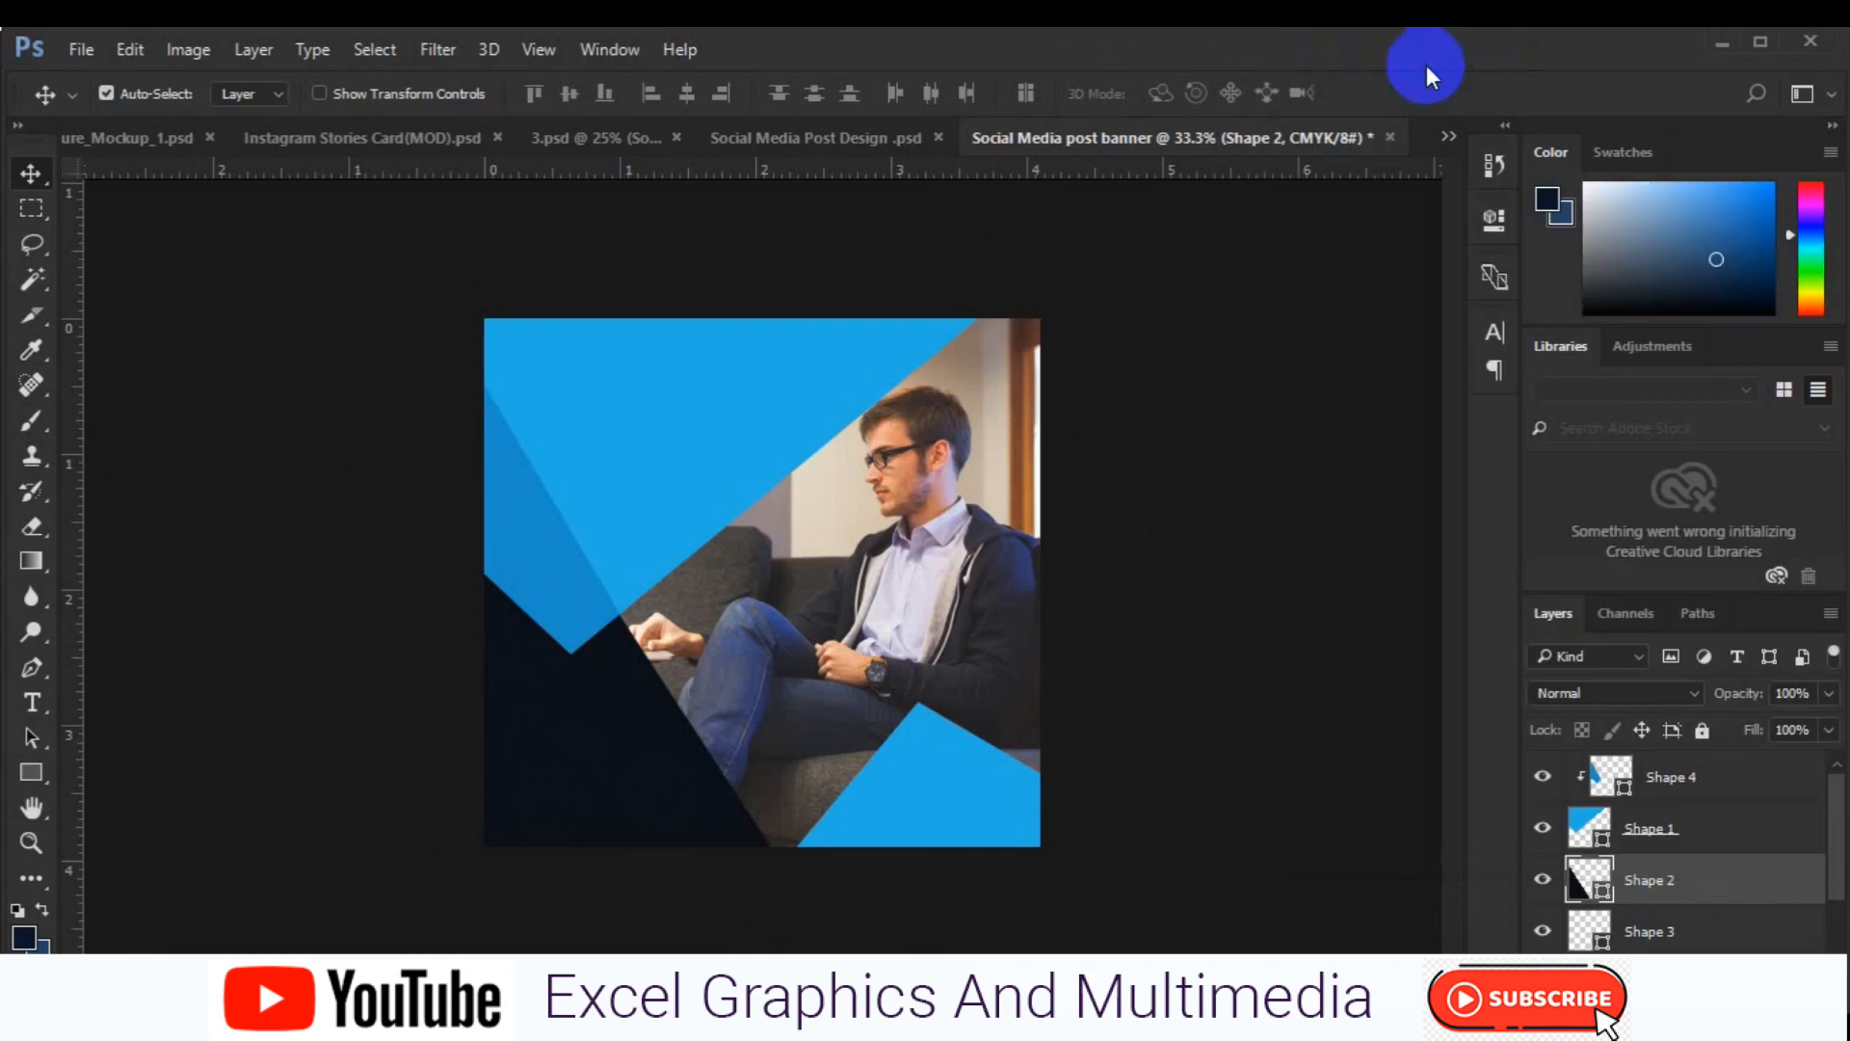
# - Add a Pattern Overlay to the dark Shape 2 layer using the Carbon_fiber_2_by_Peter_Plastic pattern
pyautogui.hotkey('ctrl', 's')
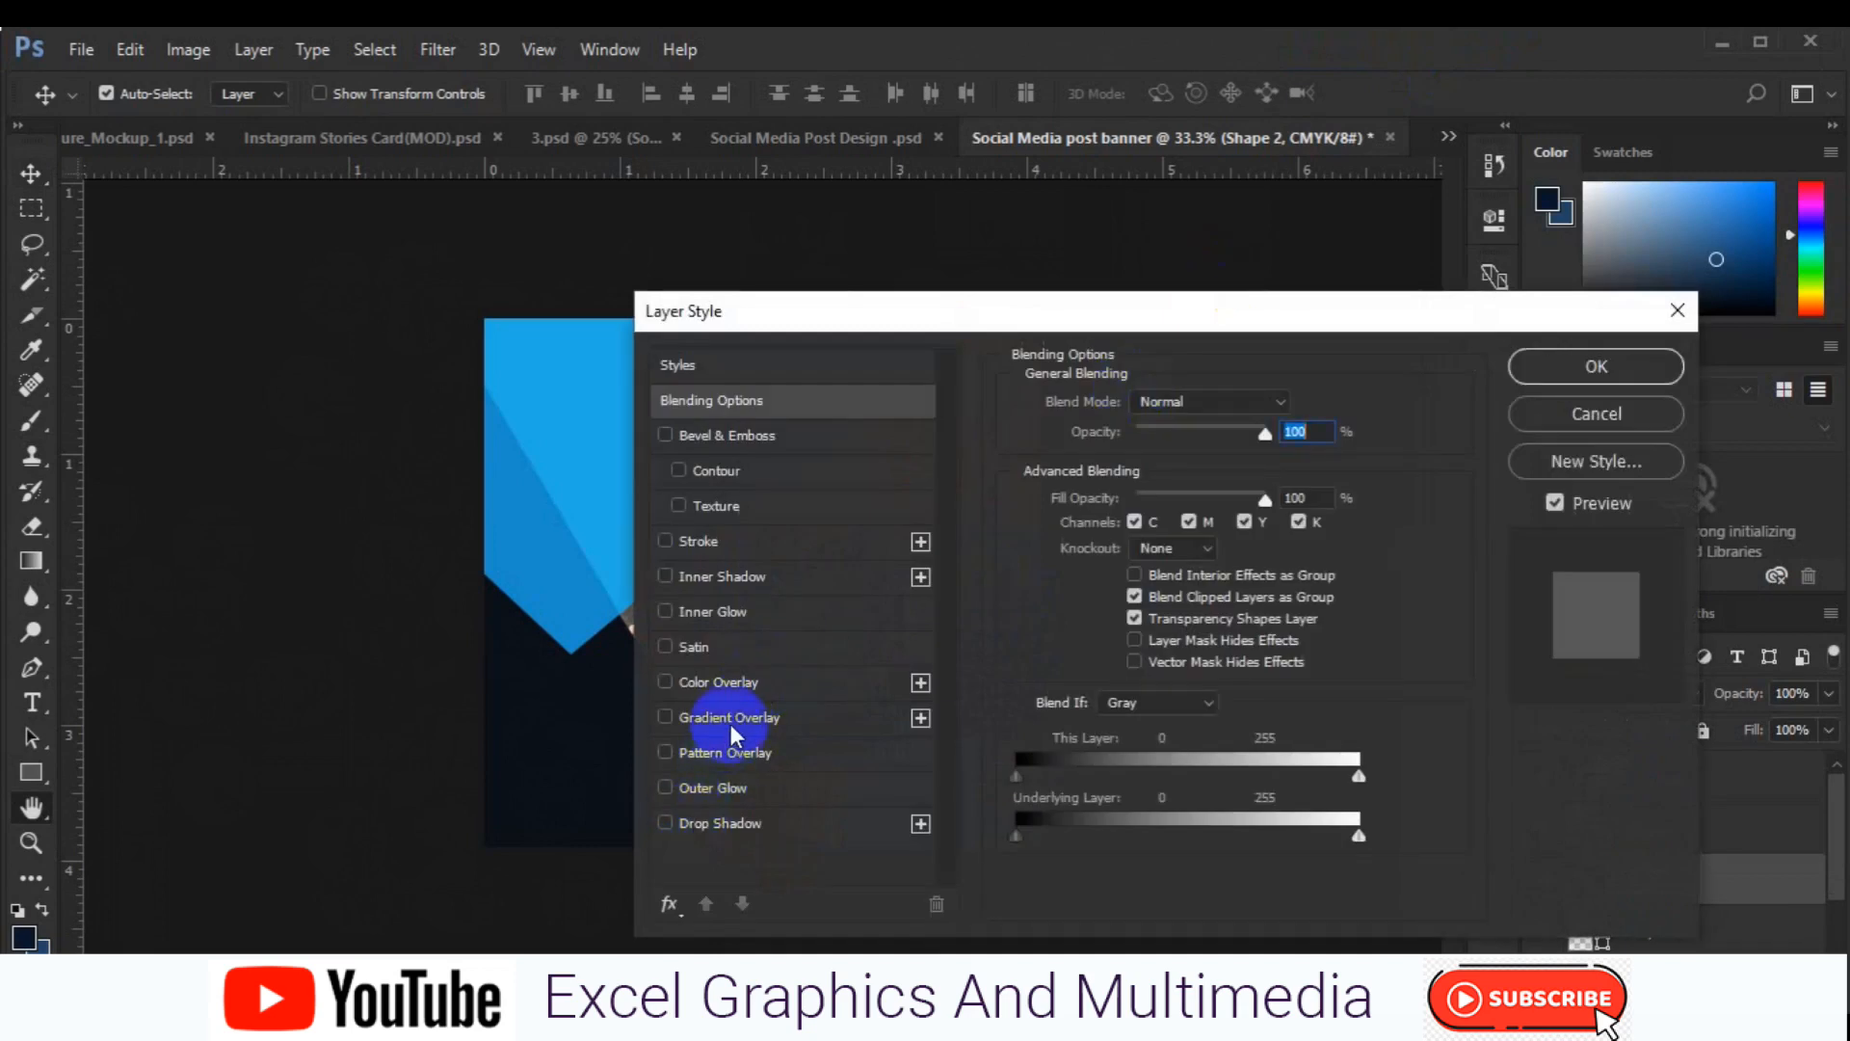
pyautogui.click(726, 751)
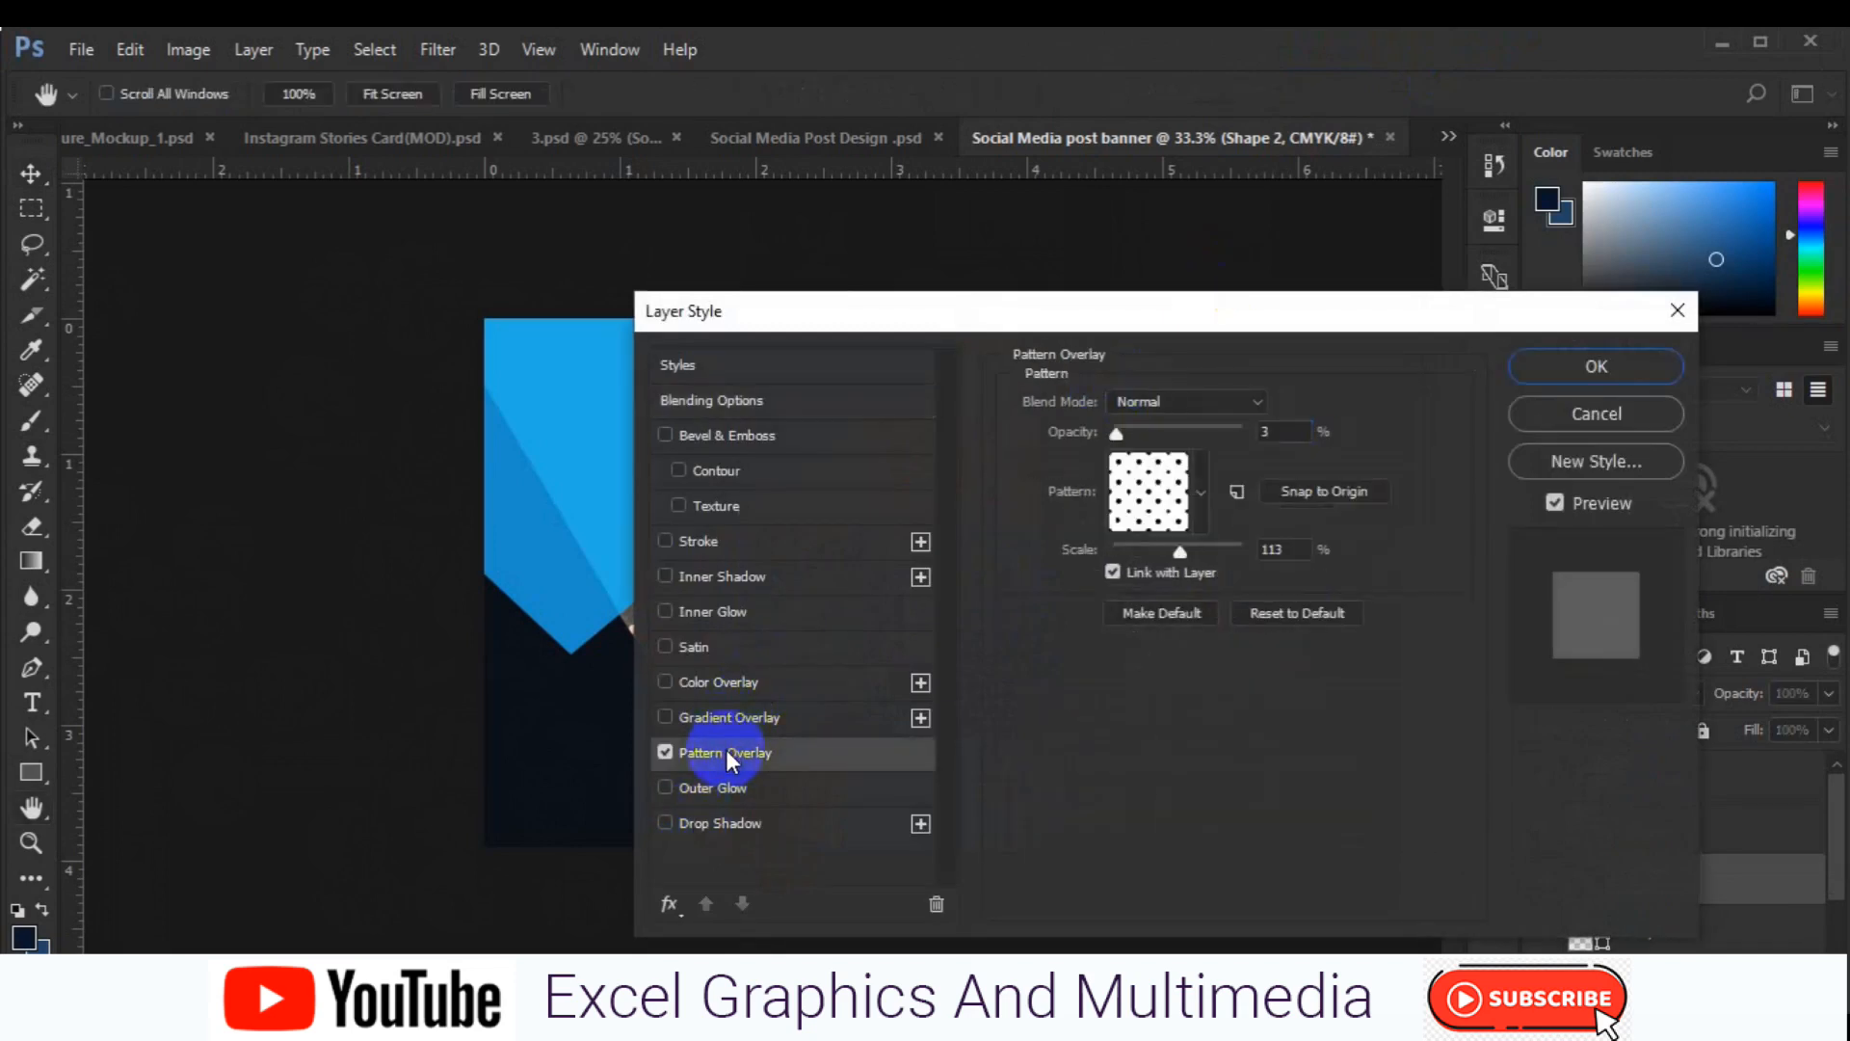
pyautogui.click(1147, 533)
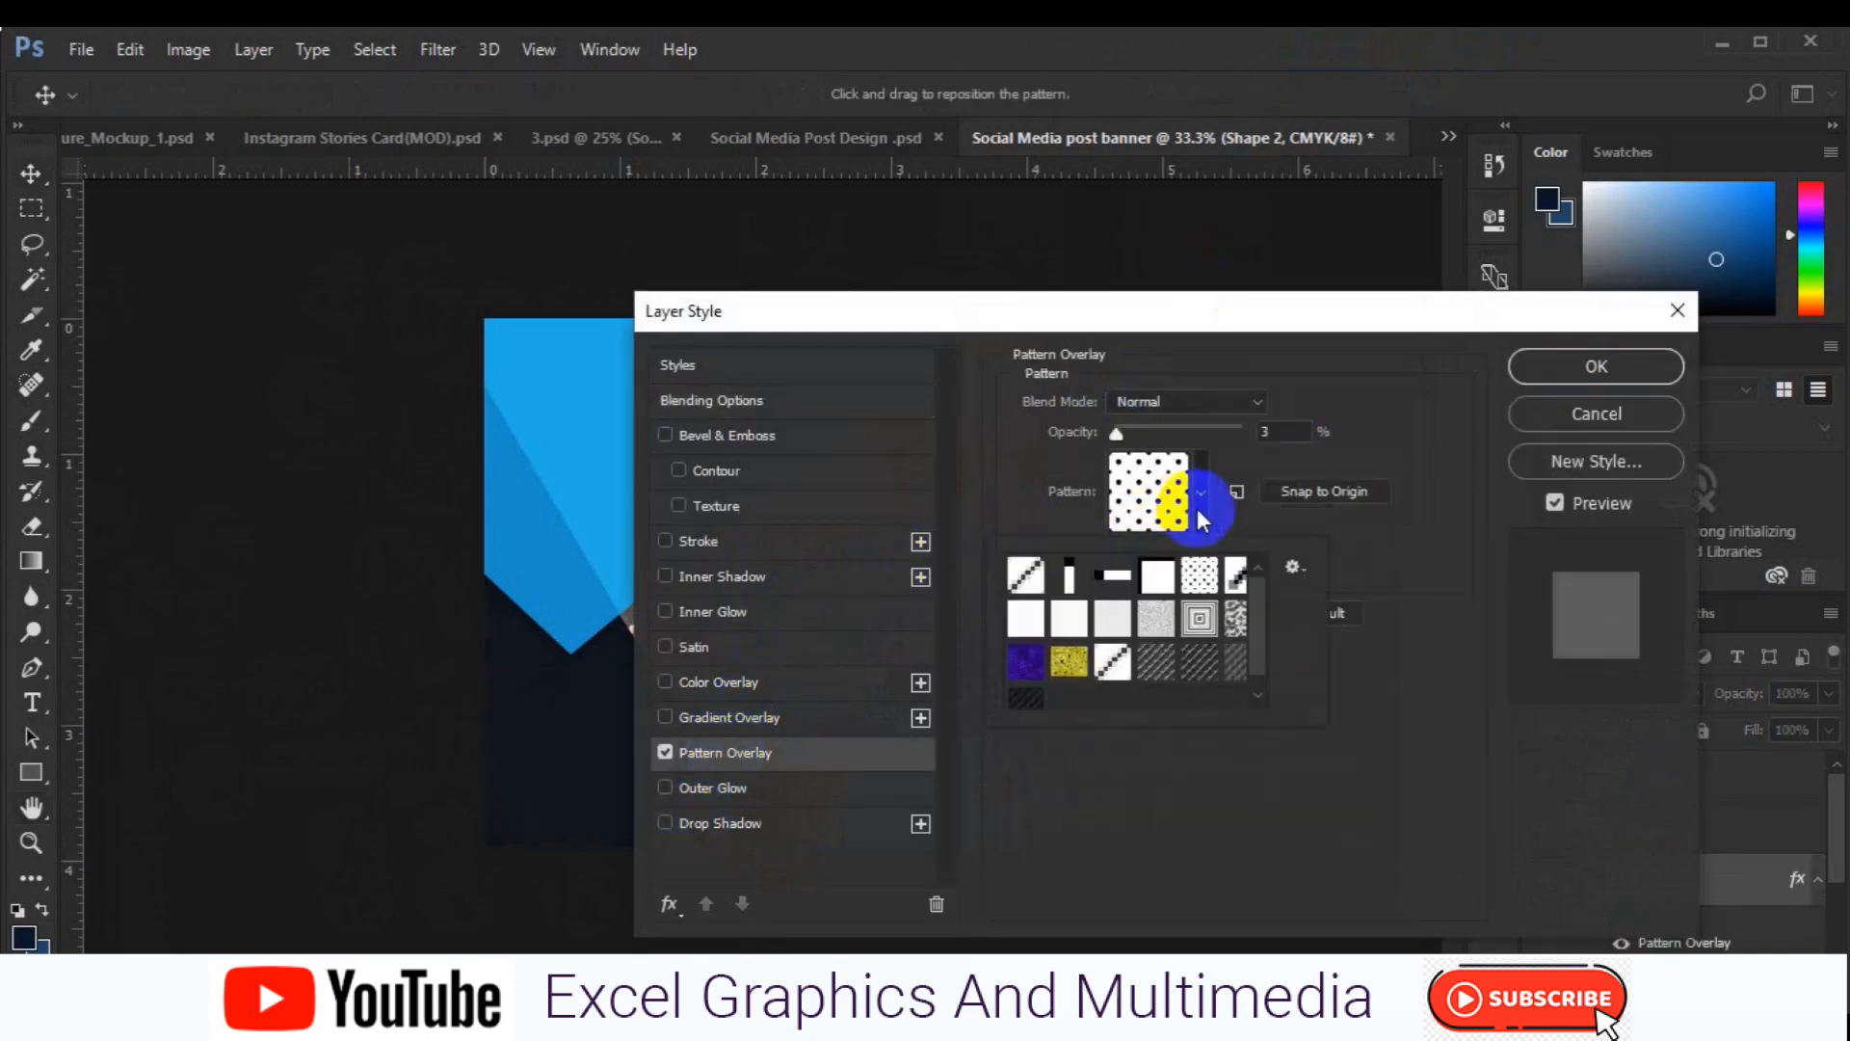
pyautogui.click(1153, 662)
pyautogui.moveTo(1183, 318); pyautogui.dragTo(1357, 206)
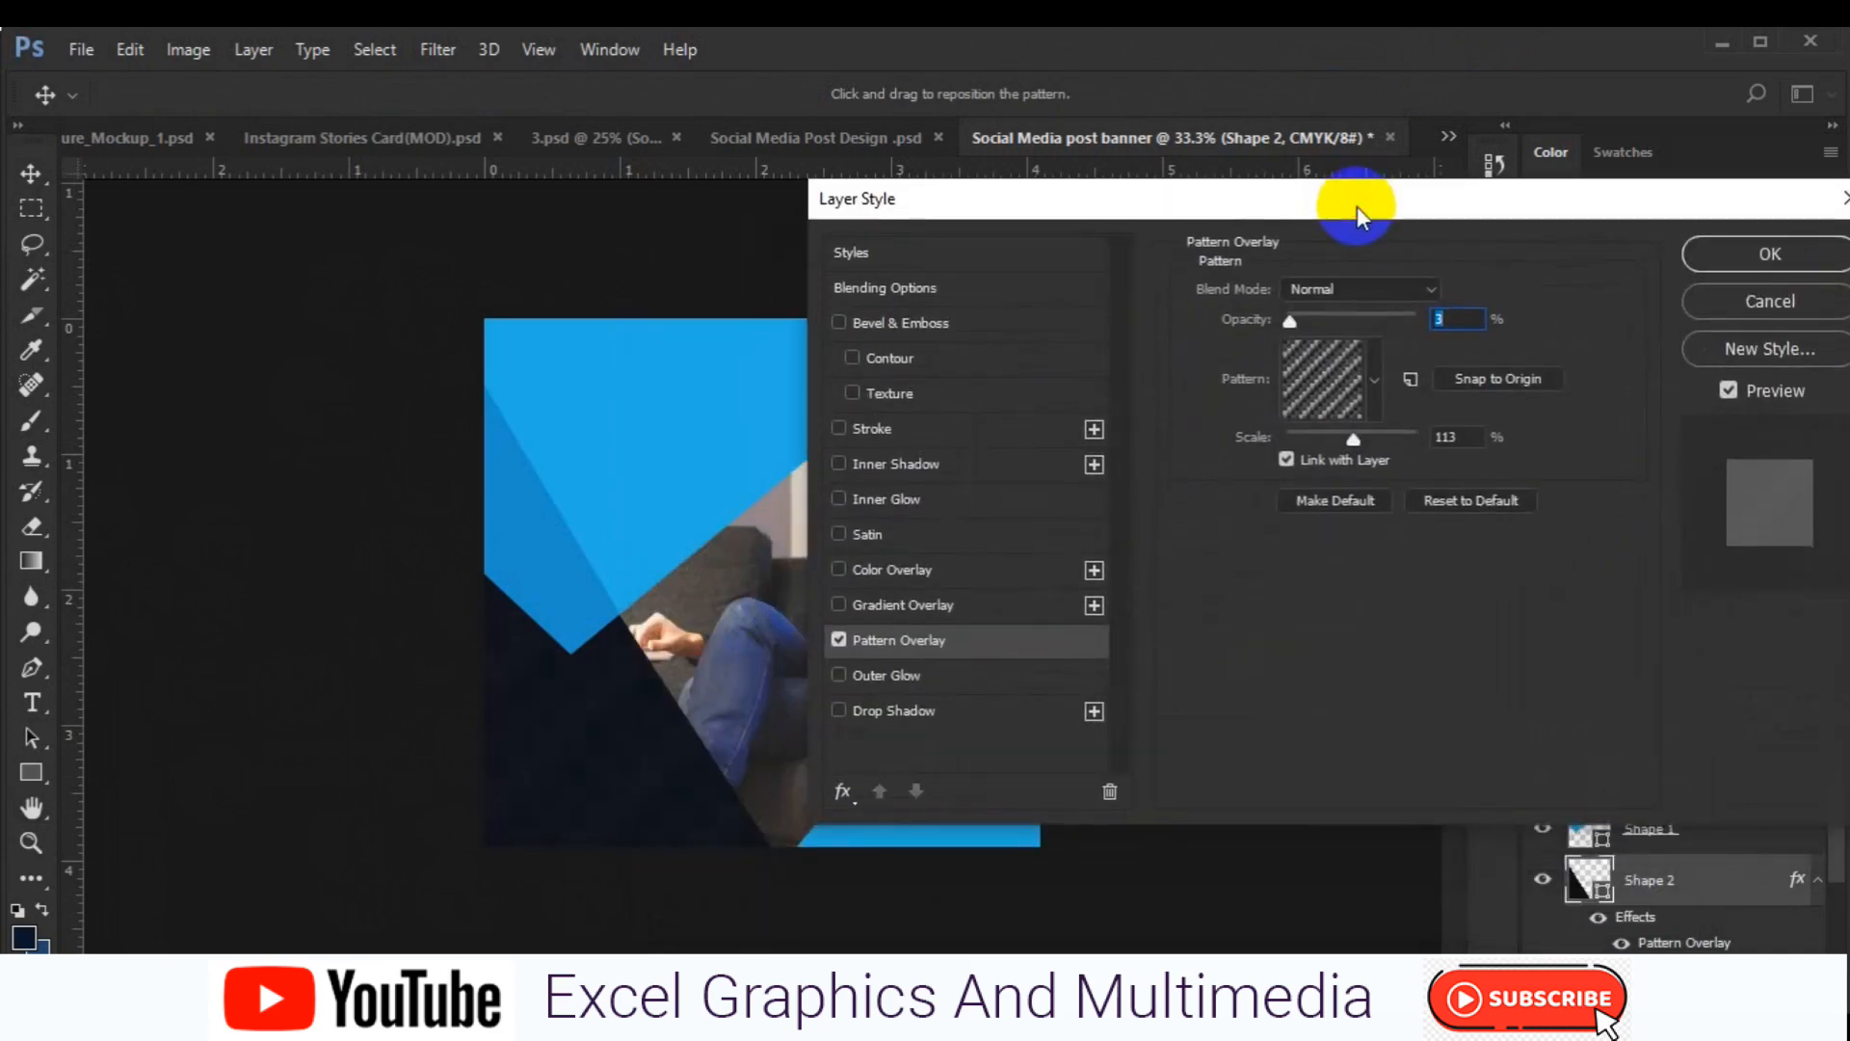
# - Set the pattern overlay's scale to 89% and its opacity to 3%, and apply the layer style
pyautogui.moveTo(1259, 446); pyautogui.dragTo(1244, 444)
pyautogui.hotkey('shift', 'Tab')
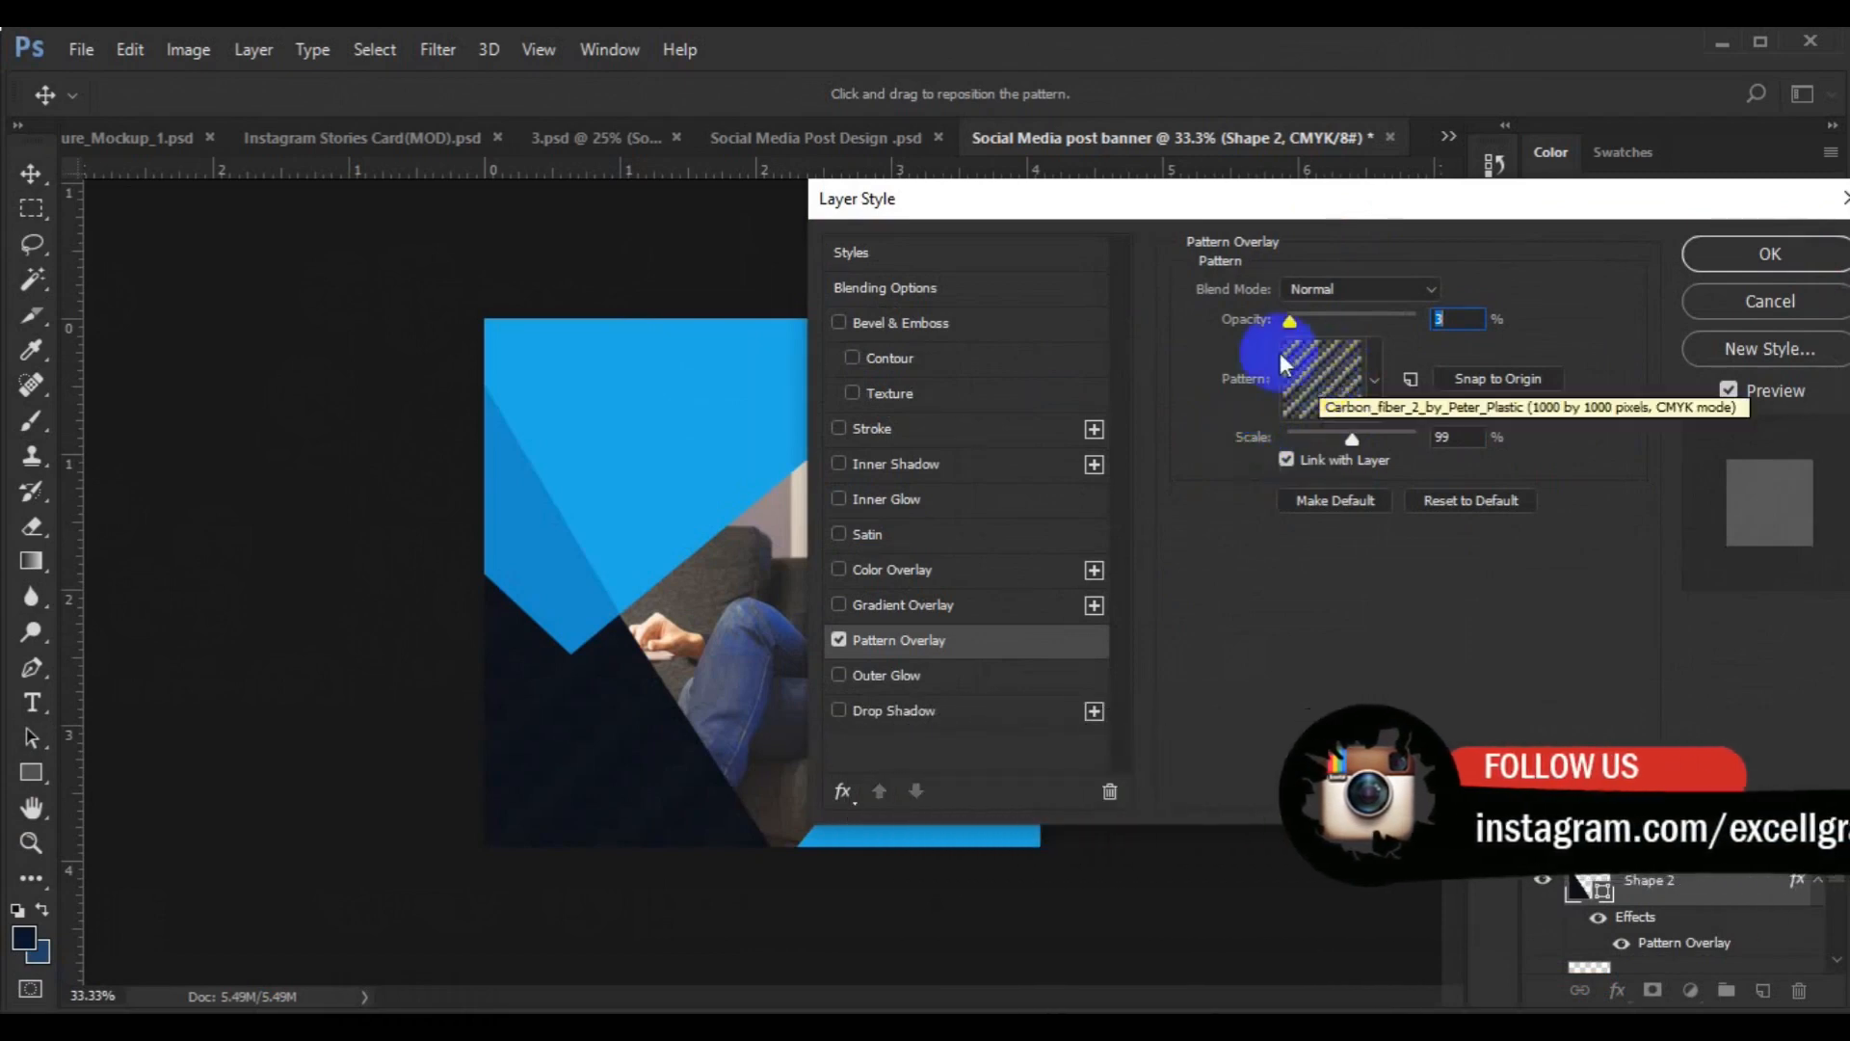
pyautogui.moveTo(1254, 327); pyautogui.dragTo(1248, 330)
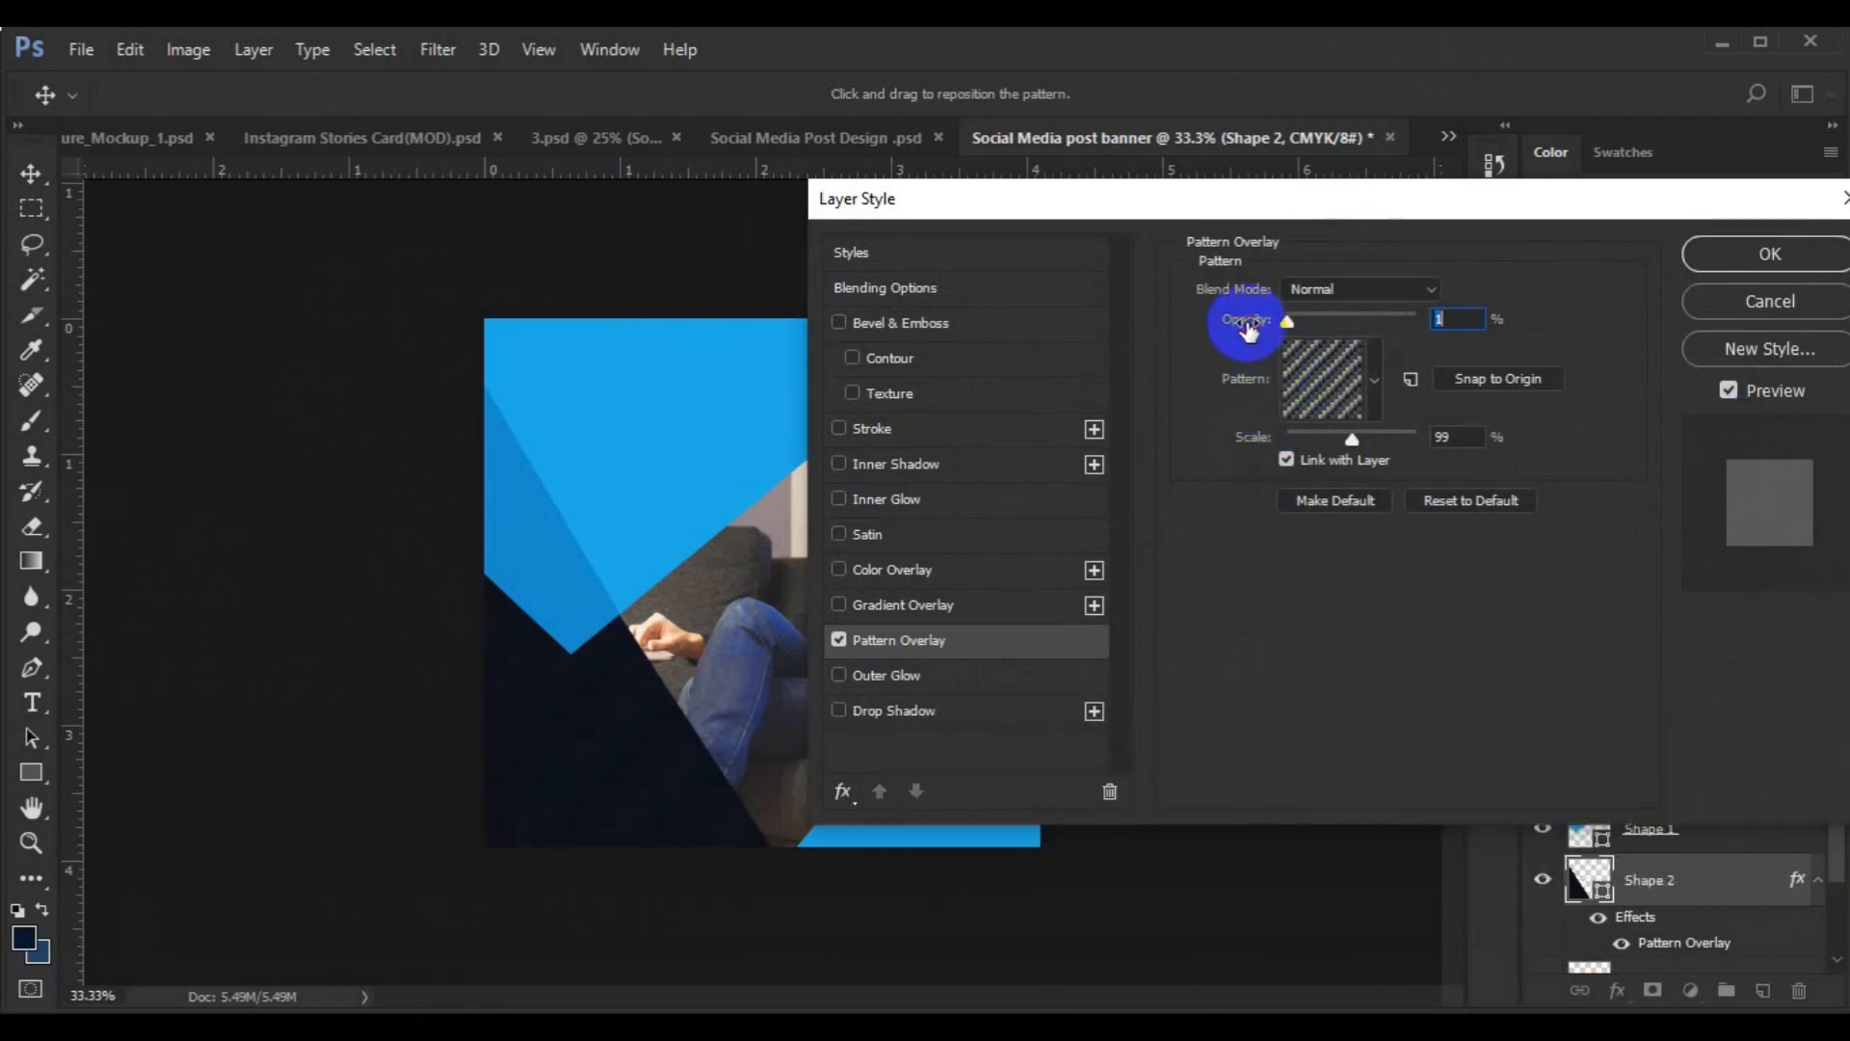
pyautogui.moveTo(1248, 330); pyautogui.dragTo(1250, 330)
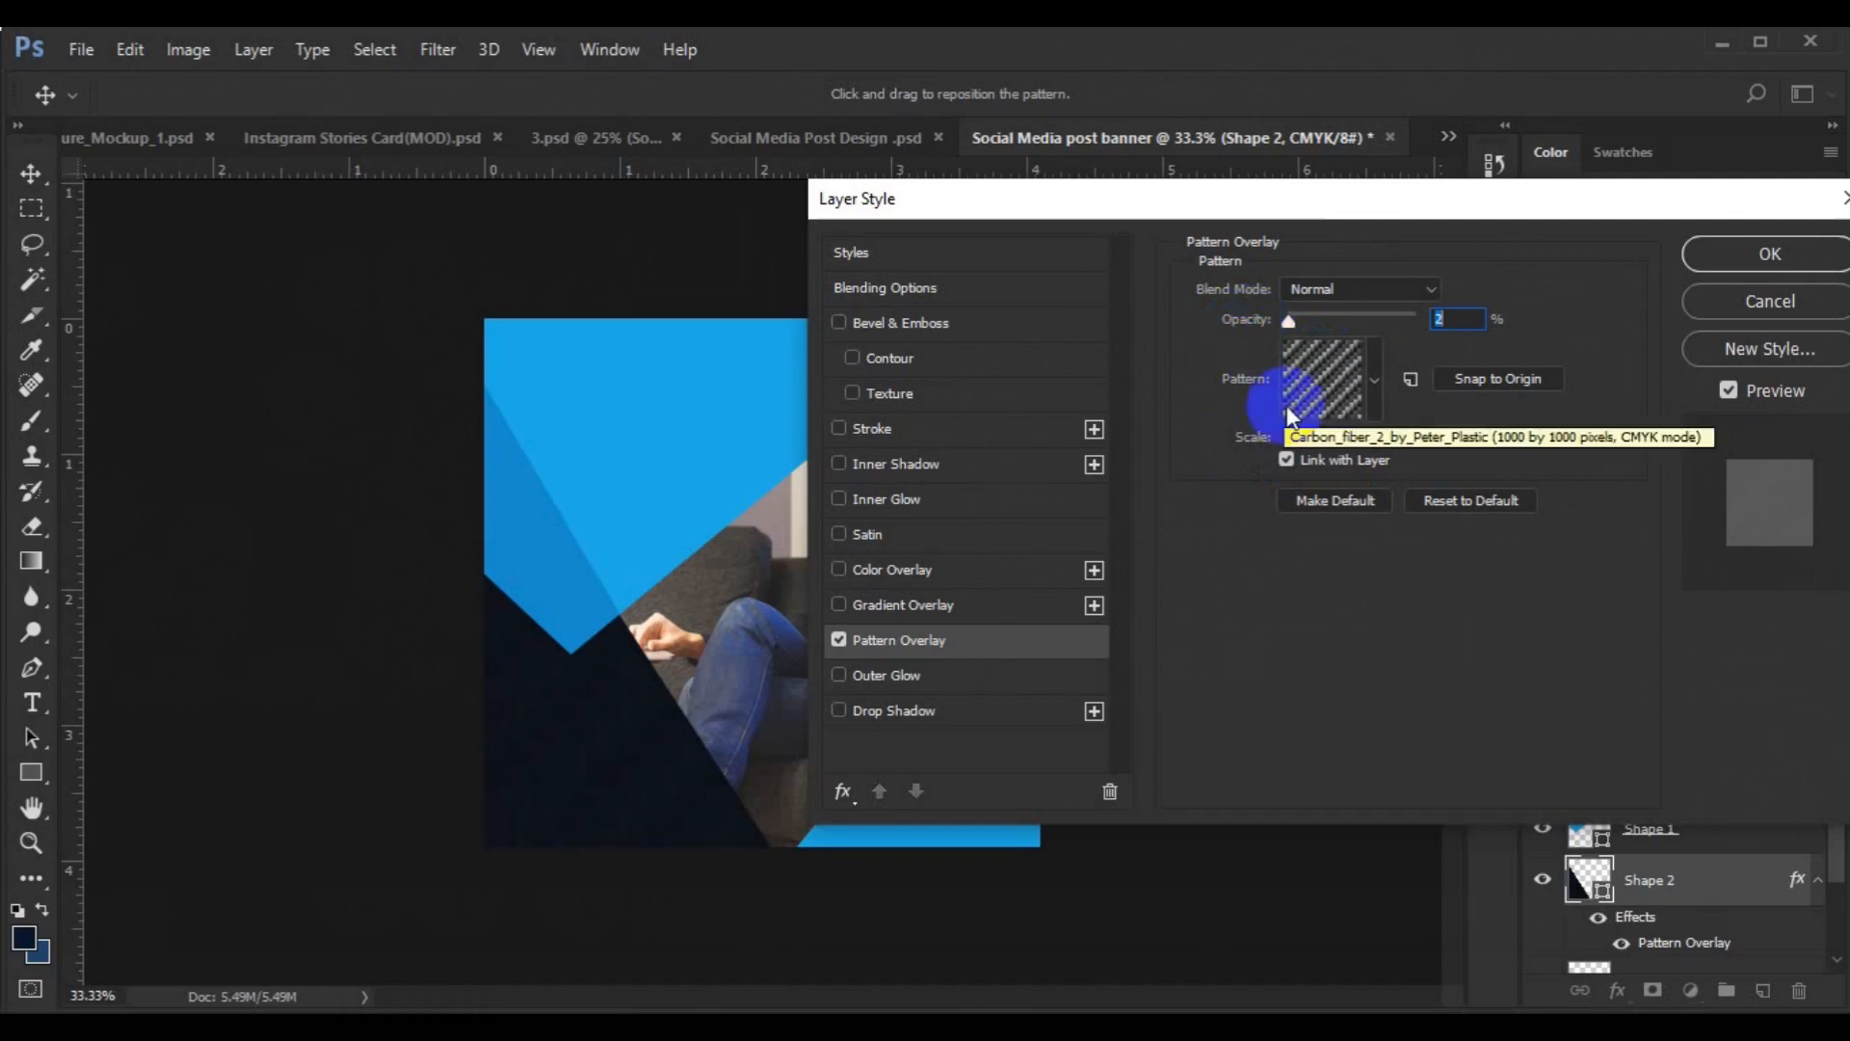
pyautogui.hotkey('ctrl', '+')
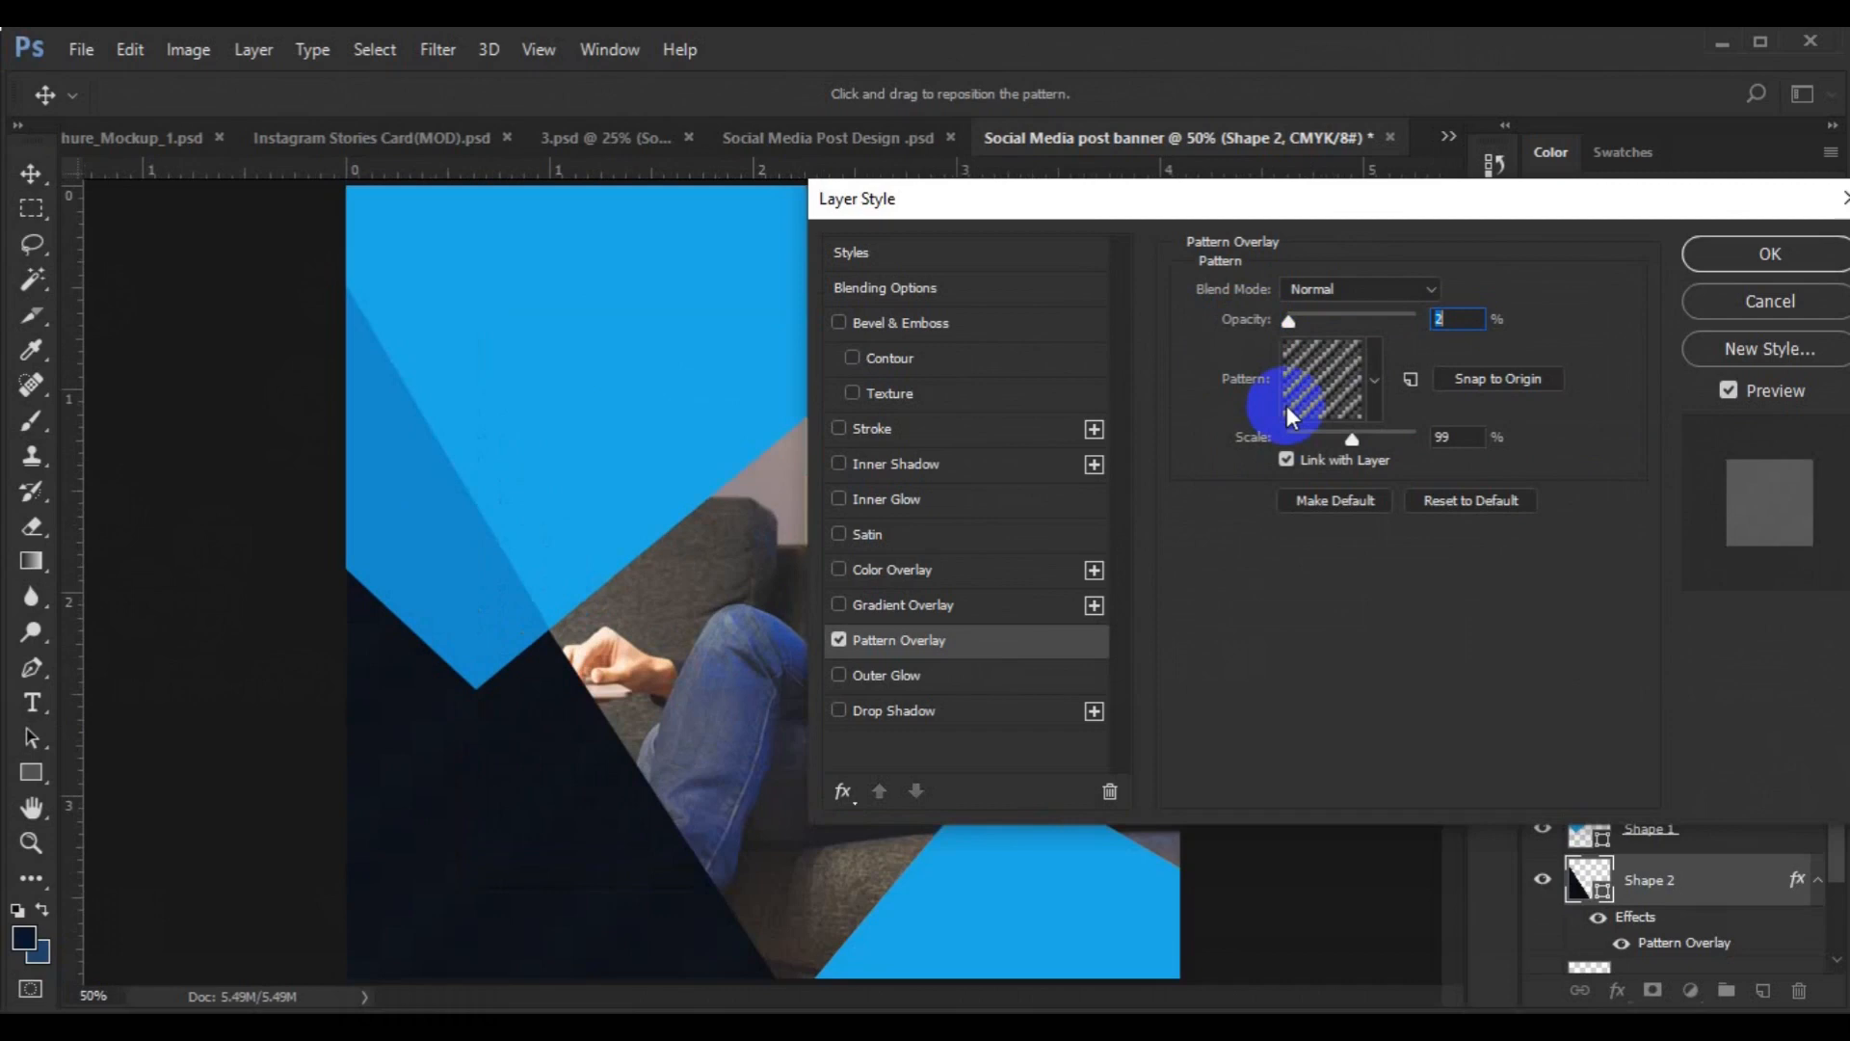
pyautogui.moveTo(1240, 328); pyautogui.dragTo(1241, 330)
pyautogui.moveTo(1251, 445); pyautogui.dragTo(1236, 449)
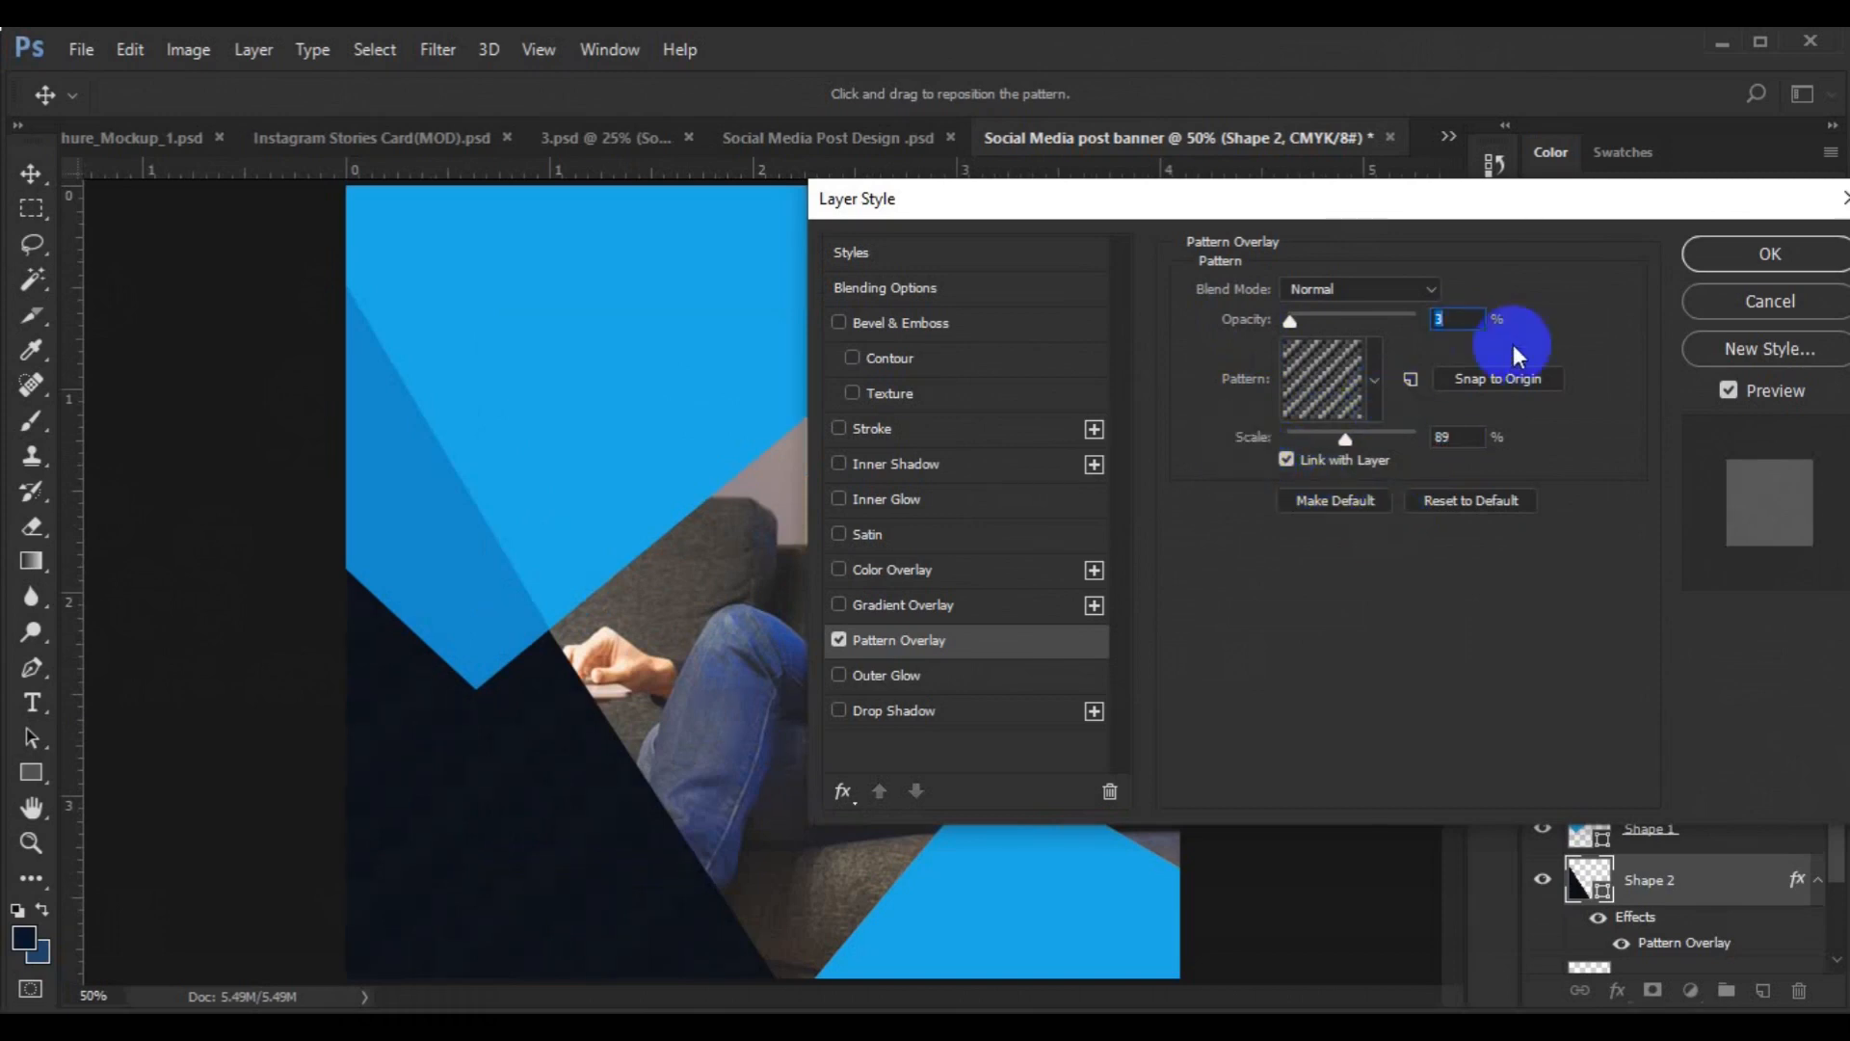
pyautogui.click(1720, 255)
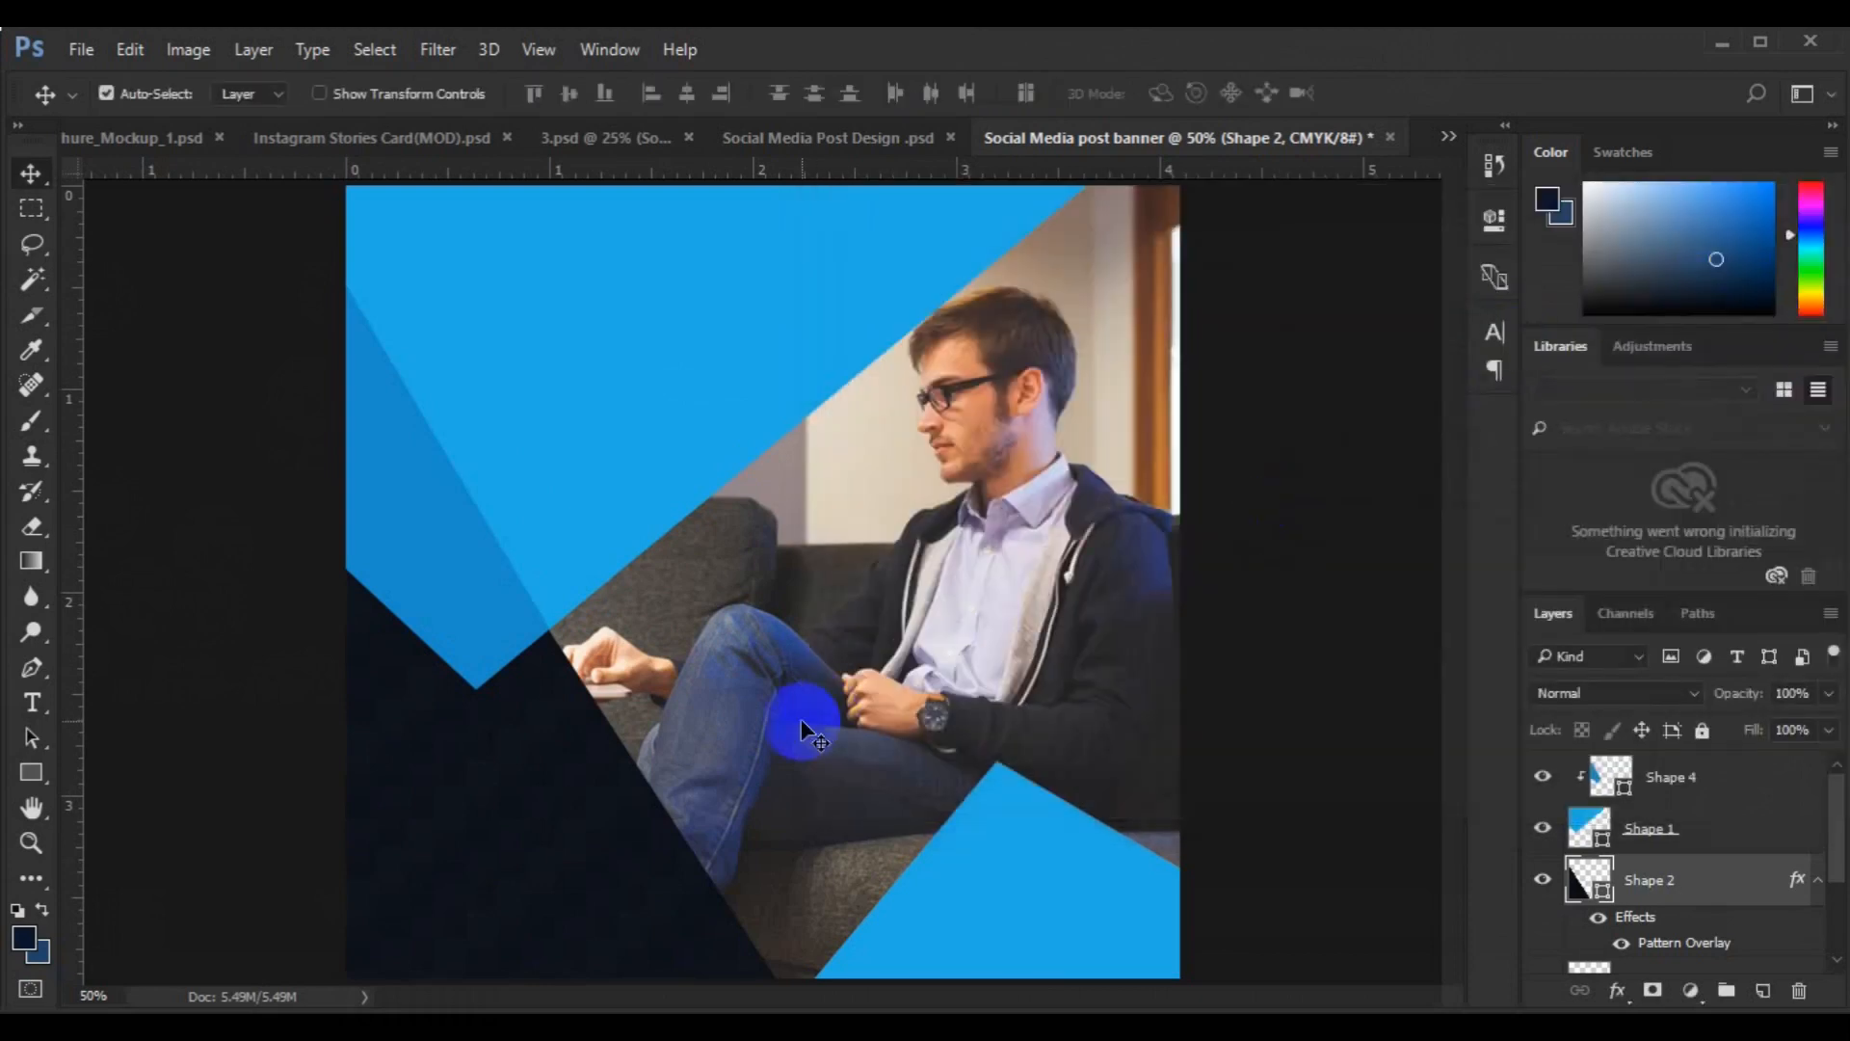
pyautogui.hotkey('ctrl', '-')
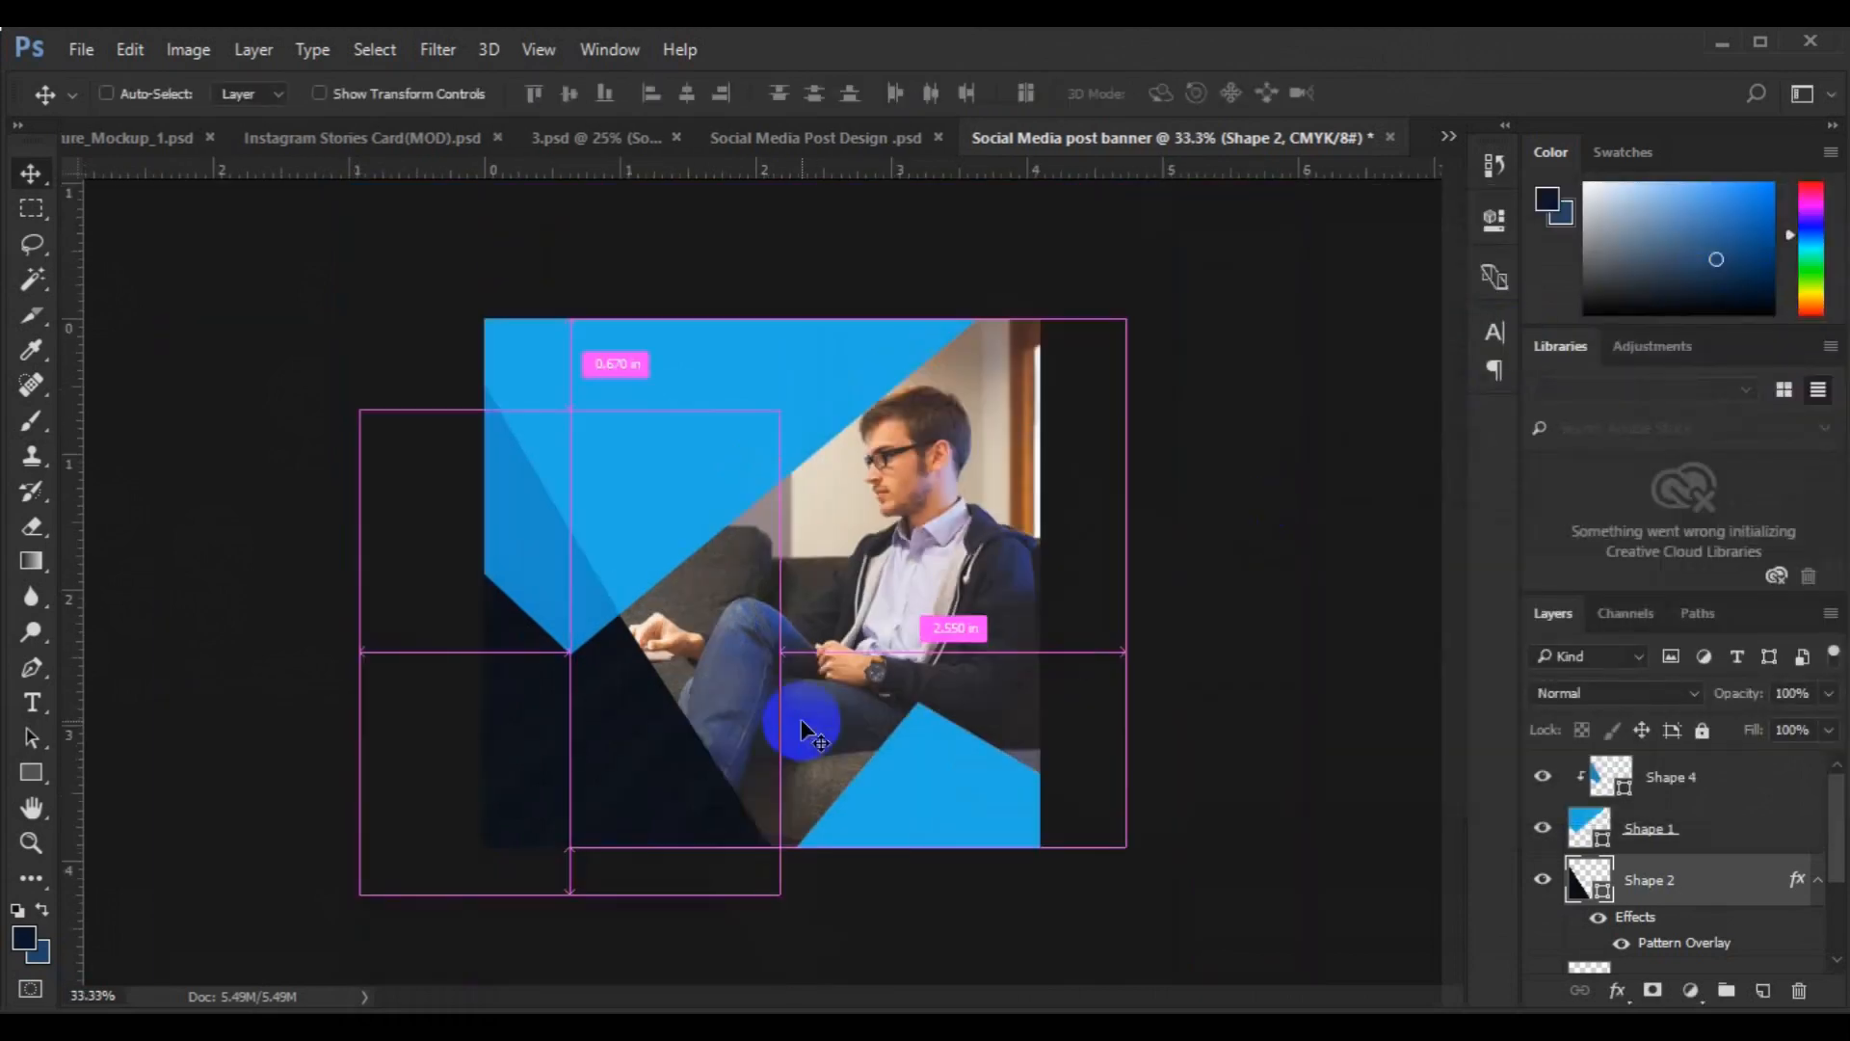
pyautogui.click(626, 398)
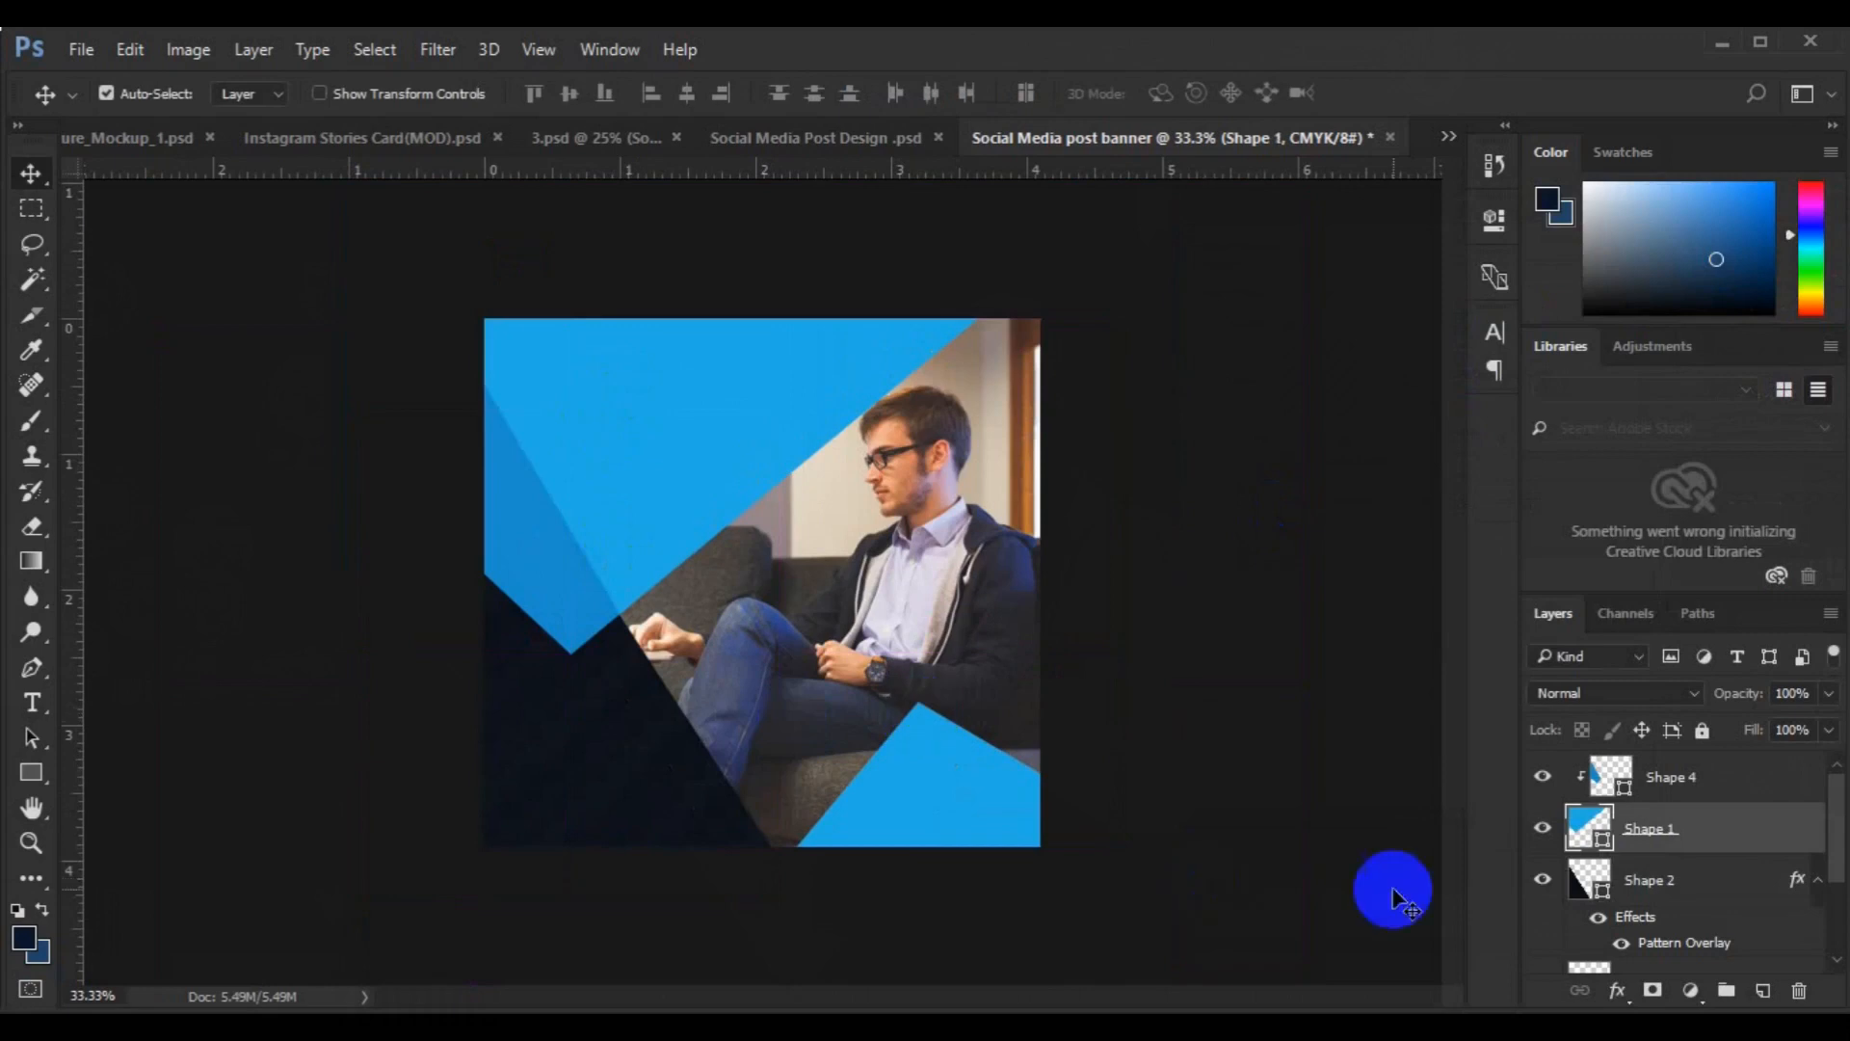
pyautogui.click(1763, 990)
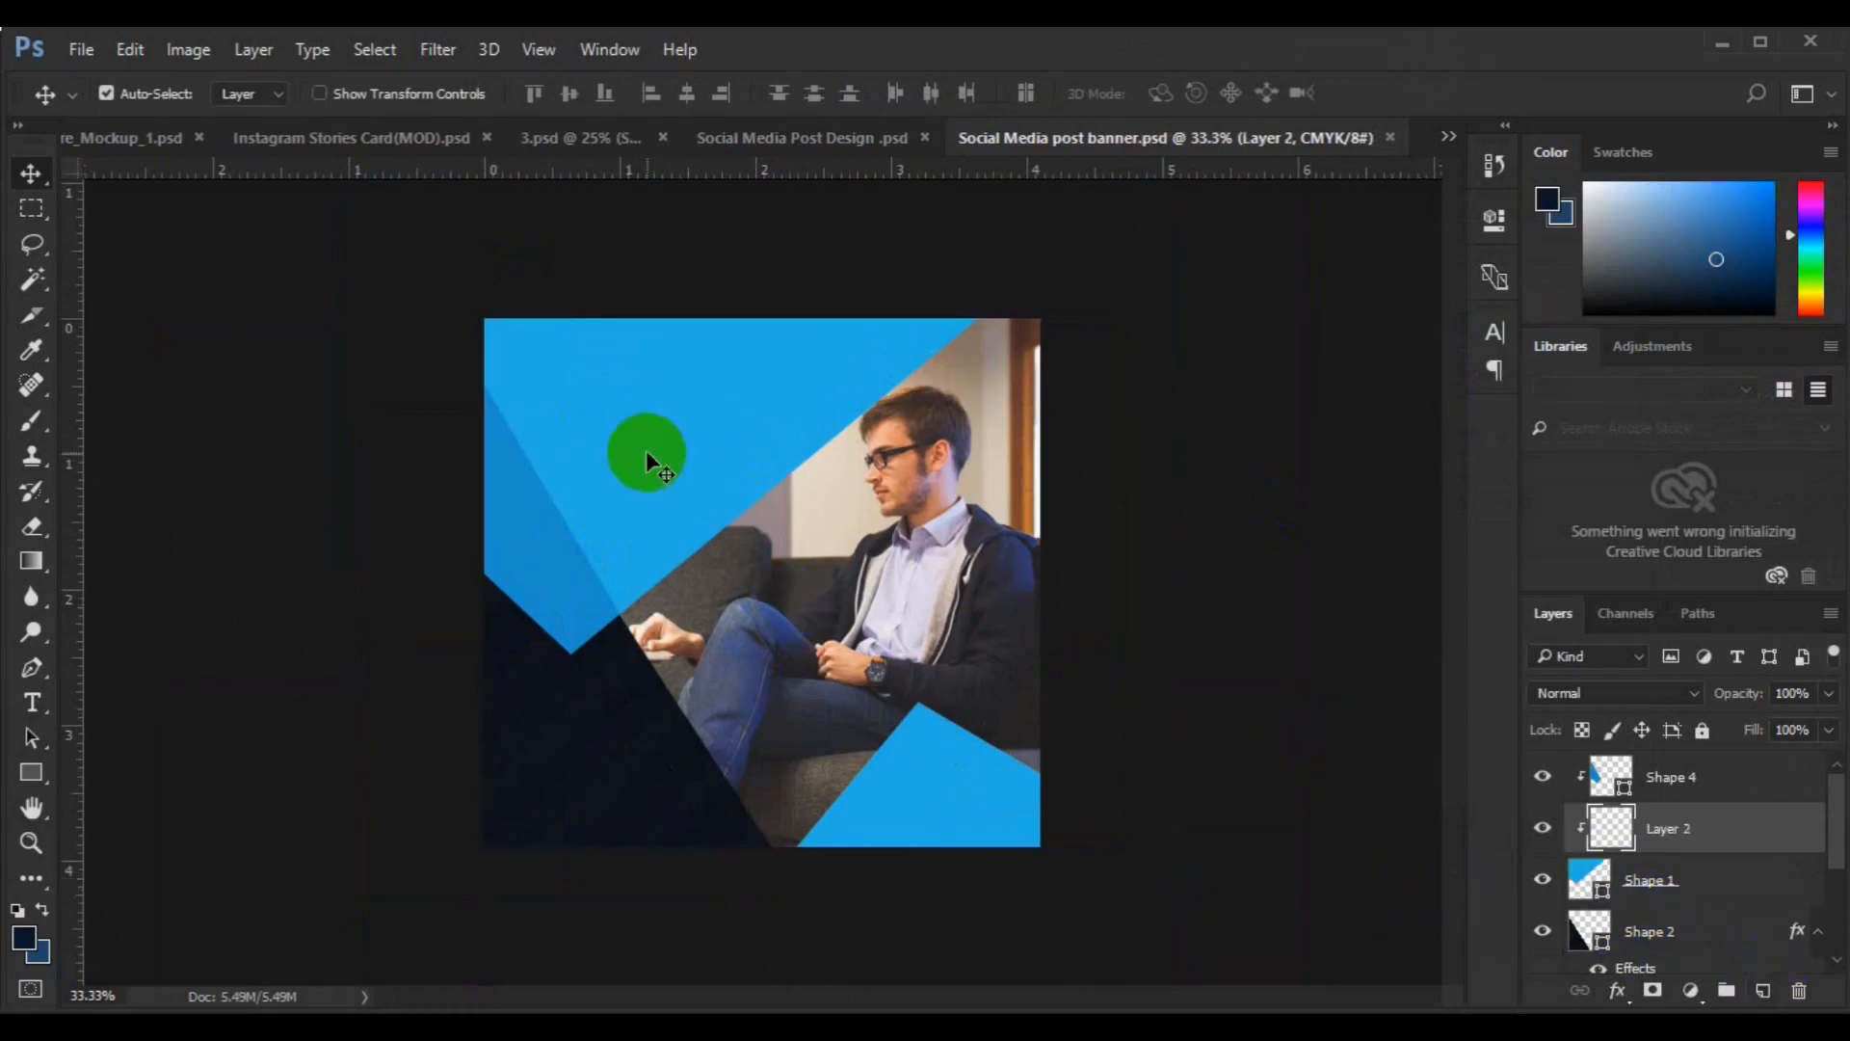
pyautogui.click(646, 453)
pyautogui.hotkey('ctrl', '+')
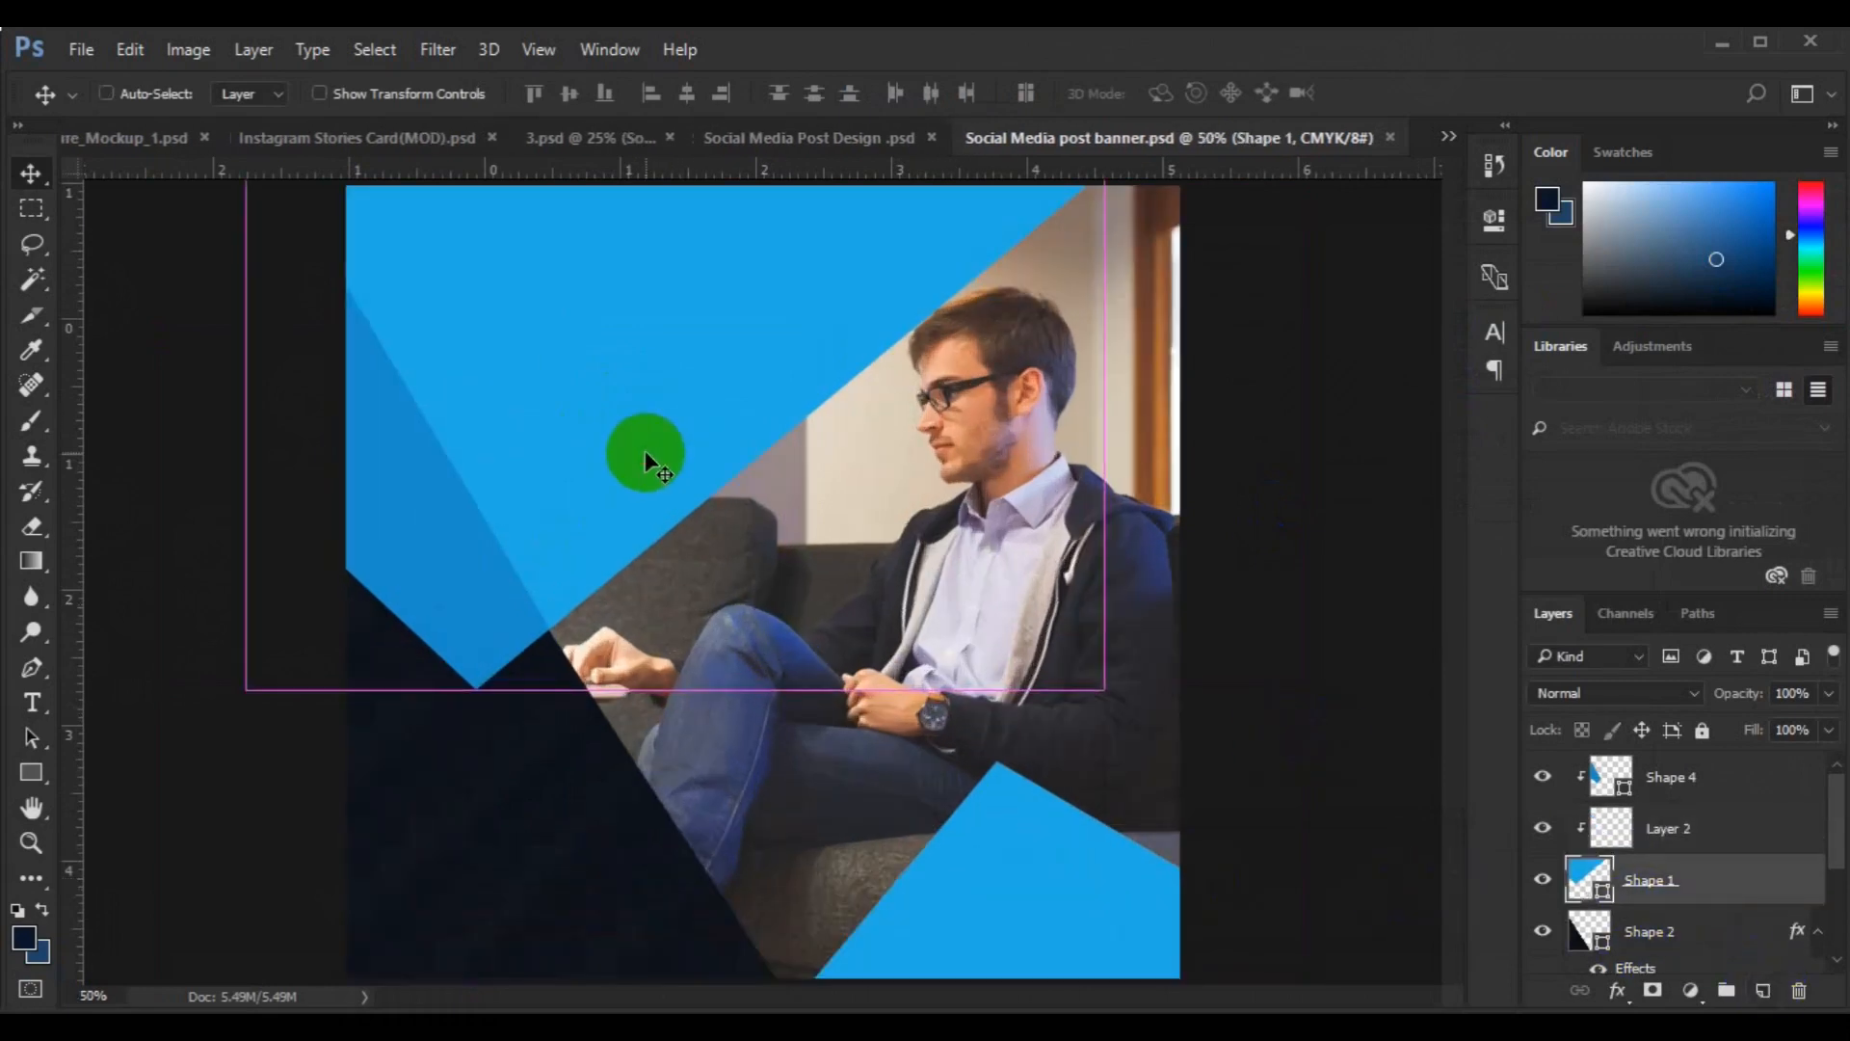
pyautogui.click(1762, 989)
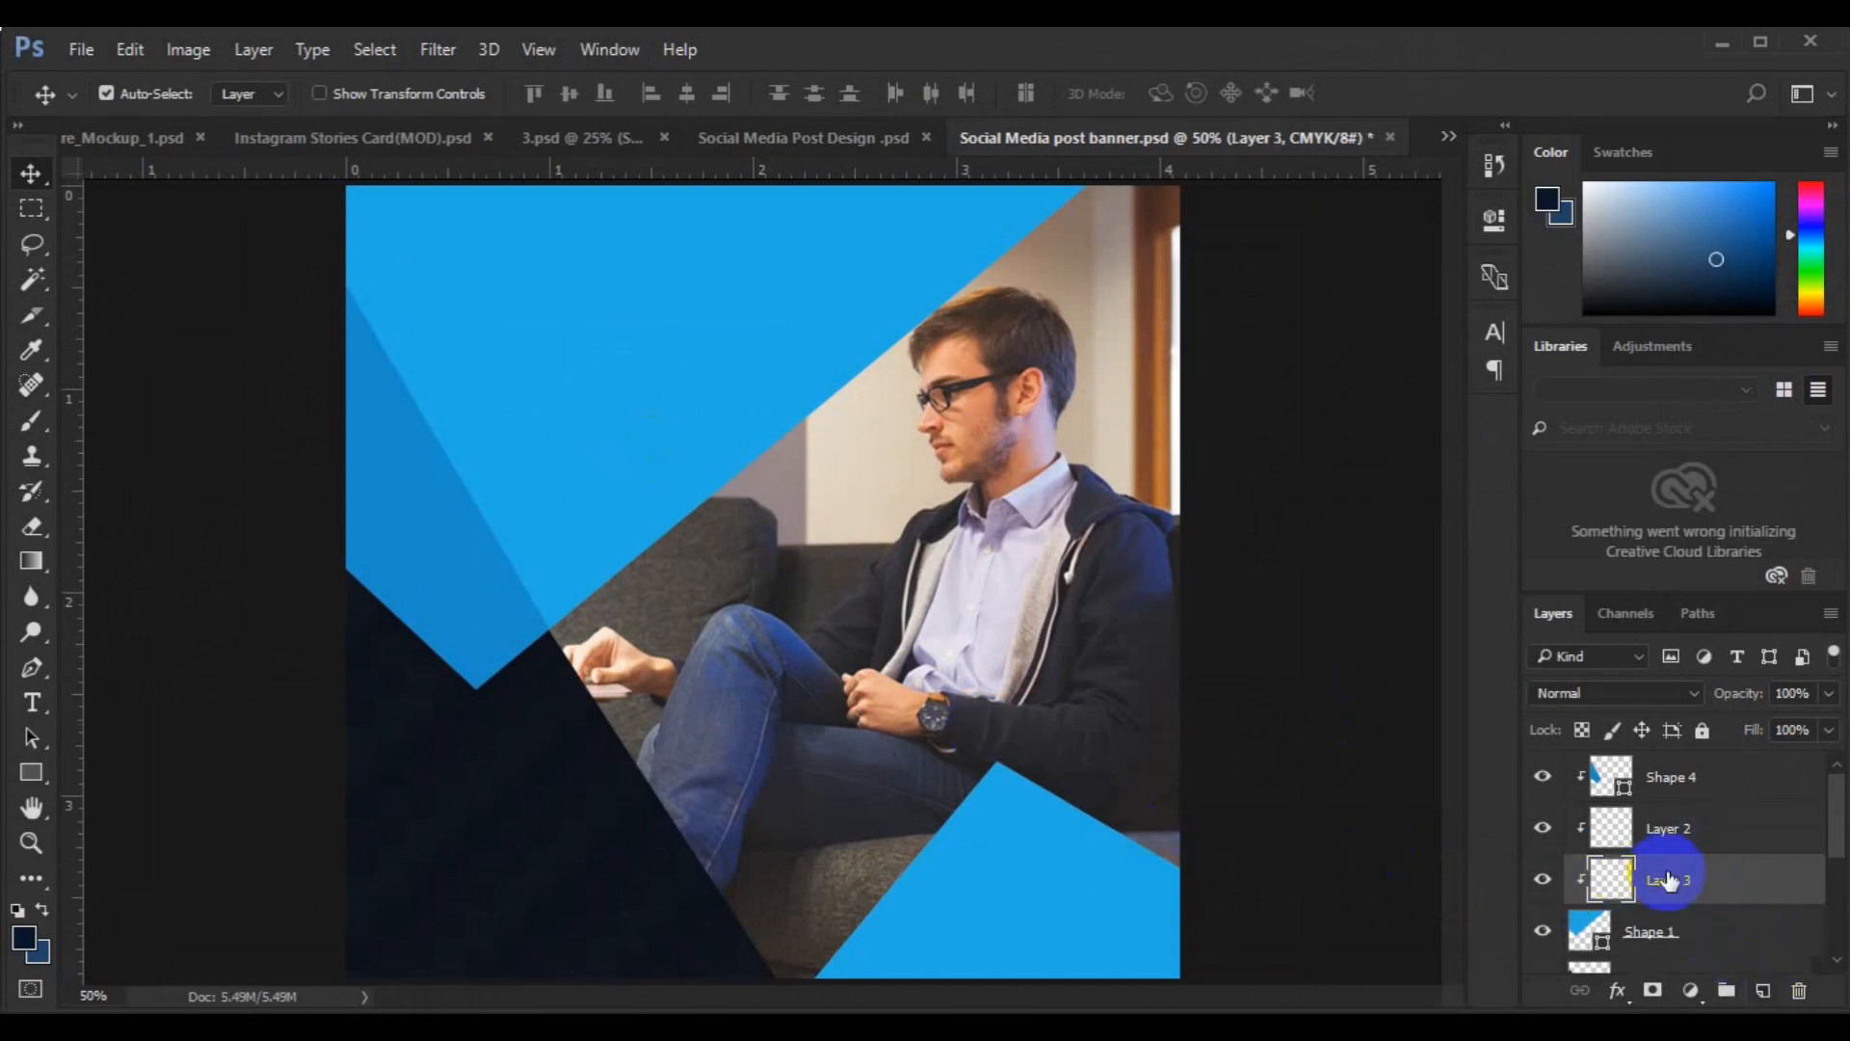
pyautogui.rightClick(1666, 876)
pyautogui.click(1412, 507)
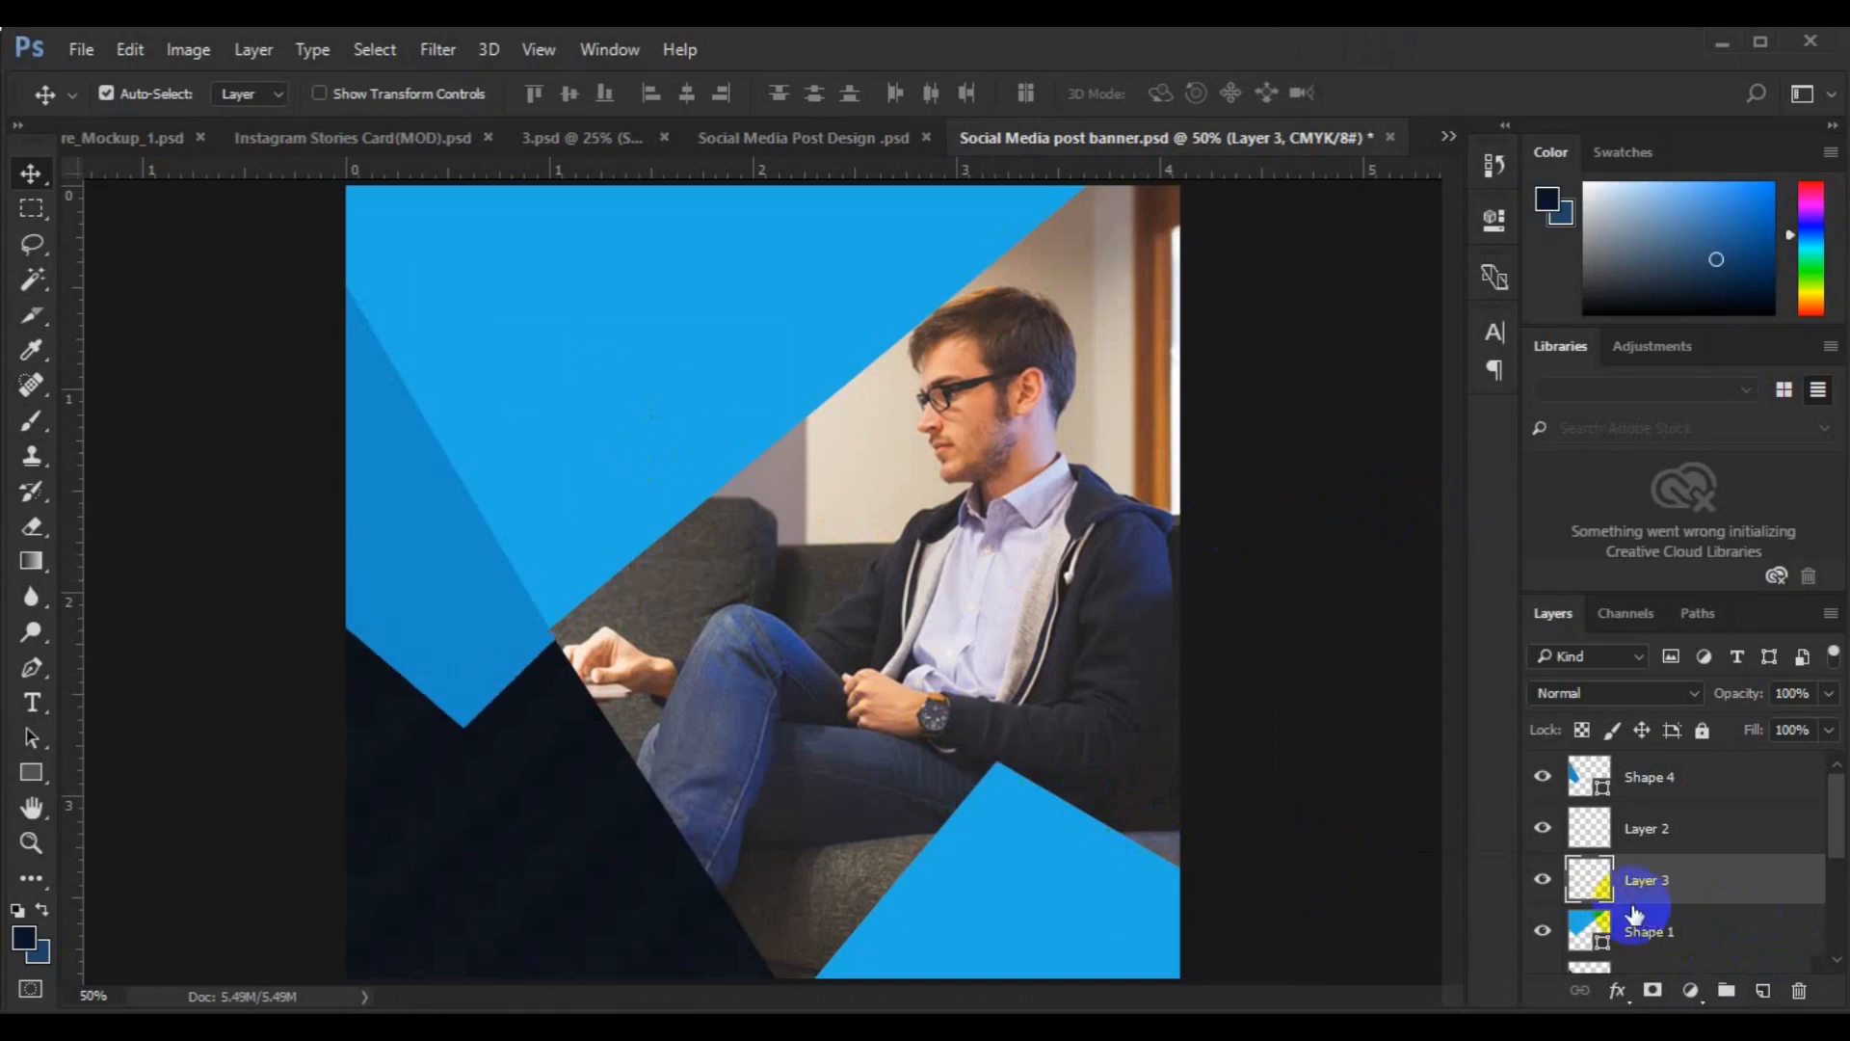
pyautogui.hotkey('ctrl', 'z')
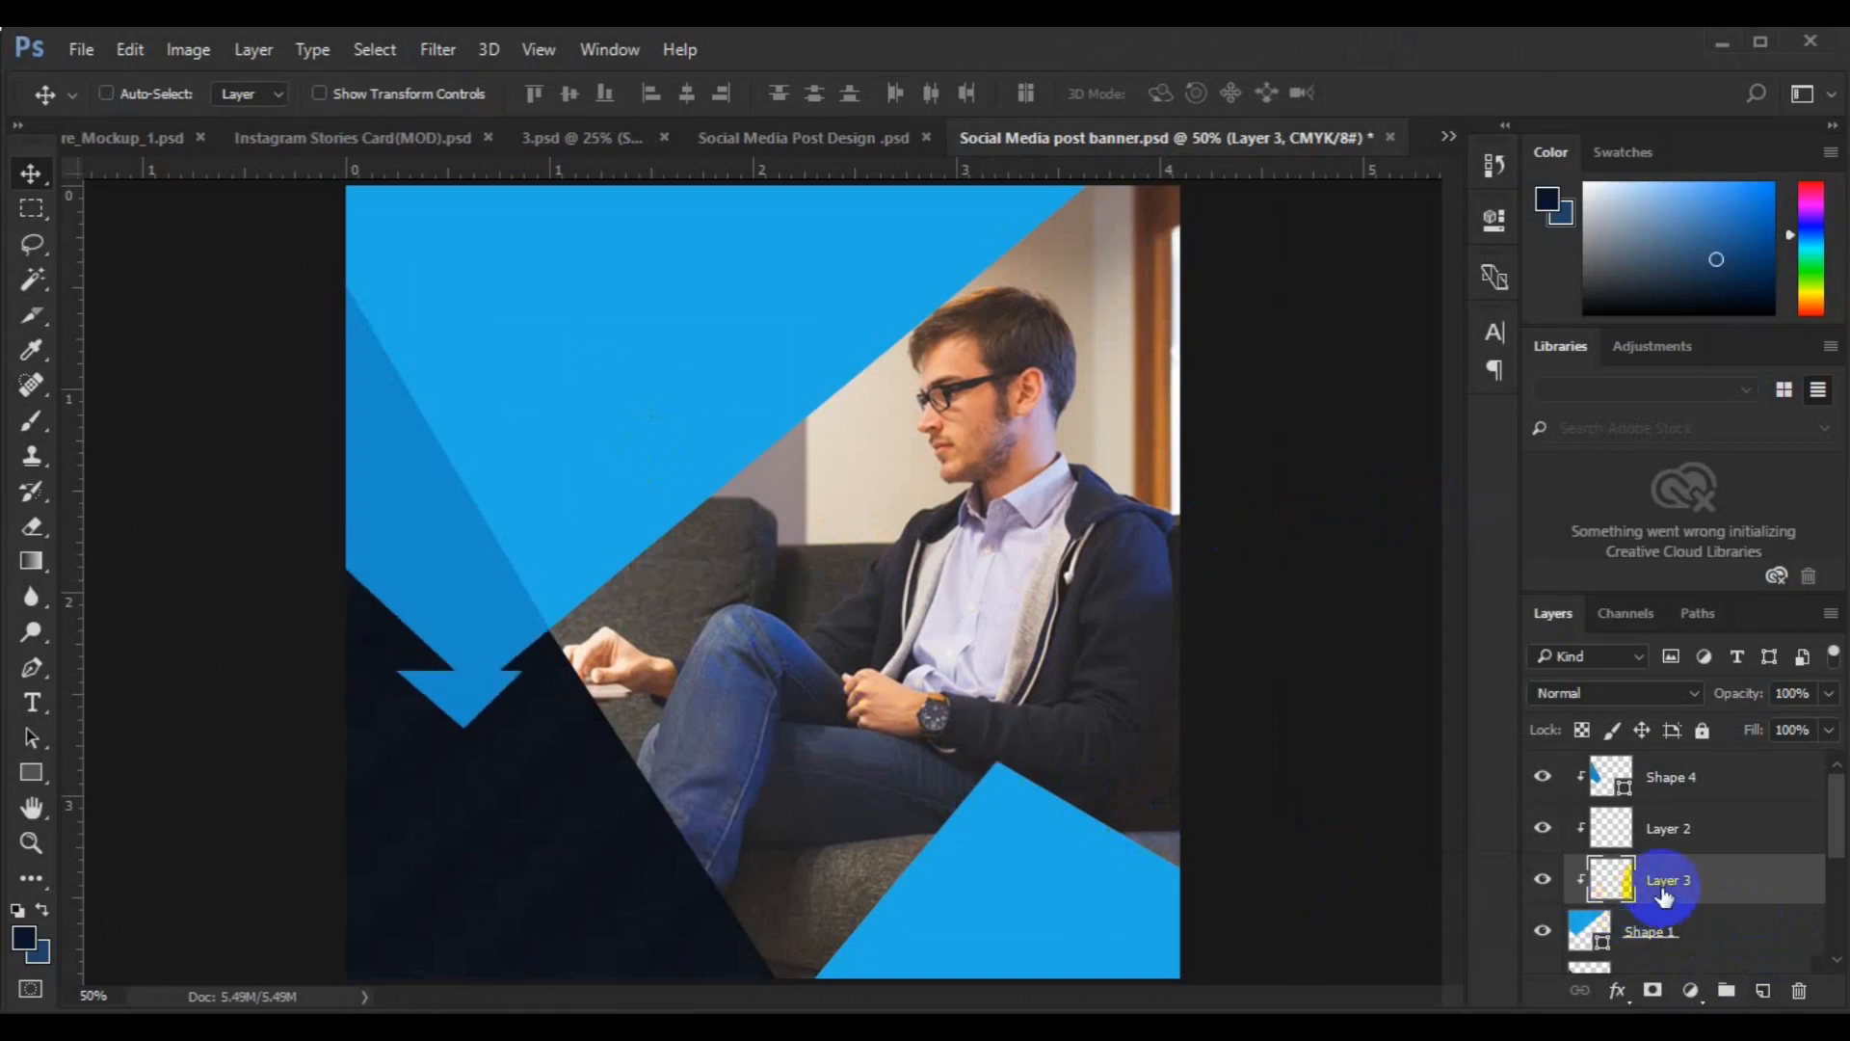
pyautogui.press('Delete')
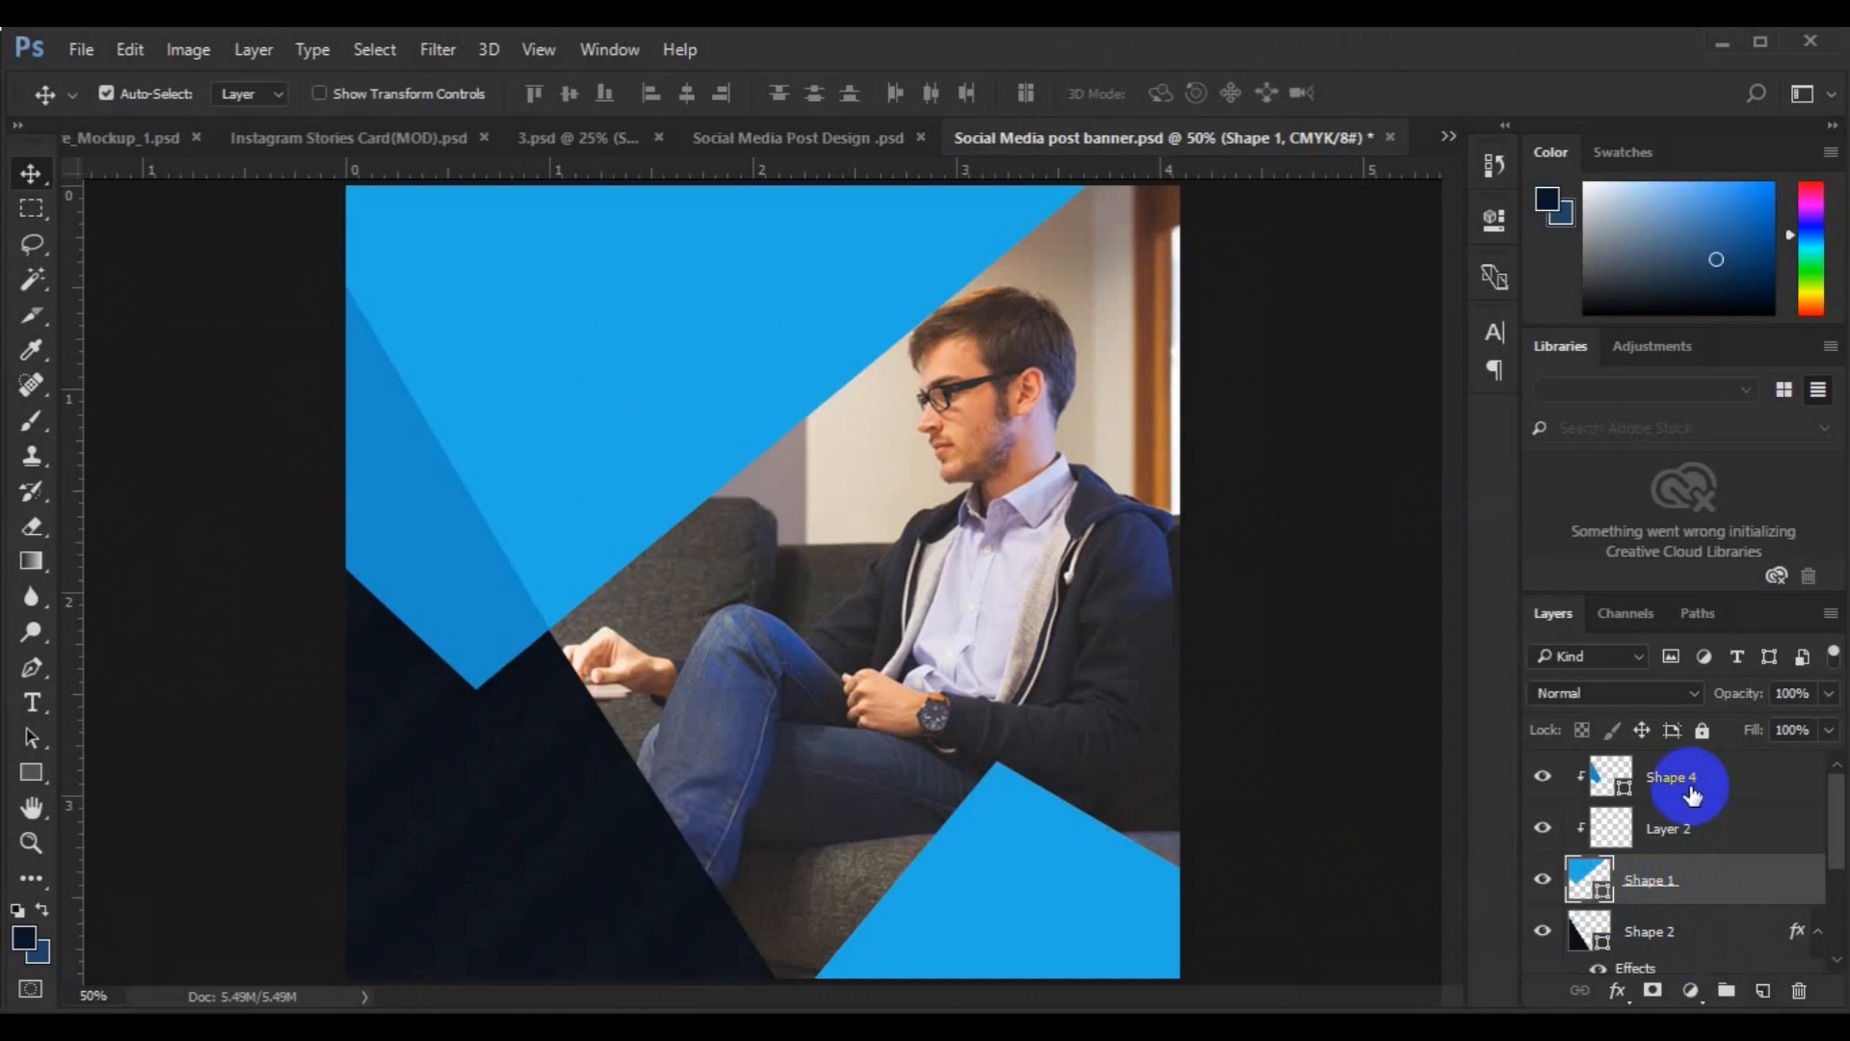
pyautogui.click(572, 517)
pyautogui.click(1666, 828)
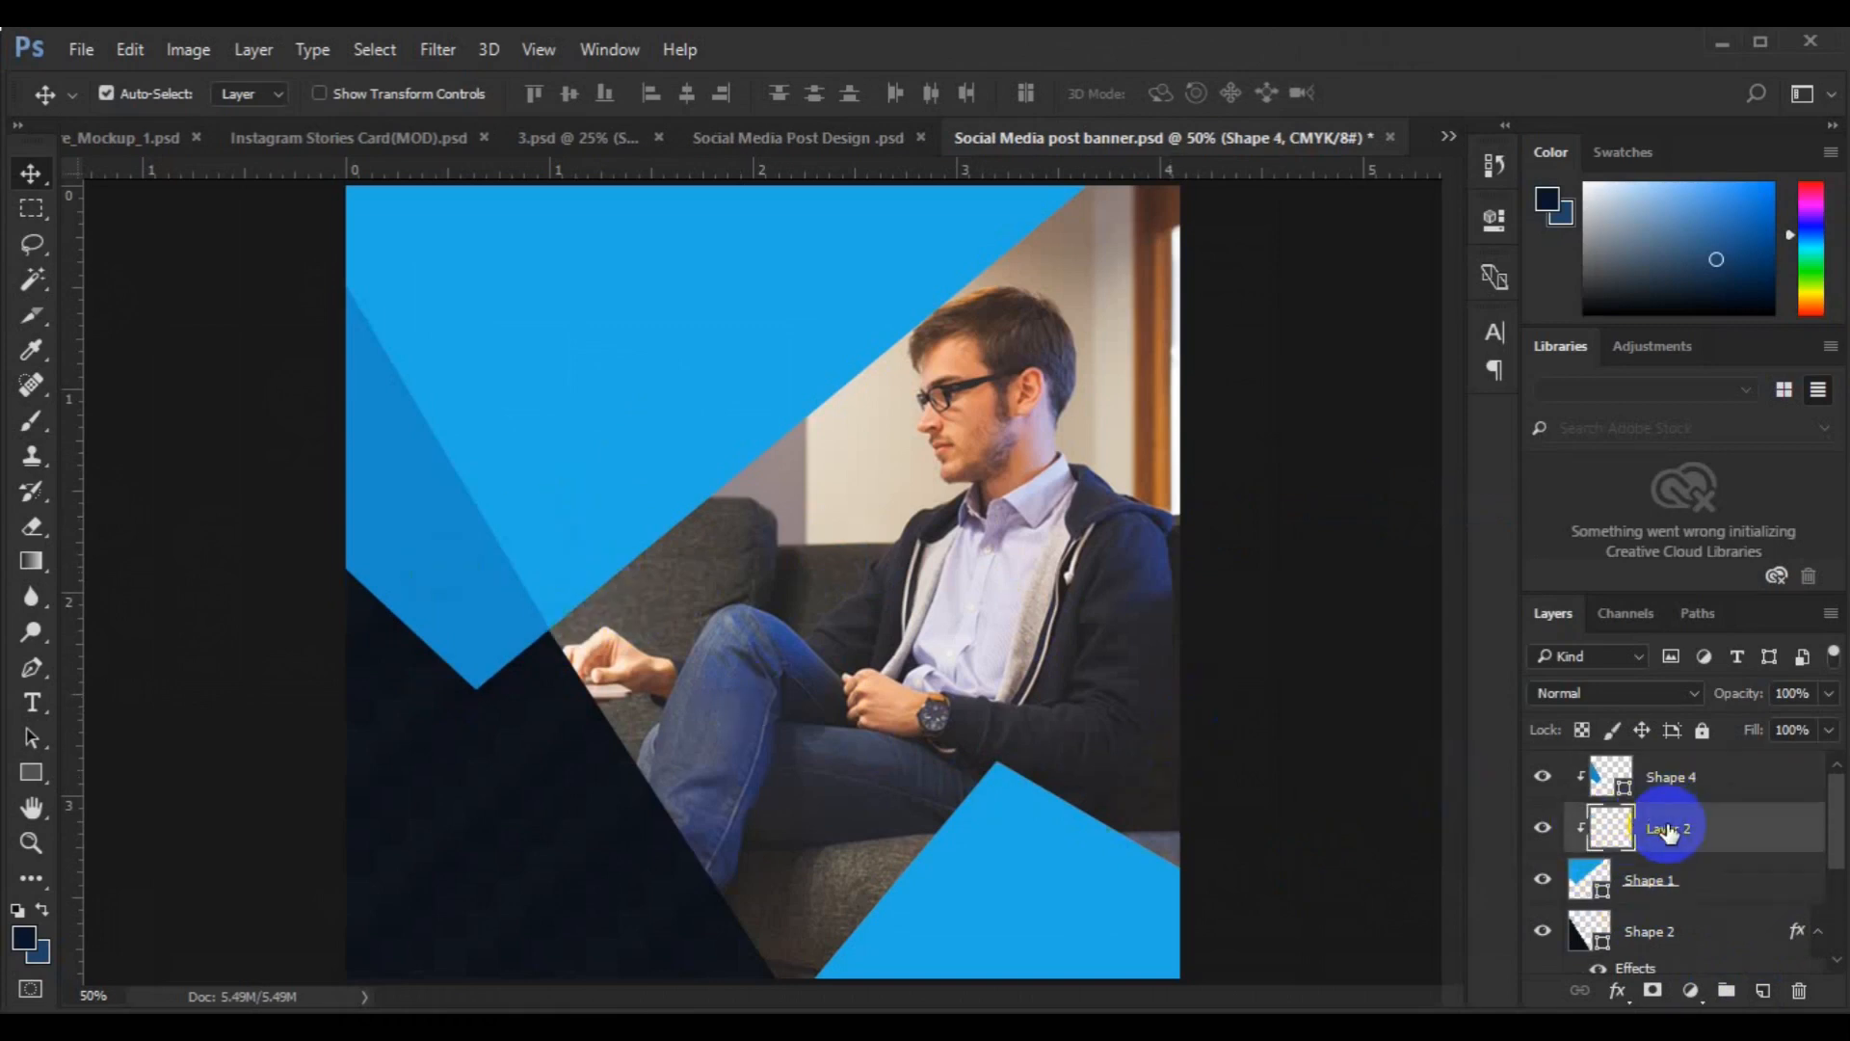
pyautogui.press('Delete')
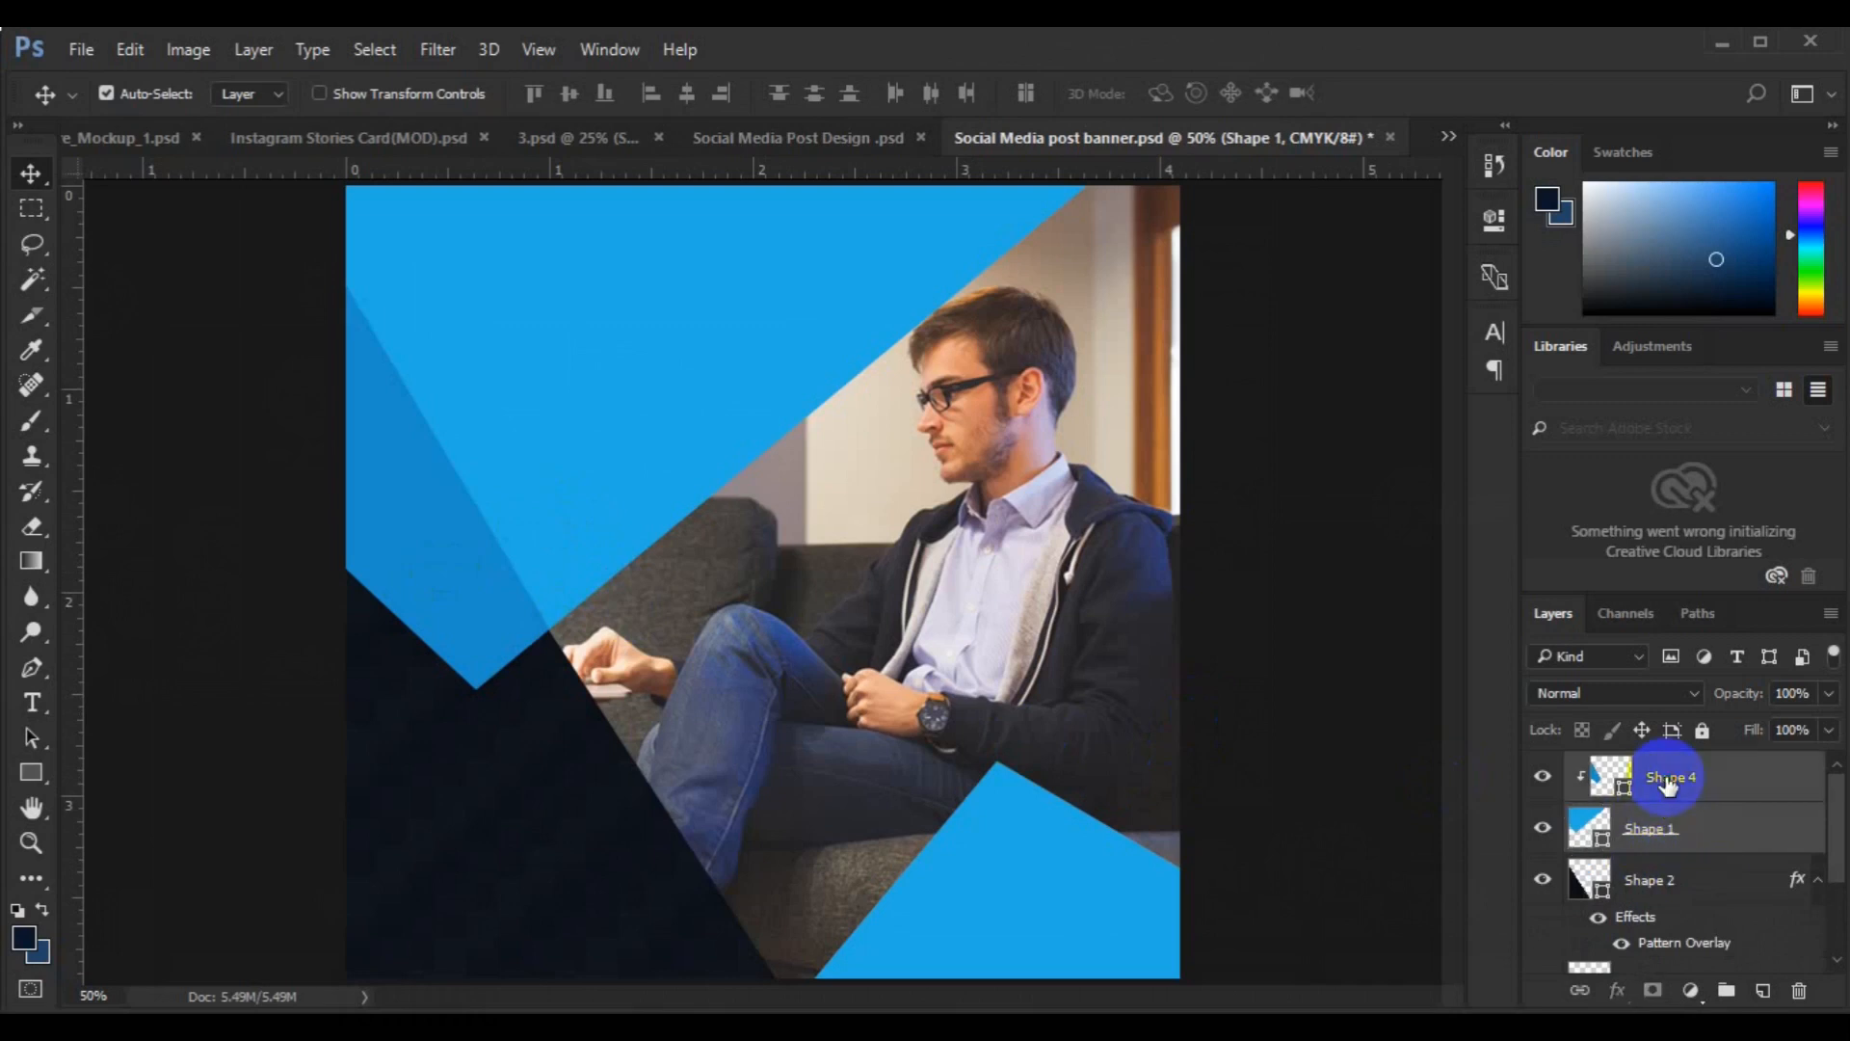
# - Group the Shape 1 and Shape 4 layers and add an empty layer above the group
pyautogui.keyDown('shift'); pyautogui.click(1668, 785); pyautogui.keyUp('shift')
pyautogui.hotkey('ctrl', 'g')
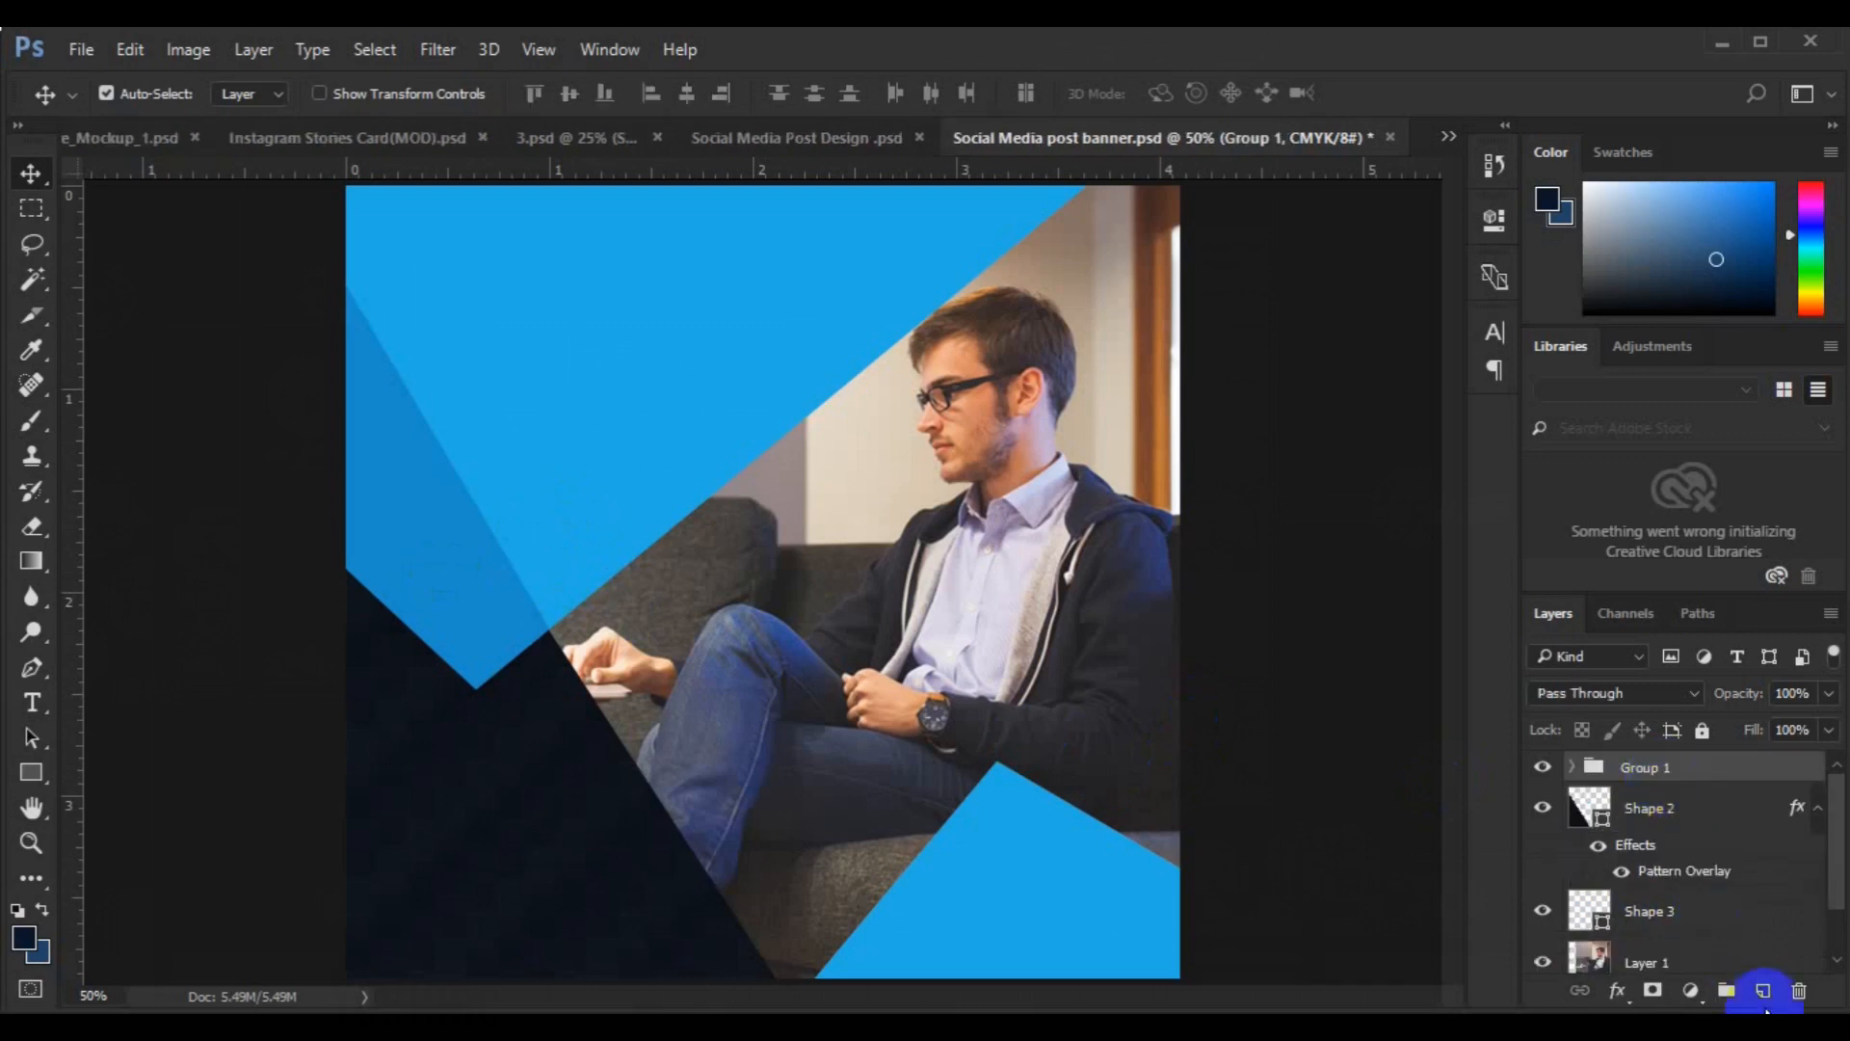
pyautogui.click(1763, 991)
# - Add the text "WE HAVE INNOVATIVE SOLUTIONS TO" across the upper part of the blue shape in Roboto Light, 10 pt
pyautogui.click(29, 708)
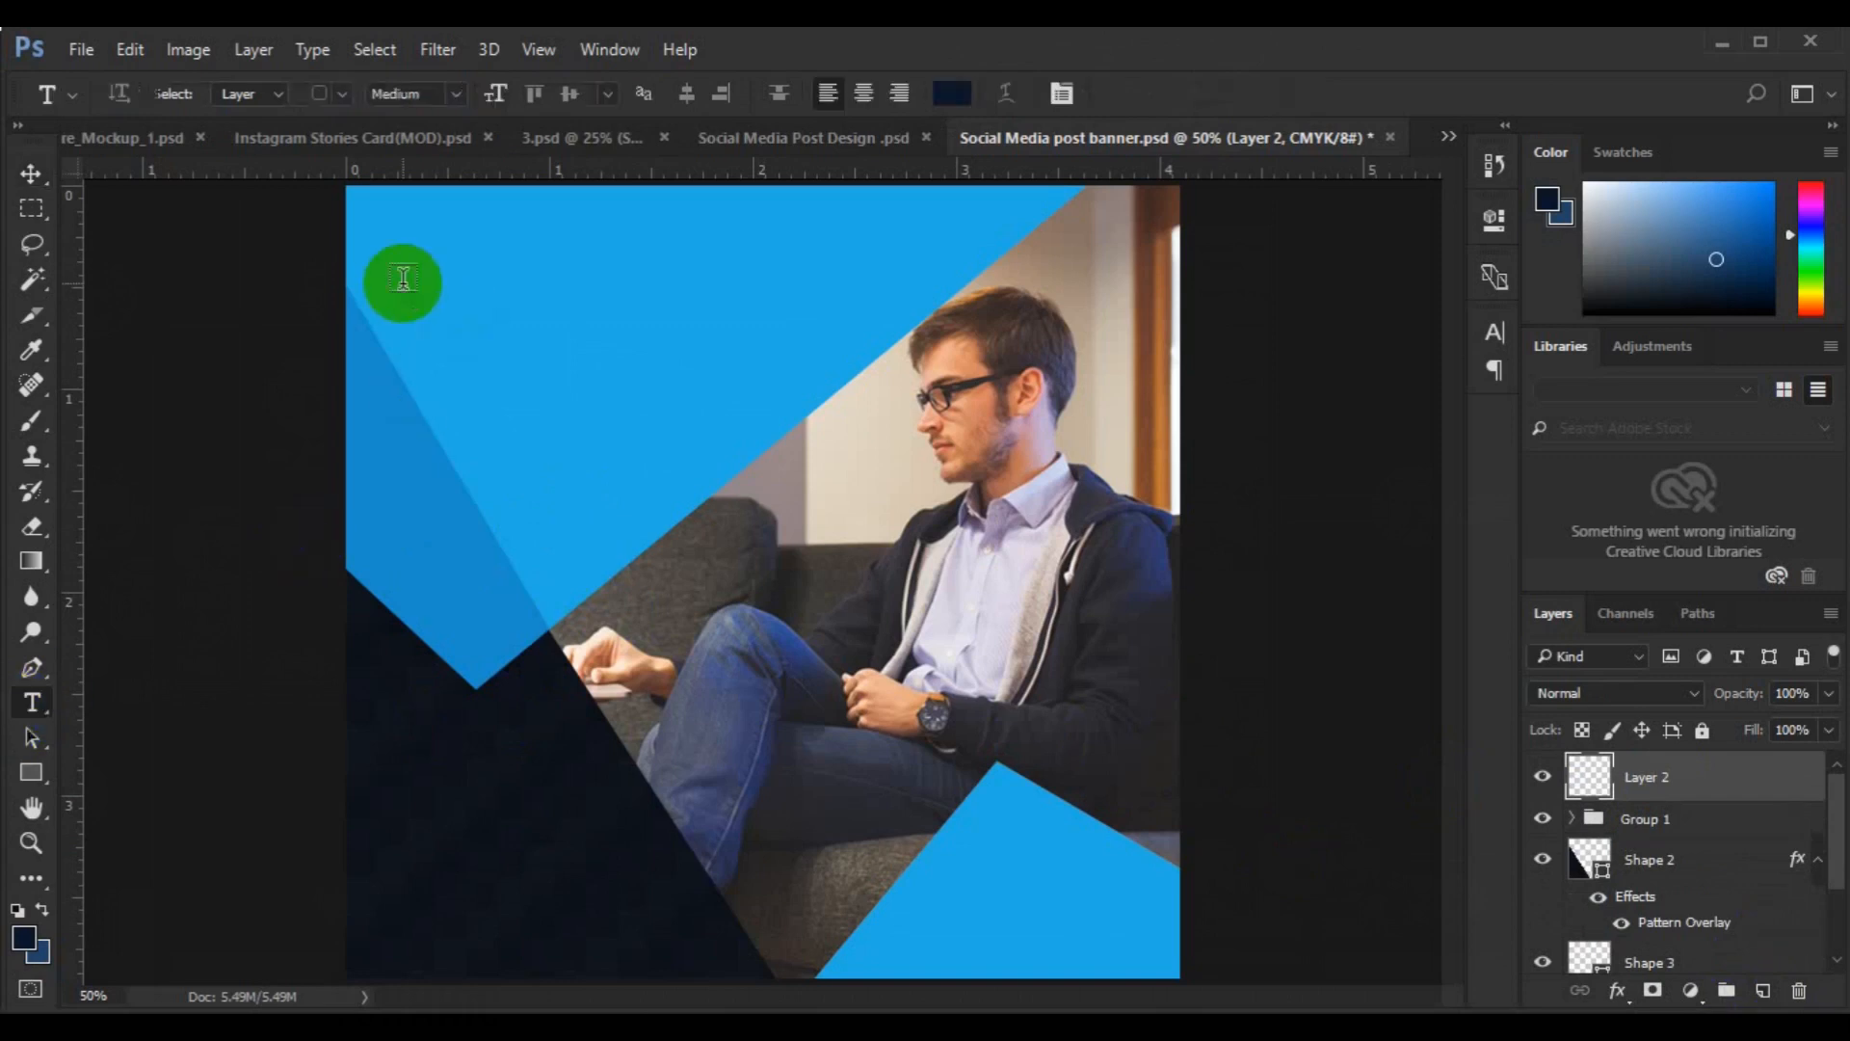
pyautogui.click(454, 96)
pyautogui.click(410, 162)
pyautogui.click(607, 96)
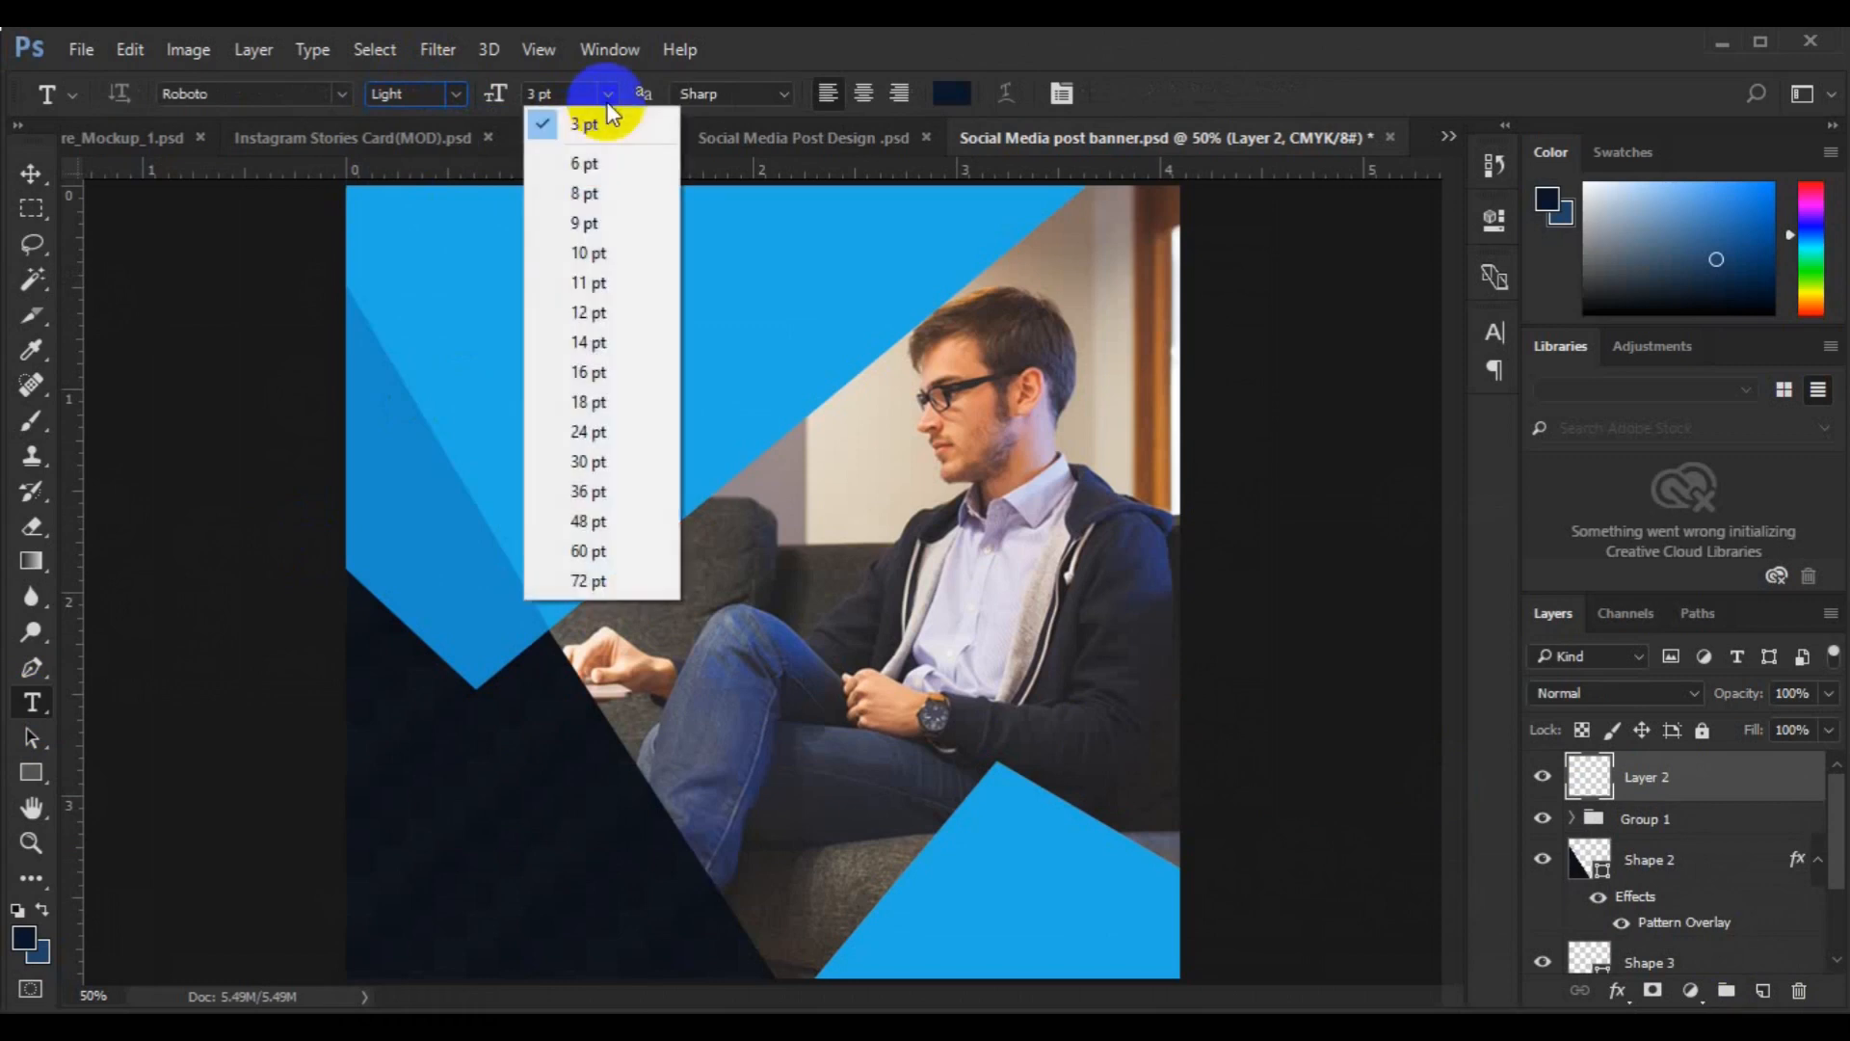
pyautogui.click(590, 252)
pyautogui.click(432, 273)
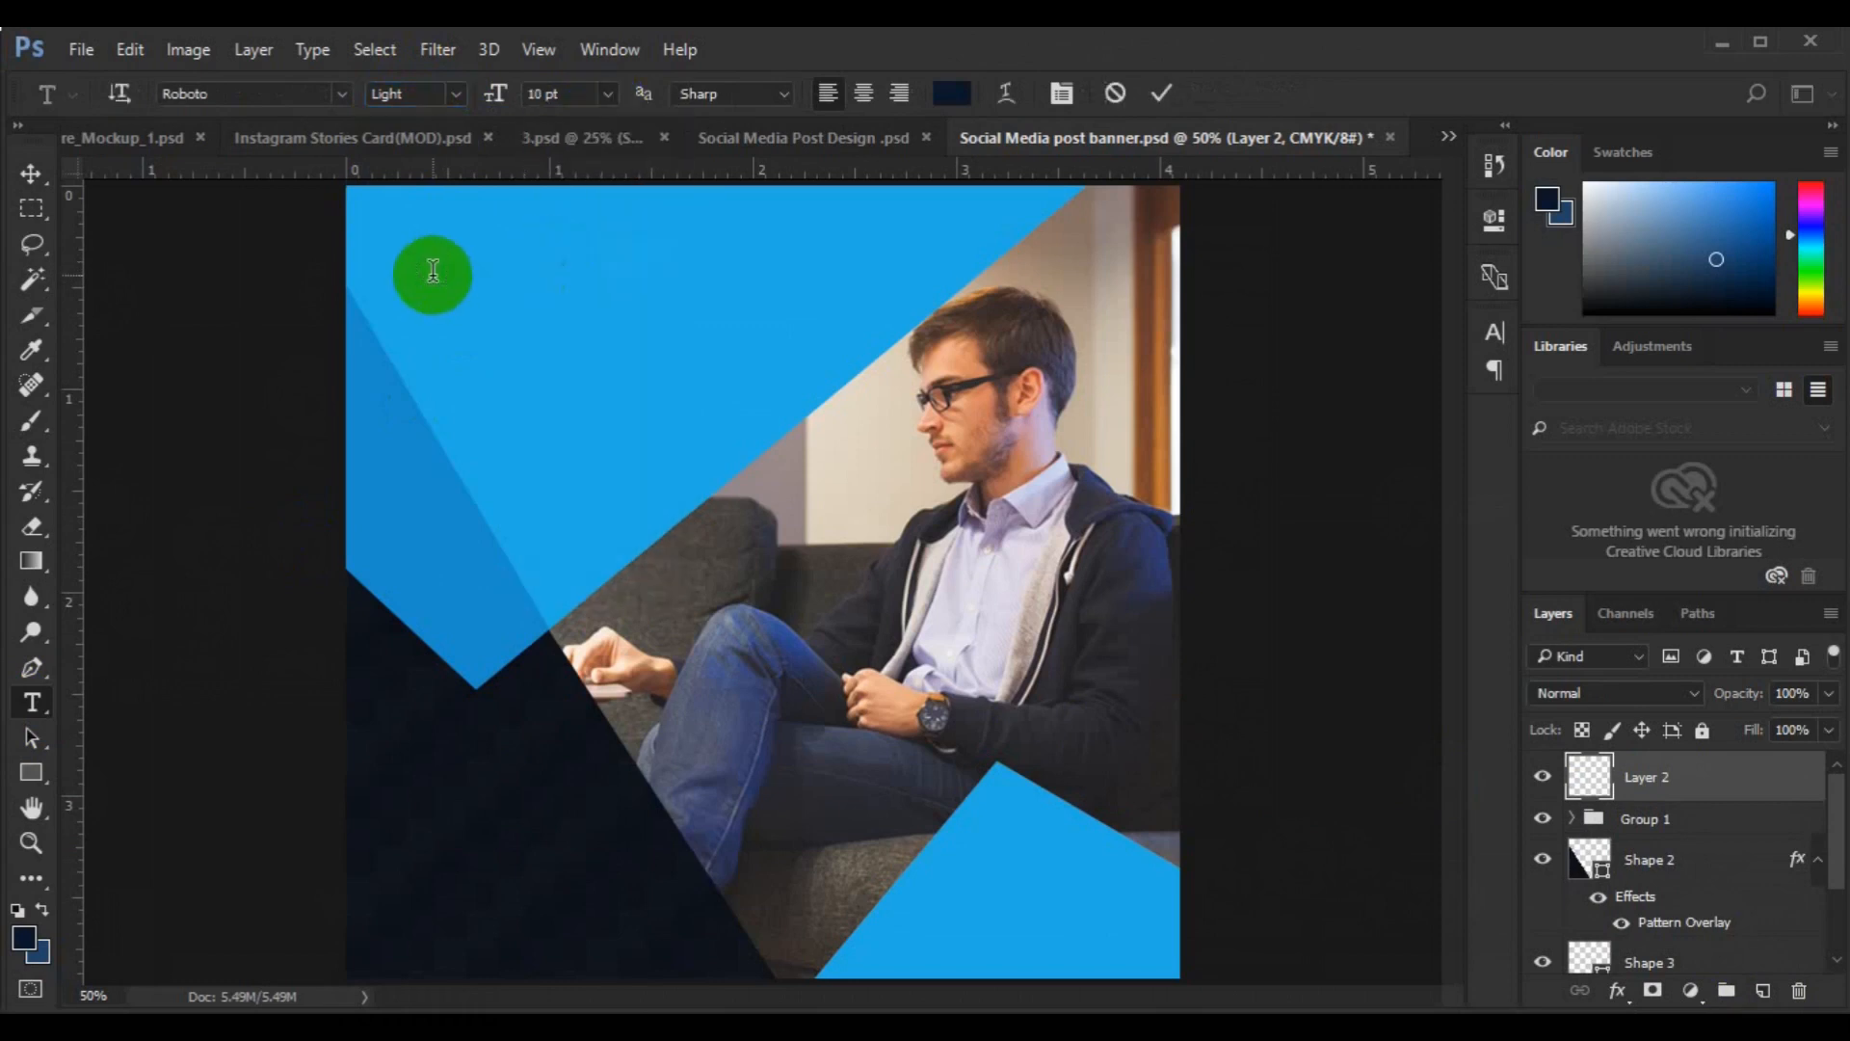
pyautogui.write('WE HAVE INNOVATIVE SOLUTIONS TO')
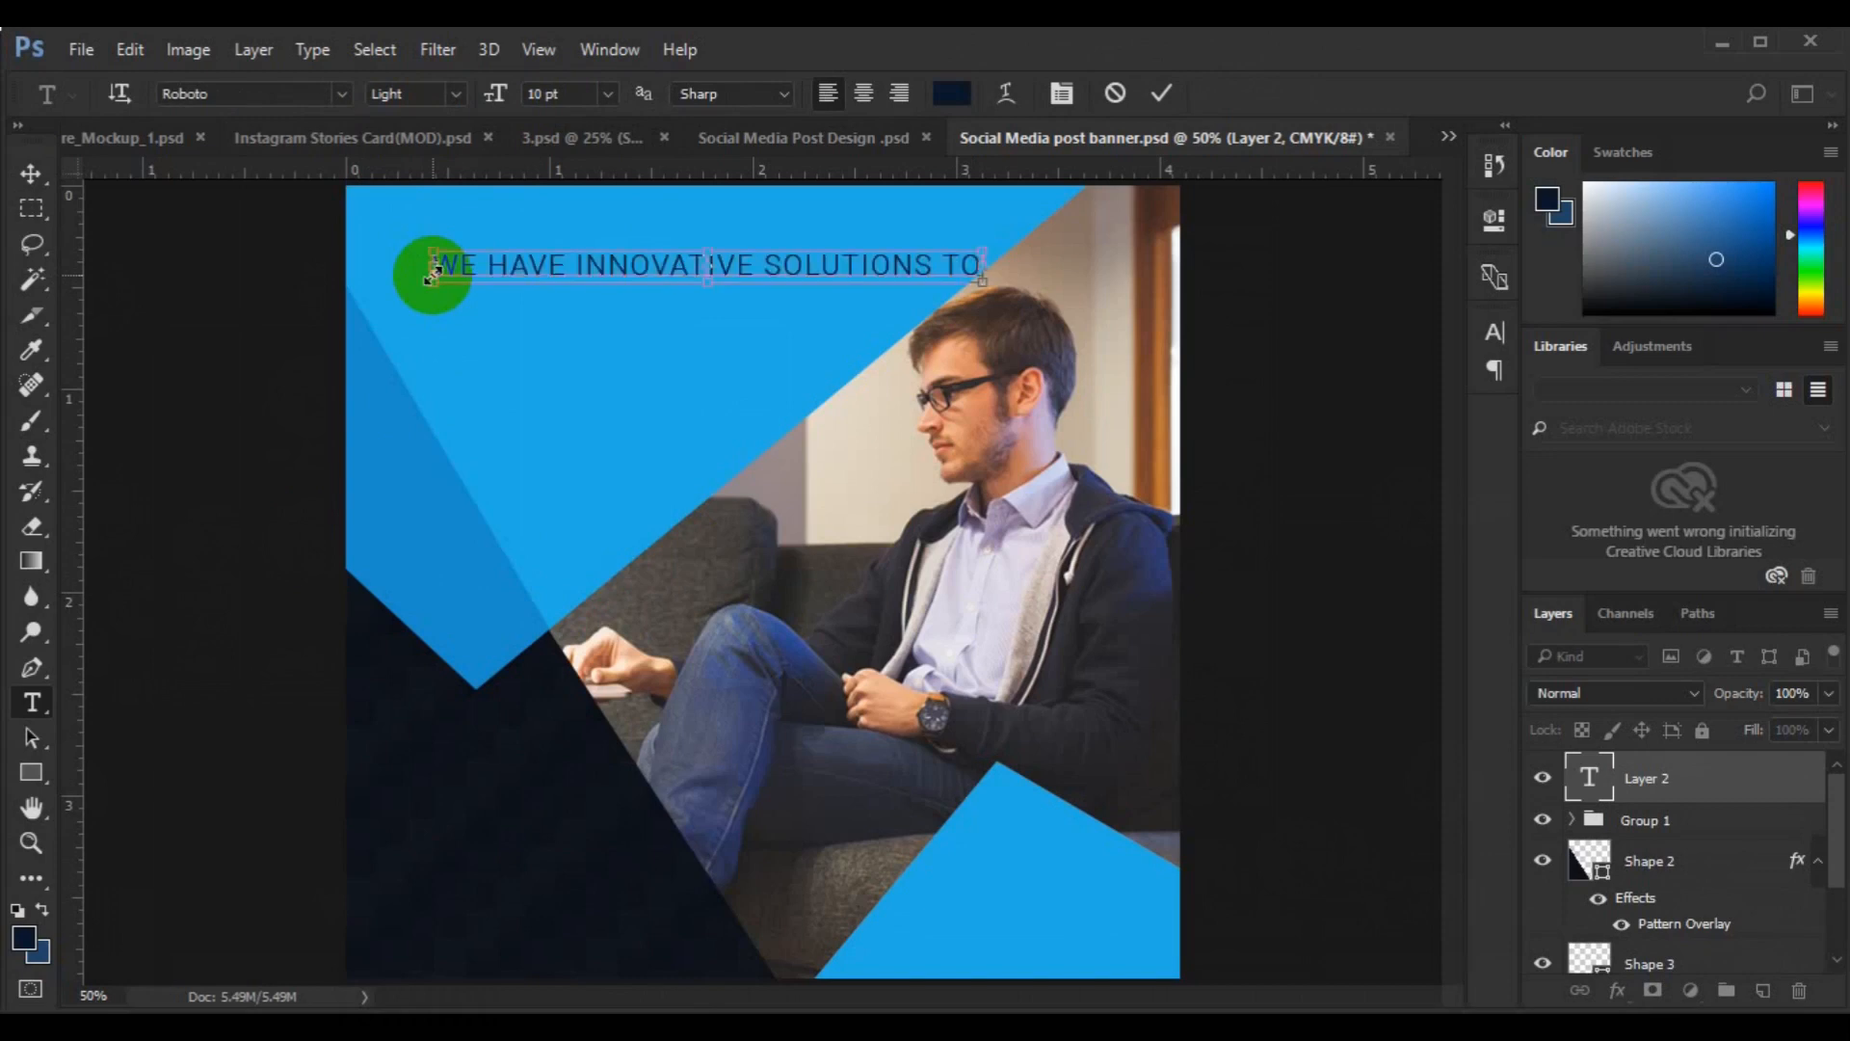
# - Set the "WE HAVE INNOVATIVE SOLUTIONS TO" line to 8 pt white and move it closer to the banner's top-left corner
pyautogui.tripleClick(432, 274)
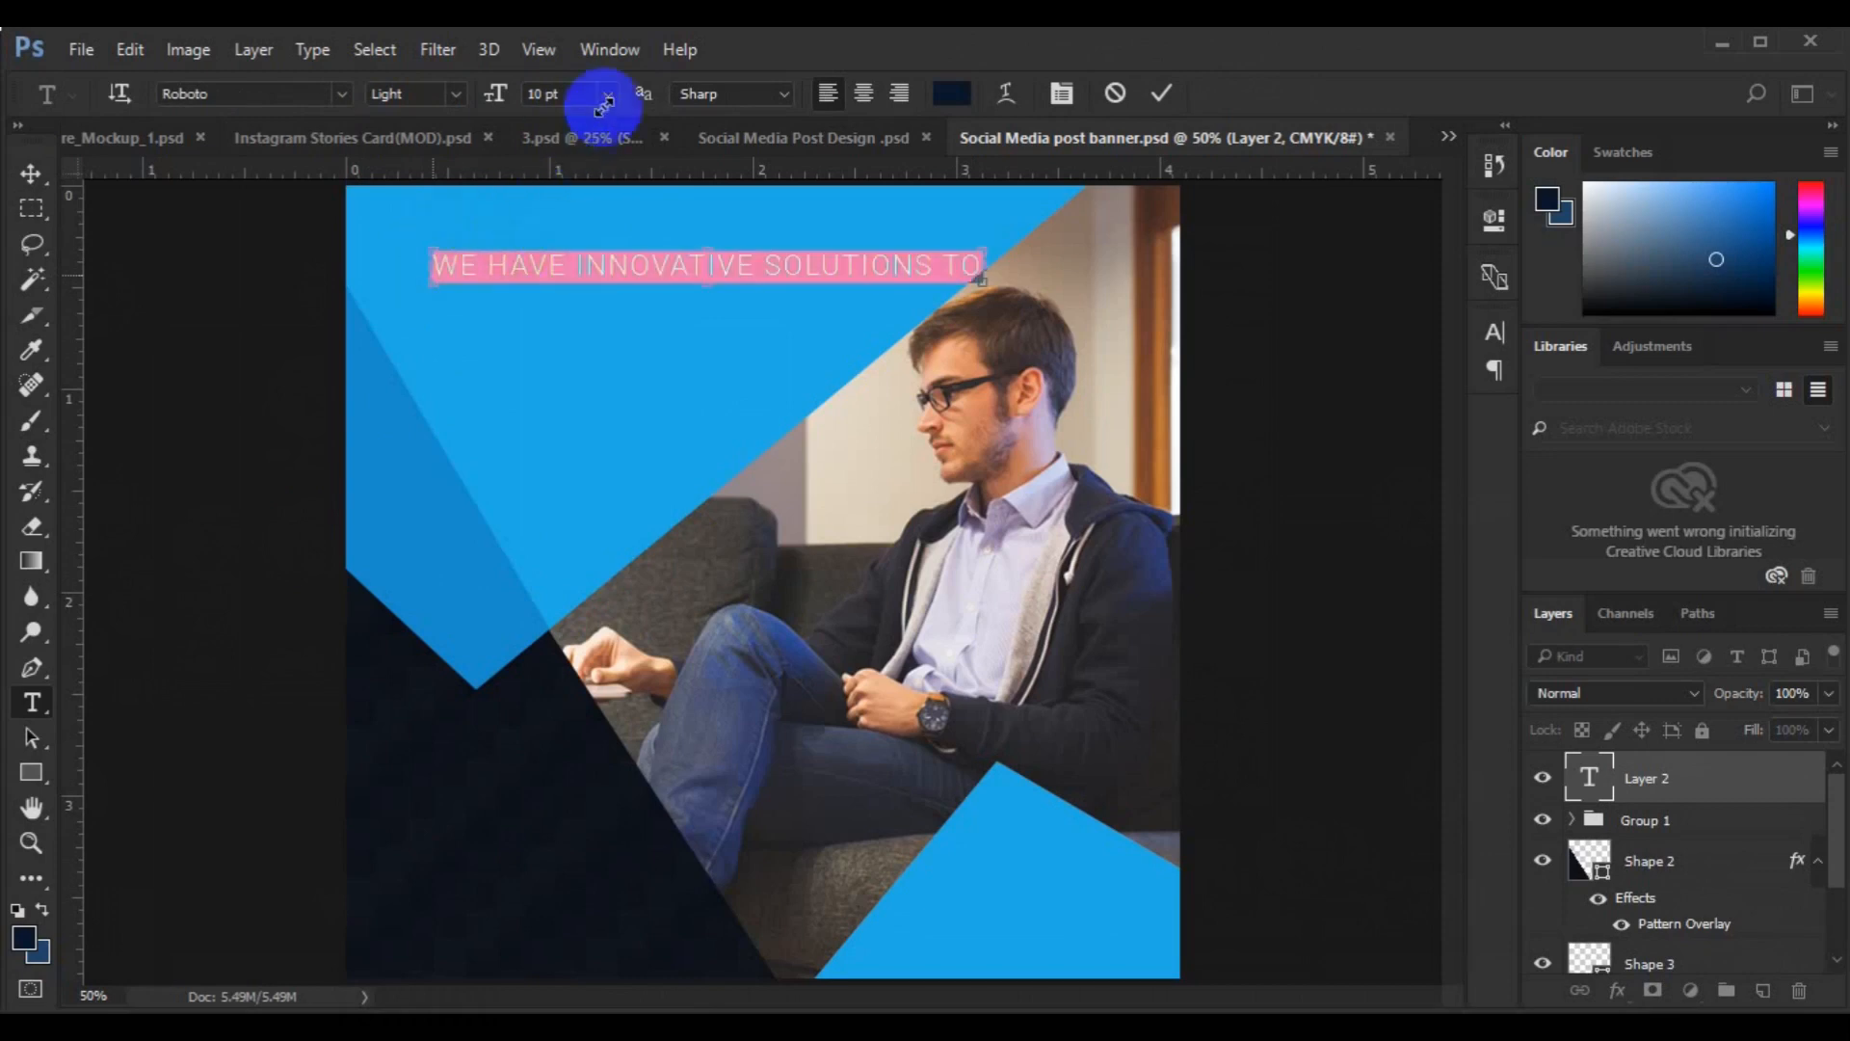
pyautogui.click(613, 94)
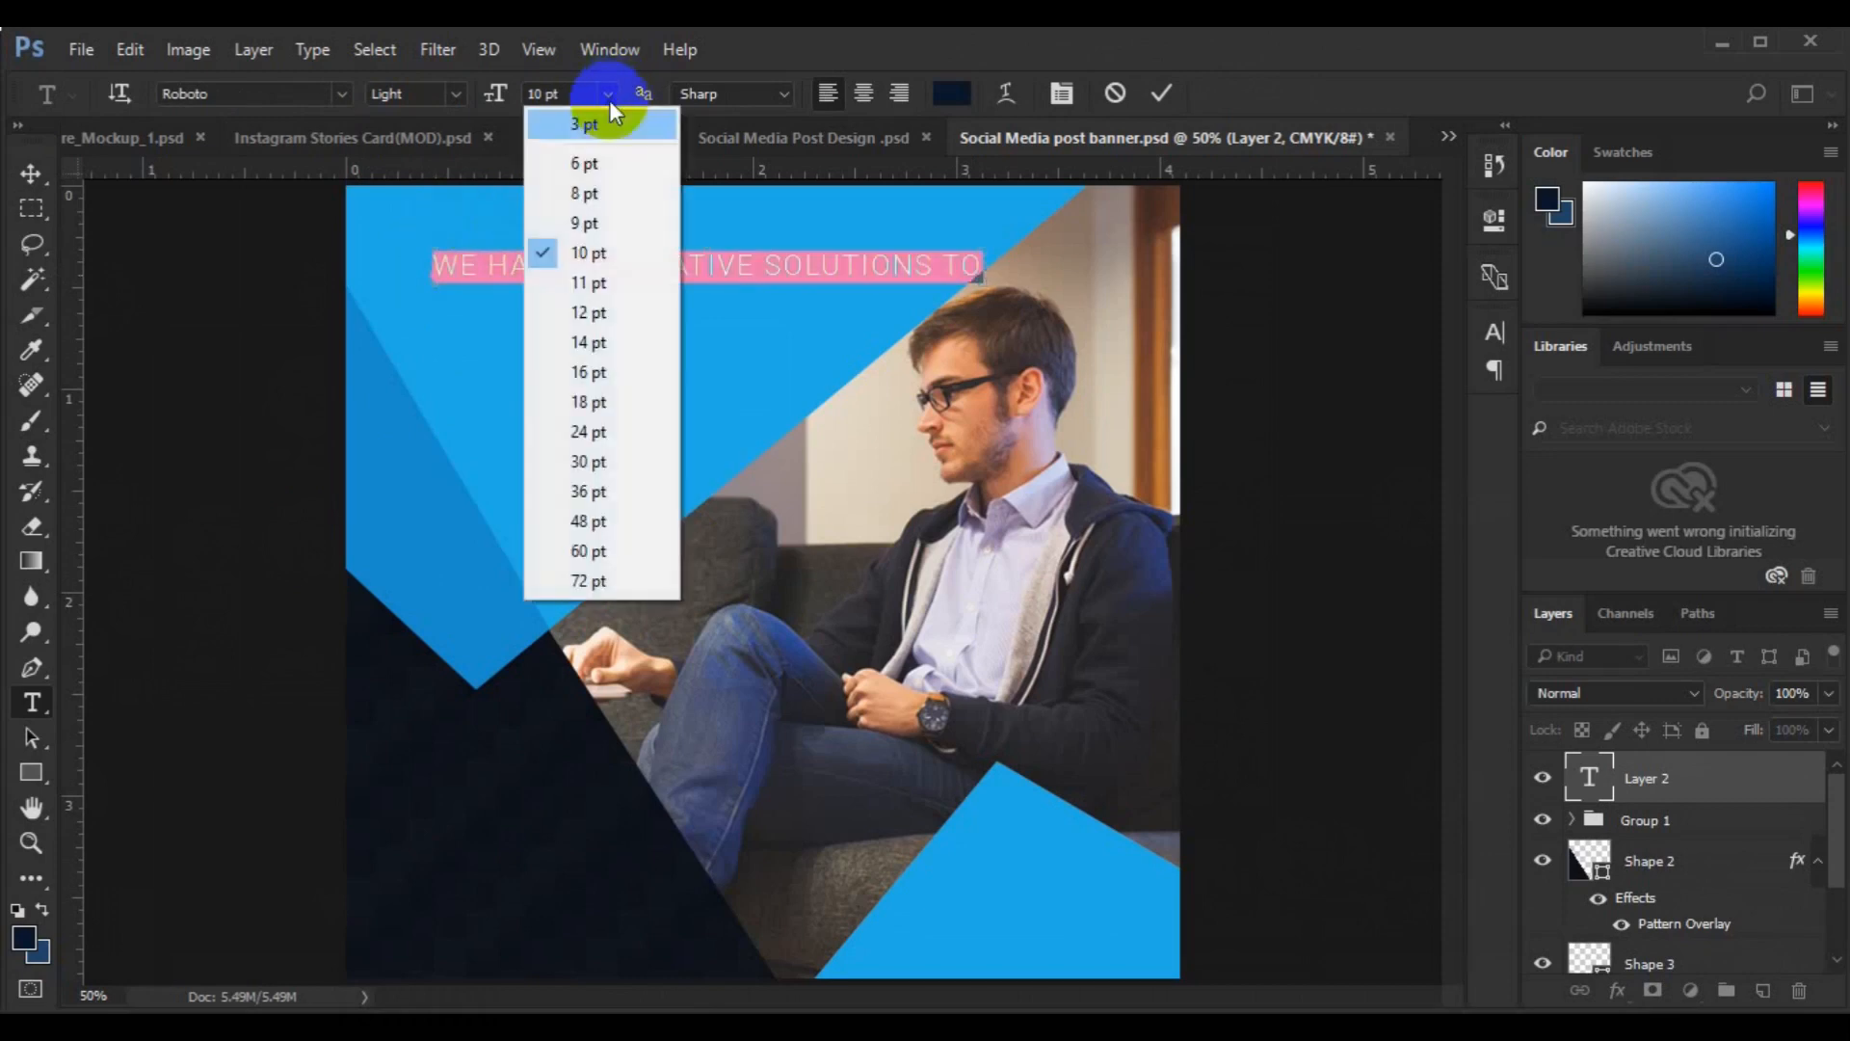
pyautogui.click(598, 187)
pyautogui.click(951, 95)
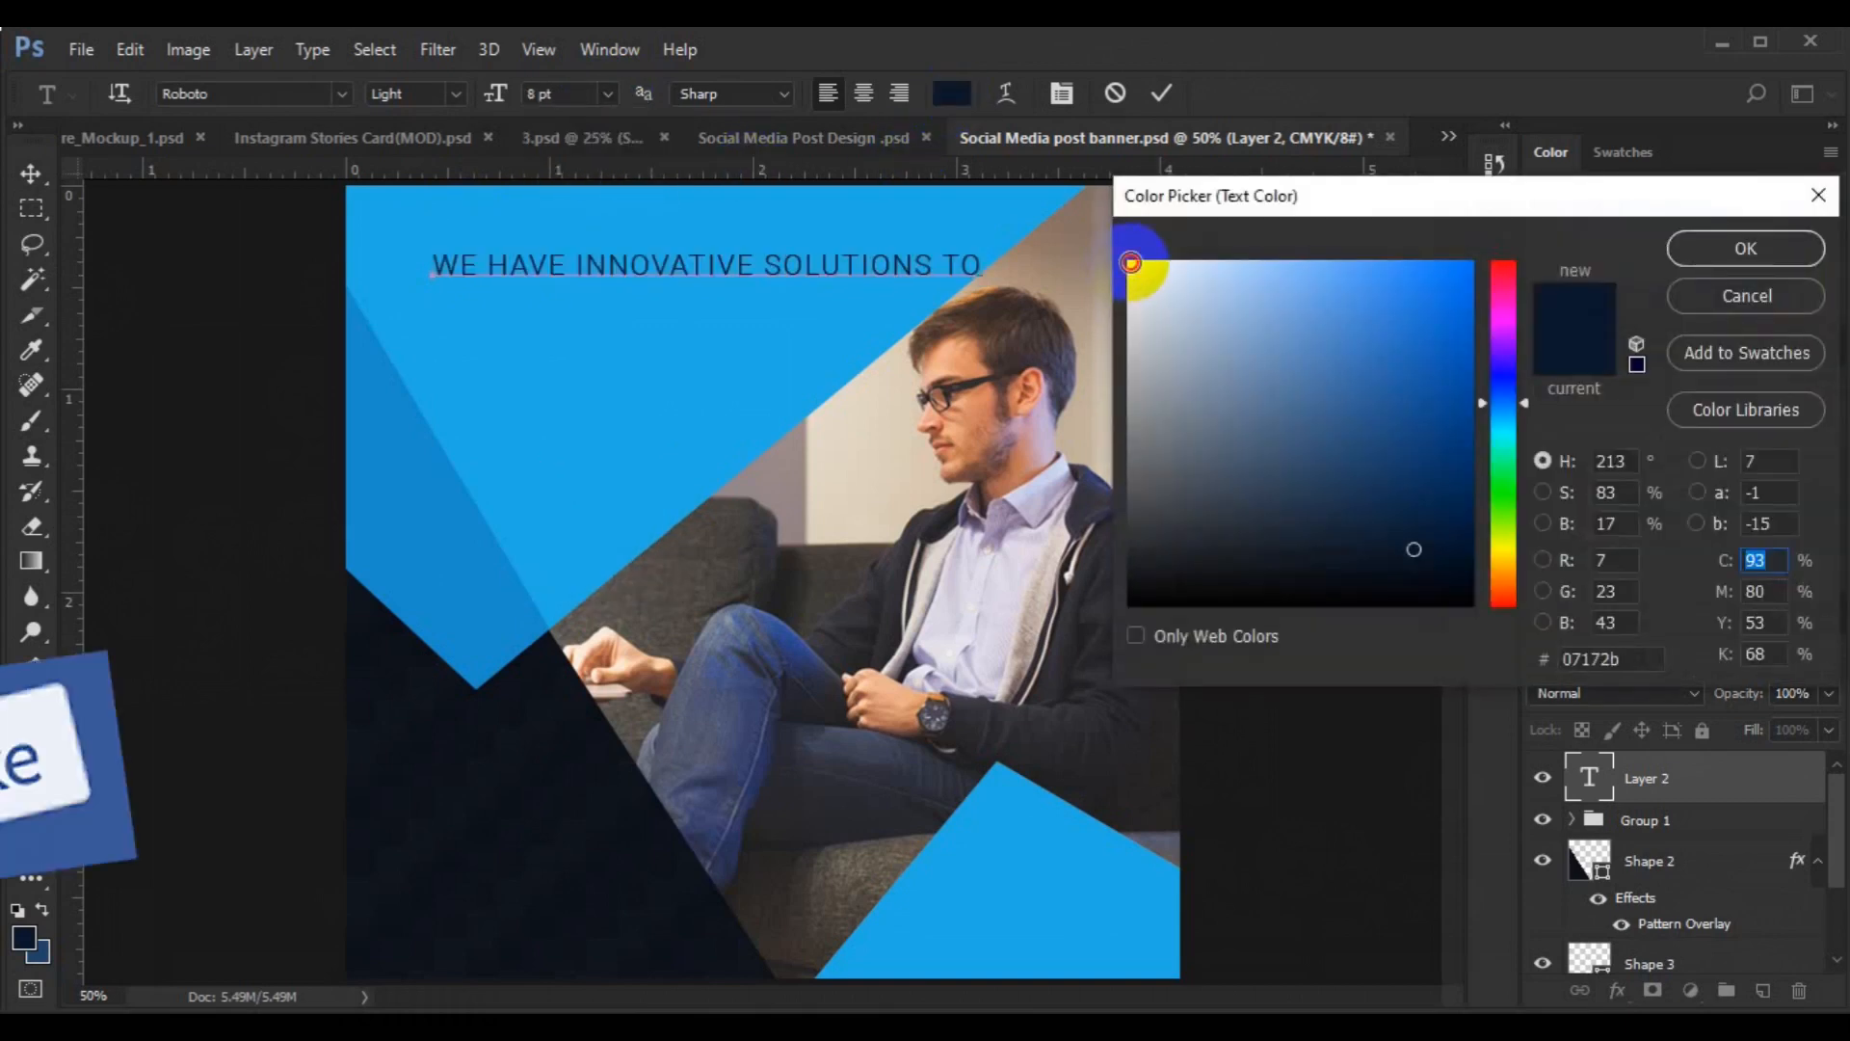
pyautogui.click(1130, 264)
pyautogui.click(1742, 250)
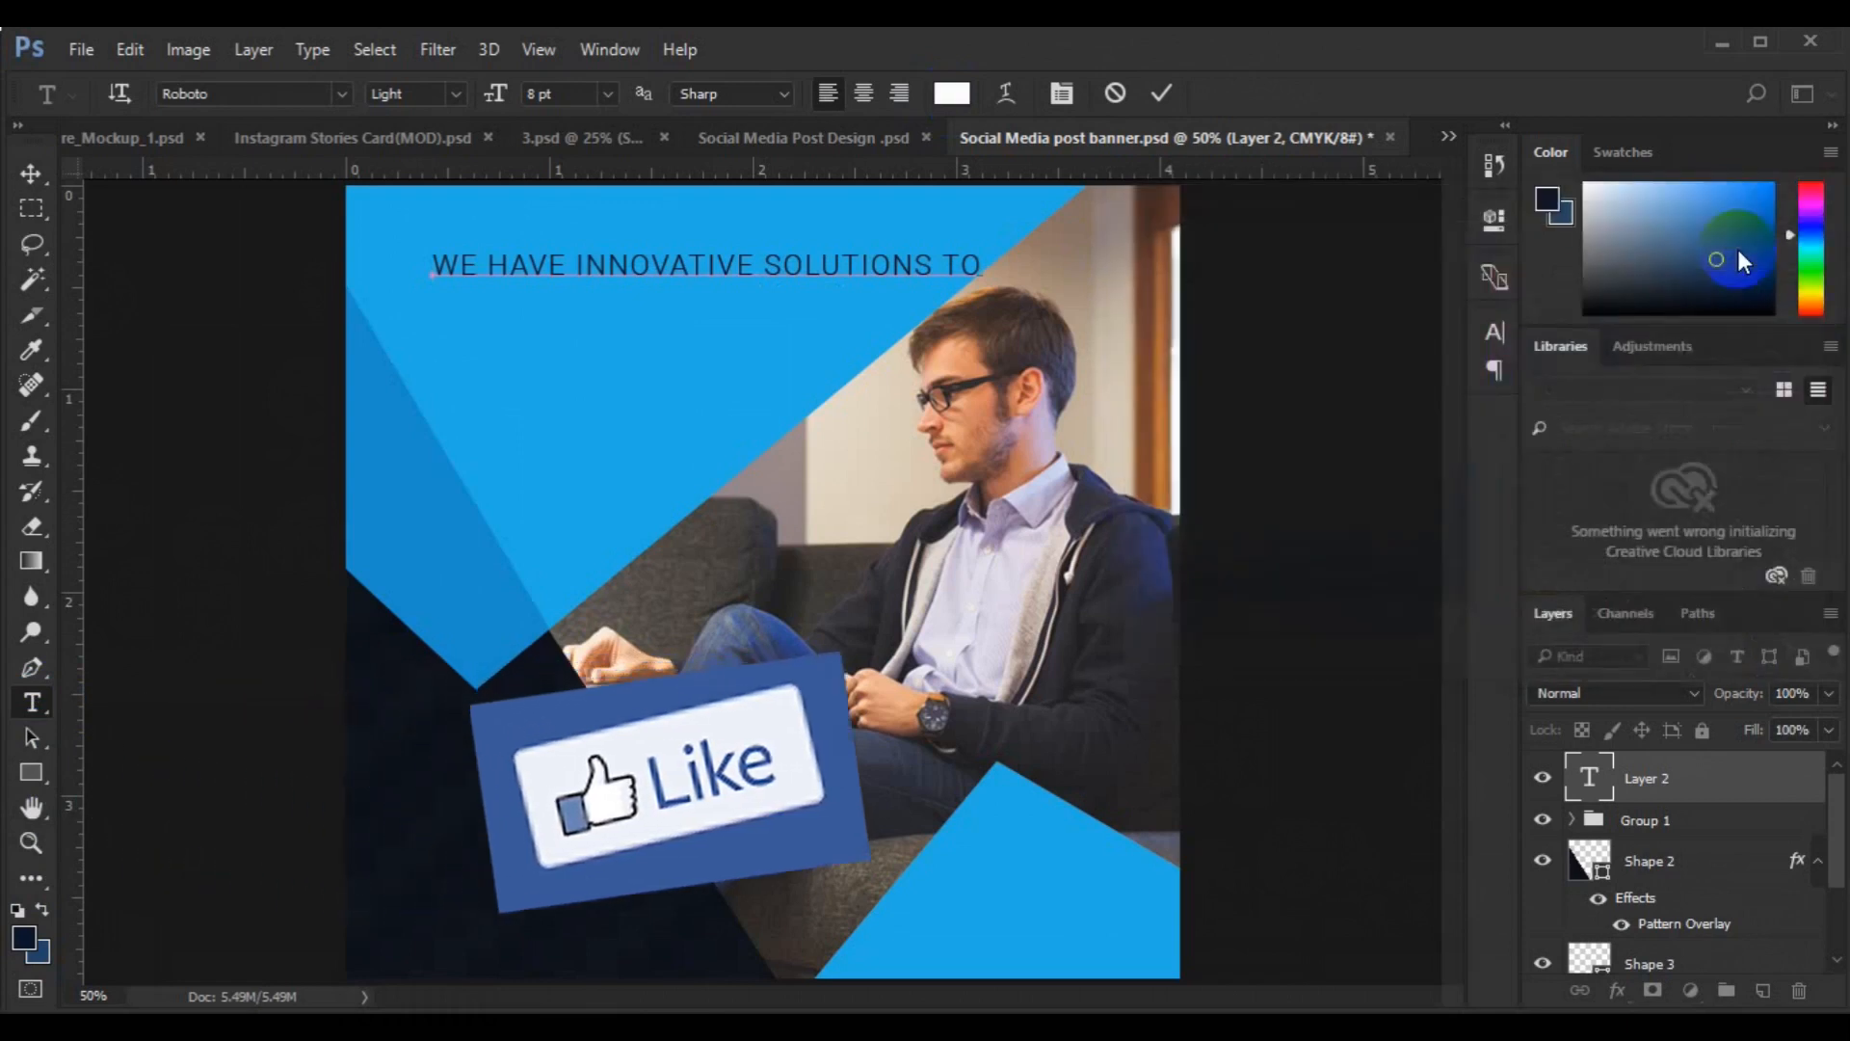
pyautogui.click(31, 173)
pyautogui.moveTo(434, 322); pyautogui.dragTo(540, 237)
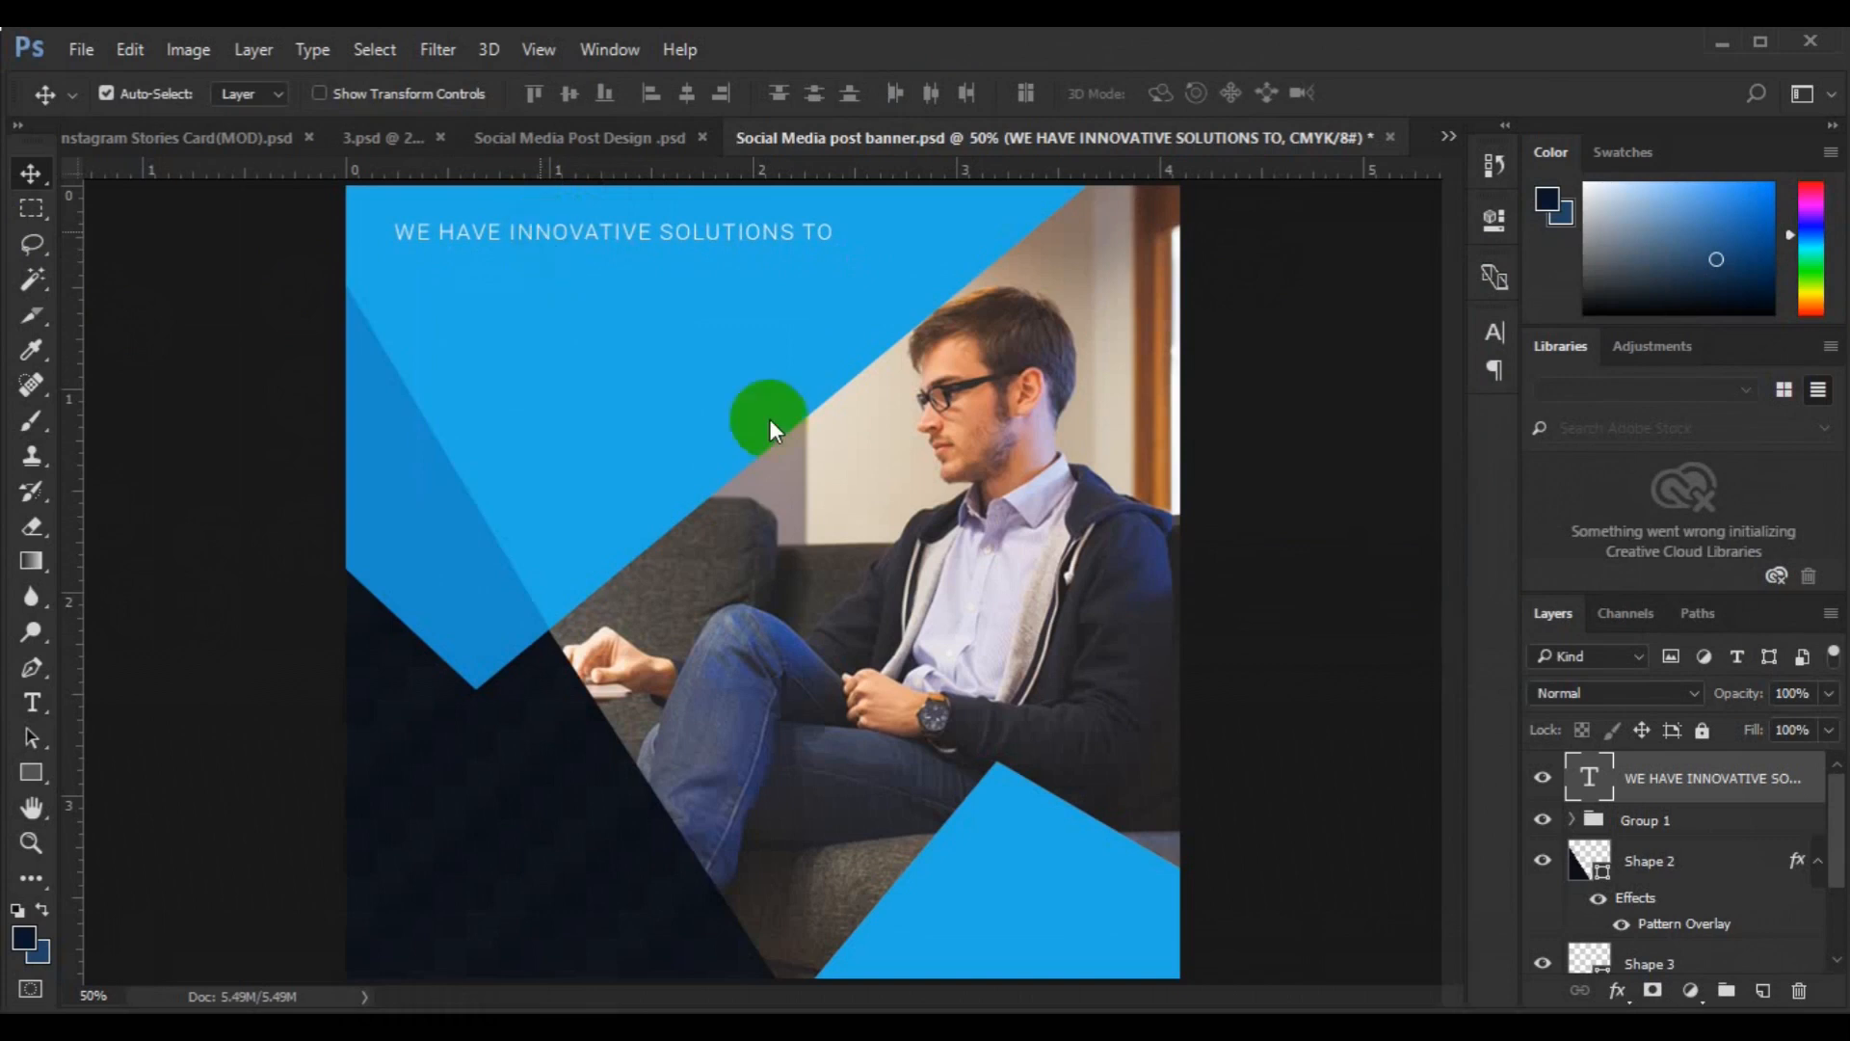
# - Add the text "GROW YOUR" on a new layer in the blue shape, in Raleway Thin, 24 pt
pyautogui.click(1760, 997)
pyautogui.click(32, 702)
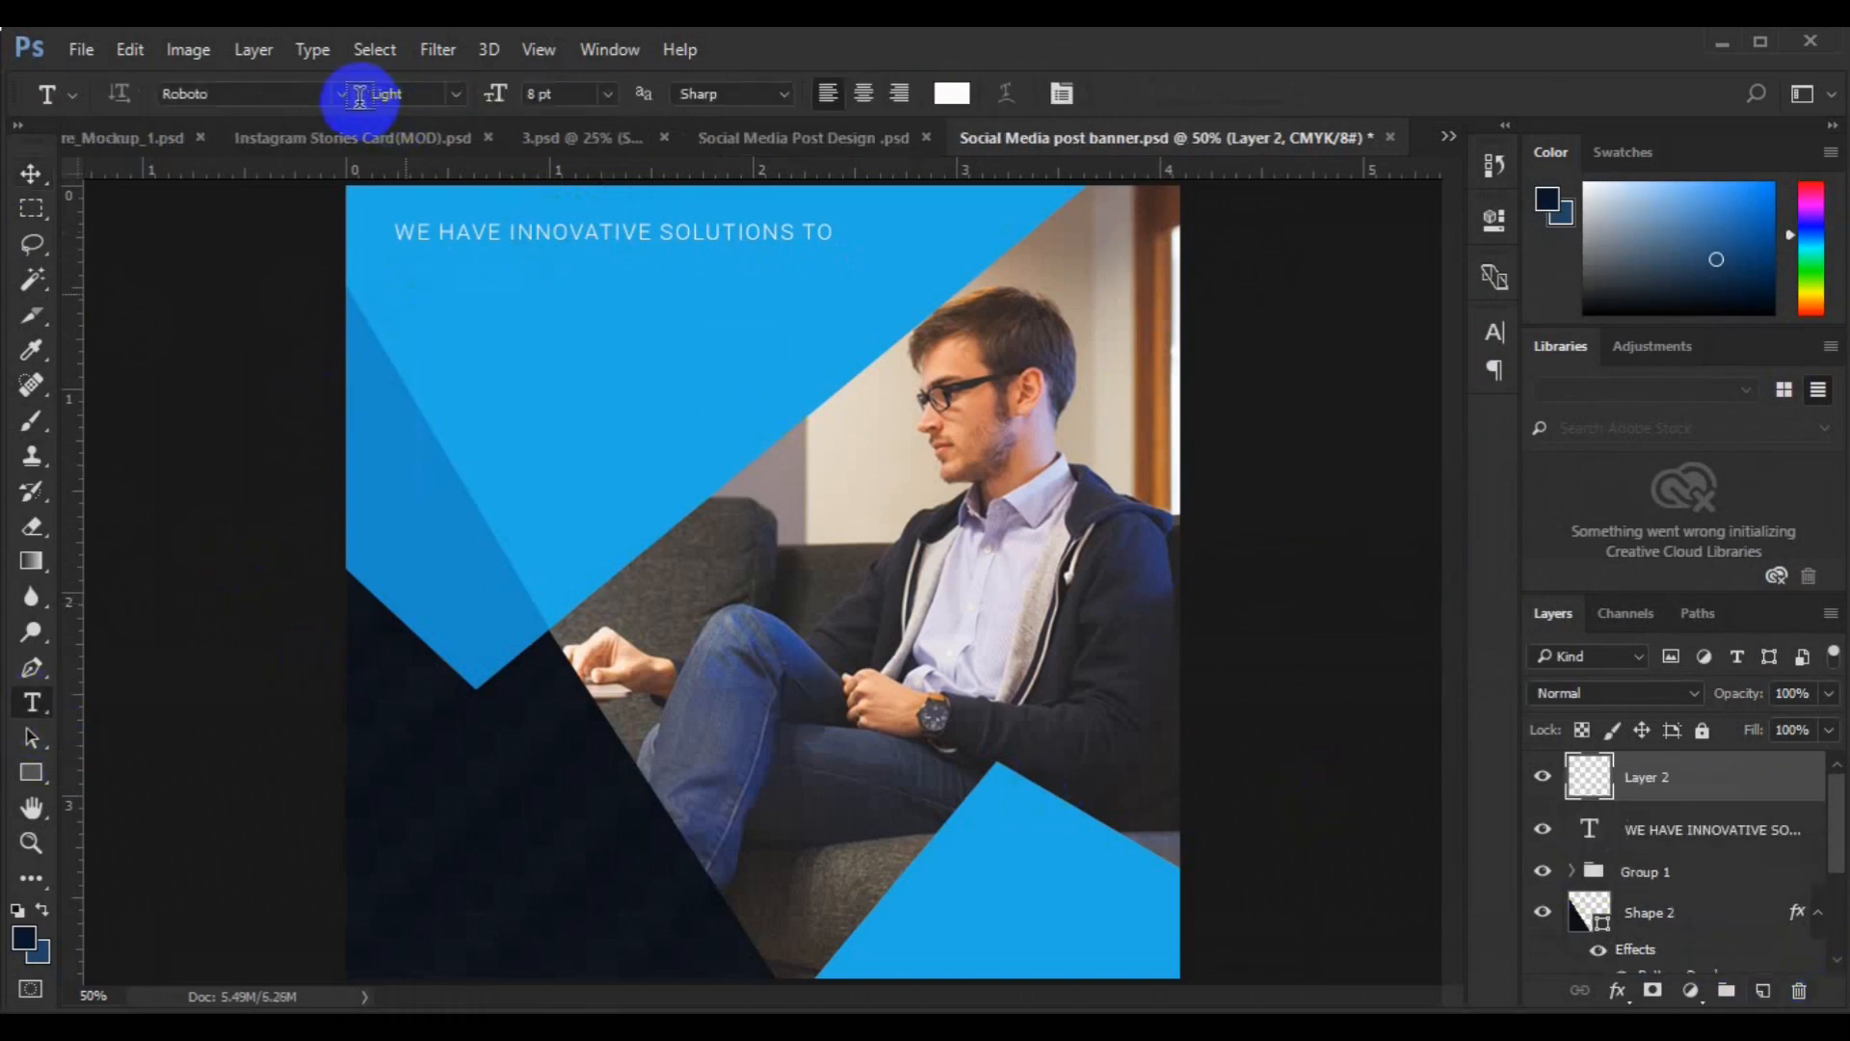
pyautogui.click(299, 94)
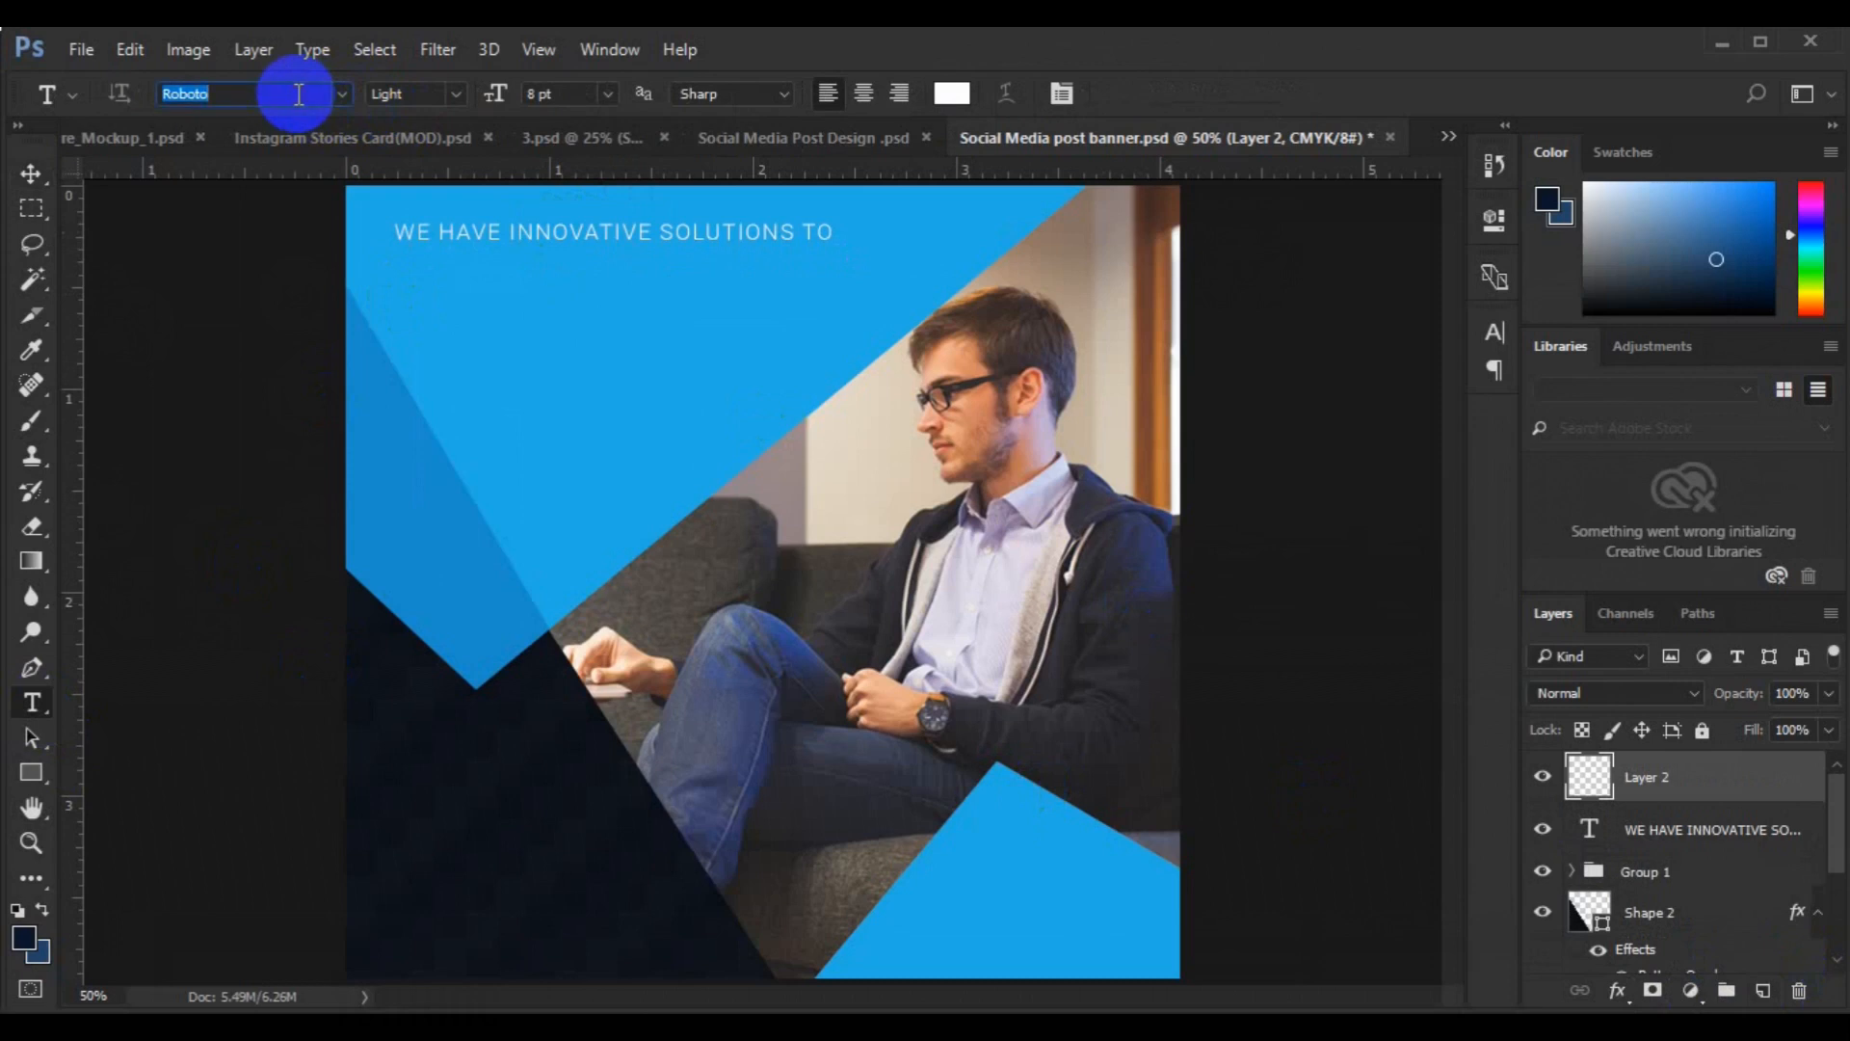
pyautogui.write('Rale')
pyautogui.click(359, 180)
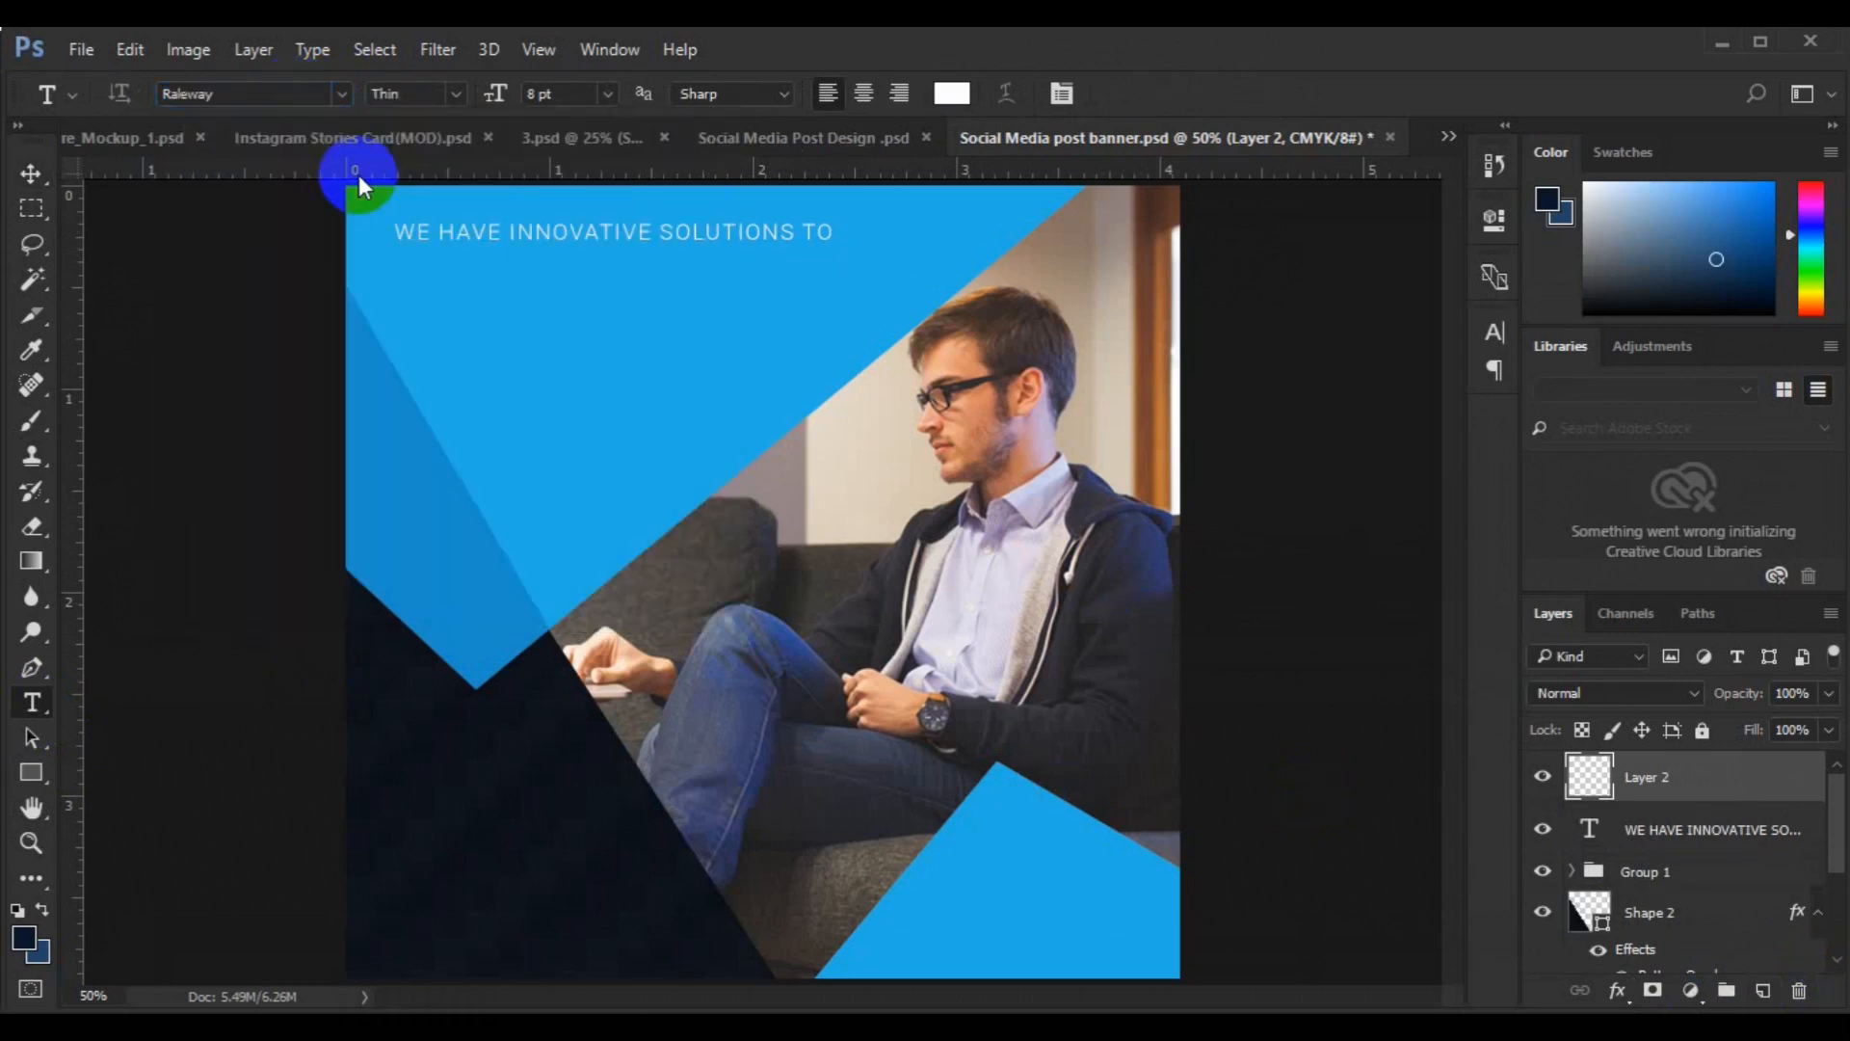
pyautogui.click(607, 93)
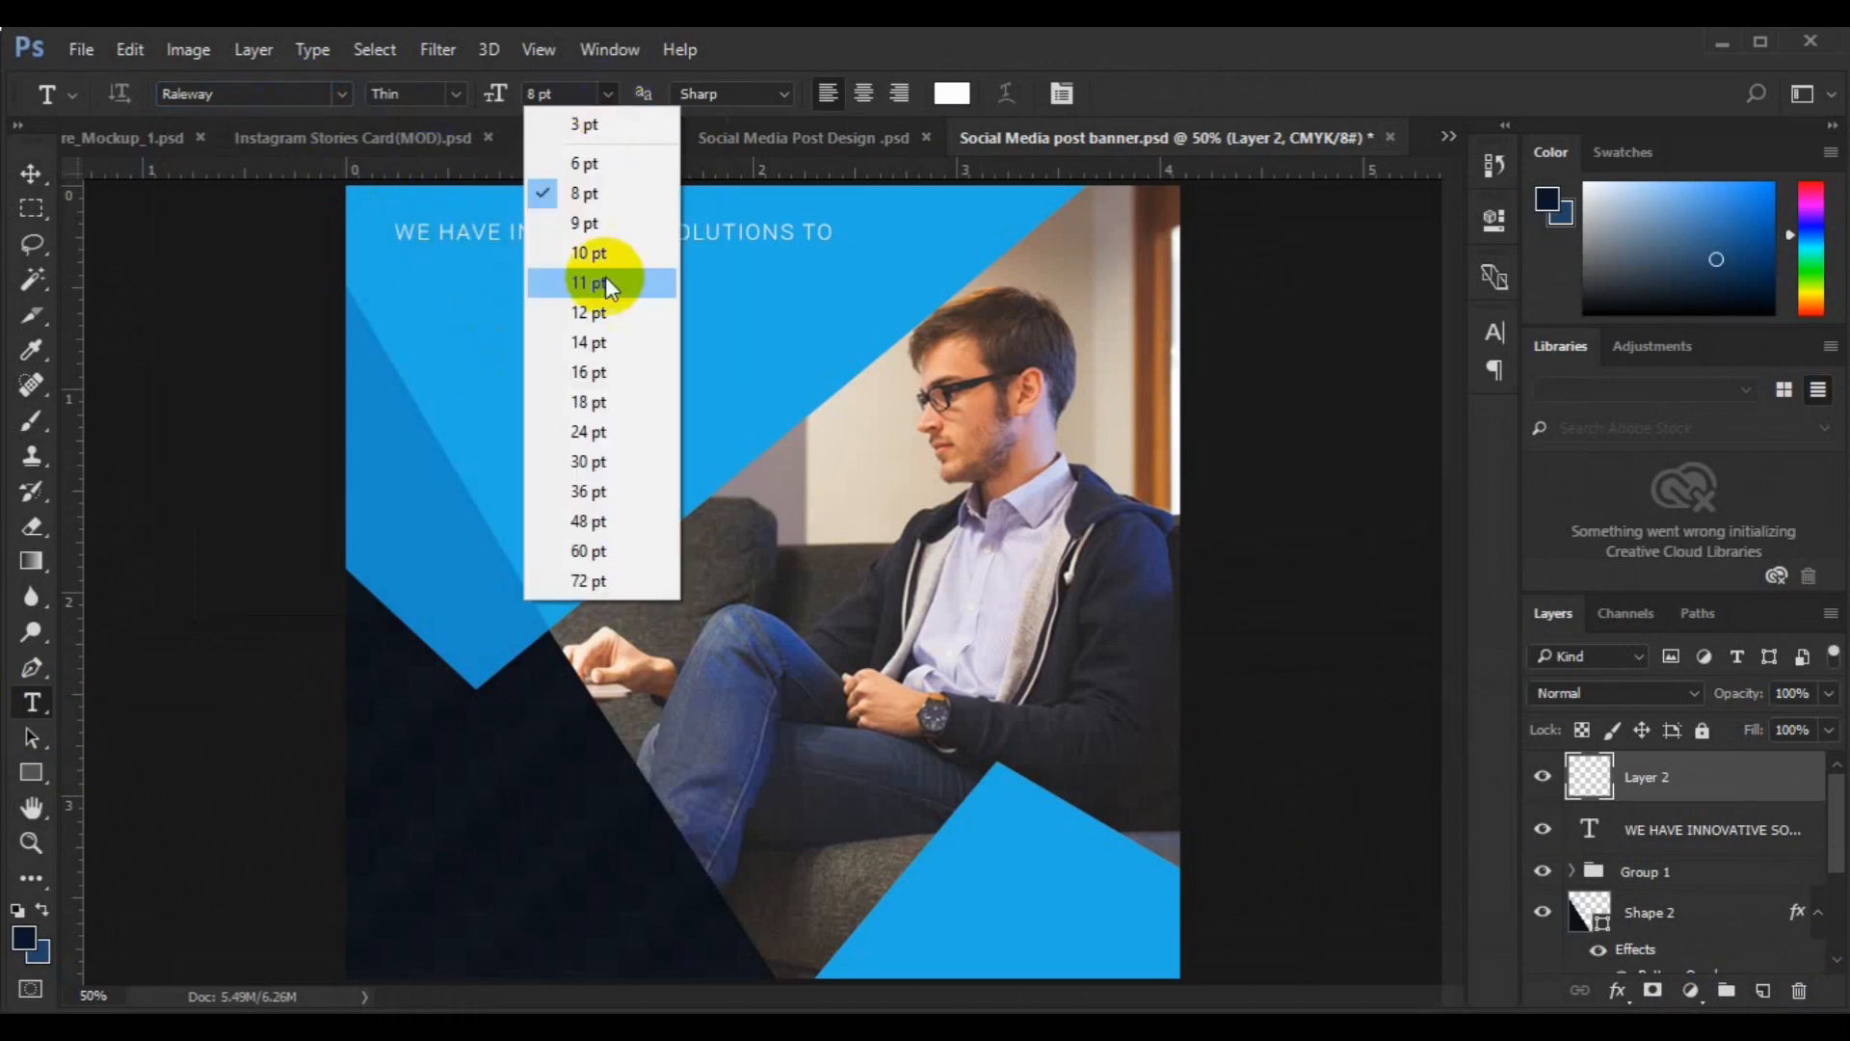
pyautogui.click(607, 431)
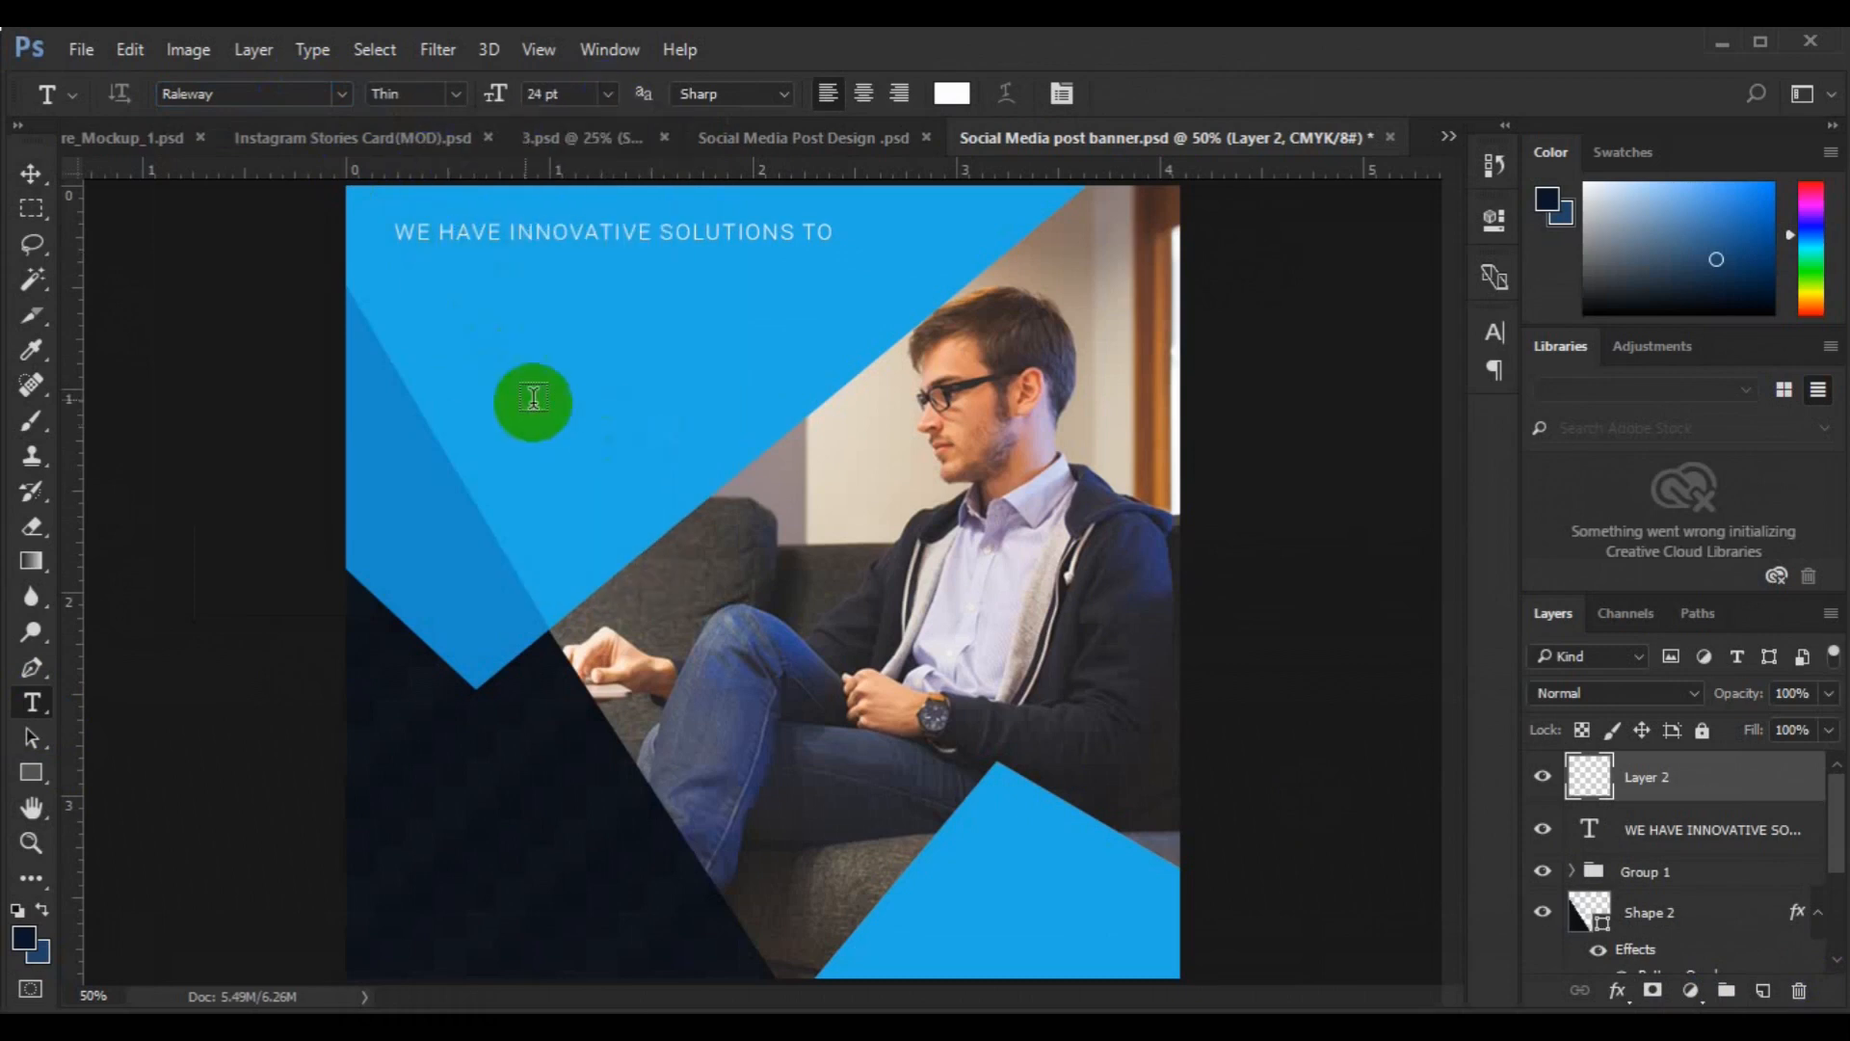
pyautogui.click(431, 388)
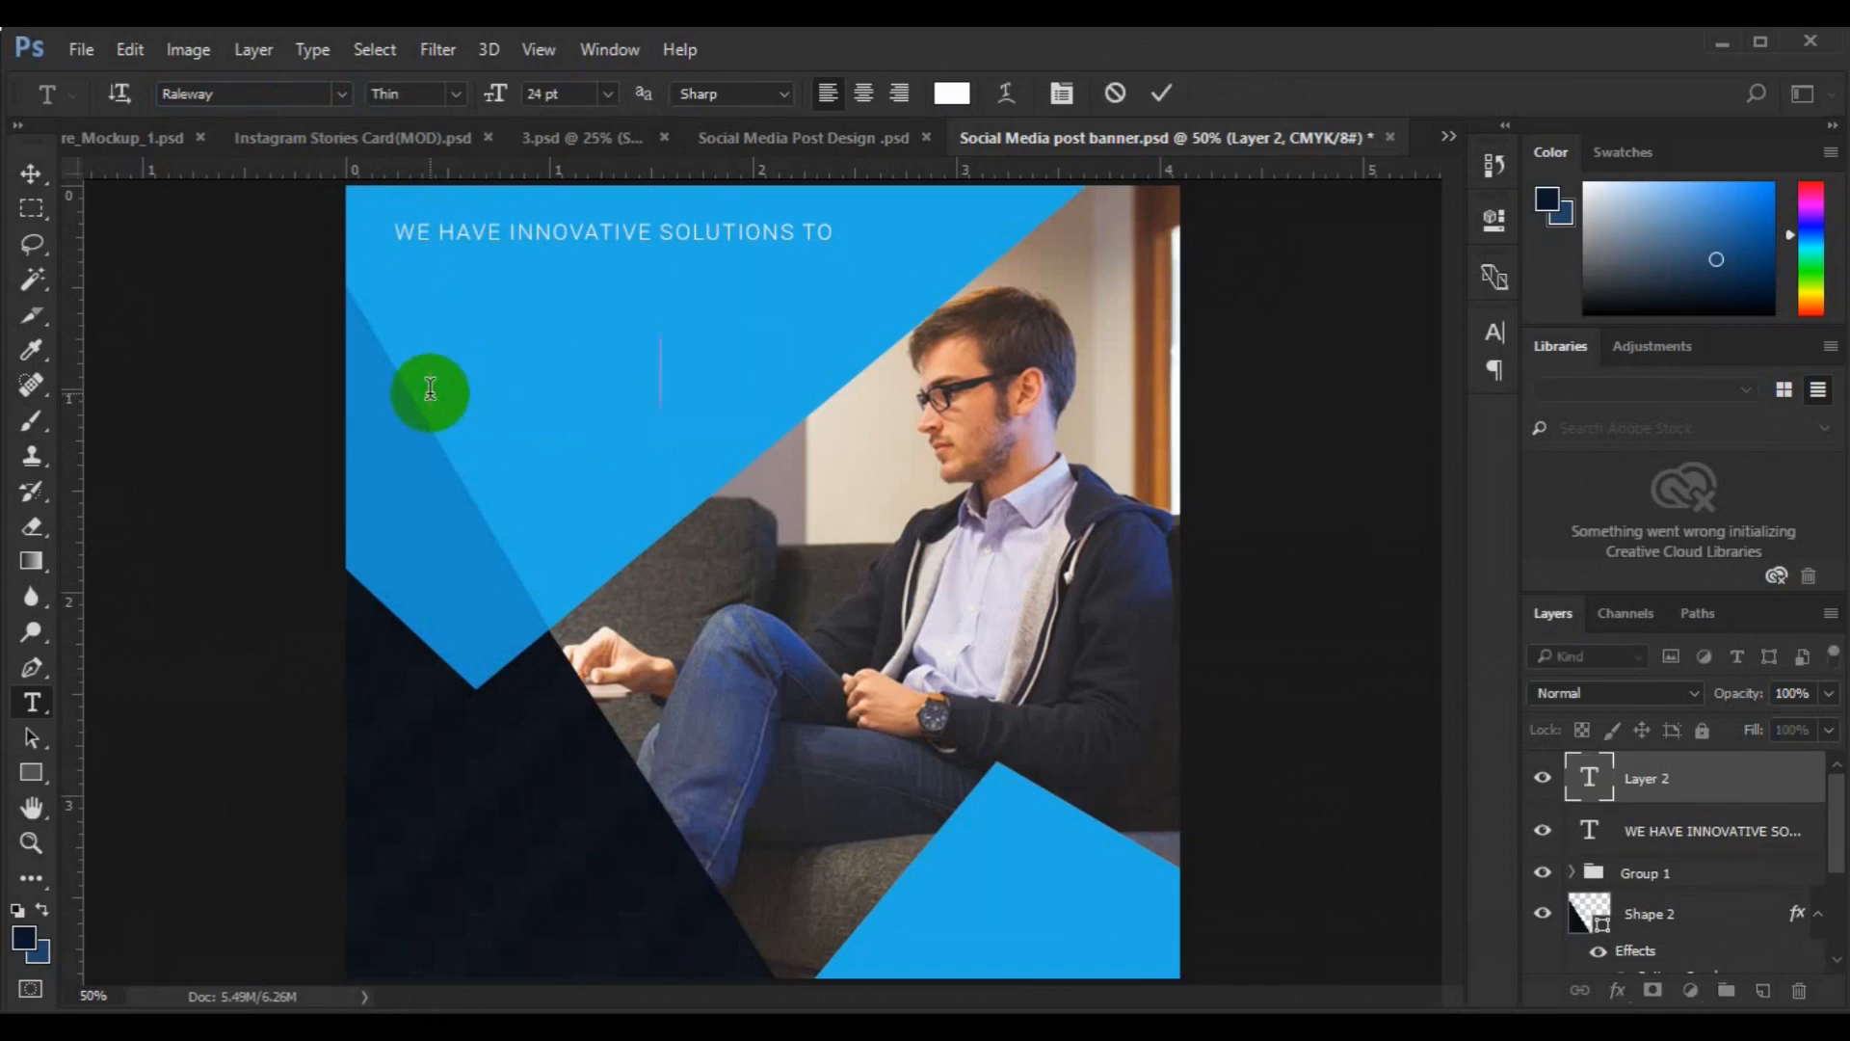
pyautogui.write('GROW YOUR')
# - Set the "GROW YOUR" text to the Light style and move it directly beneath the "WE HAVE INNOVATIVE SOLUTIONS TO" line
pyautogui.hotkey('ctrl', 'a')
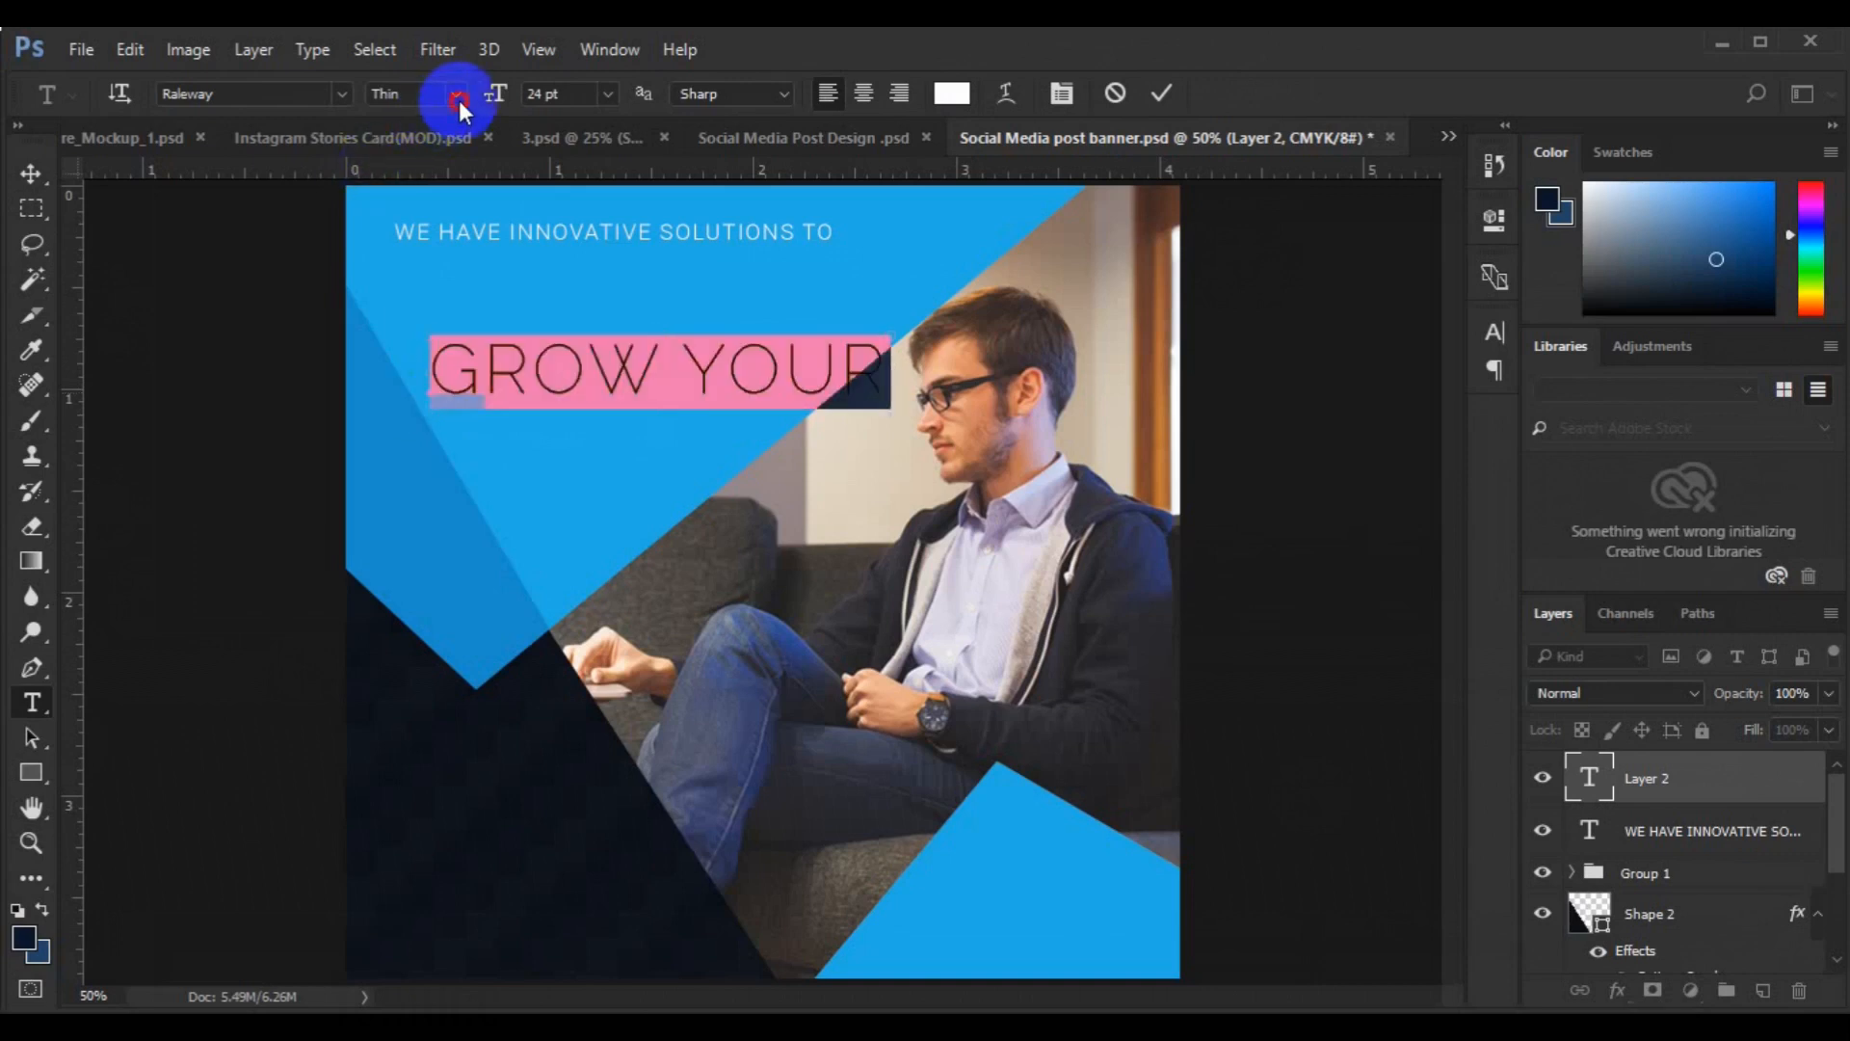
pyautogui.click(459, 101)
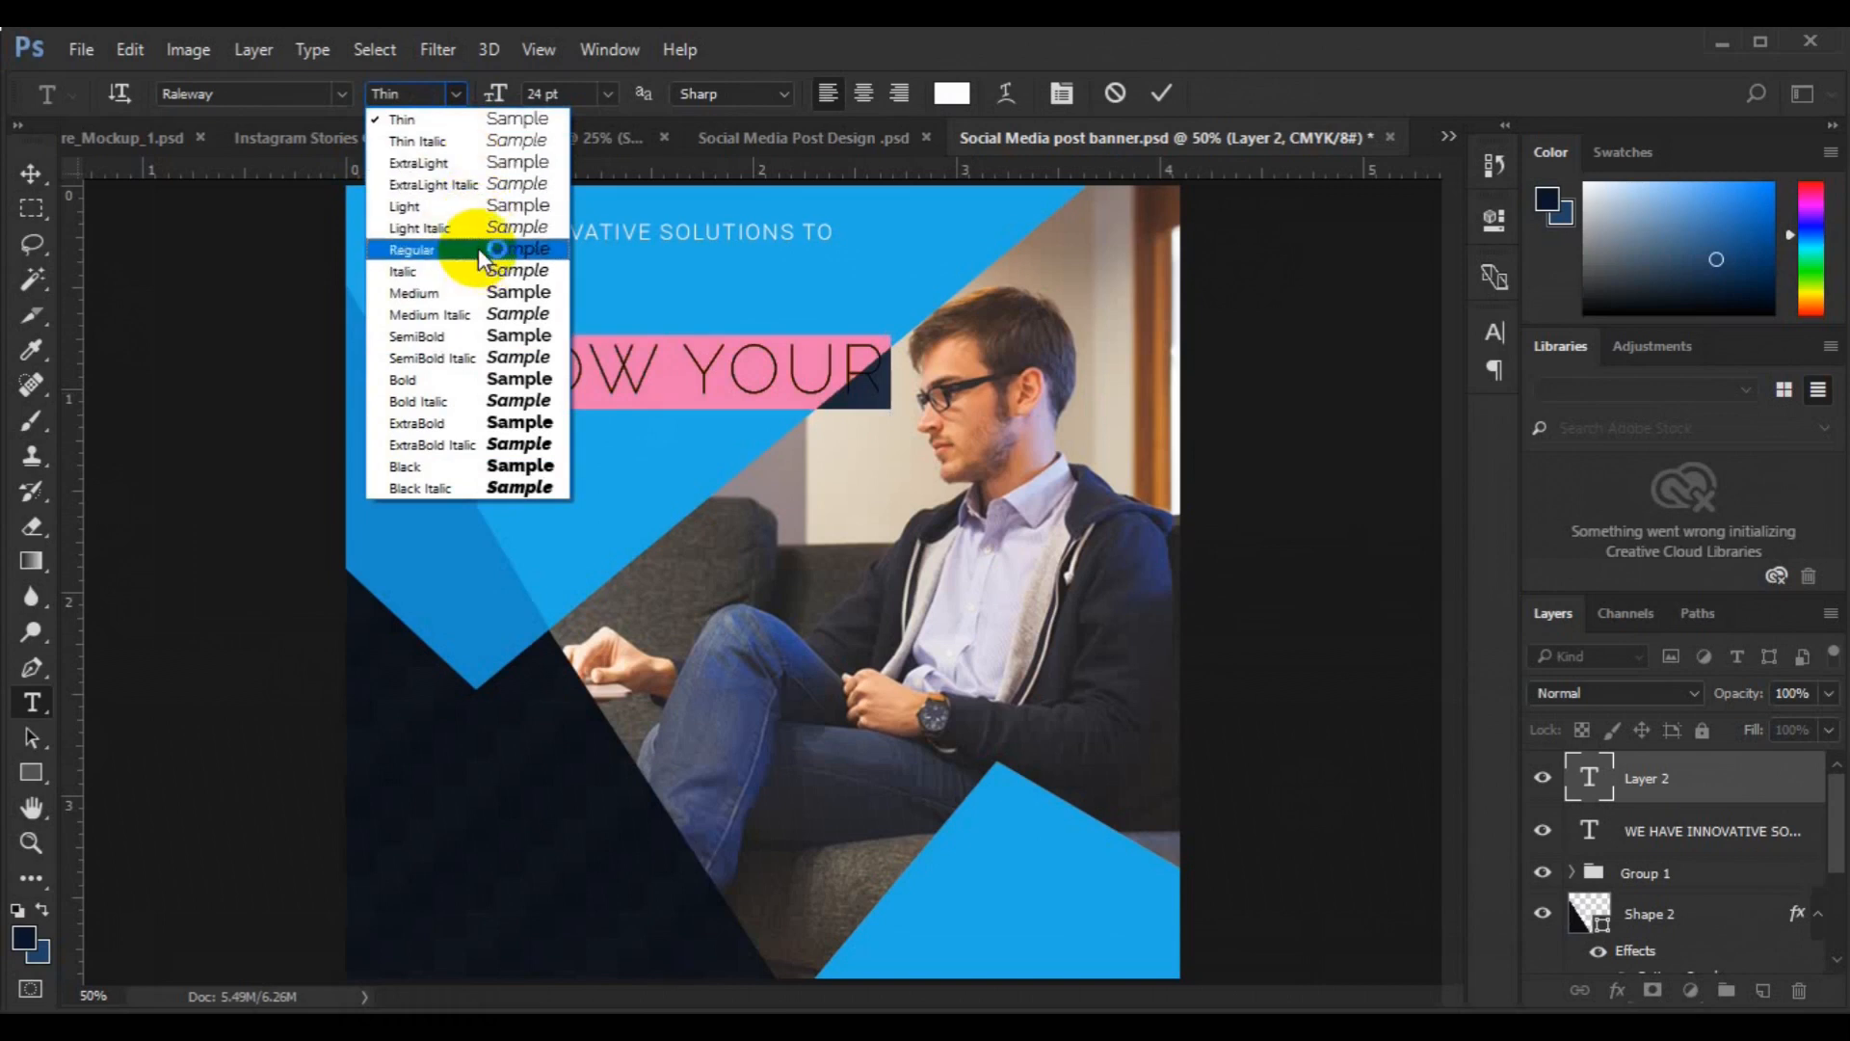
pyautogui.click(491, 206)
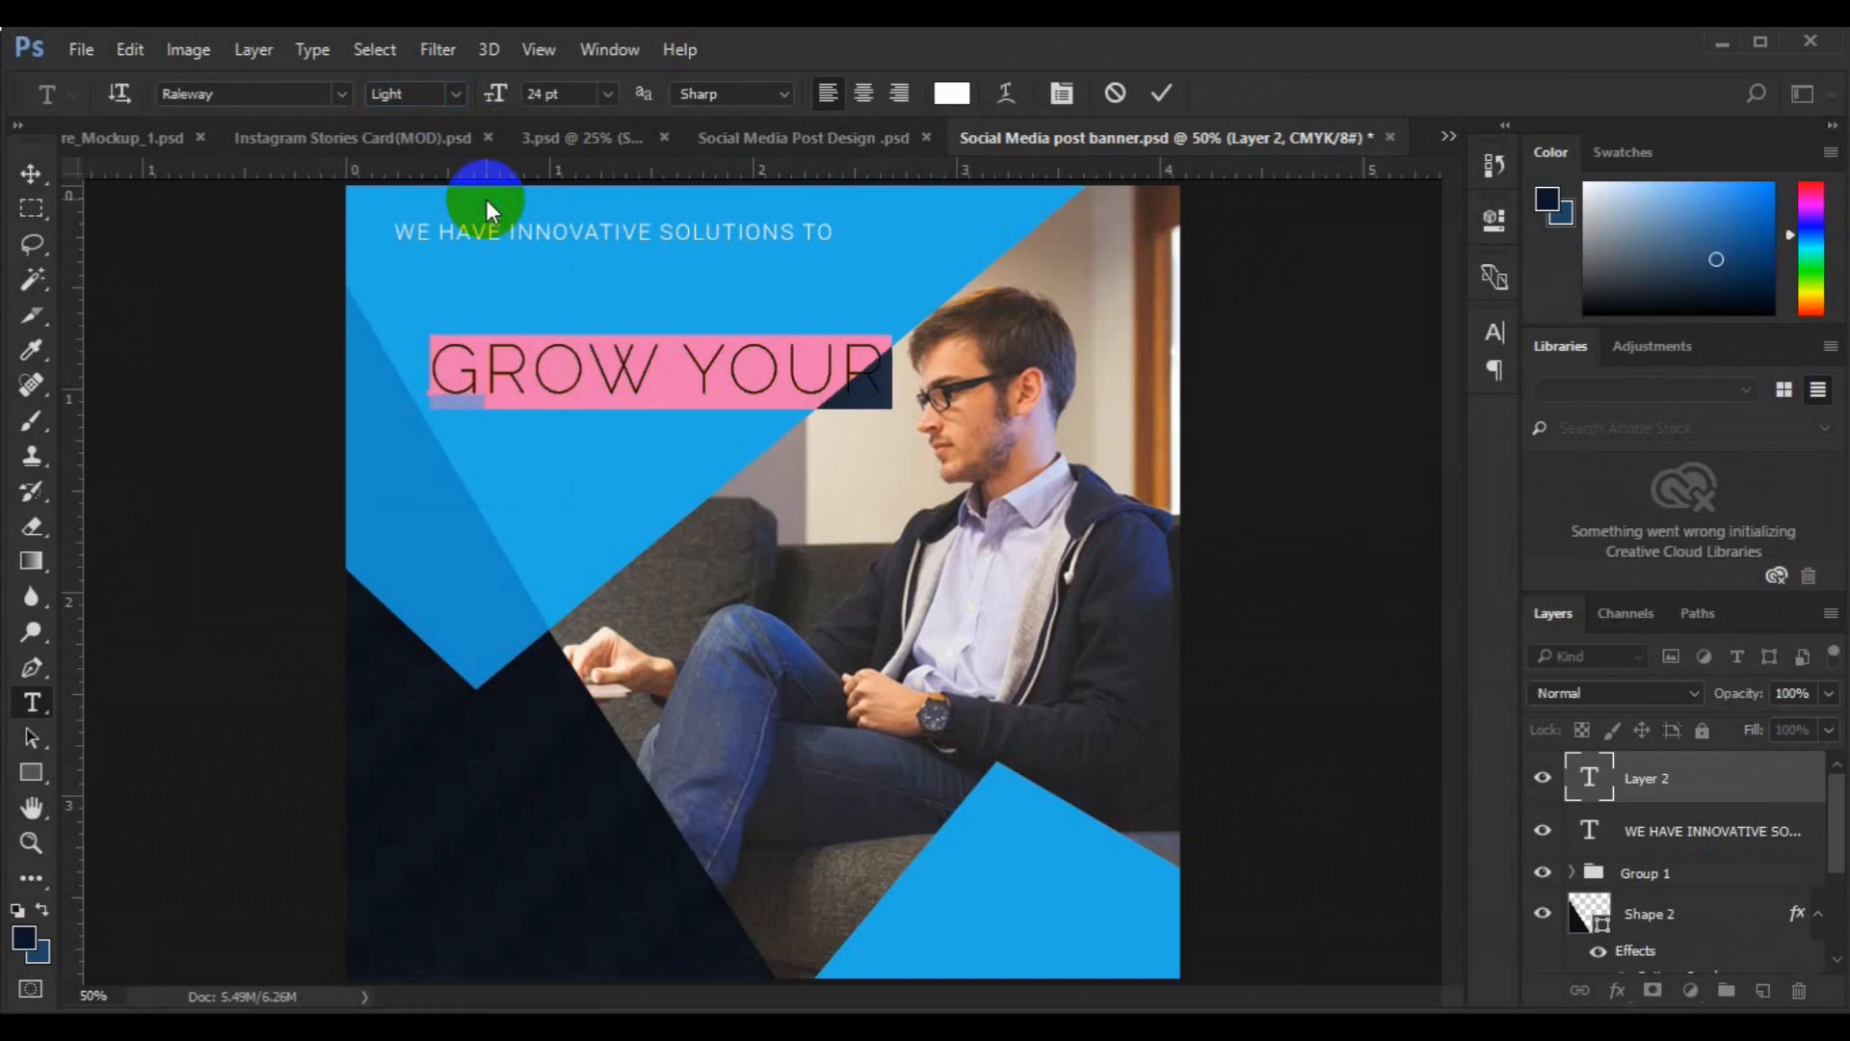
pyautogui.click(31, 174)
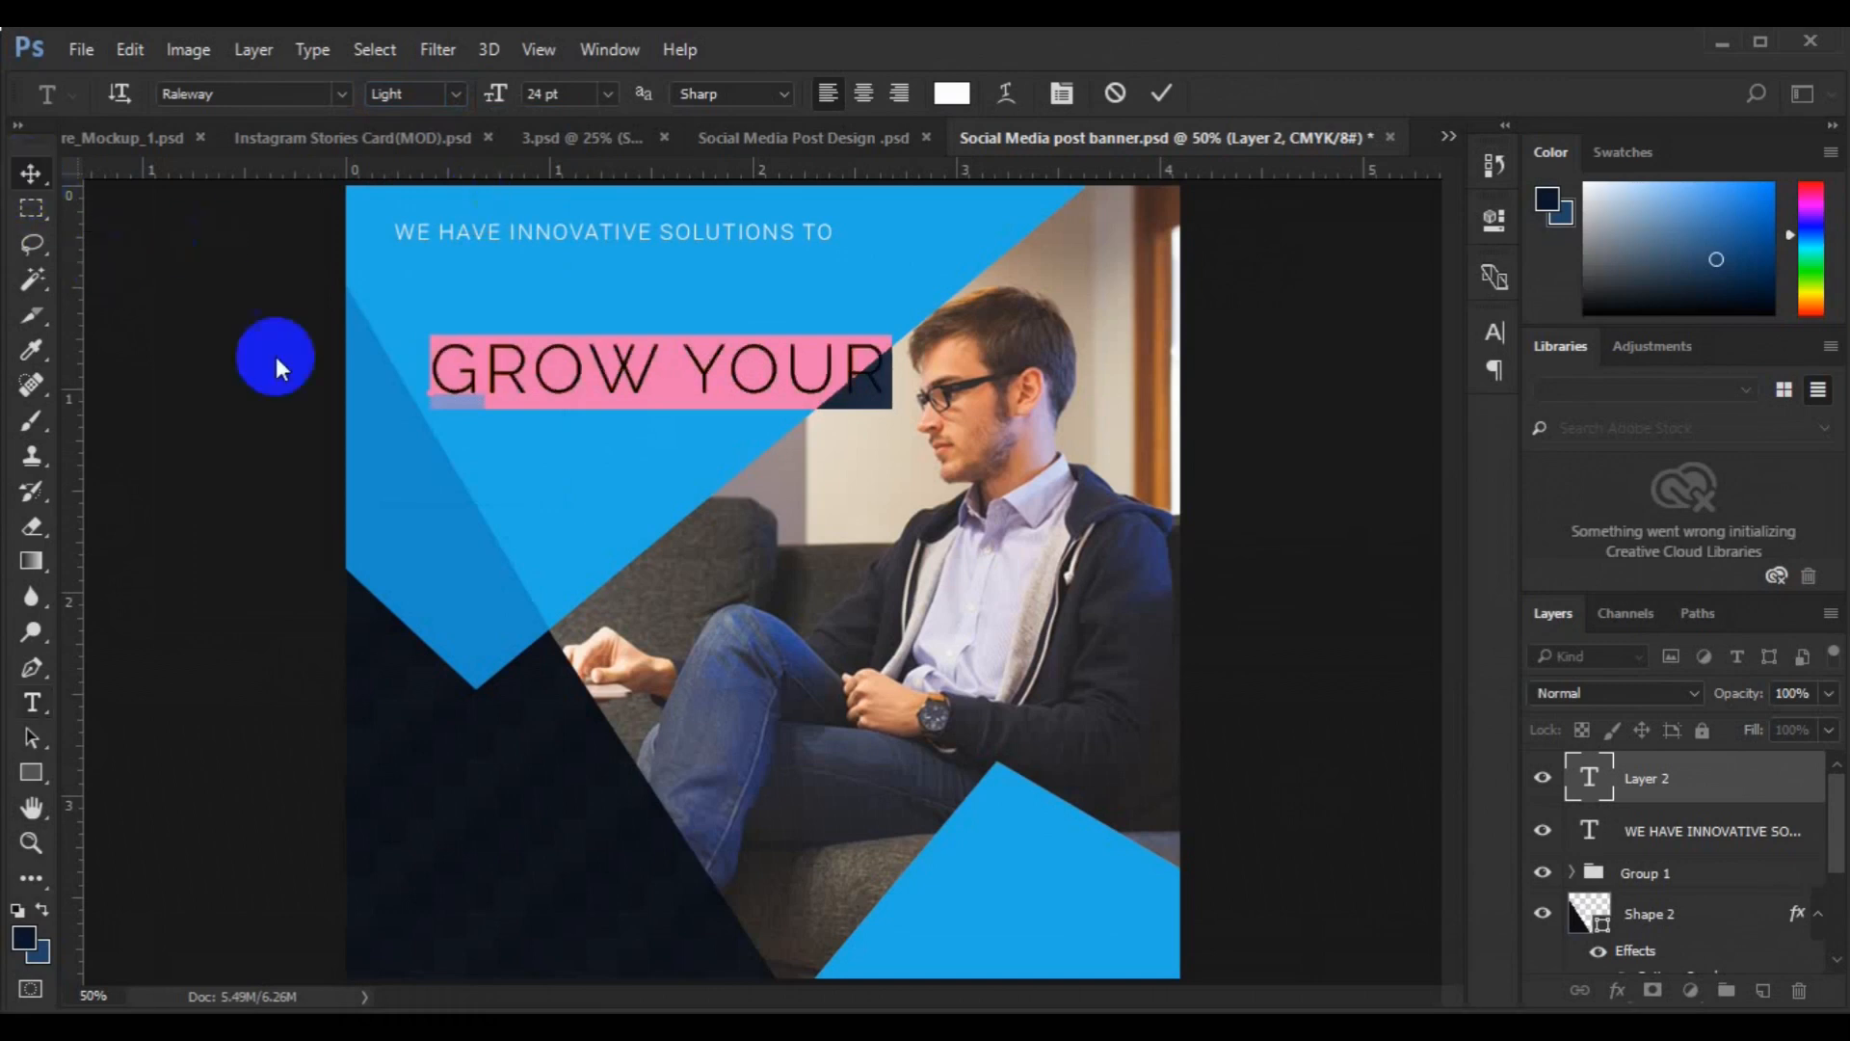
pyautogui.moveTo(578, 393); pyautogui.dragTo(531, 307)
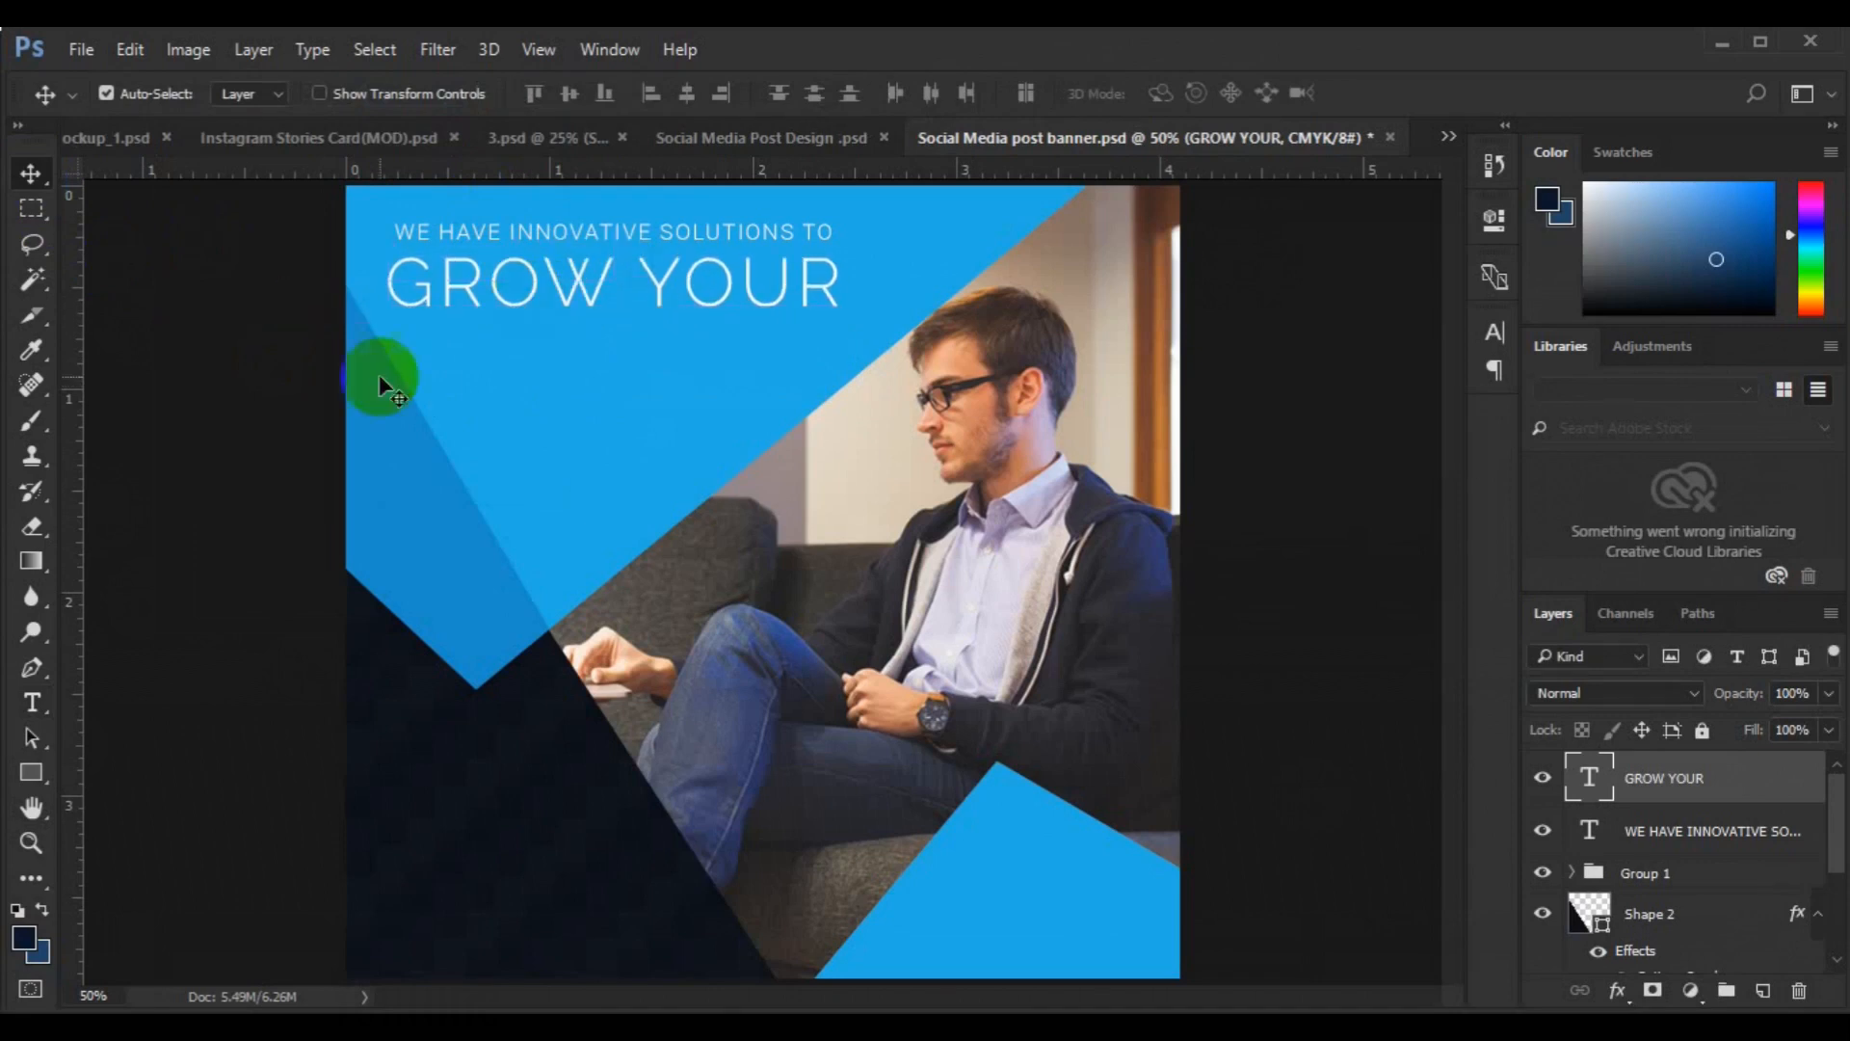
# - Reduce the "GROW YOUR" text size to 18 pt
pyautogui.click(32, 703)
pyautogui.click(533, 285)
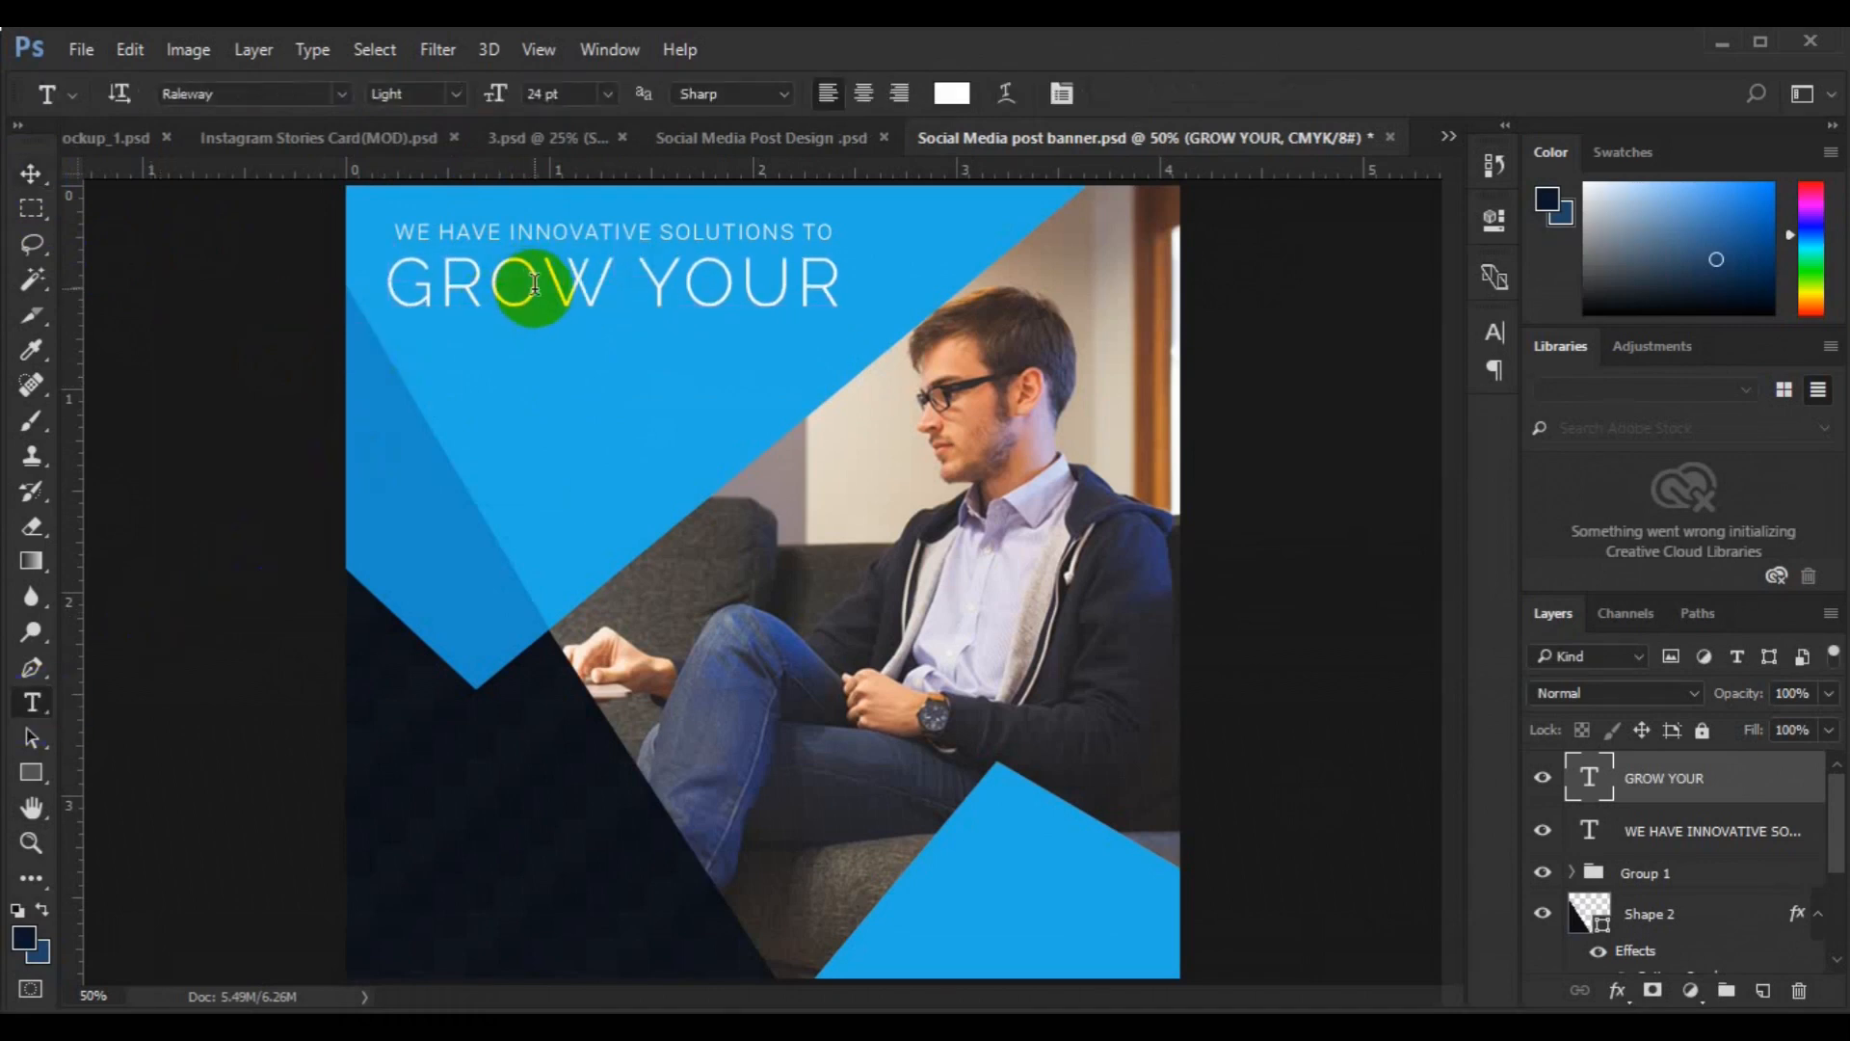
pyautogui.hotkey('ctrl', 'a')
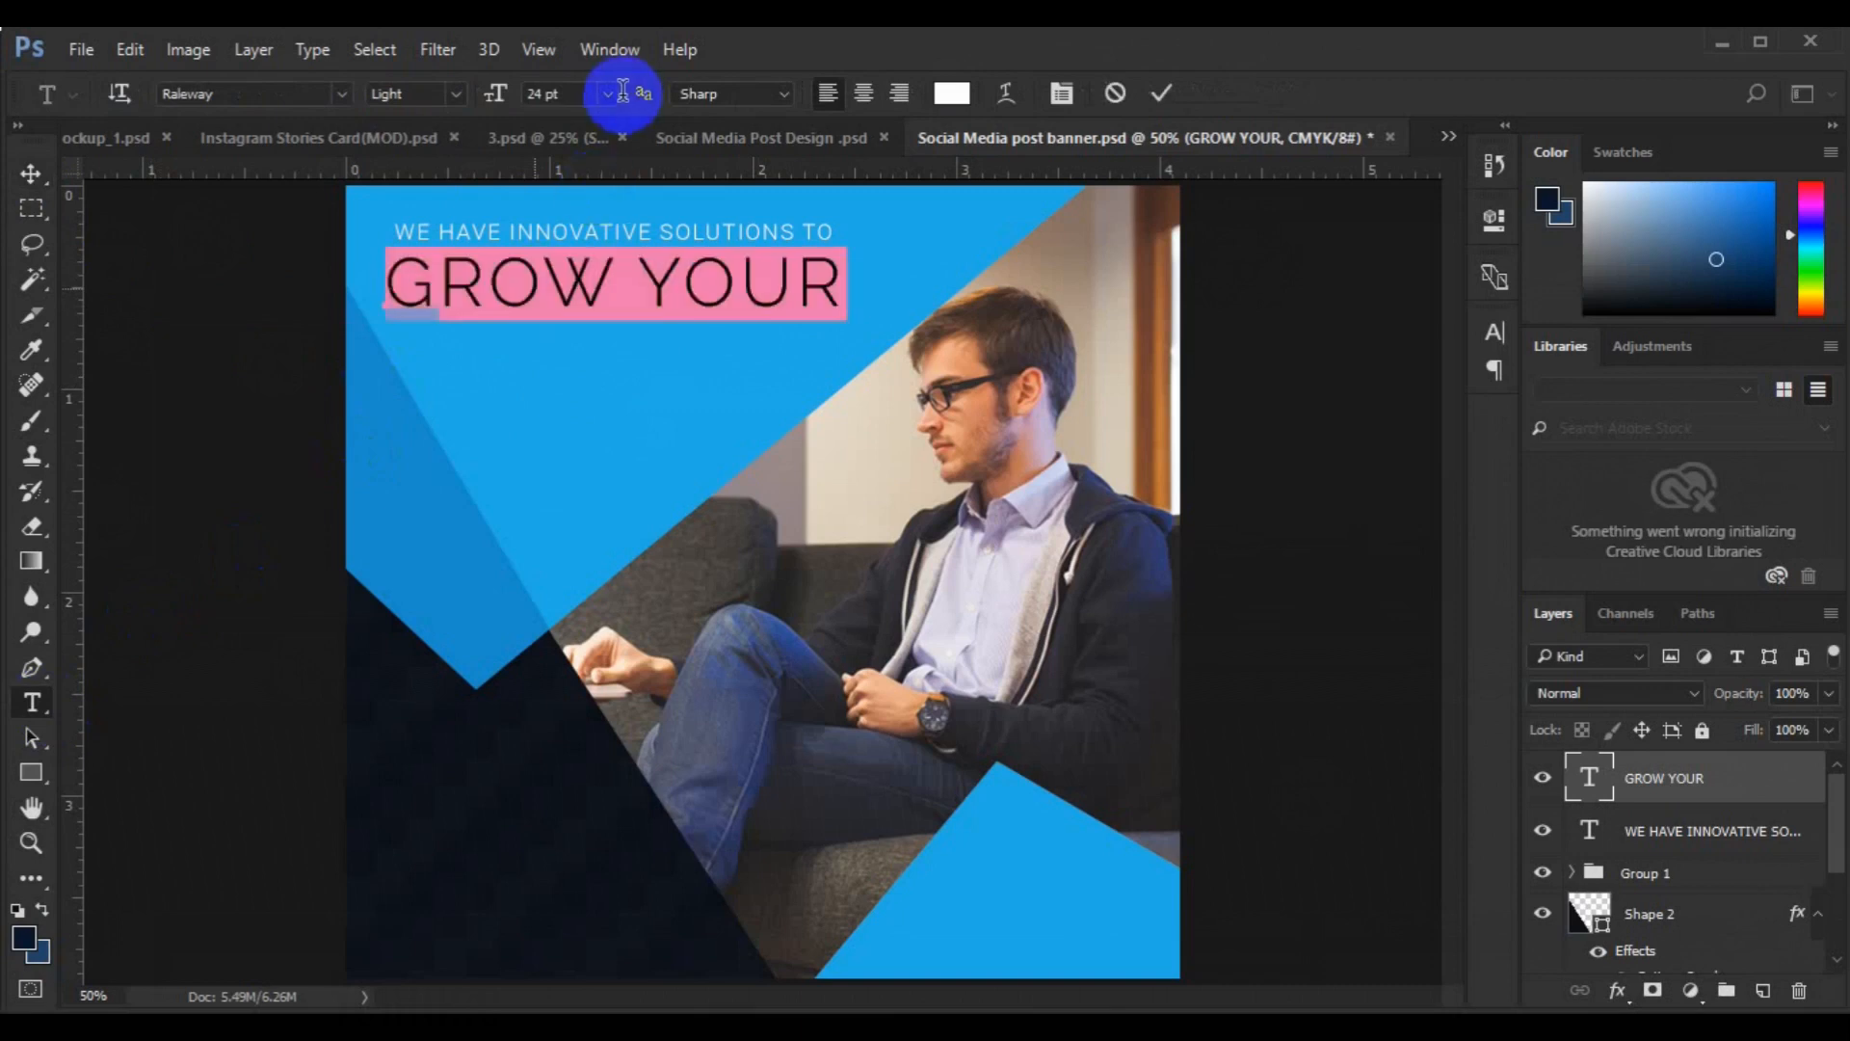
pyautogui.click(610, 101)
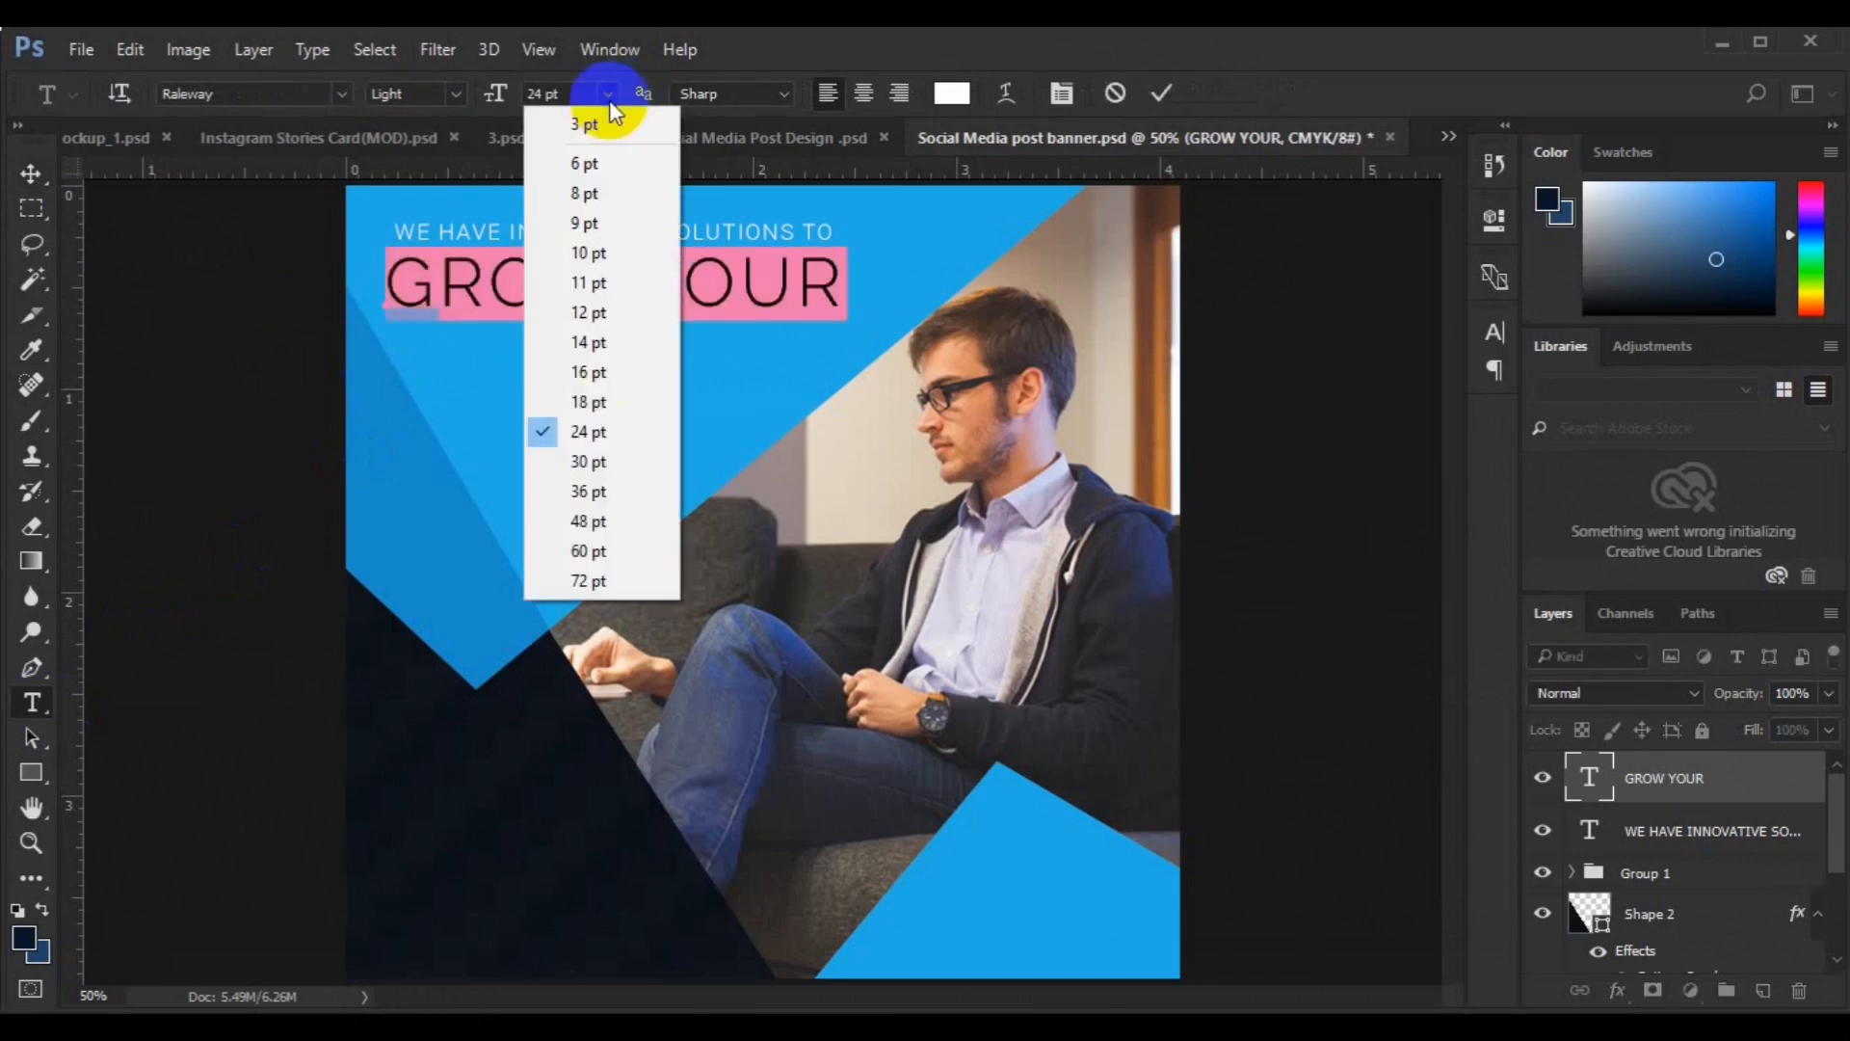
pyautogui.click(616, 370)
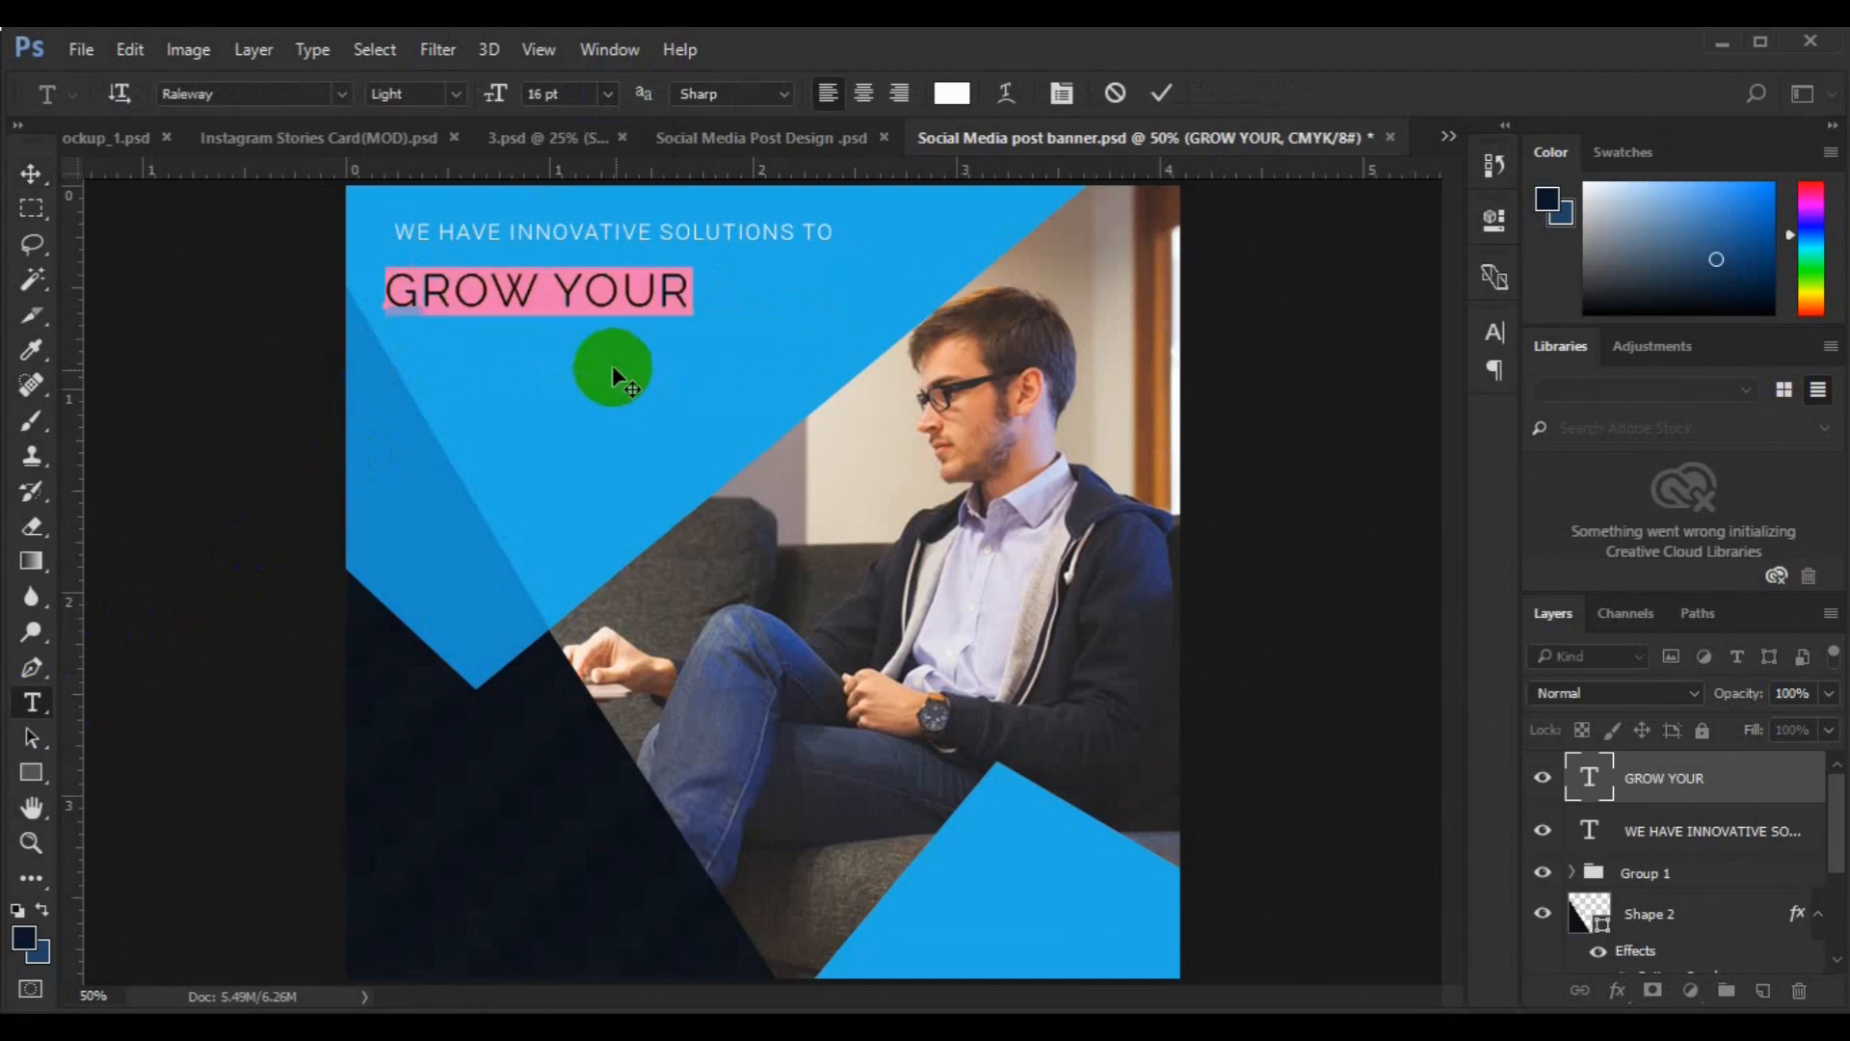
pyautogui.click(593, 99)
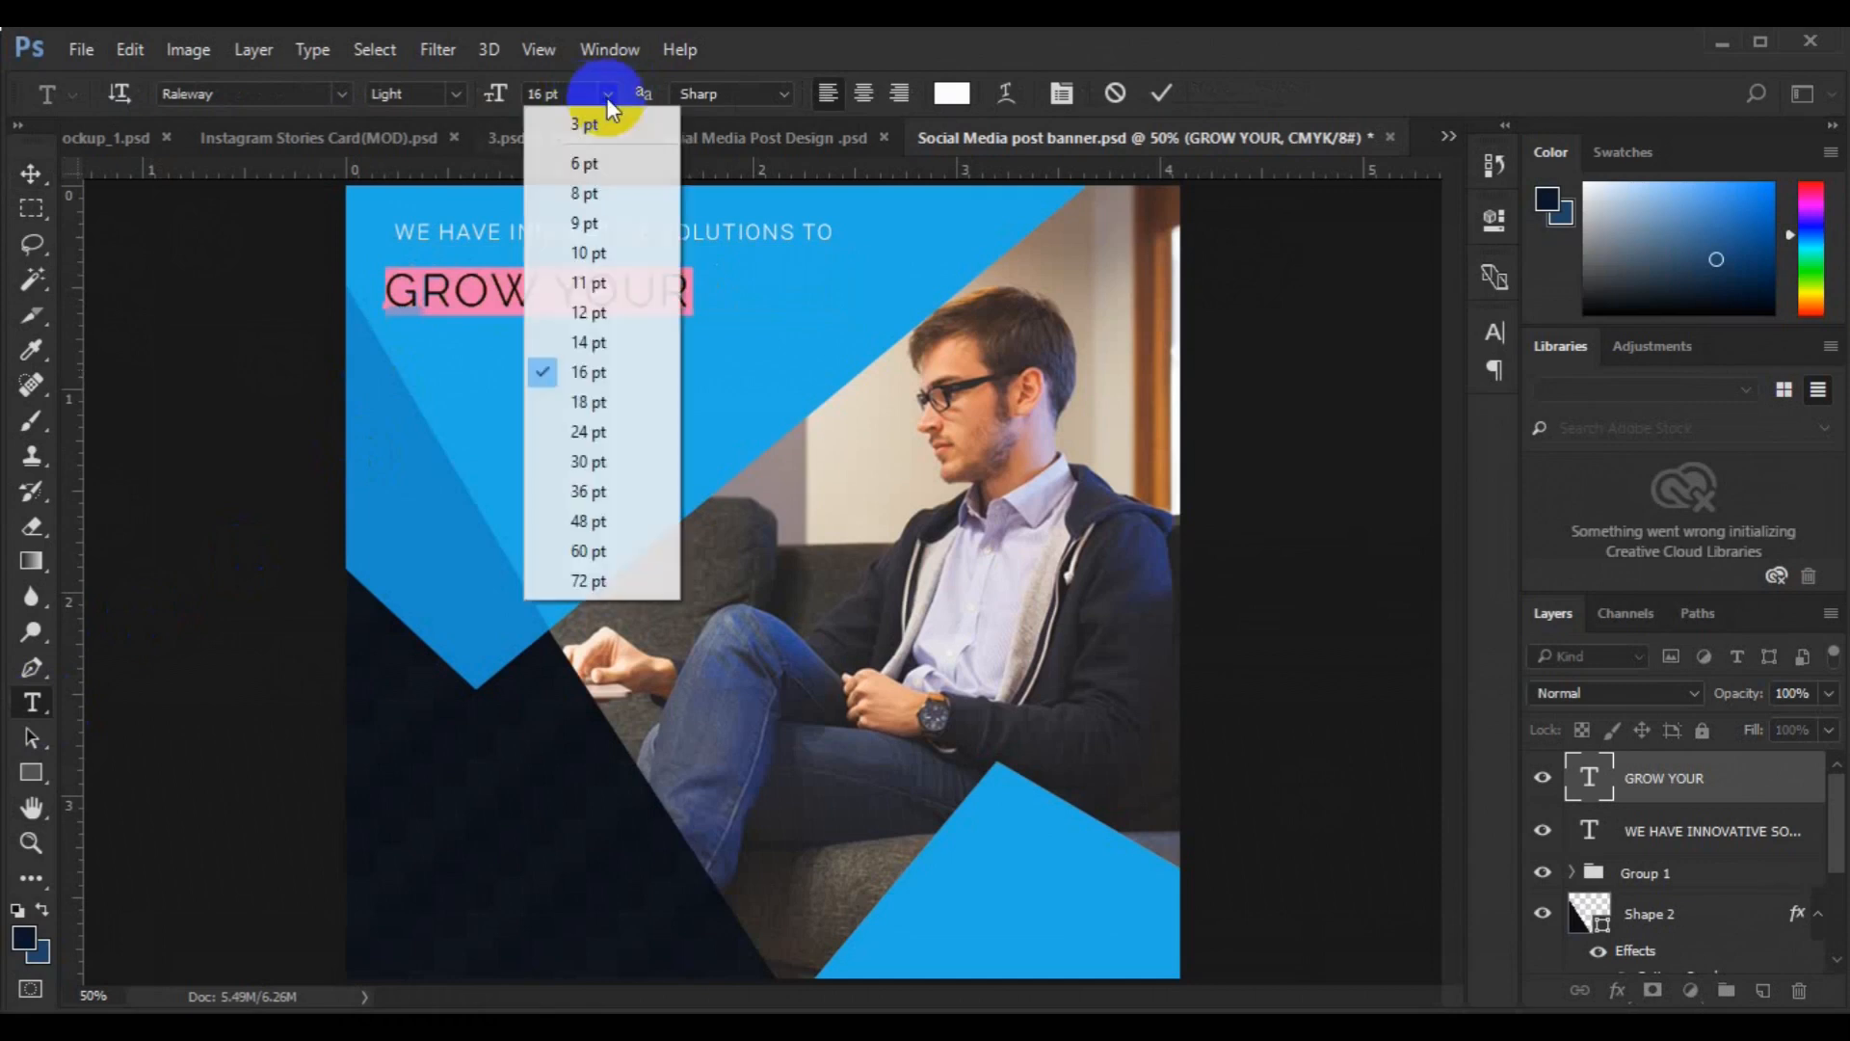
pyautogui.click(598, 409)
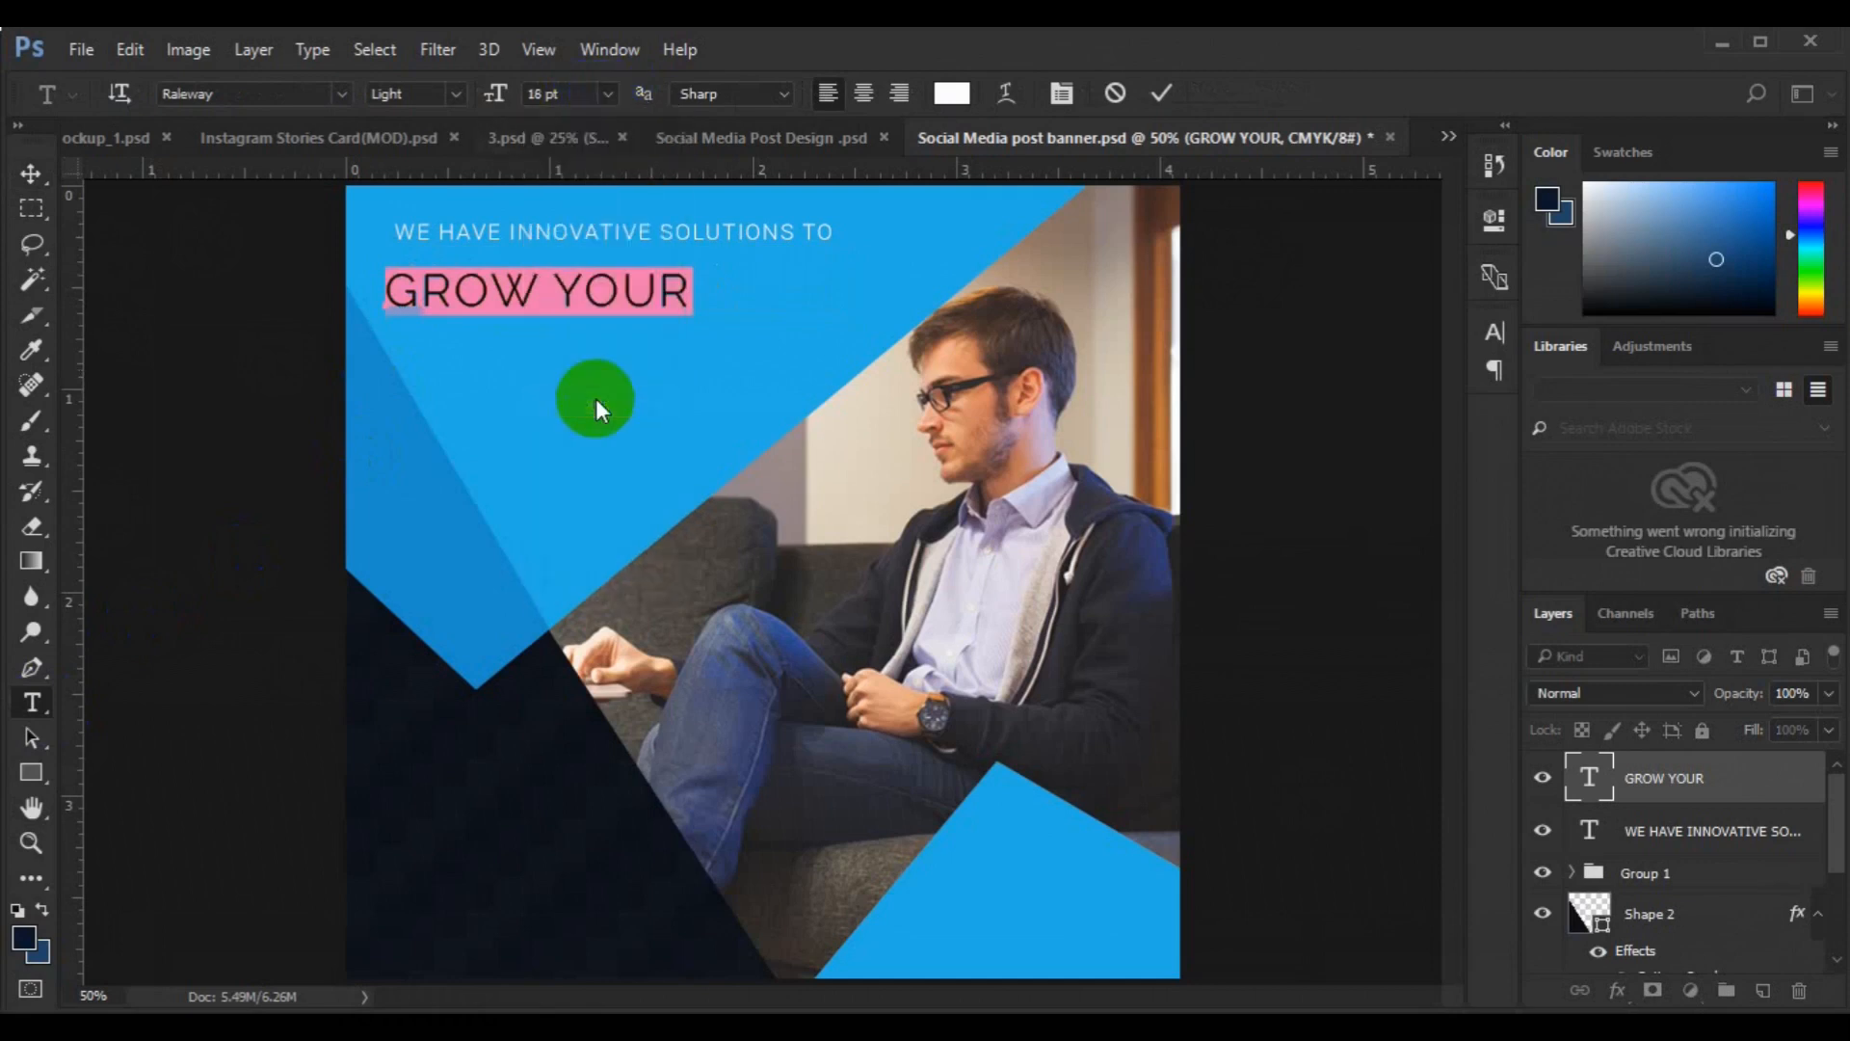
# - Move "GROW YOUR" slightly up, duplicate it just below, and replace the copy's text with "BUSINESS"
pyautogui.click(33, 183)
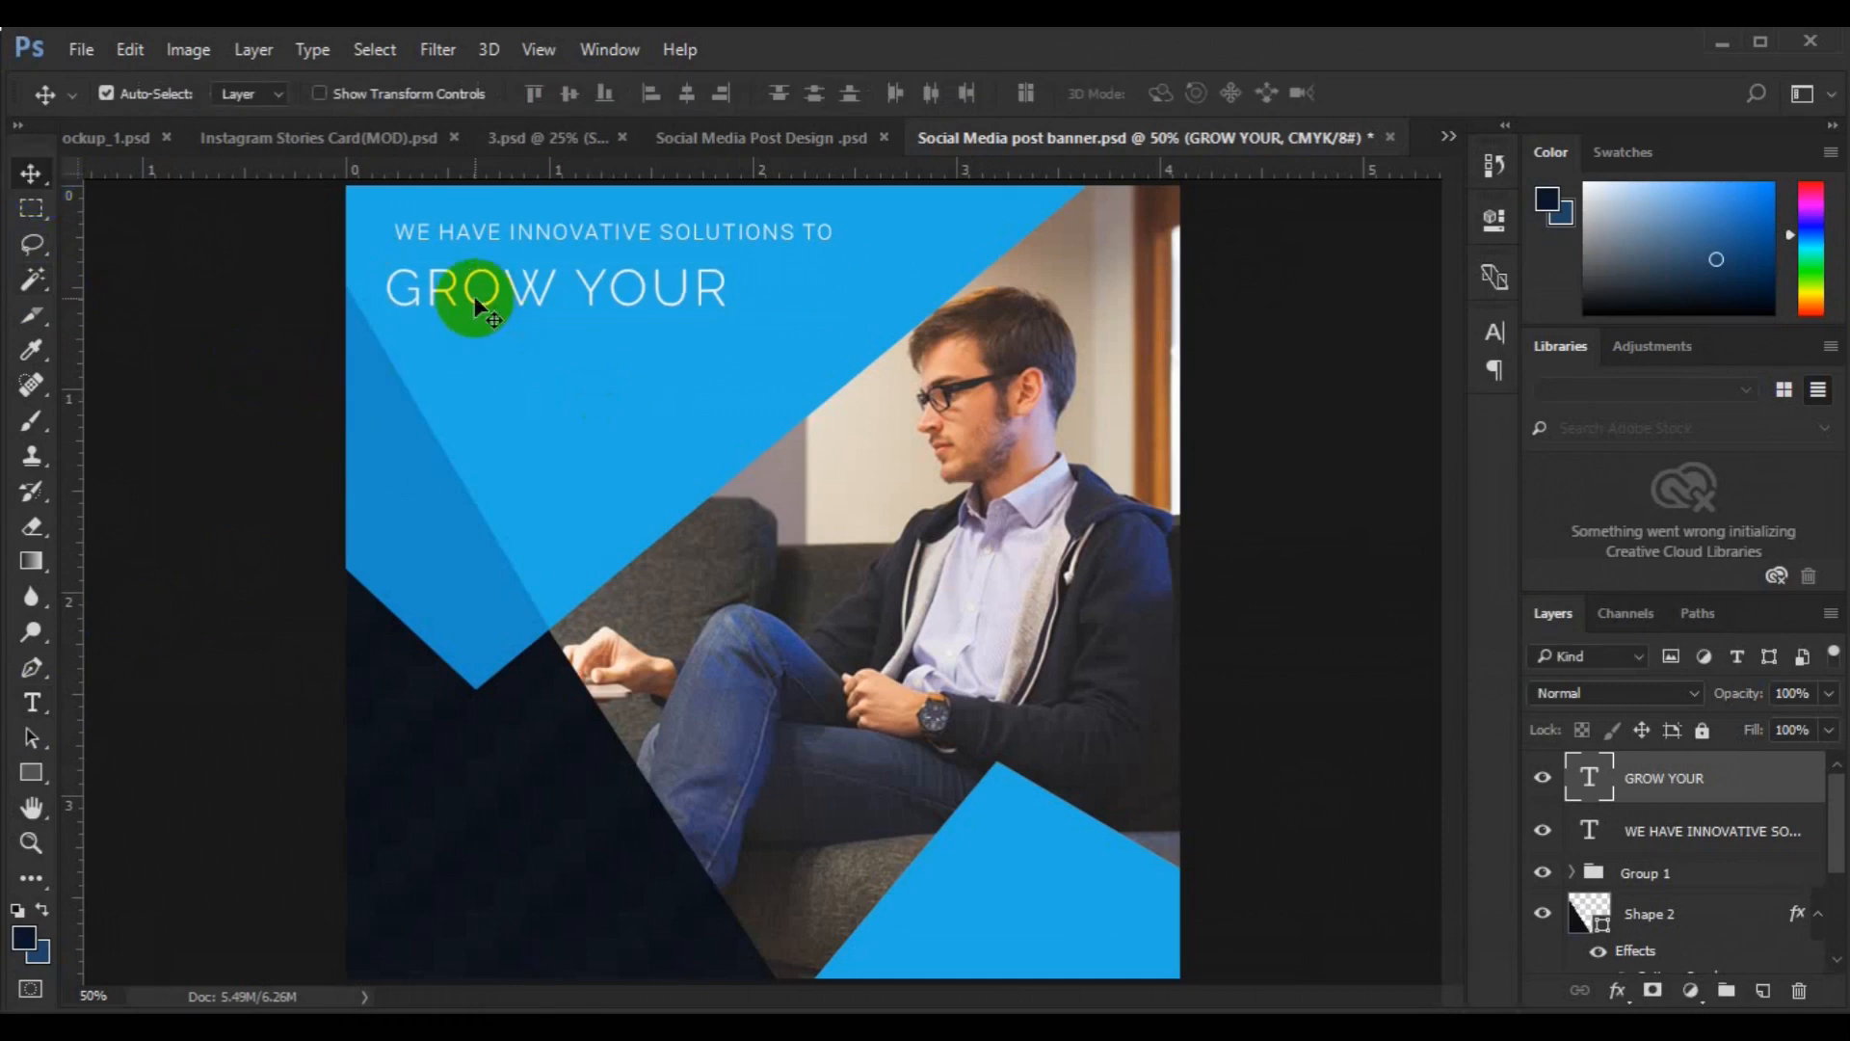
pyautogui.moveTo(478, 298); pyautogui.dragTo(472, 339)
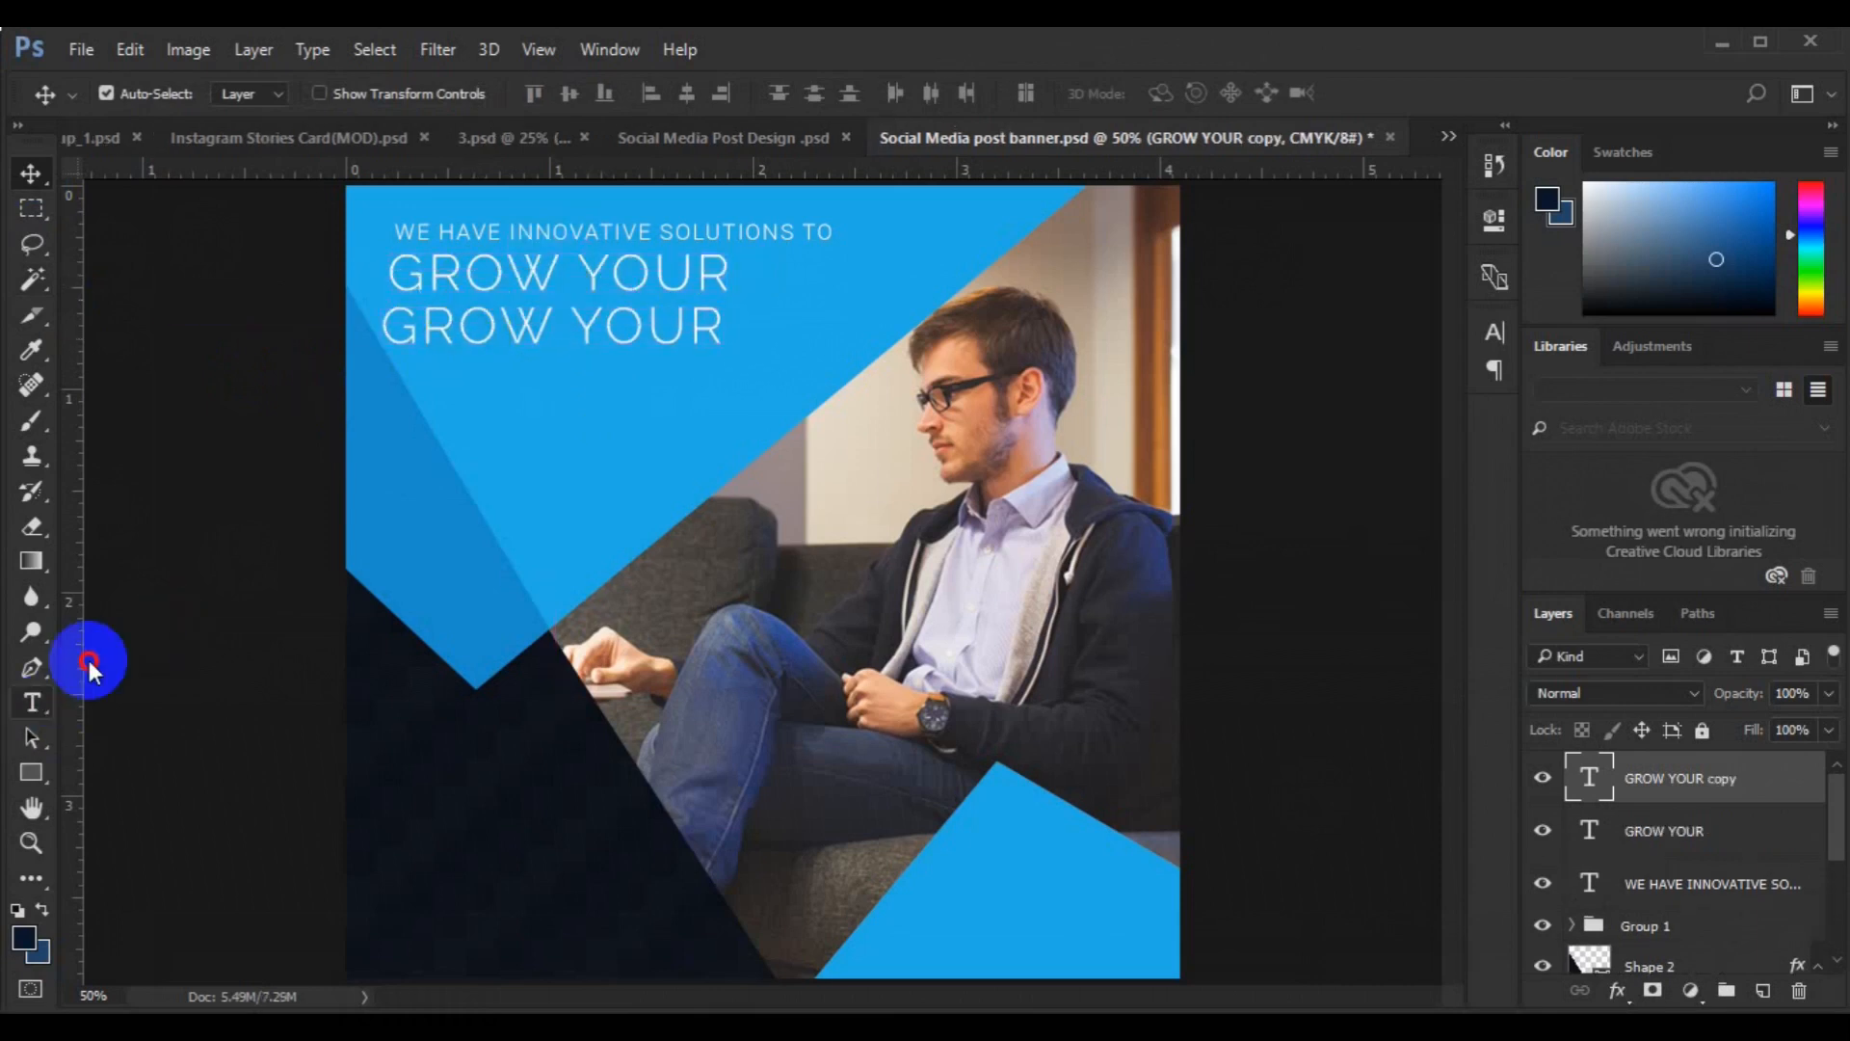
pyautogui.press('t')
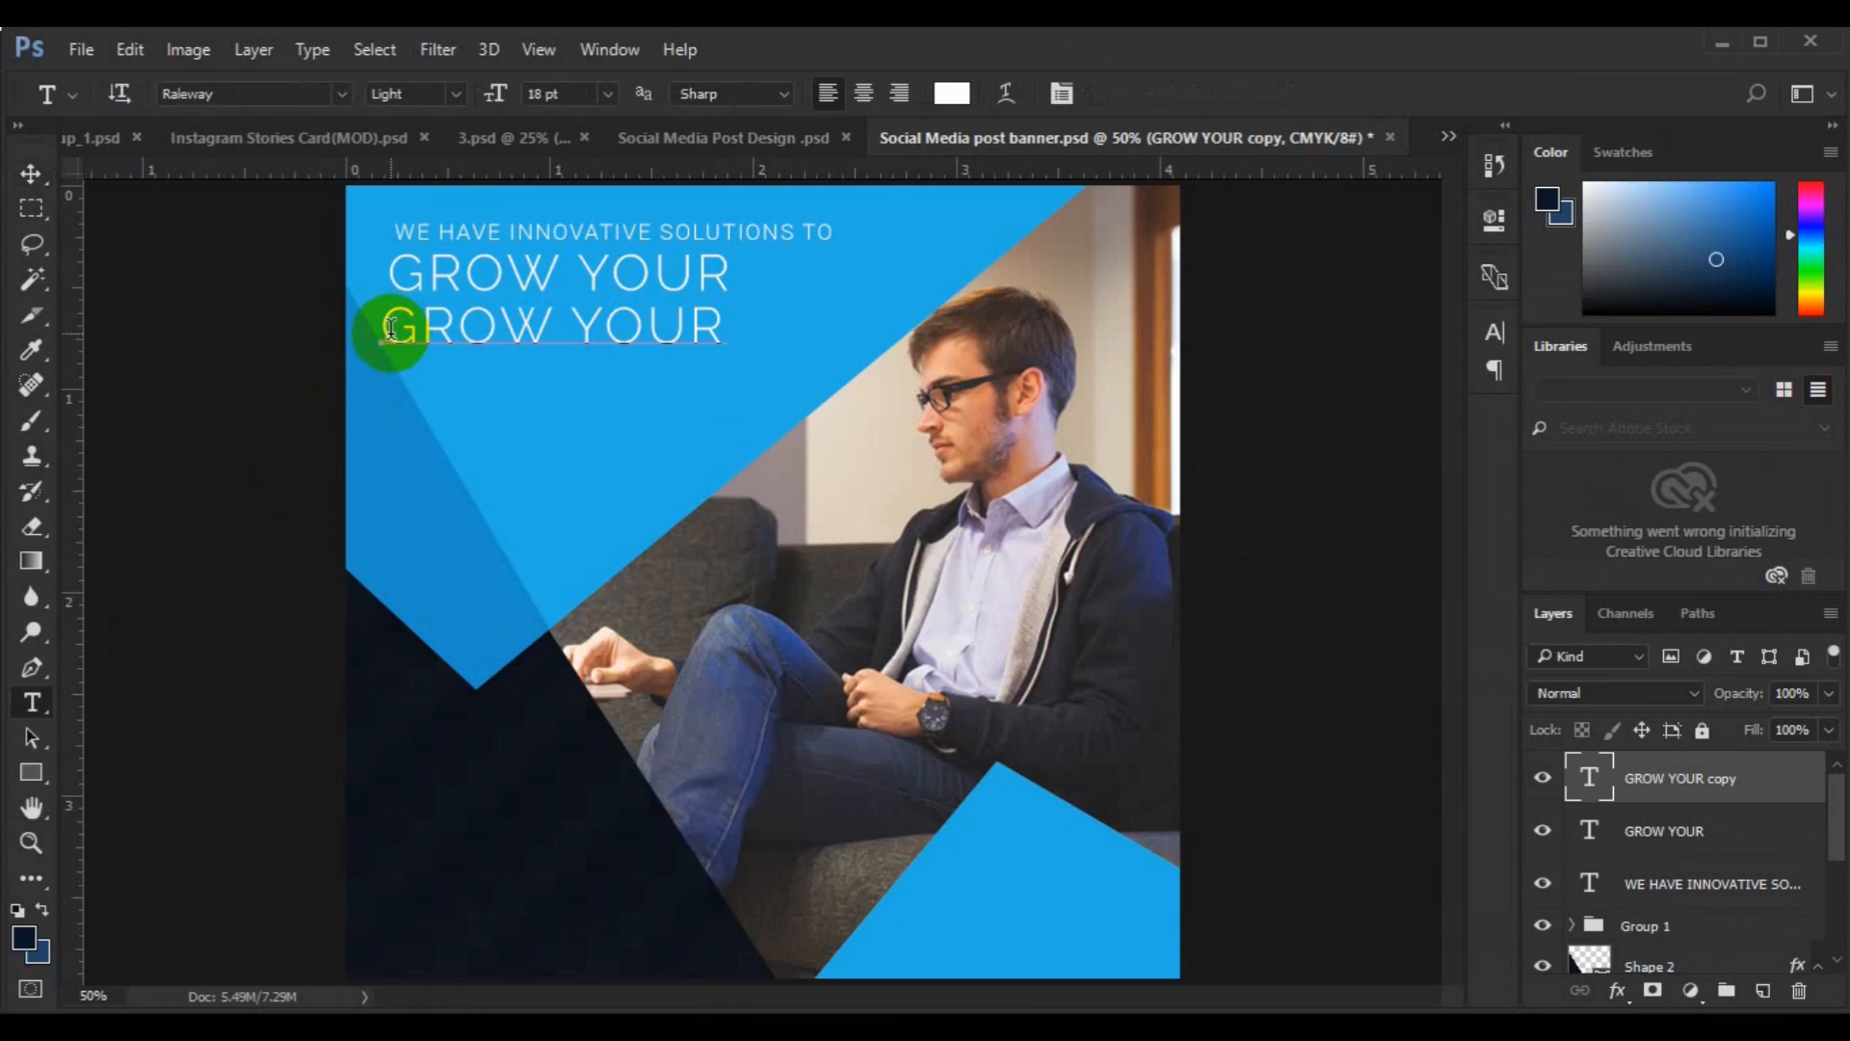
pyautogui.click(391, 328)
pyautogui.hotkey('ctrl', 'a')
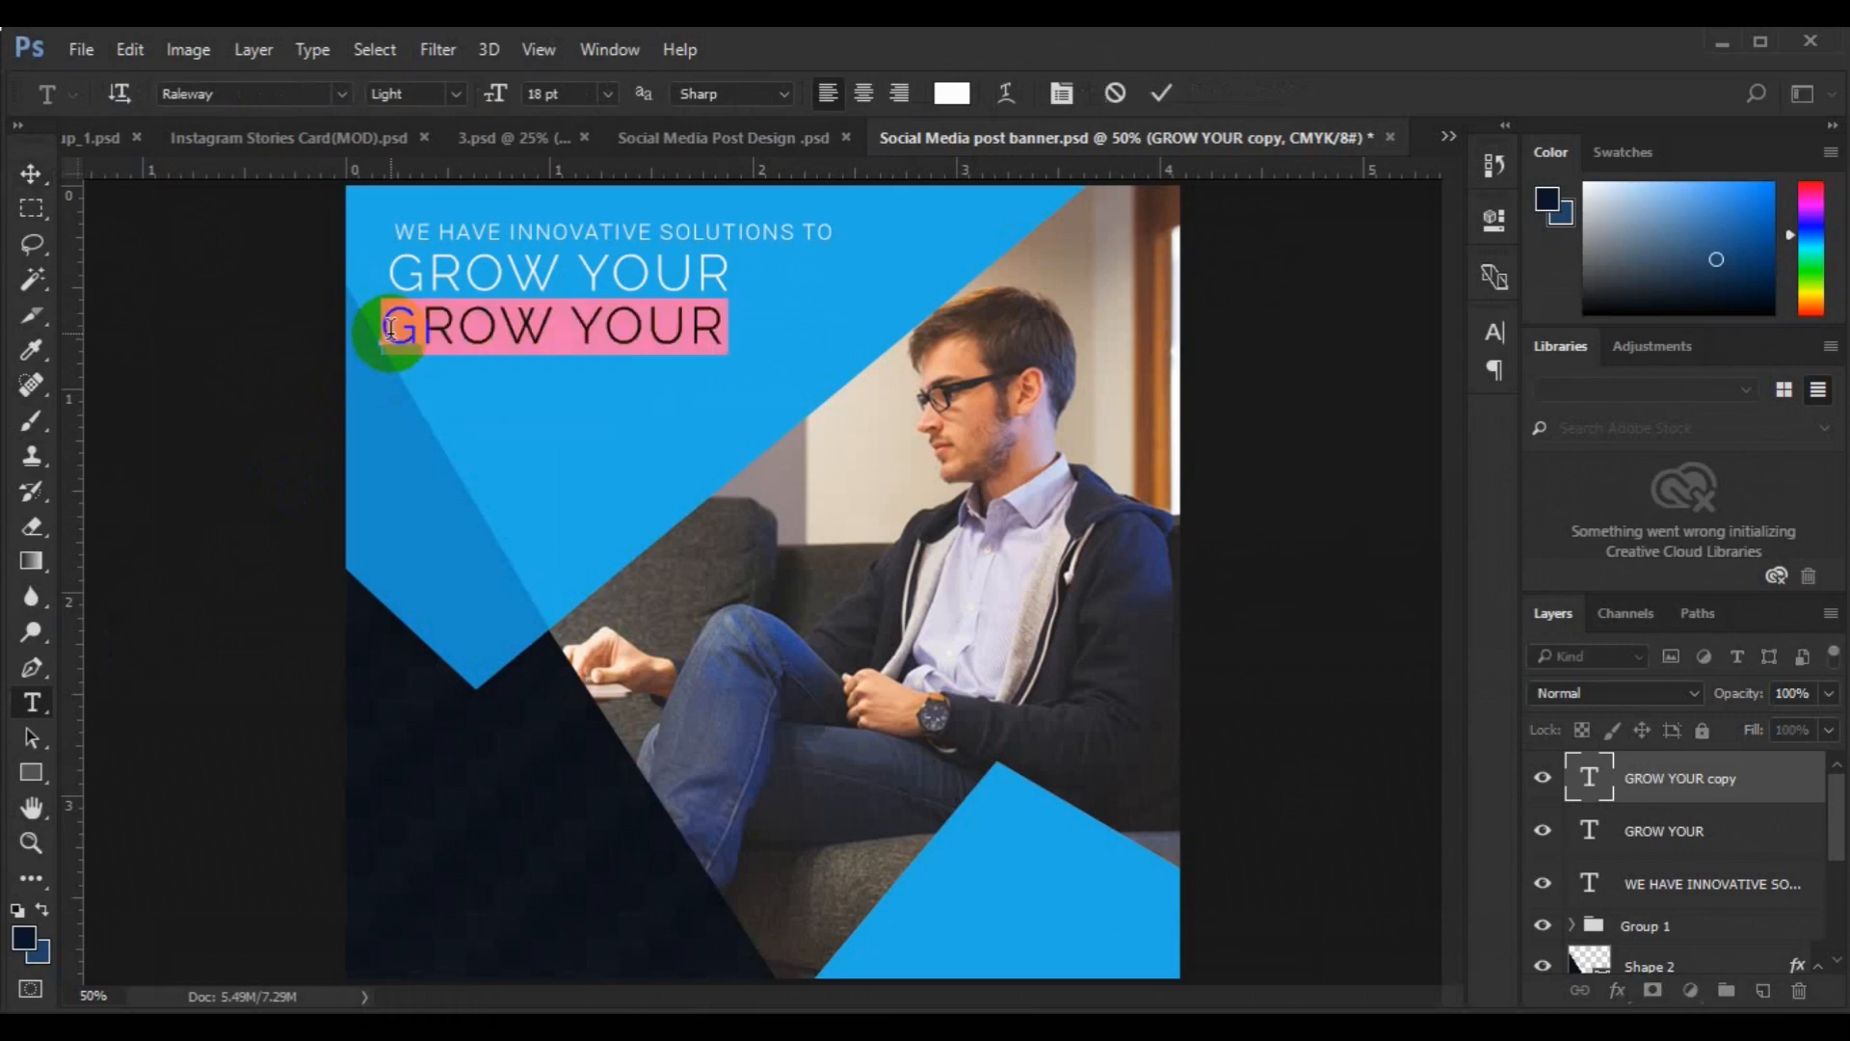
pyautogui.click(391, 327)
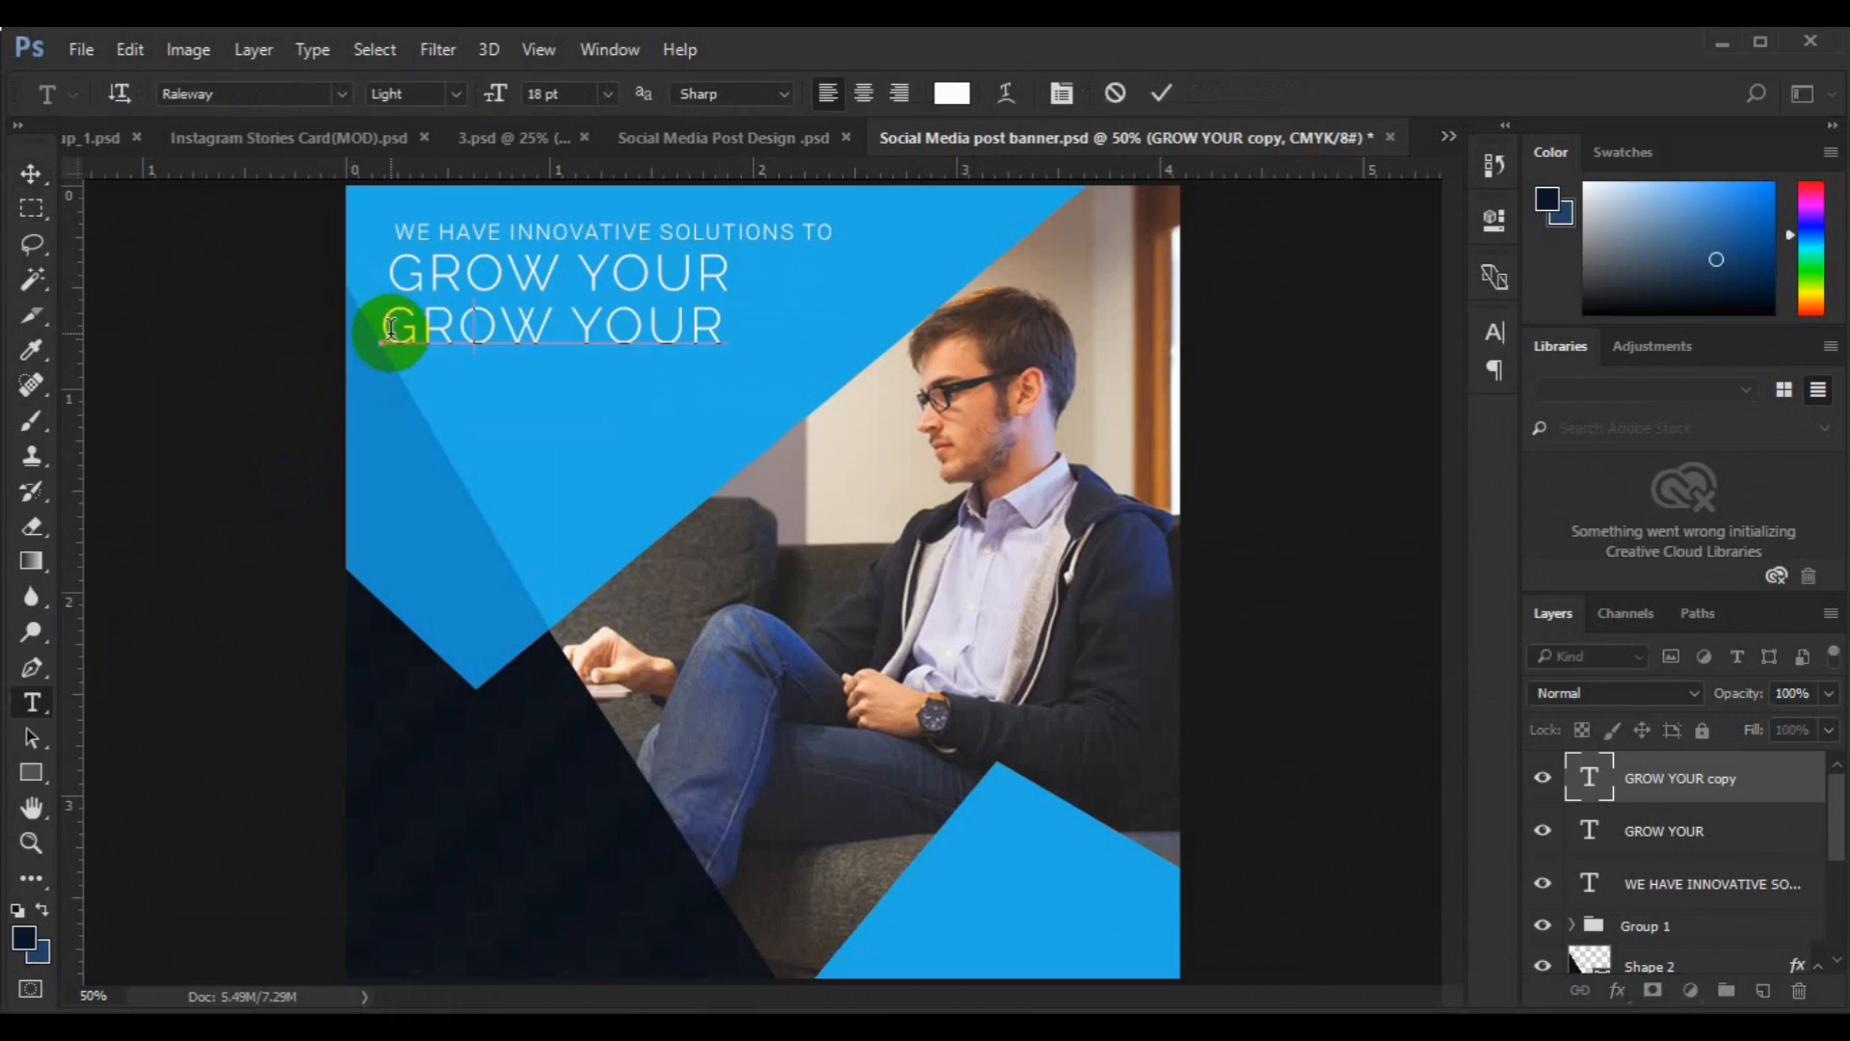
pyautogui.write('USINESS')
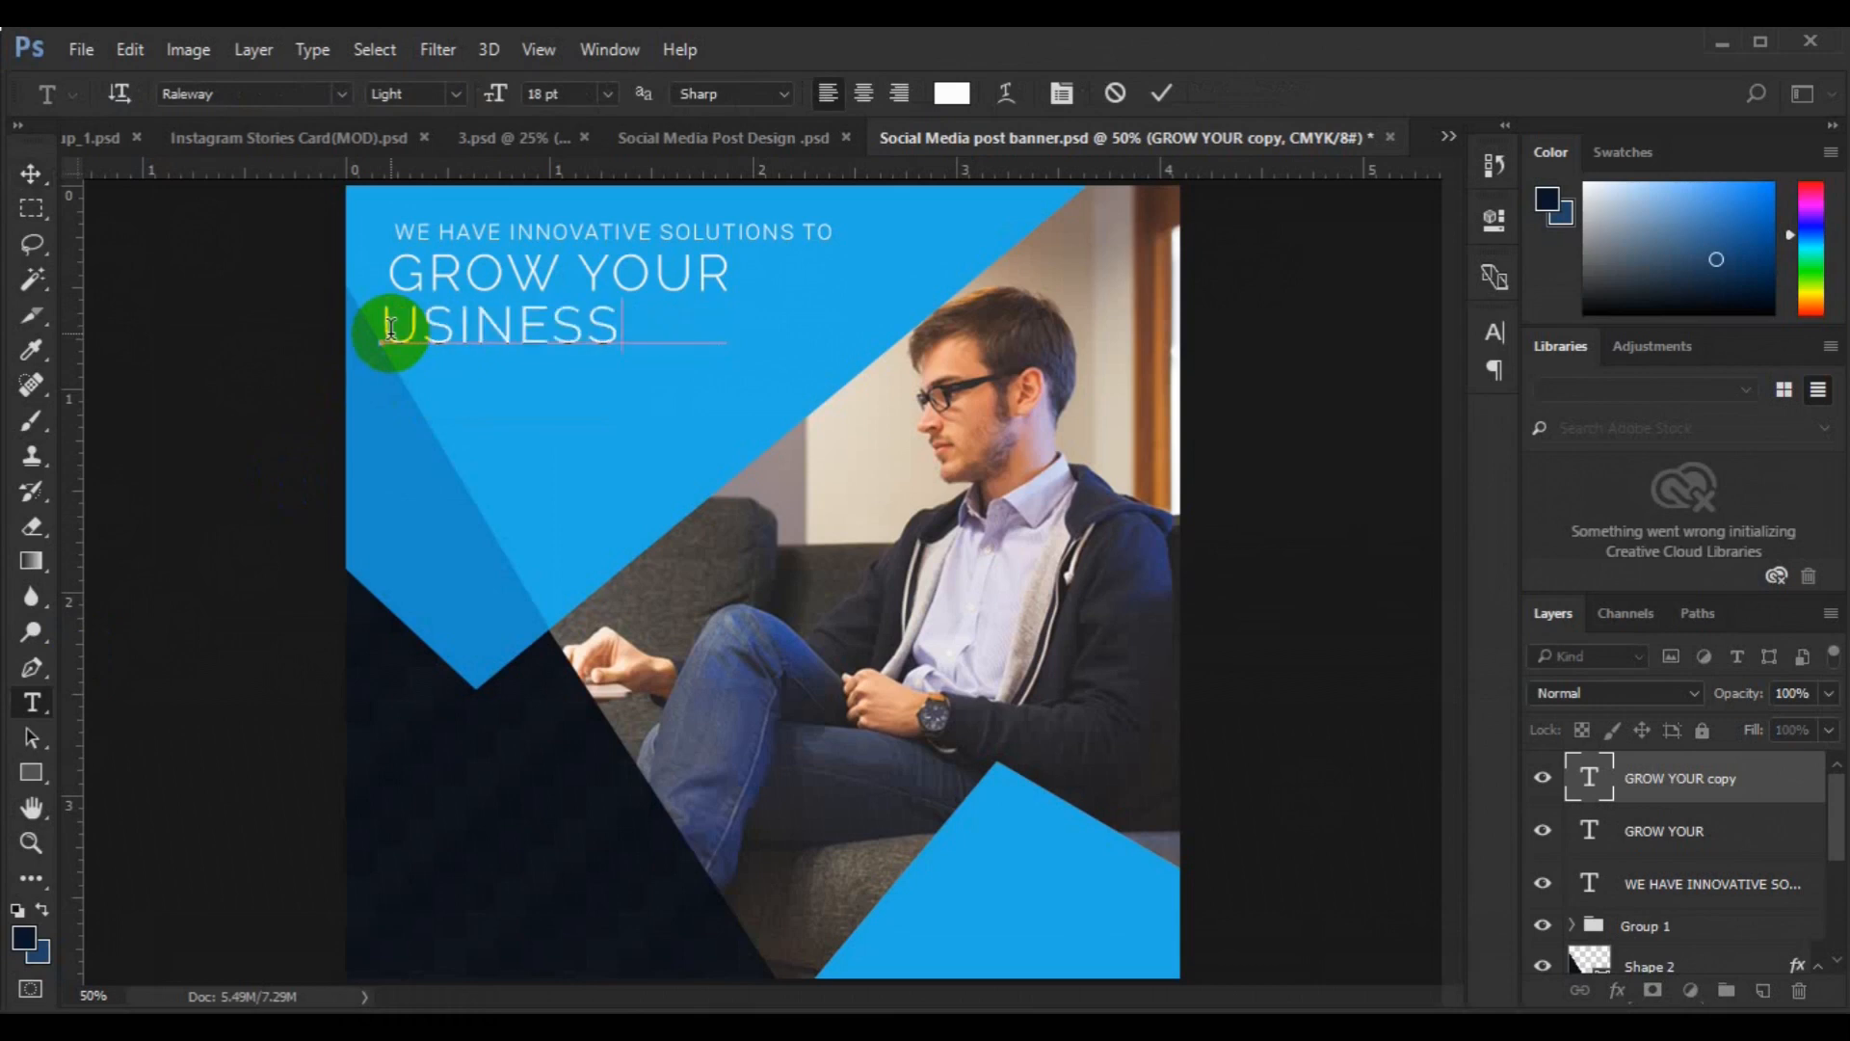
pyautogui.doubleClick(391, 327)
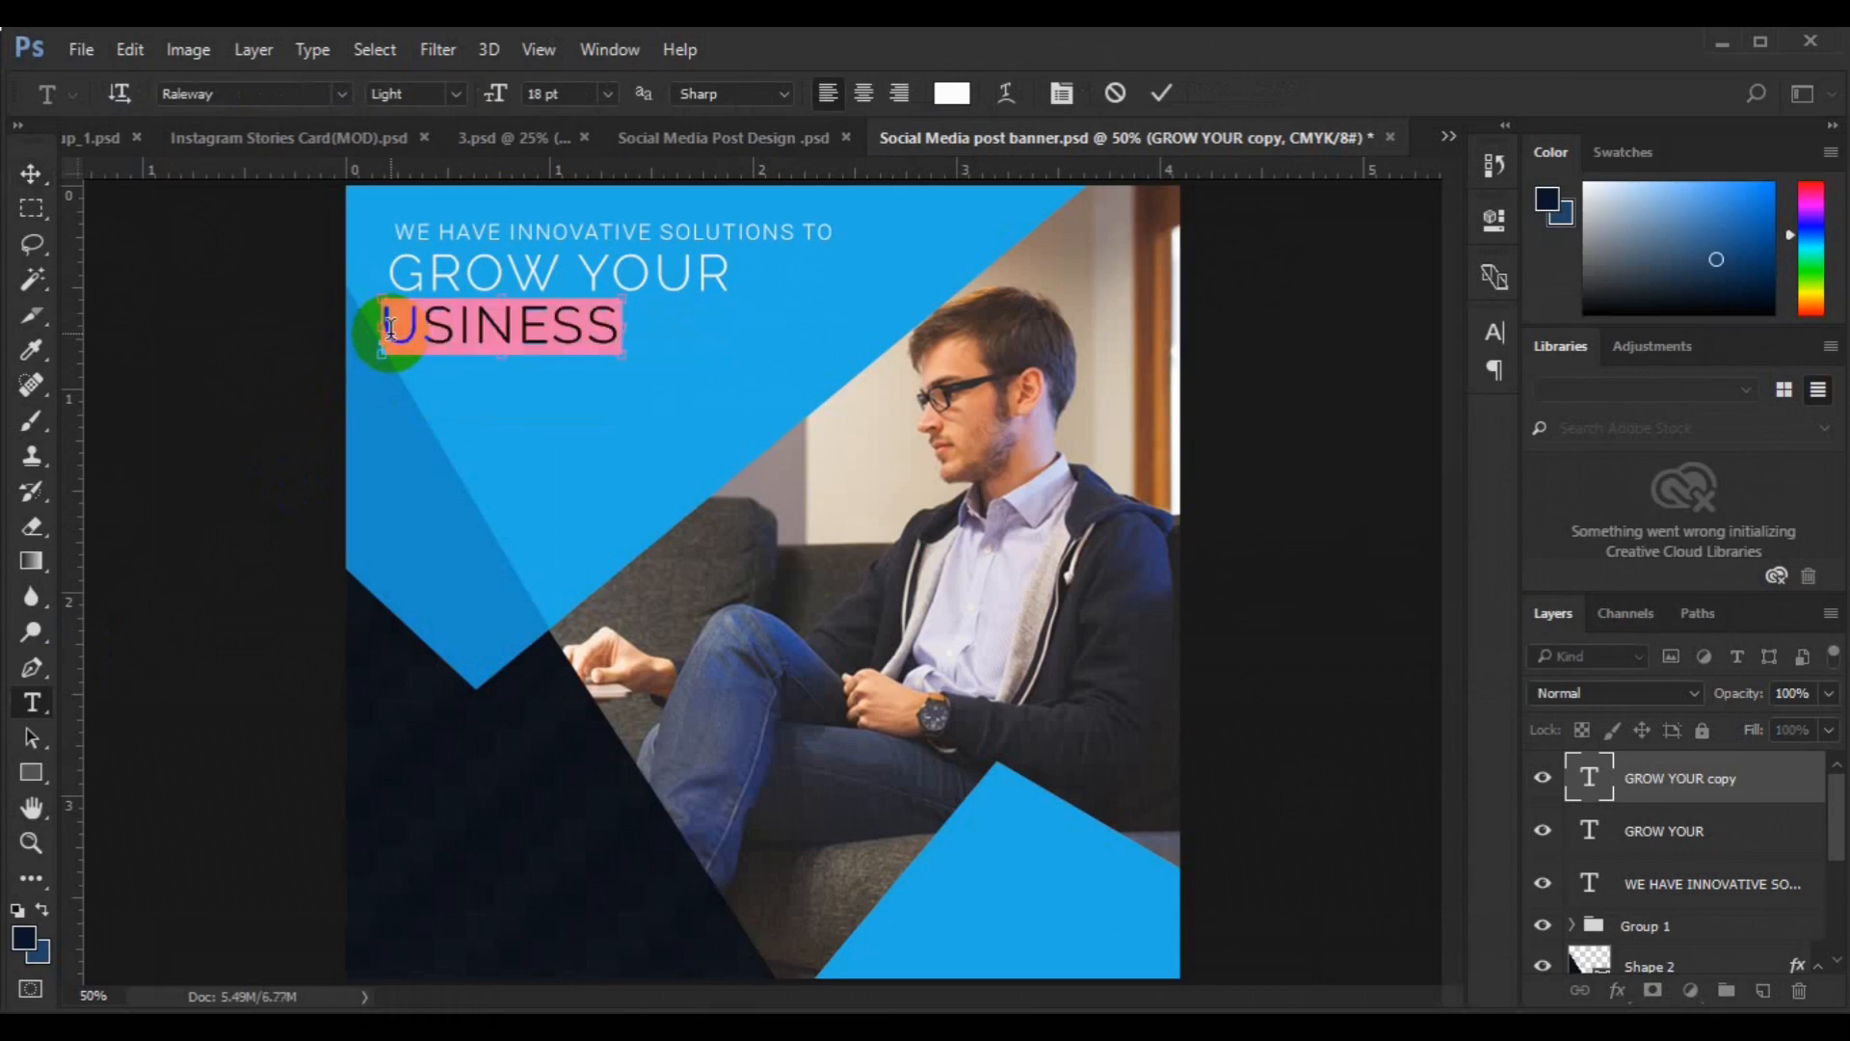
pyautogui.click(391, 328)
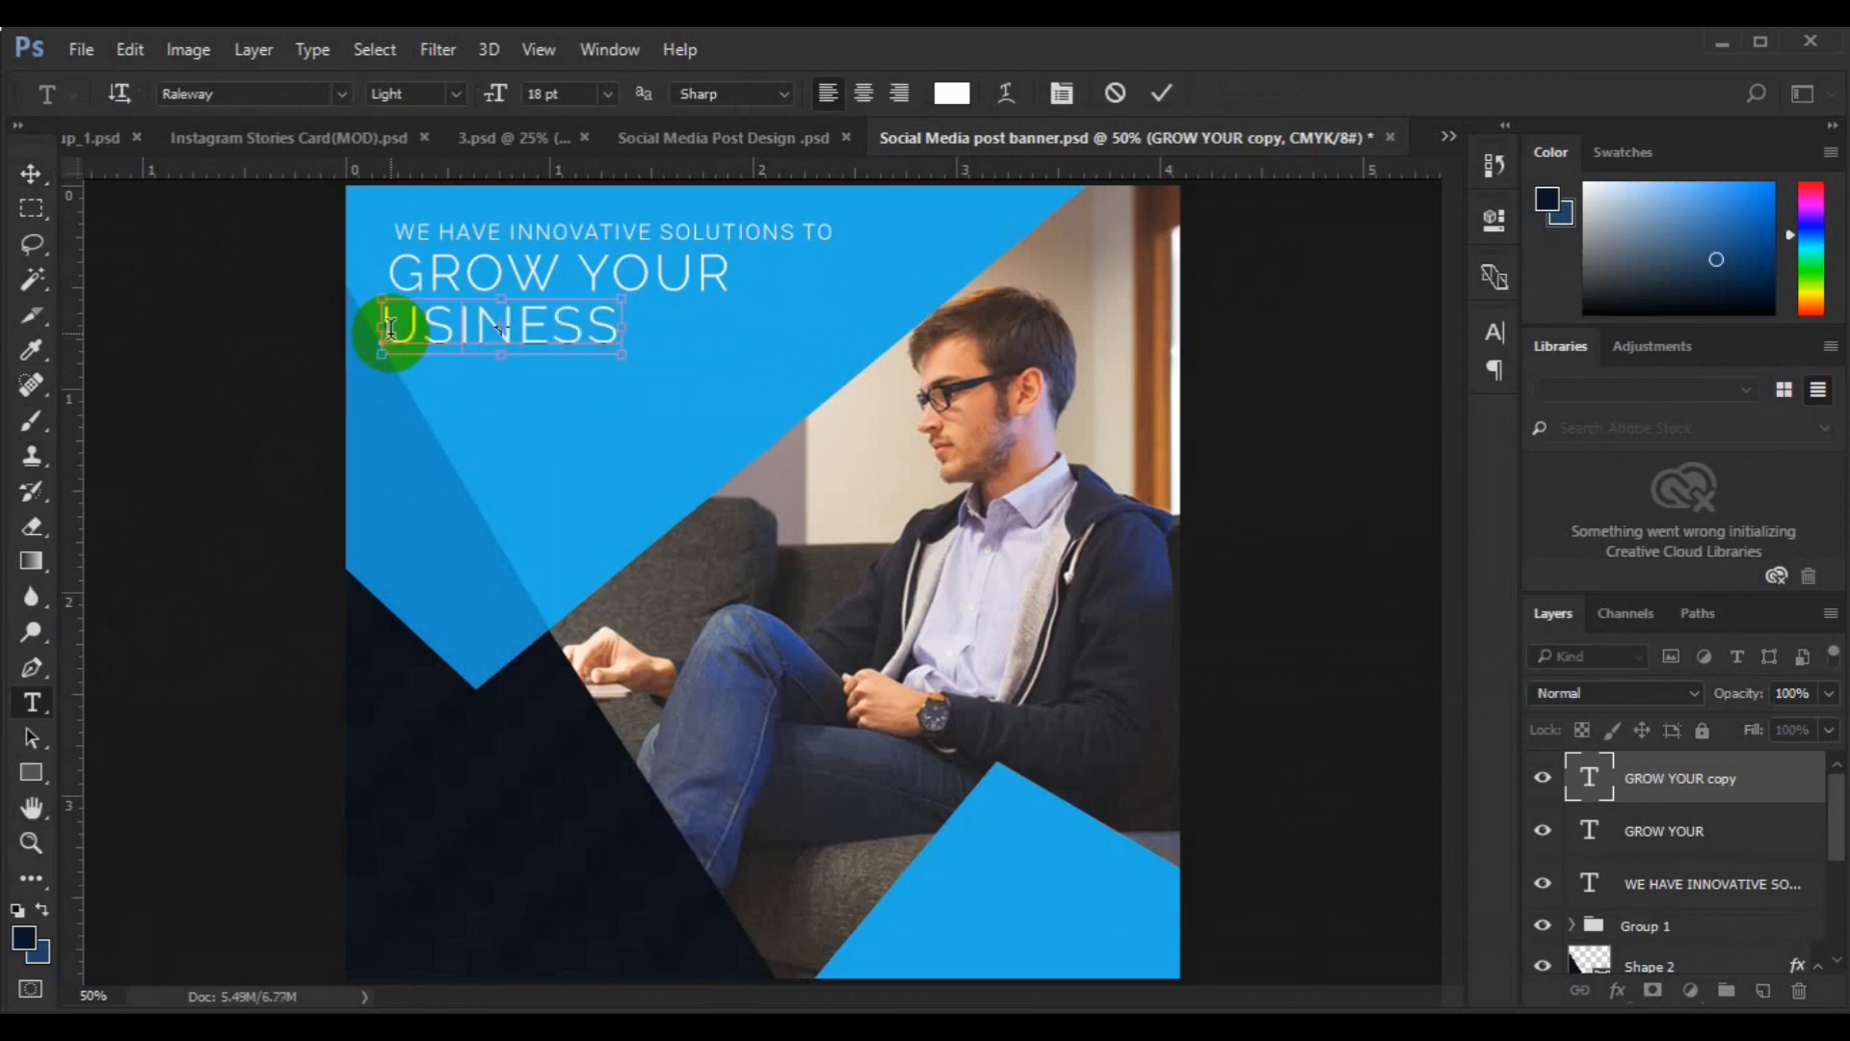
# - Set the "BUSINESS" text to the ExtraBold style and shift it slightly right under "GROW YOUR"
pyautogui.hotkey('ctrl', 'a')
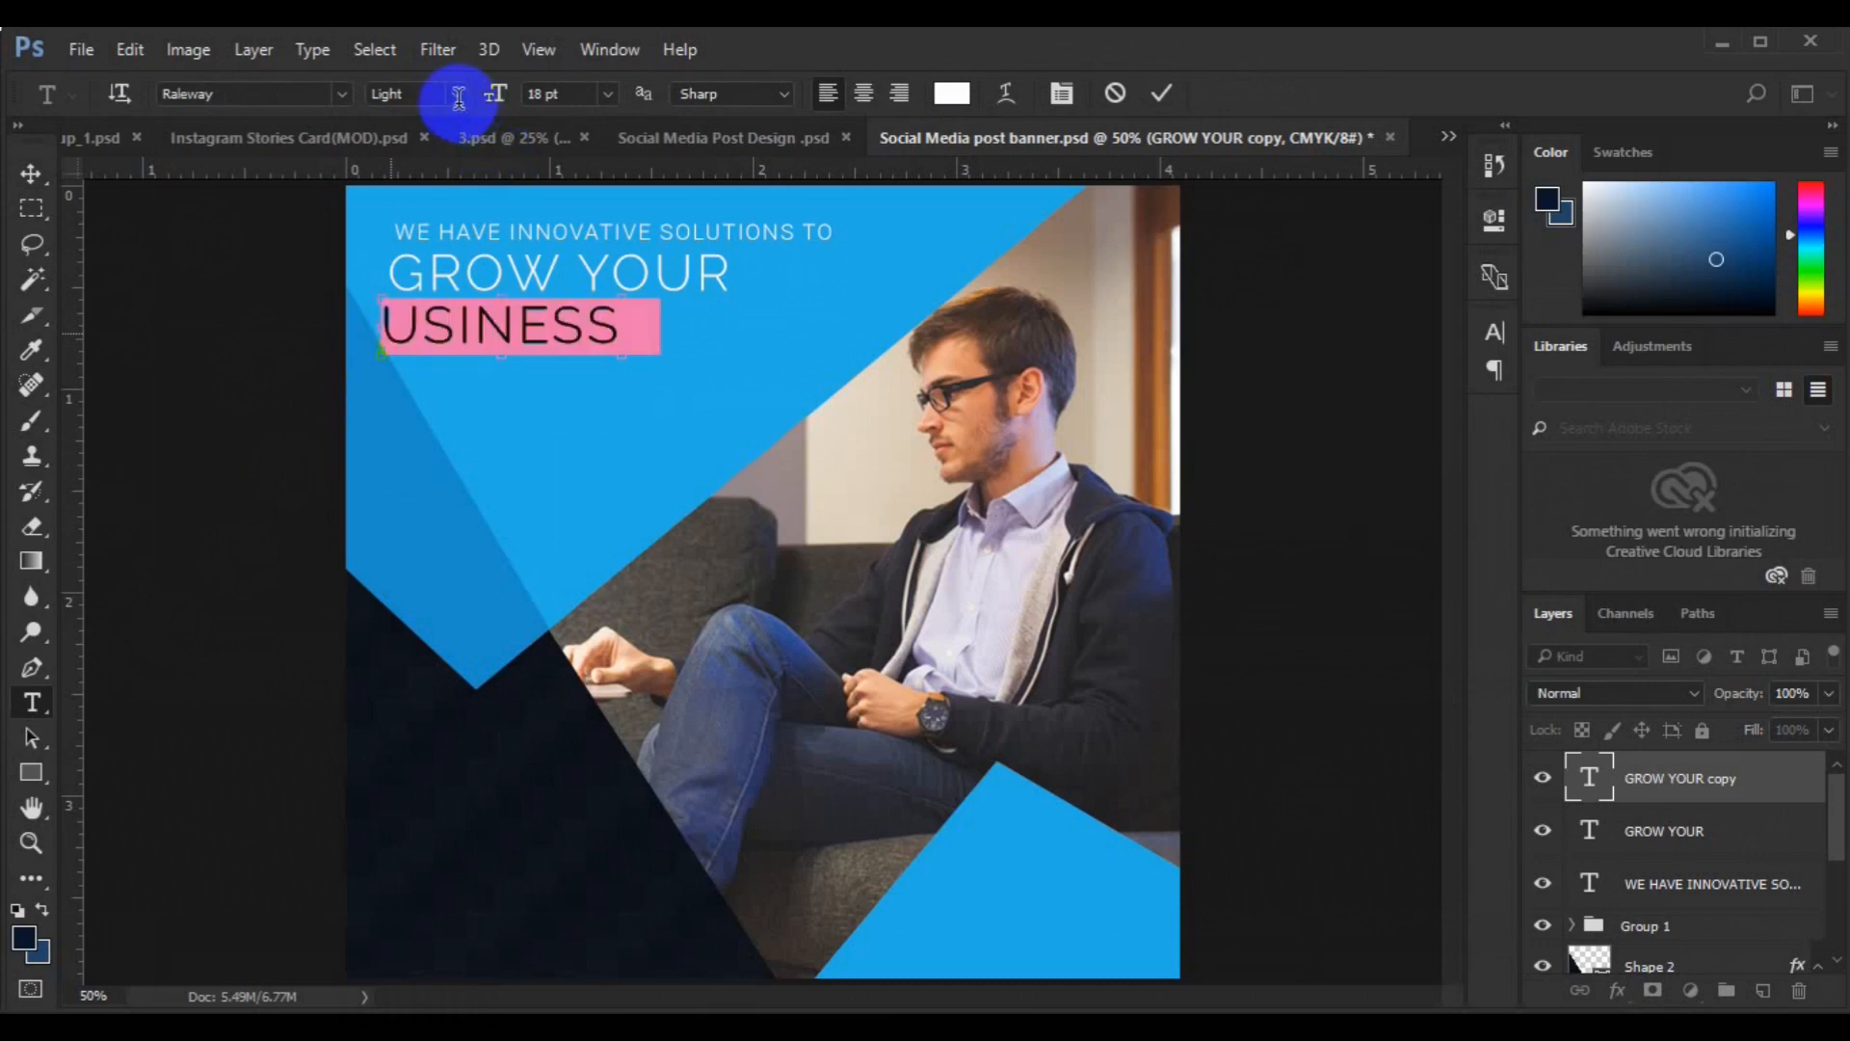
pyautogui.click(454, 96)
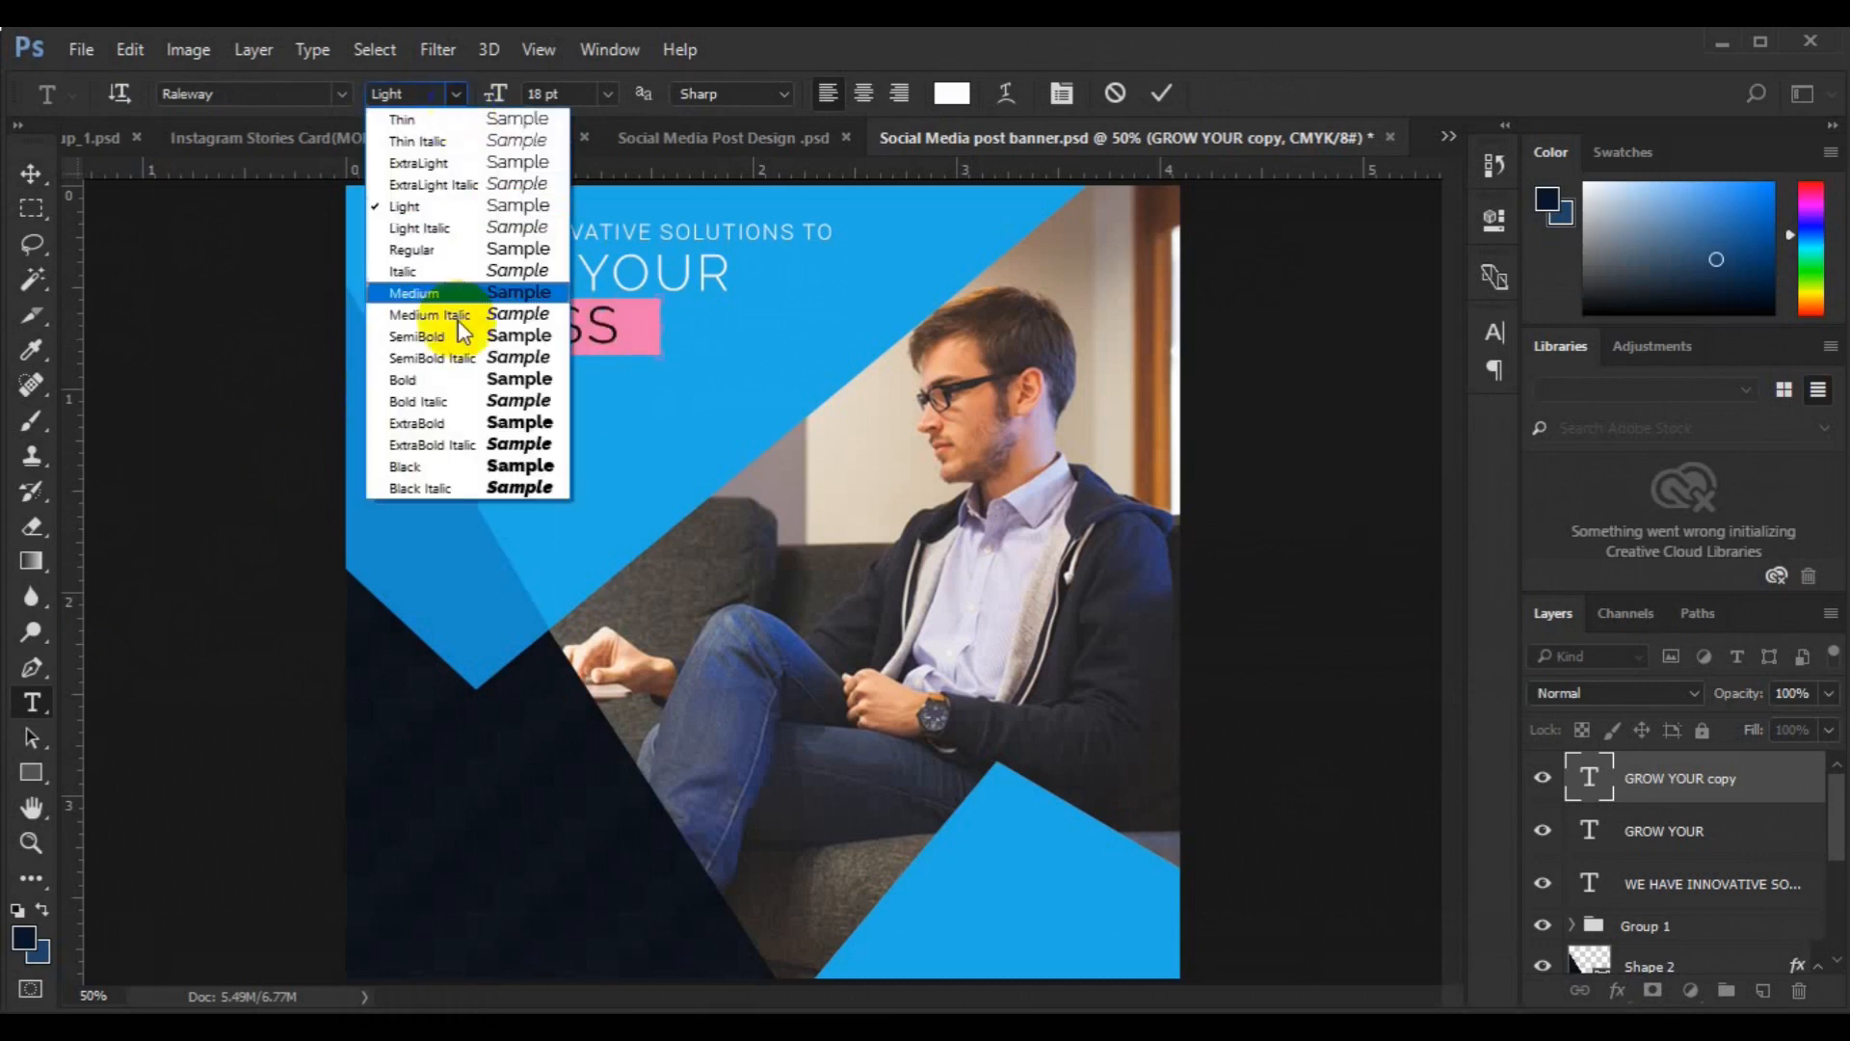
pyautogui.click(464, 423)
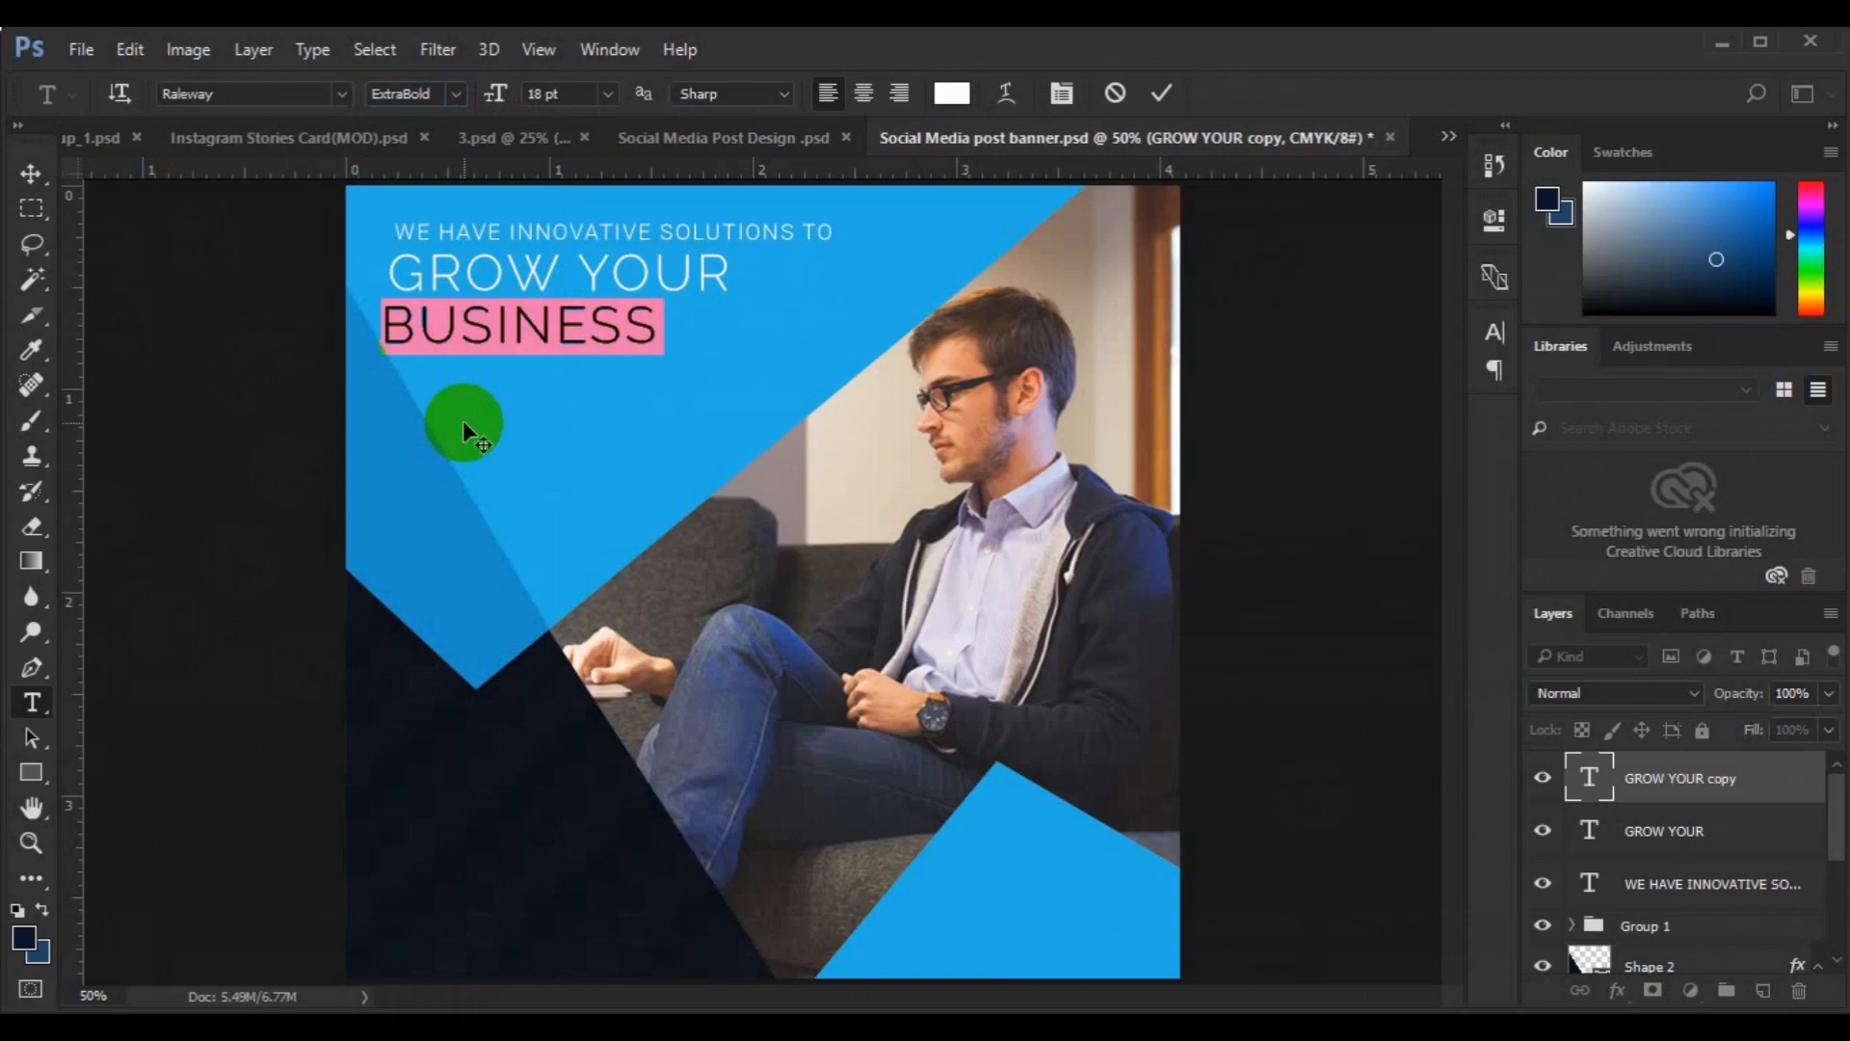
pyautogui.click(31, 175)
pyautogui.click(422, 326)
pyautogui.moveTo(422, 325)
pyautogui.mouseDown()
pyautogui.moveTo(453, 331)
pyautogui.moveTo(433, 326)
pyautogui.mouseUp()
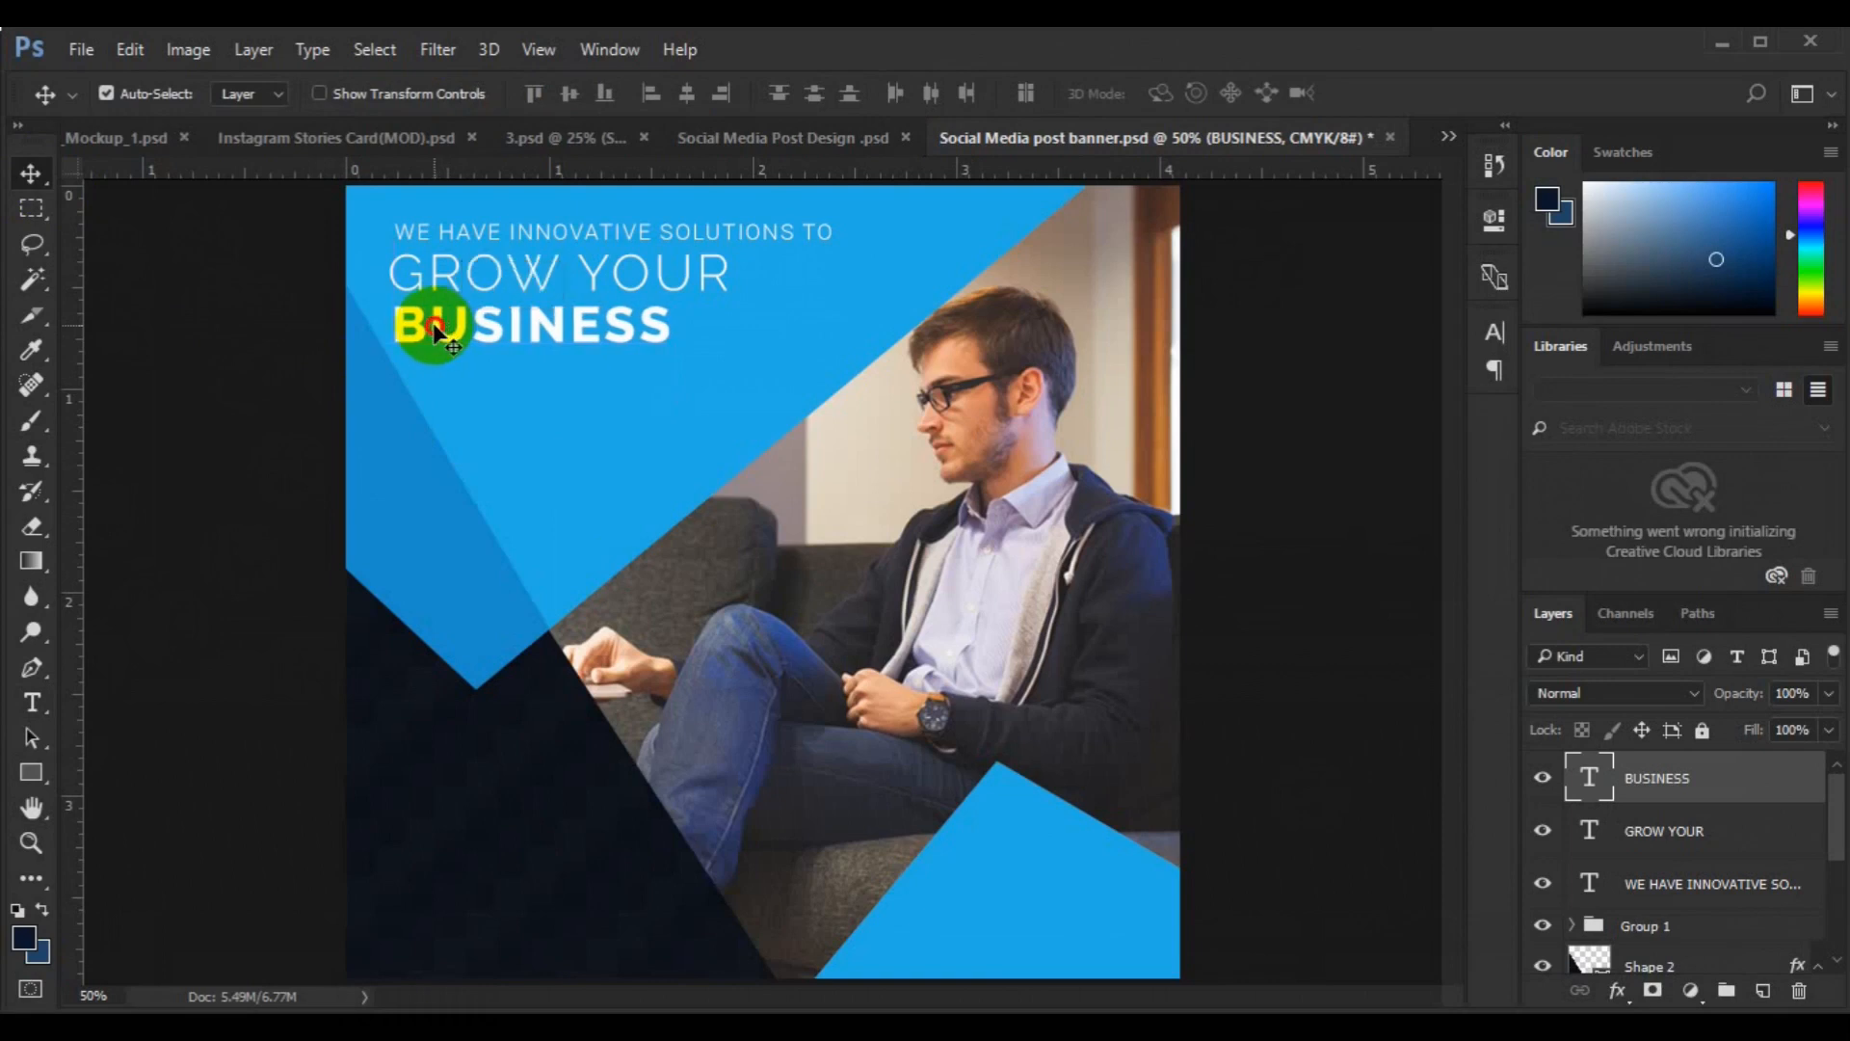
# - Align the left edges of the BUSINESS and GROW YOUR text layers and group the two layers
pyautogui.keyDown('shift'); pyautogui.click(1609, 829); pyautogui.keyUp('shift')
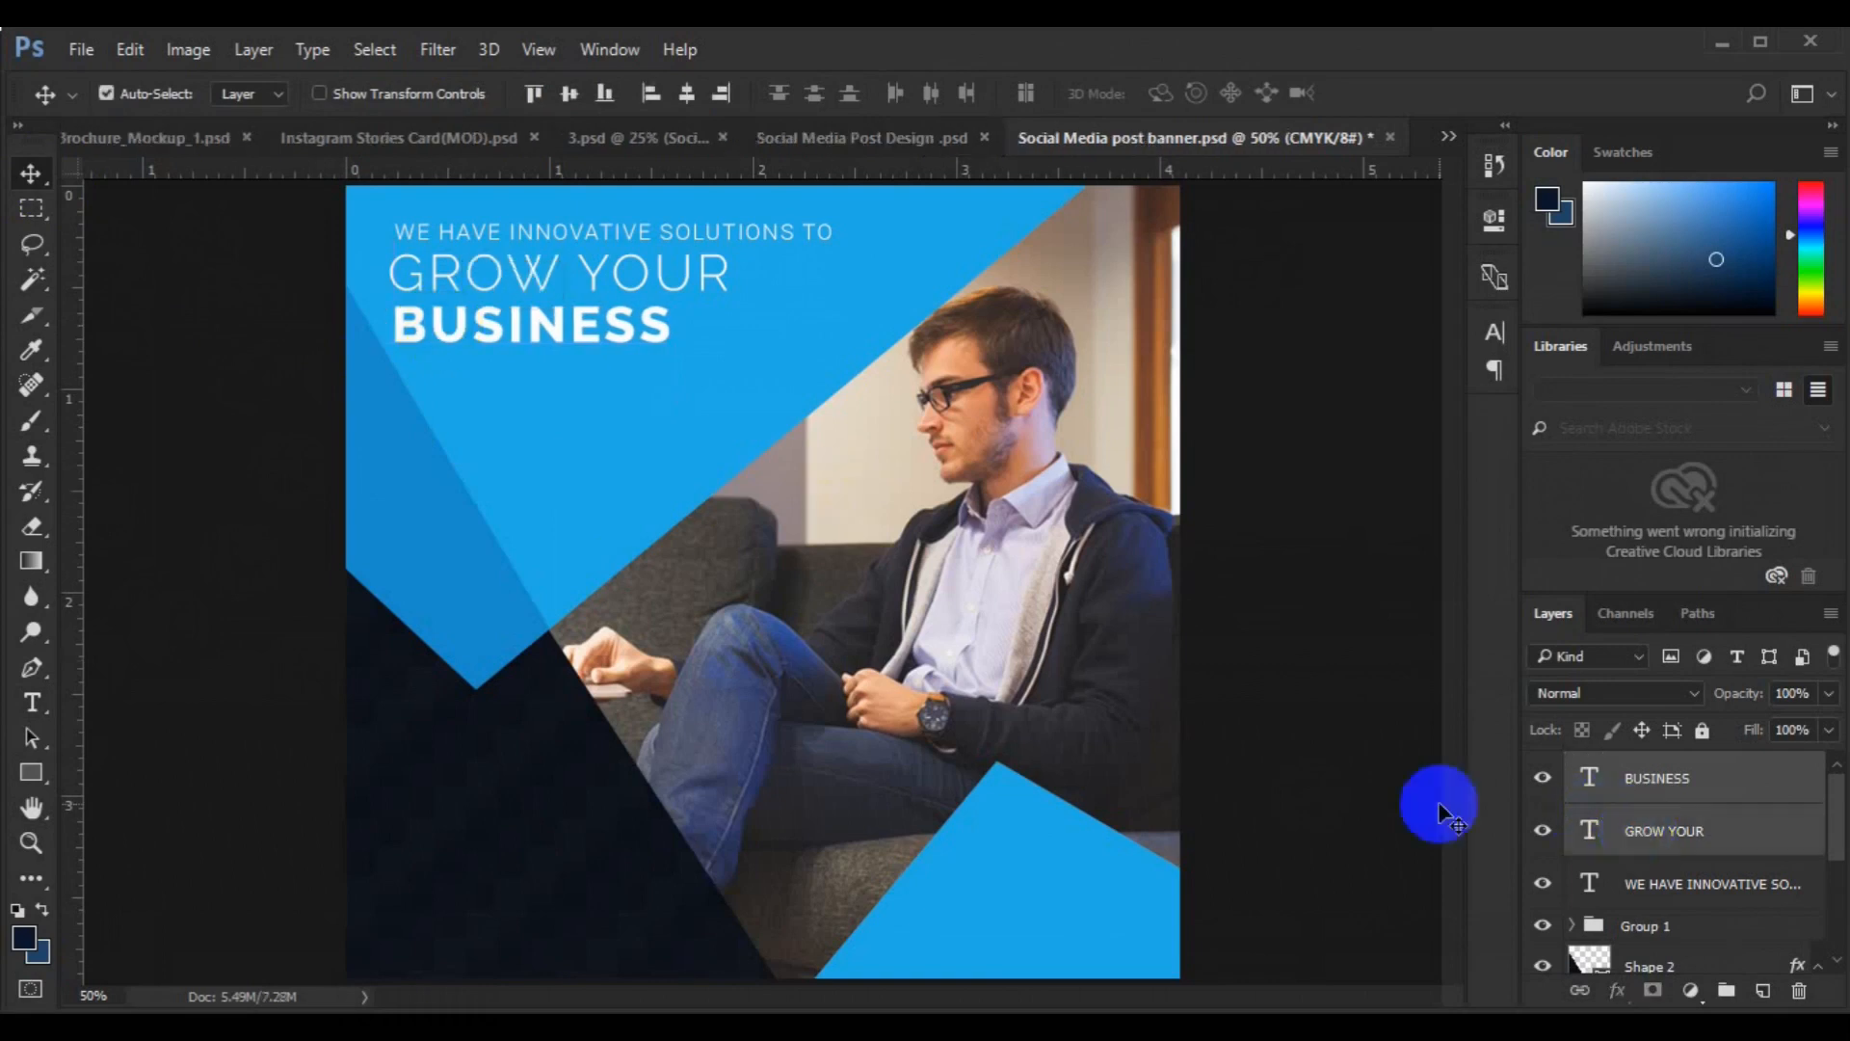
pyautogui.click(649, 107)
pyautogui.hotkey('ctrl', 'g')
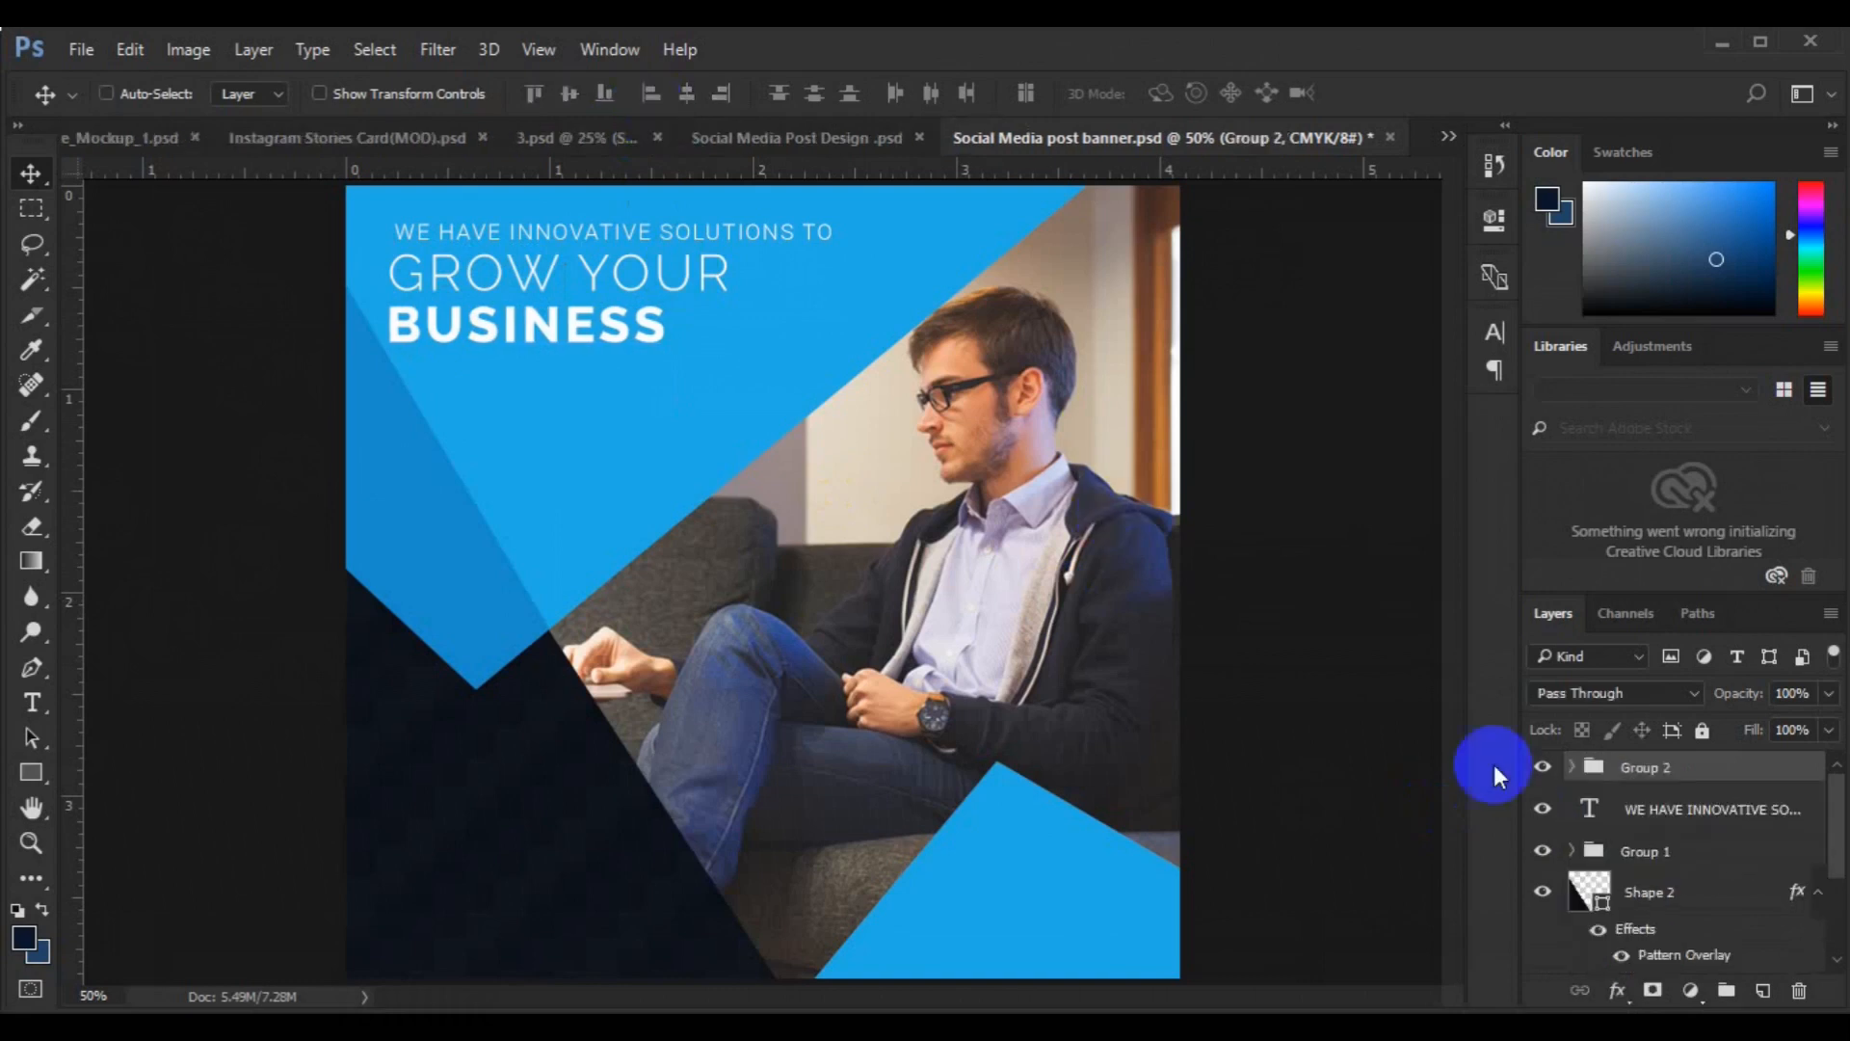
# - Left-align the "WE HAVE INNOVATIVE SOLUTIONS TO" line with Group 2 and move its layer into that group
pyautogui.keyDown('ctrl'); pyautogui.click(1638, 817); pyautogui.keyUp('ctrl')
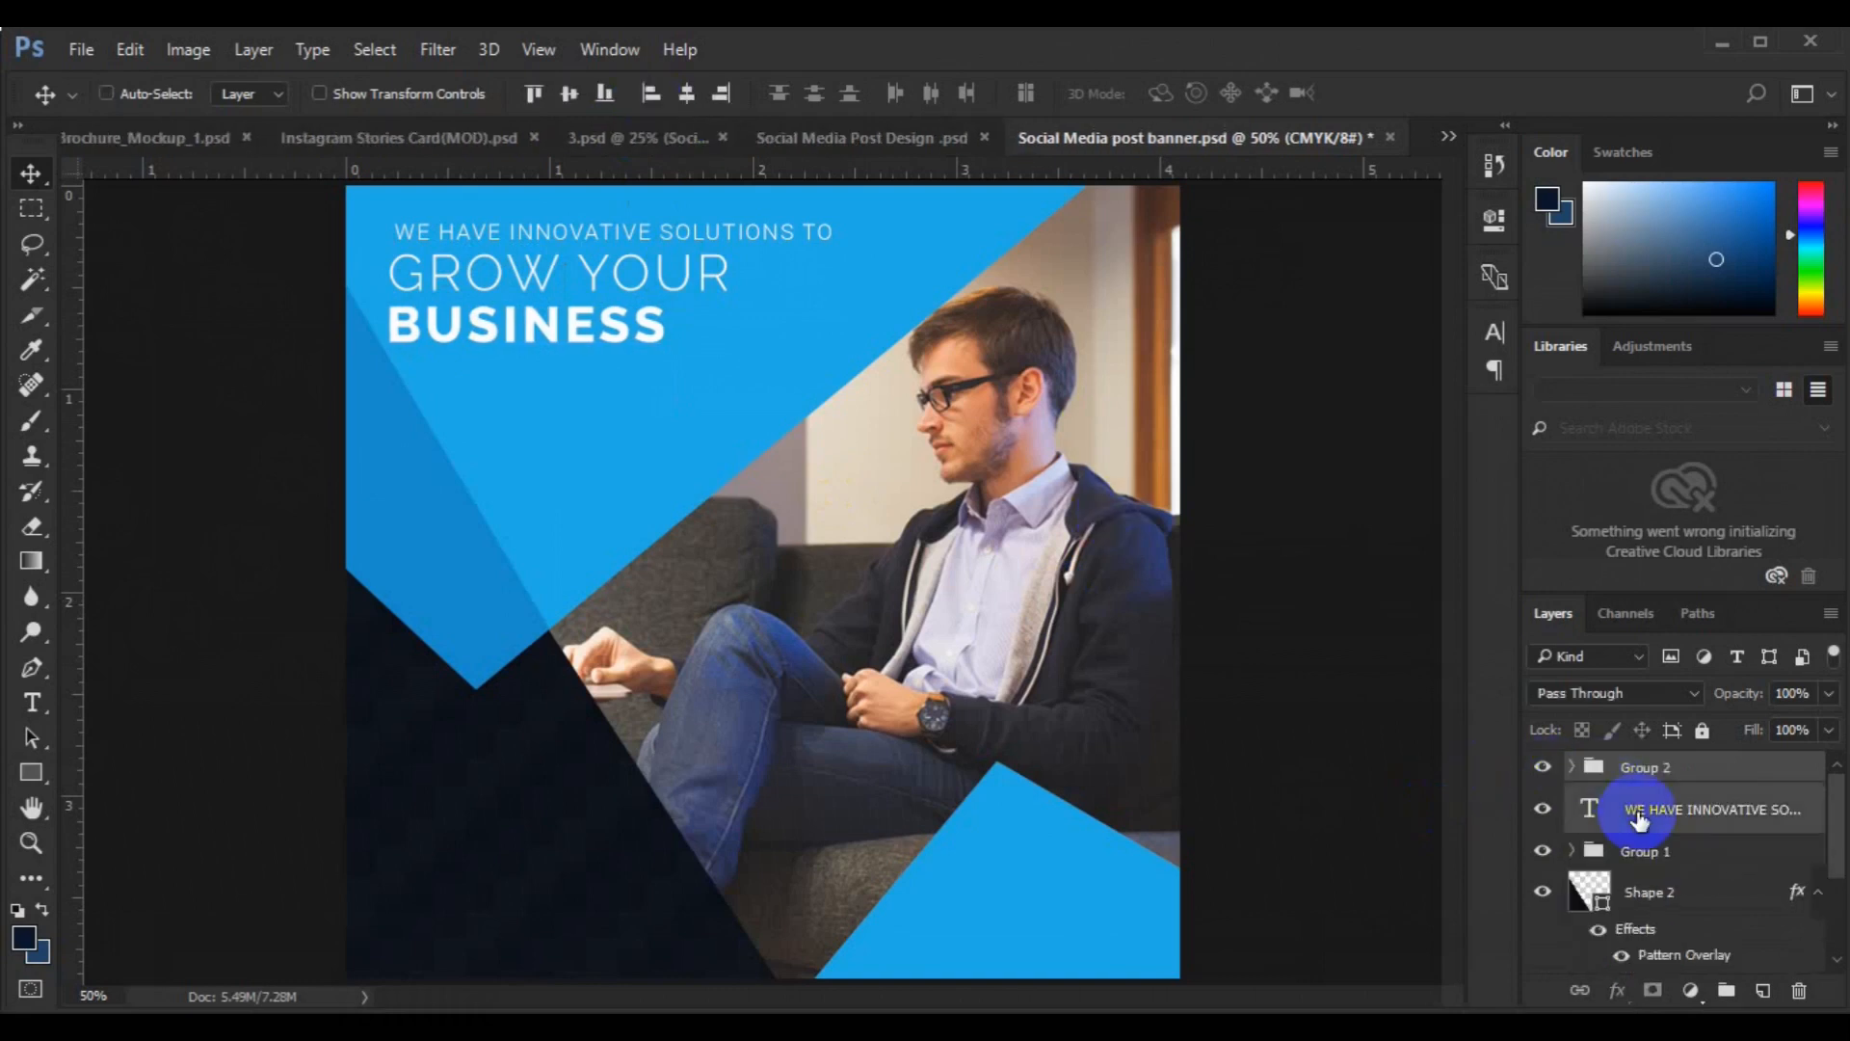
pyautogui.click(655, 100)
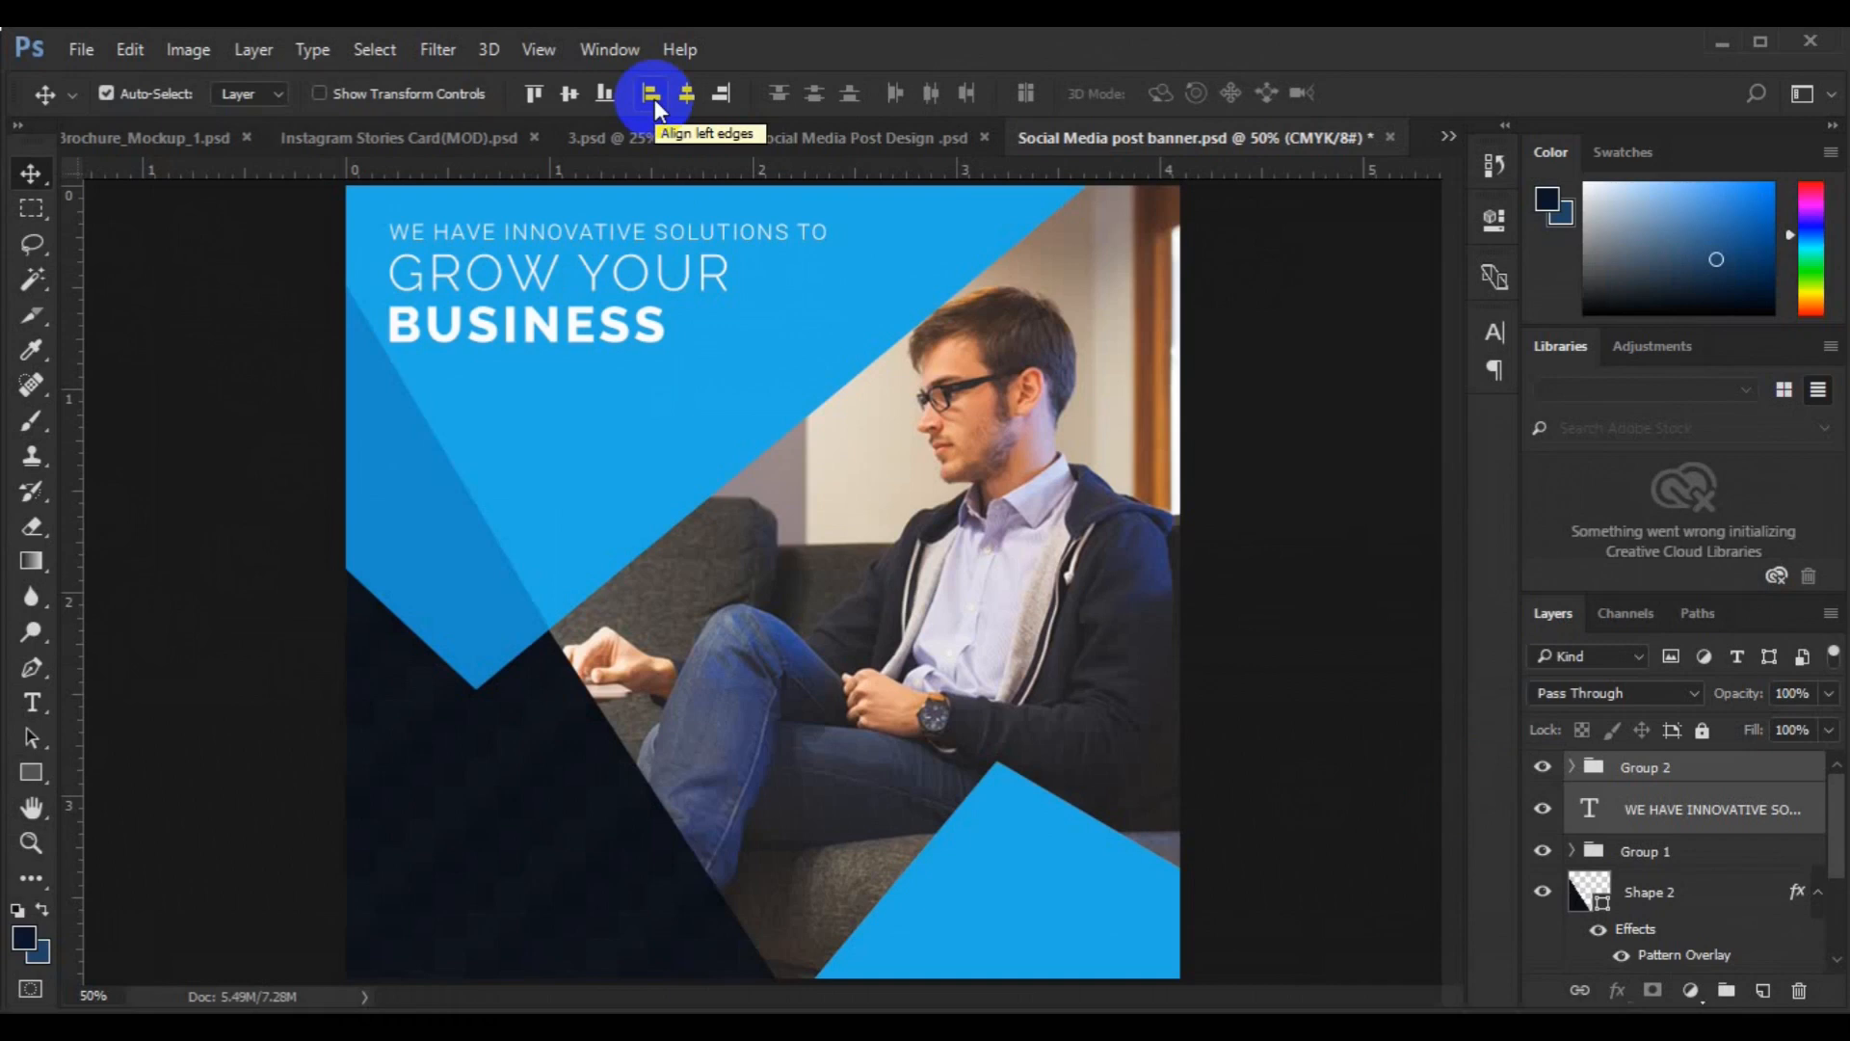
pyautogui.click(1631, 814)
pyautogui.moveTo(1631, 814); pyautogui.dragTo(1639, 778)
# - Add a new layer and draw a paragraph text box just below "BUSINESS", set to Roboto Regular
pyautogui.click(1763, 990)
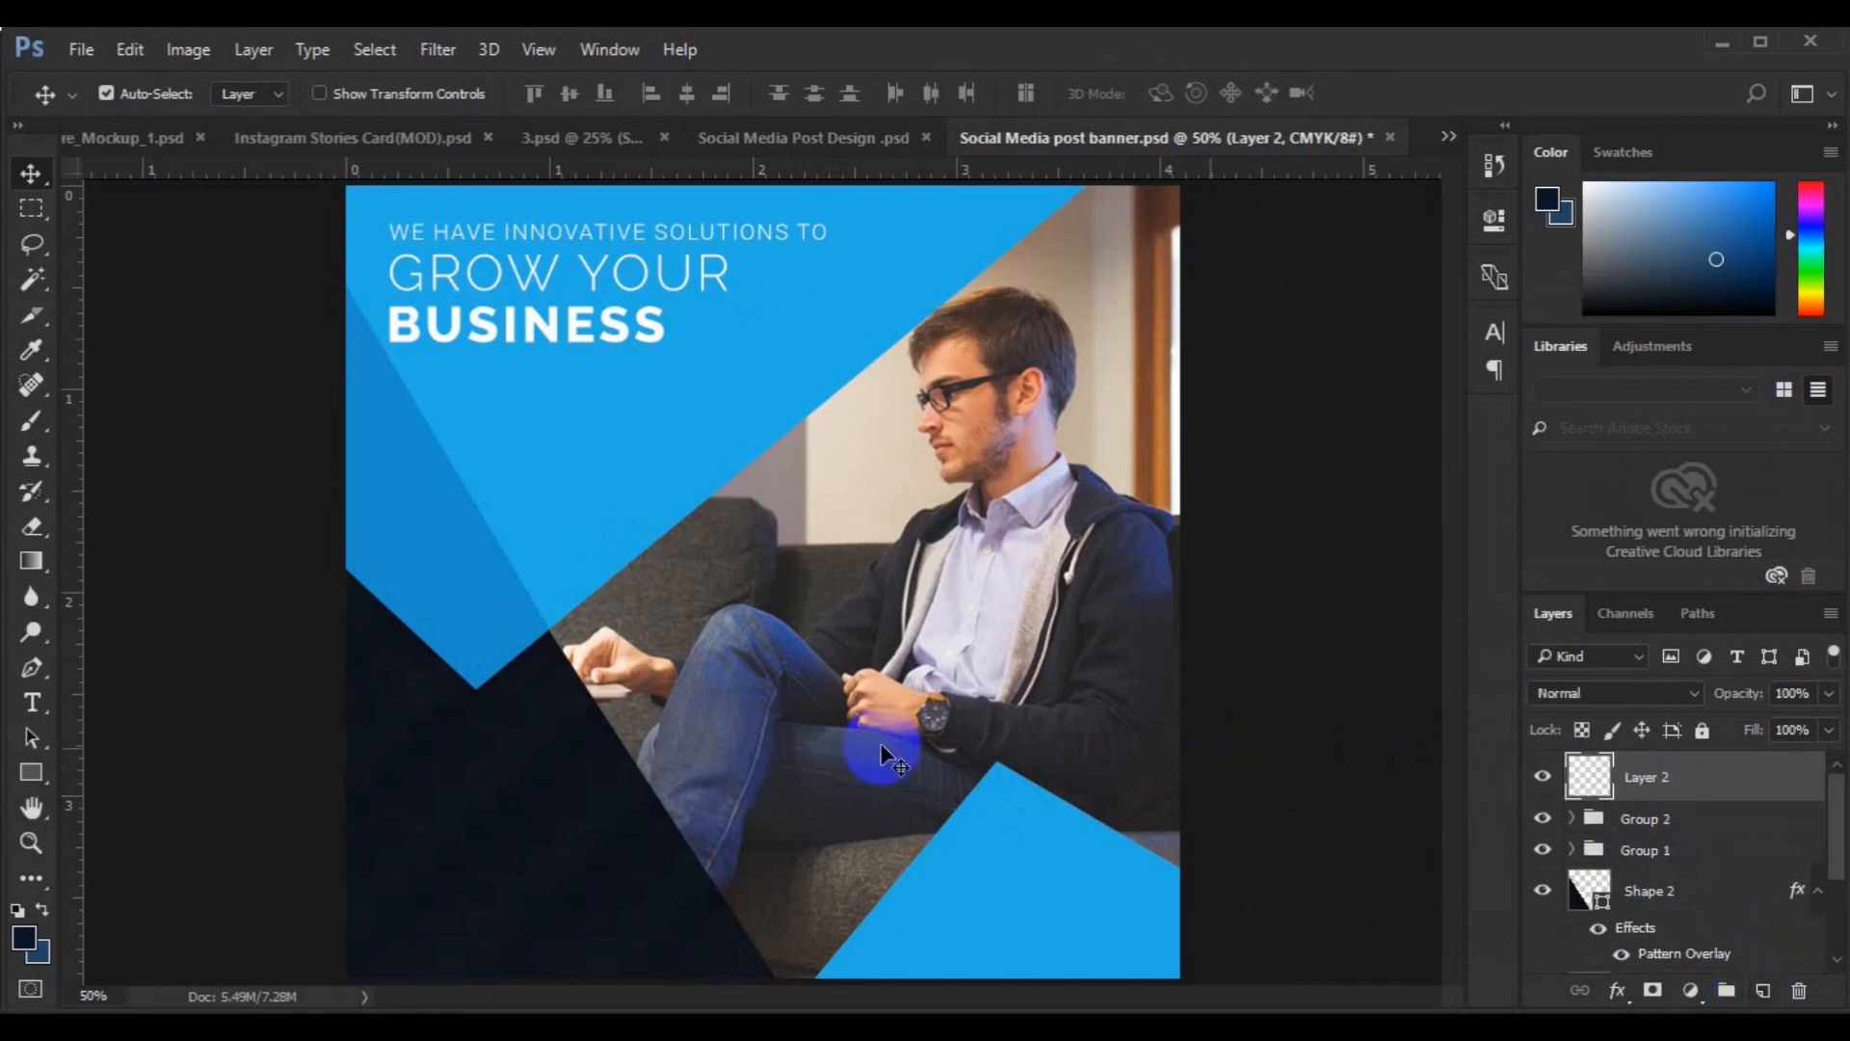
pyautogui.click(32, 703)
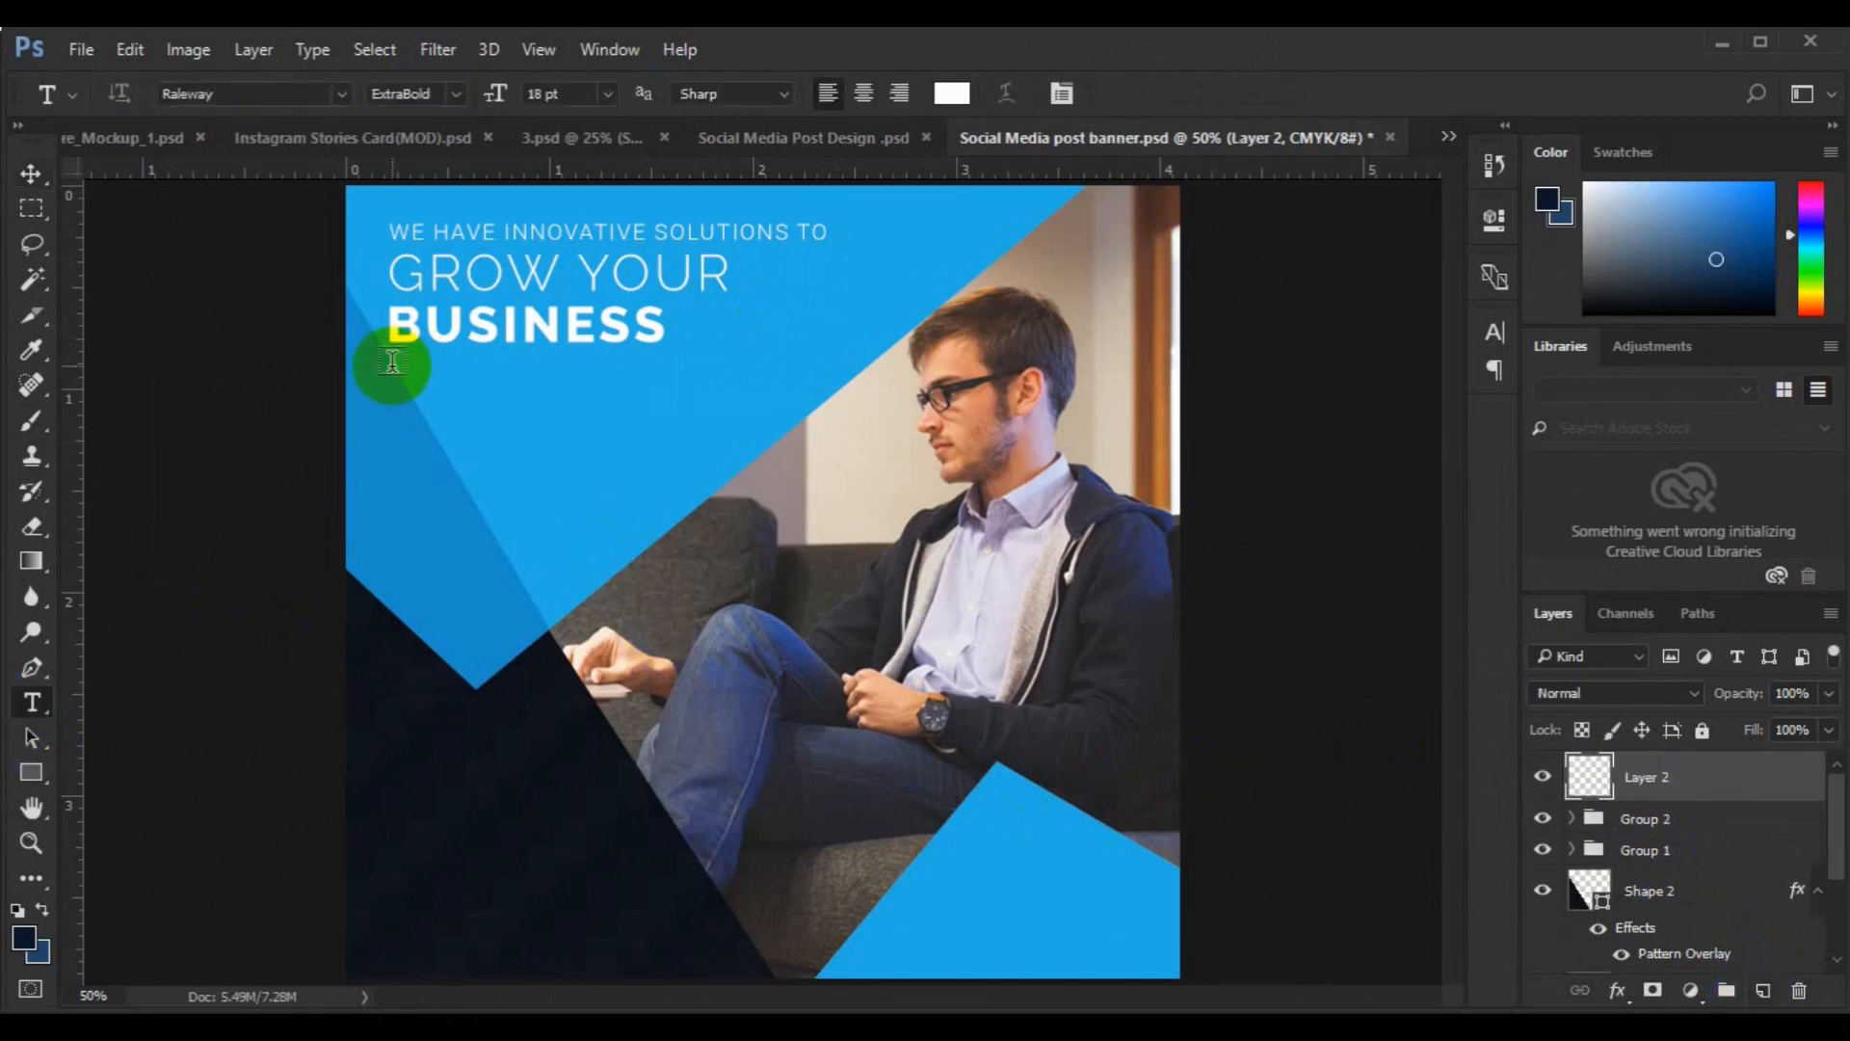
pyautogui.moveTo(390, 366); pyautogui.dragTo(733, 450)
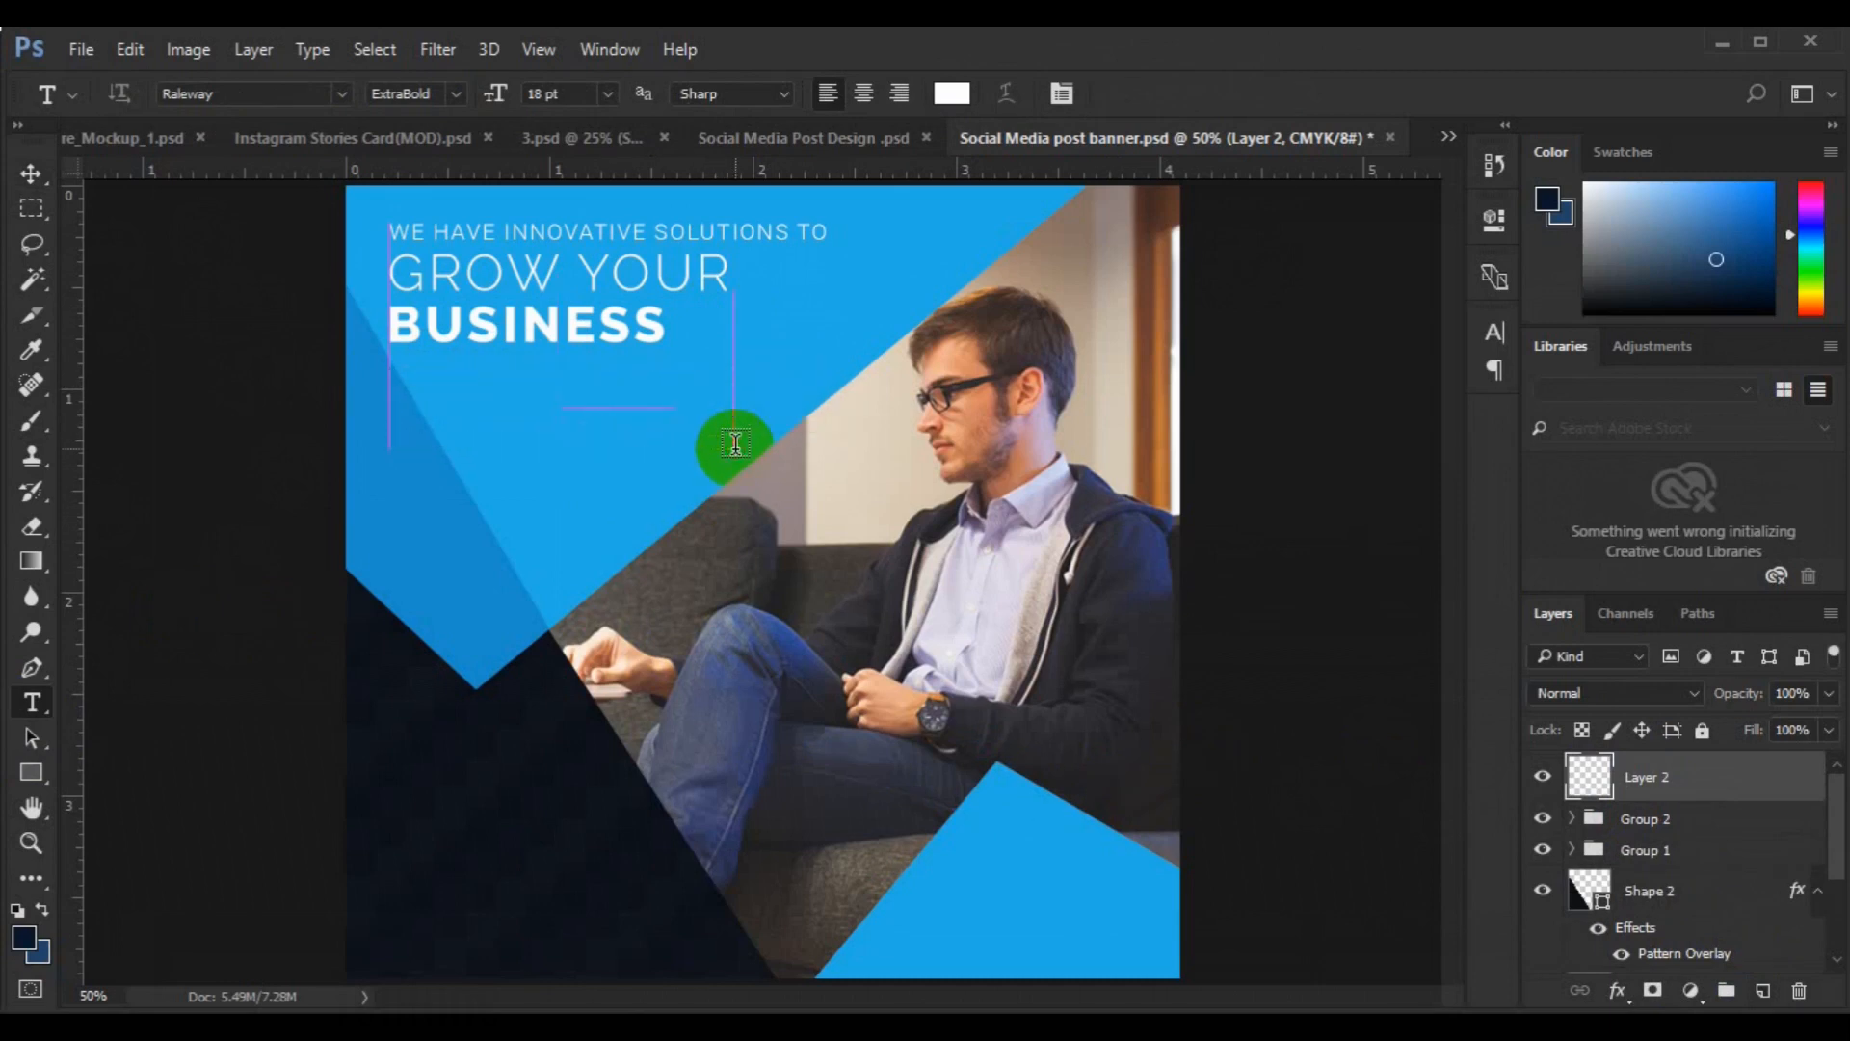
pyautogui.click(449, 93)
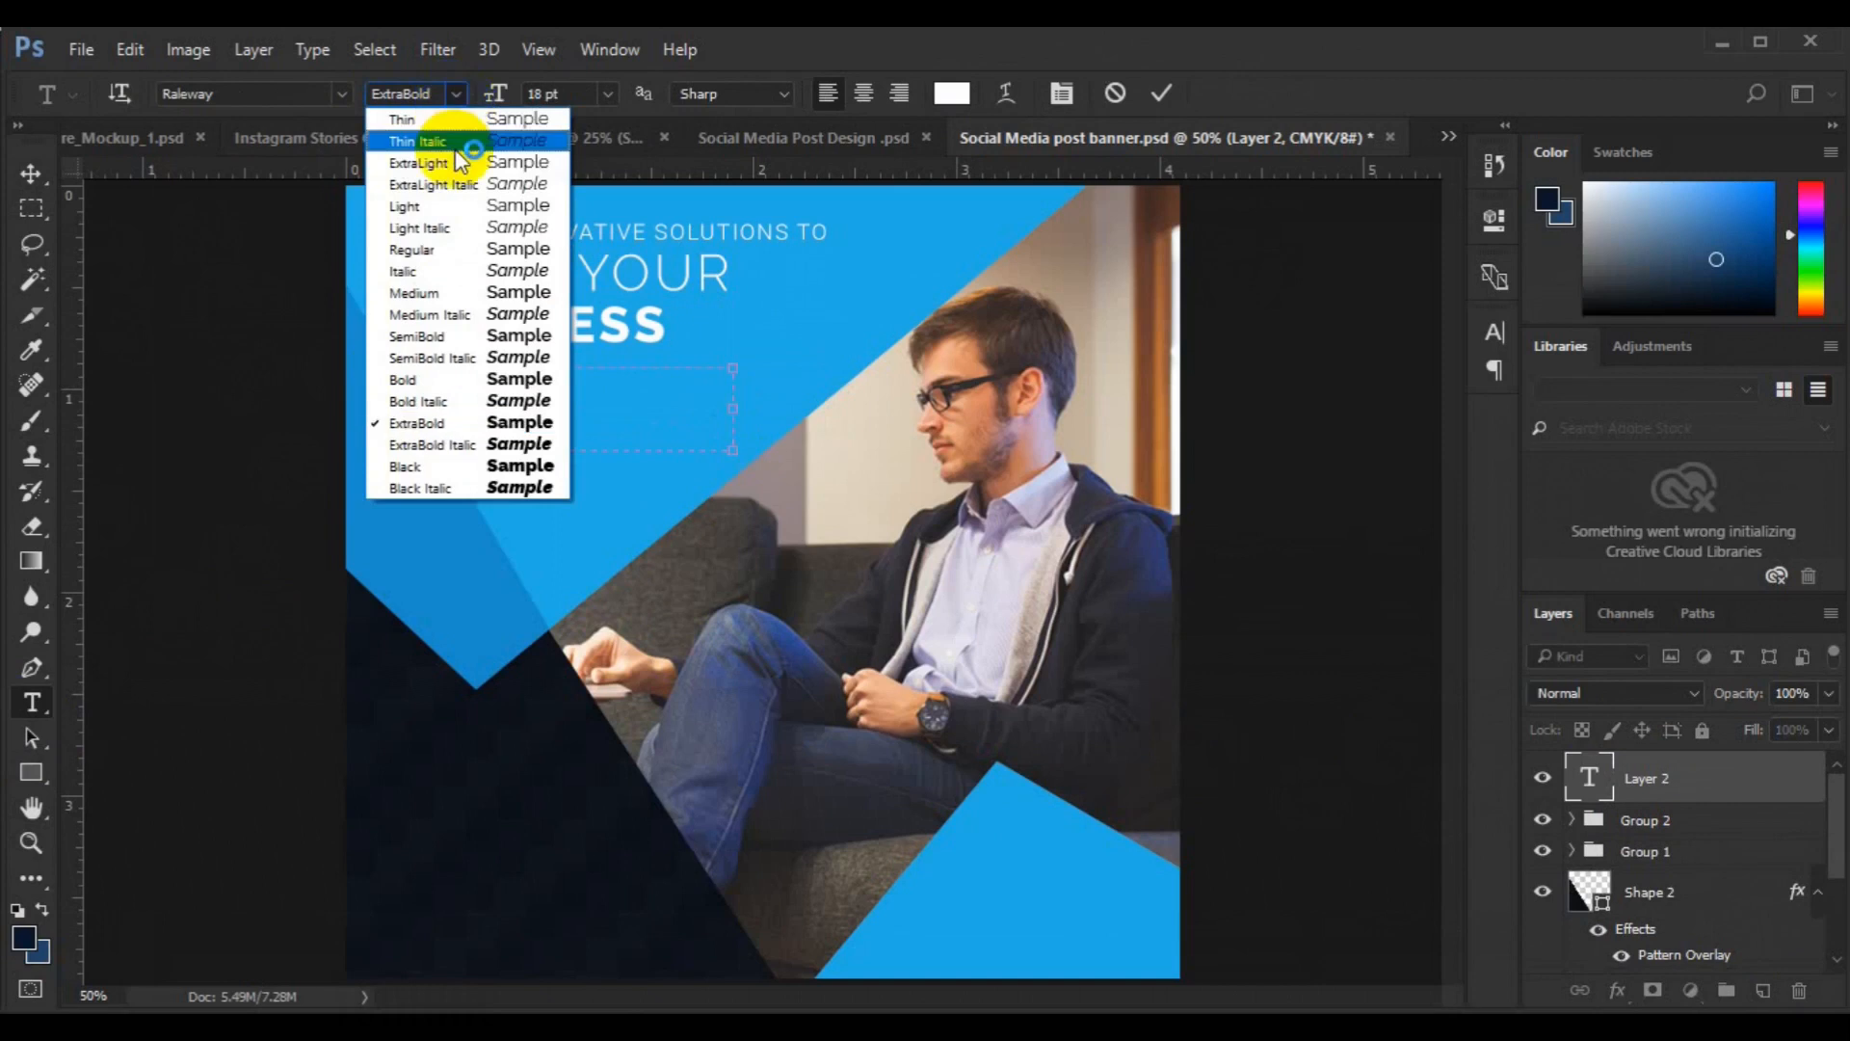
pyautogui.click(424, 248)
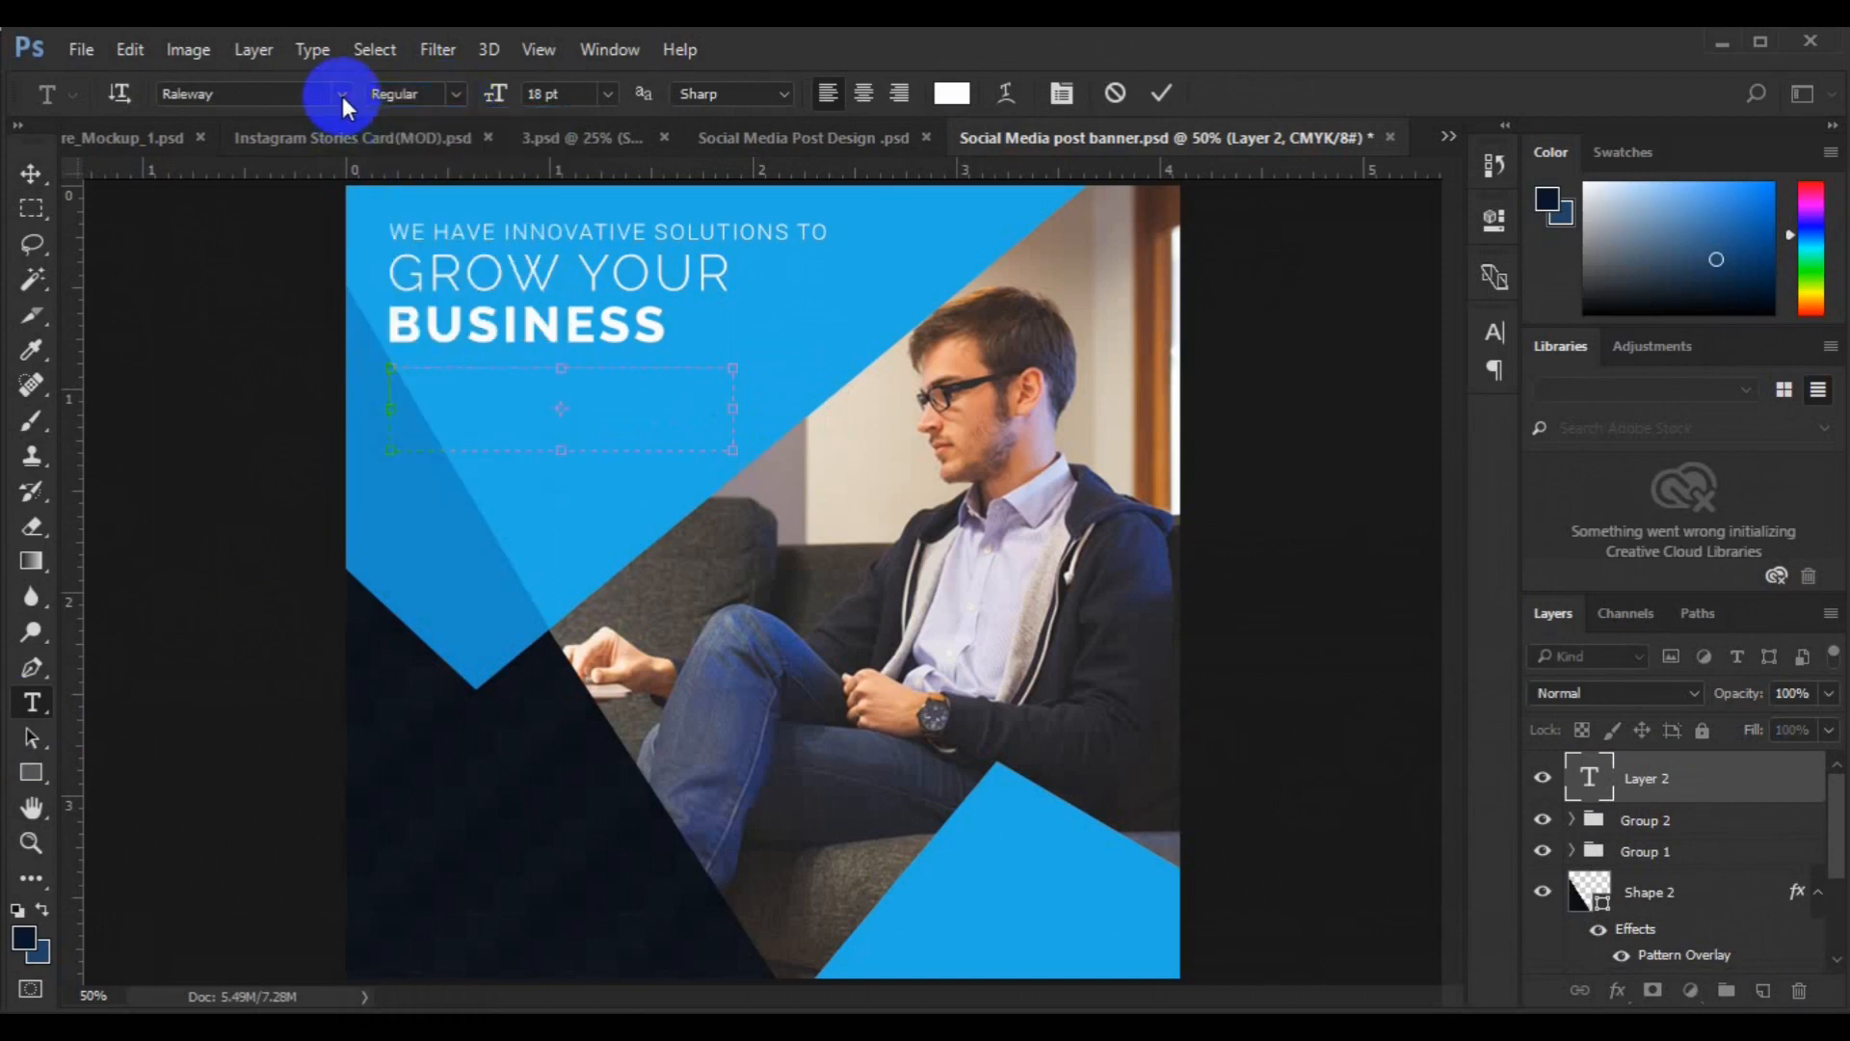
pyautogui.click(341, 94)
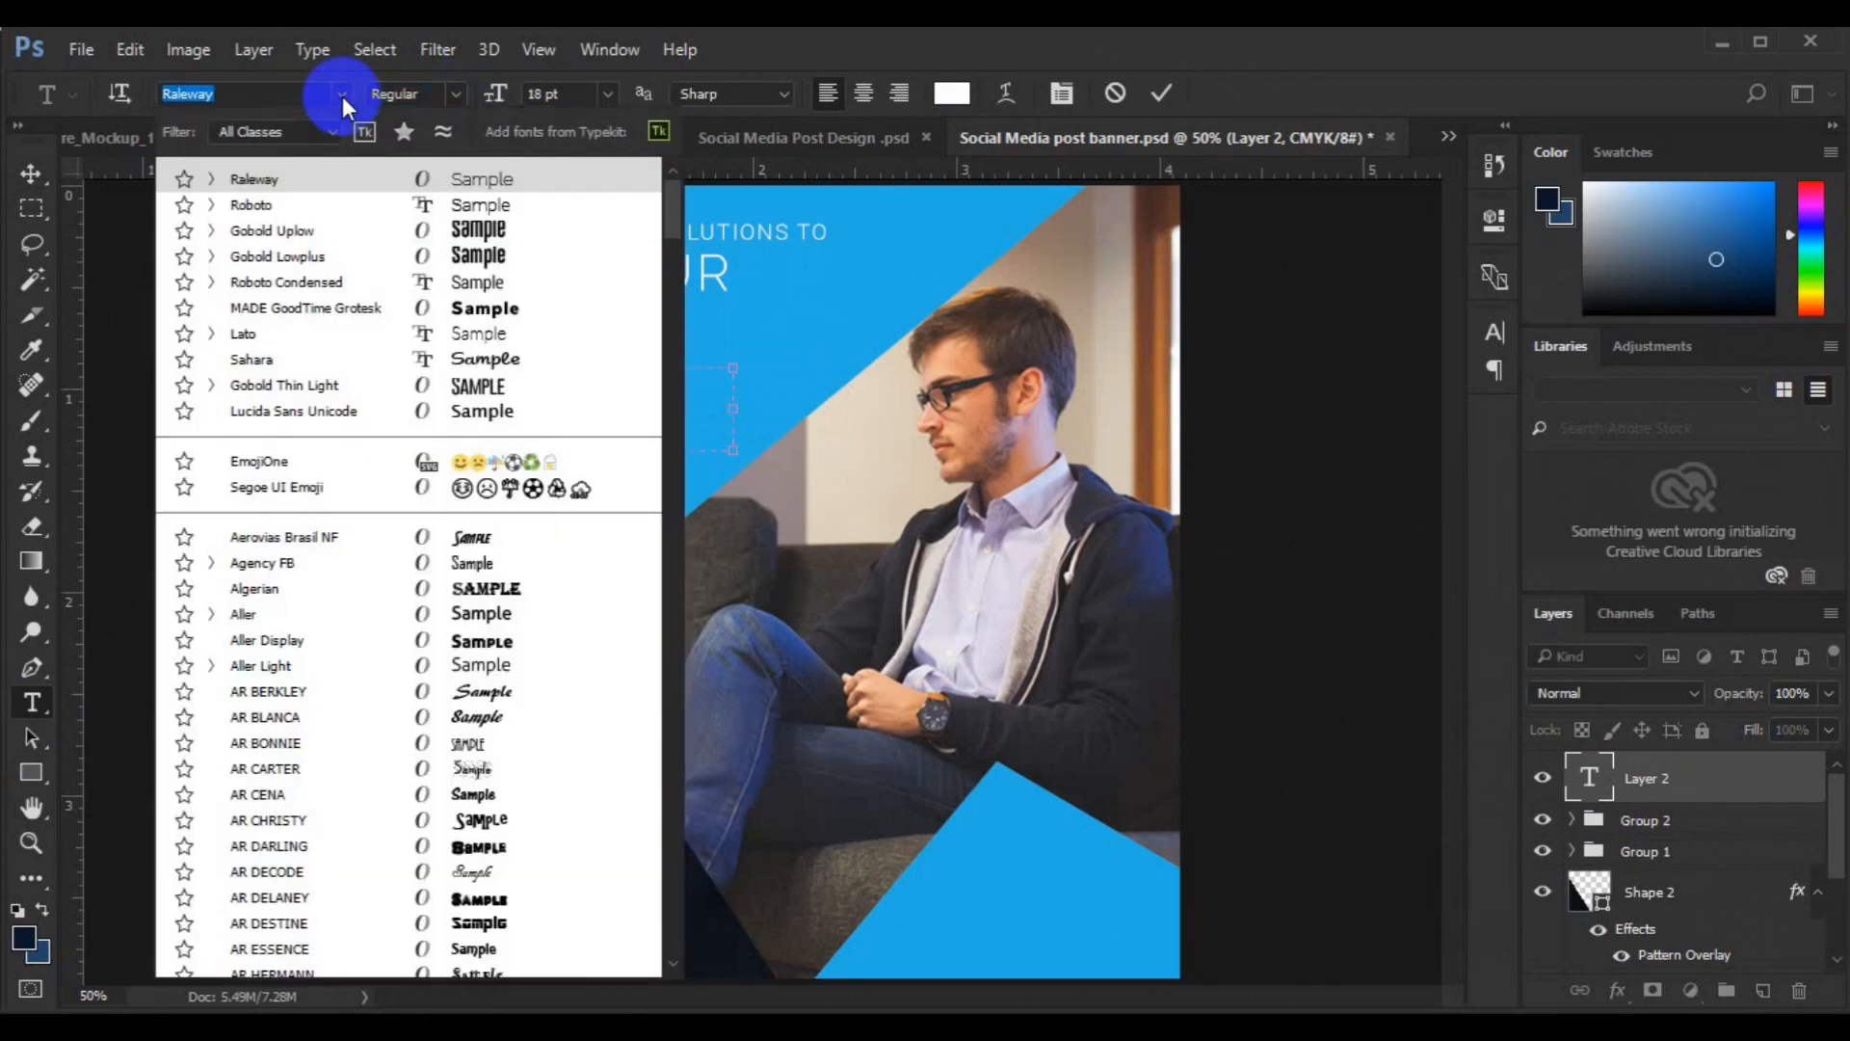
pyautogui.click(369, 215)
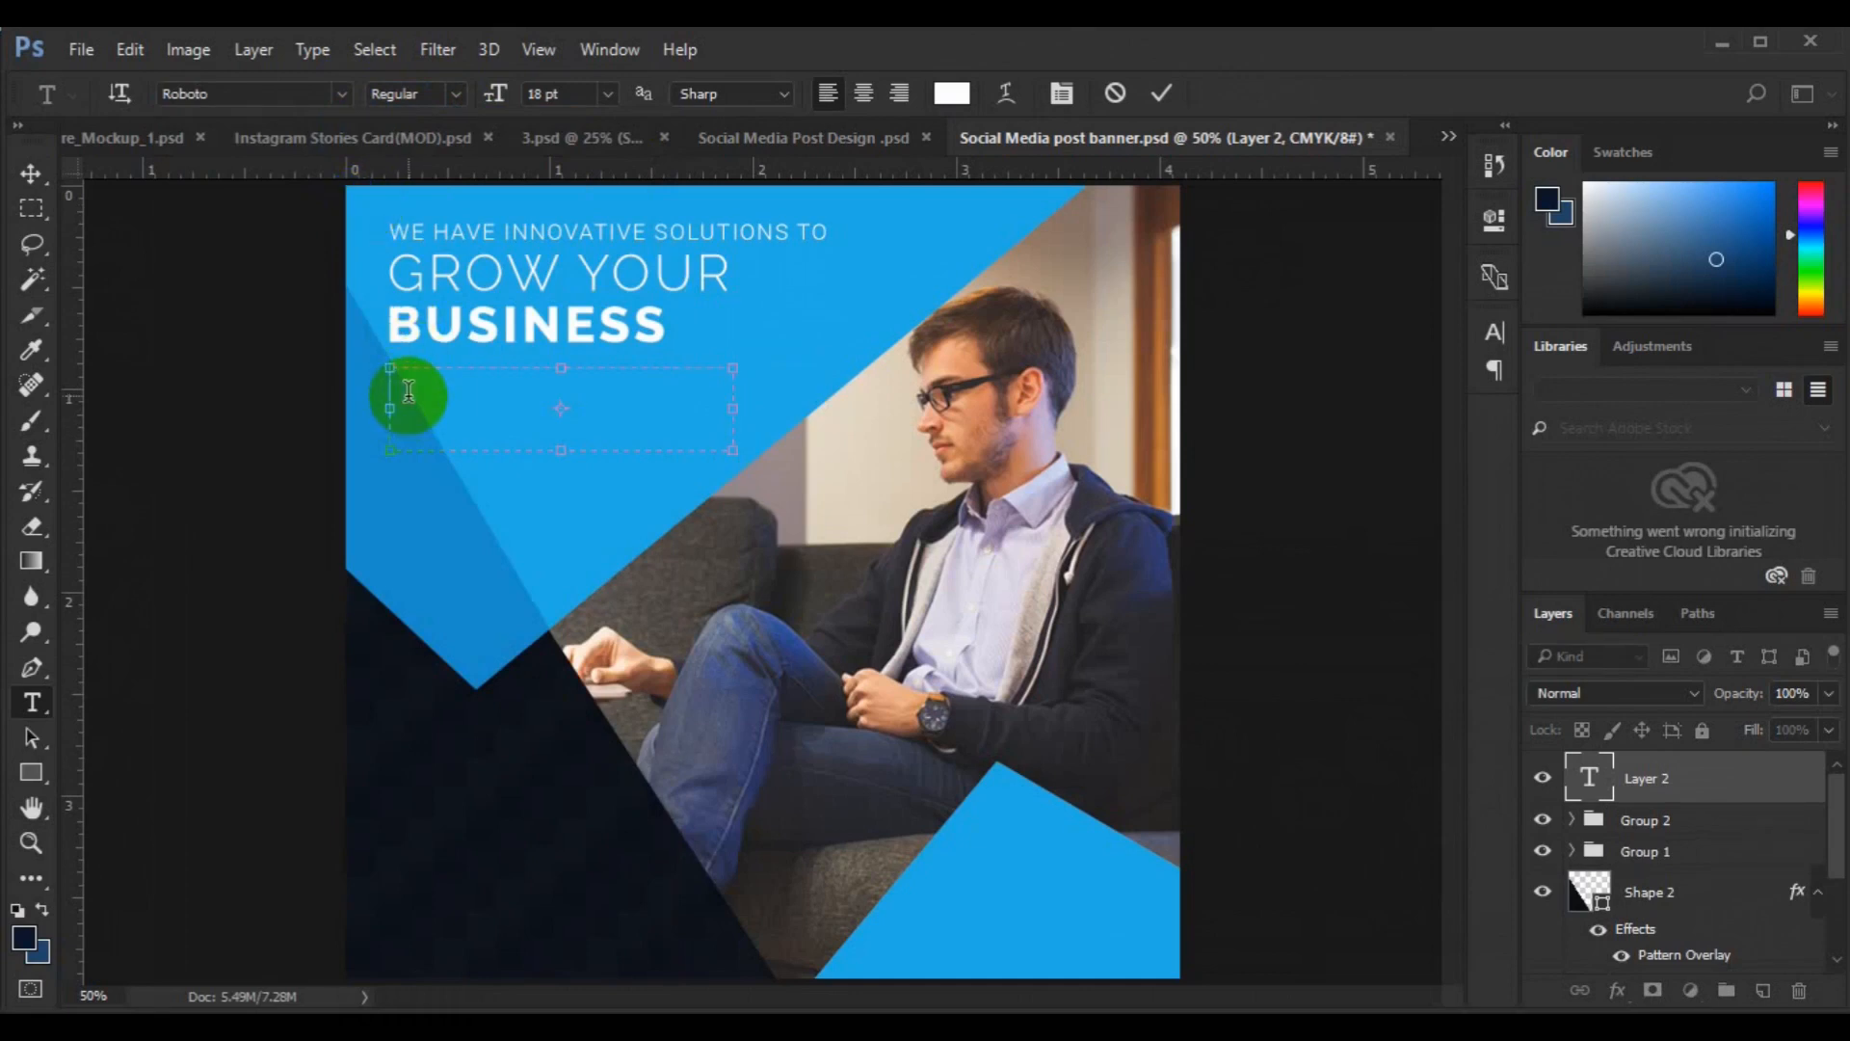
# - Fill the text box with "Lorem ipsum" placeholder text and set its font size to 6 pt
pyautogui.hotkey('ctrl', 'a')
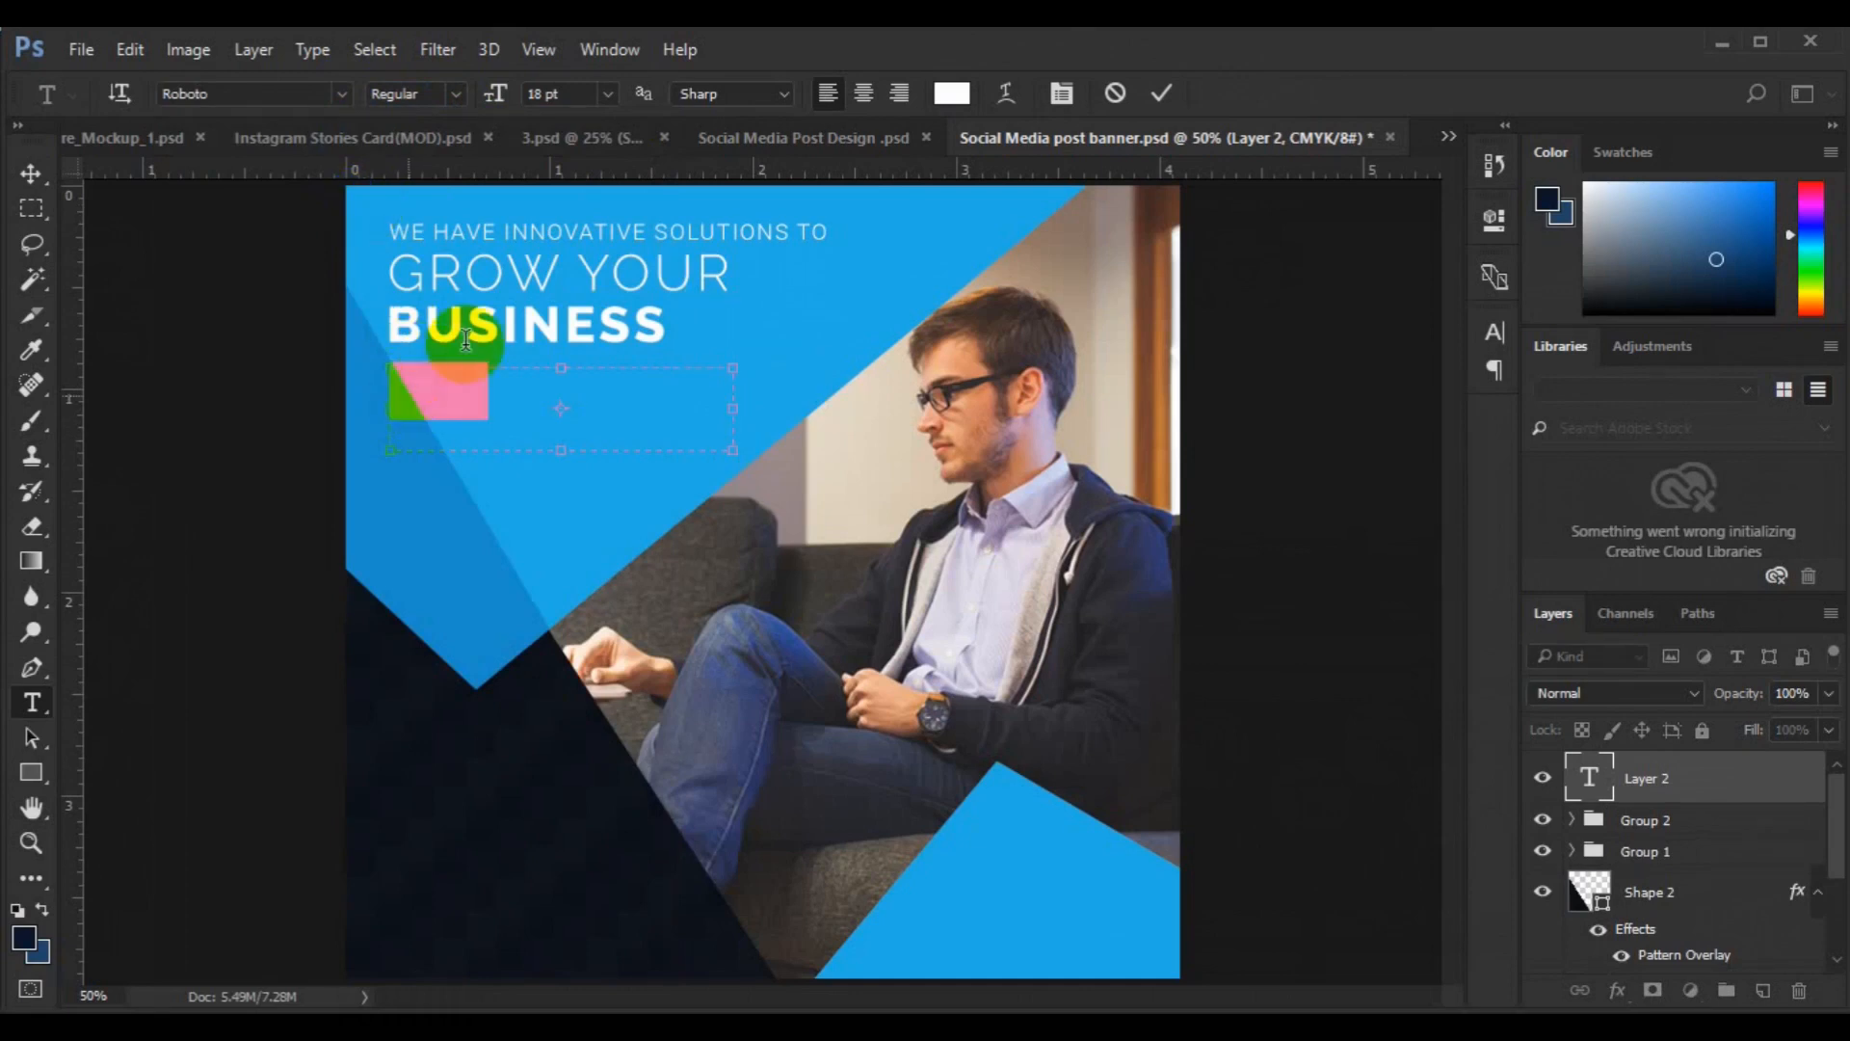
pyautogui.press('BackSpace')
pyautogui.write('Lorem ipsum')
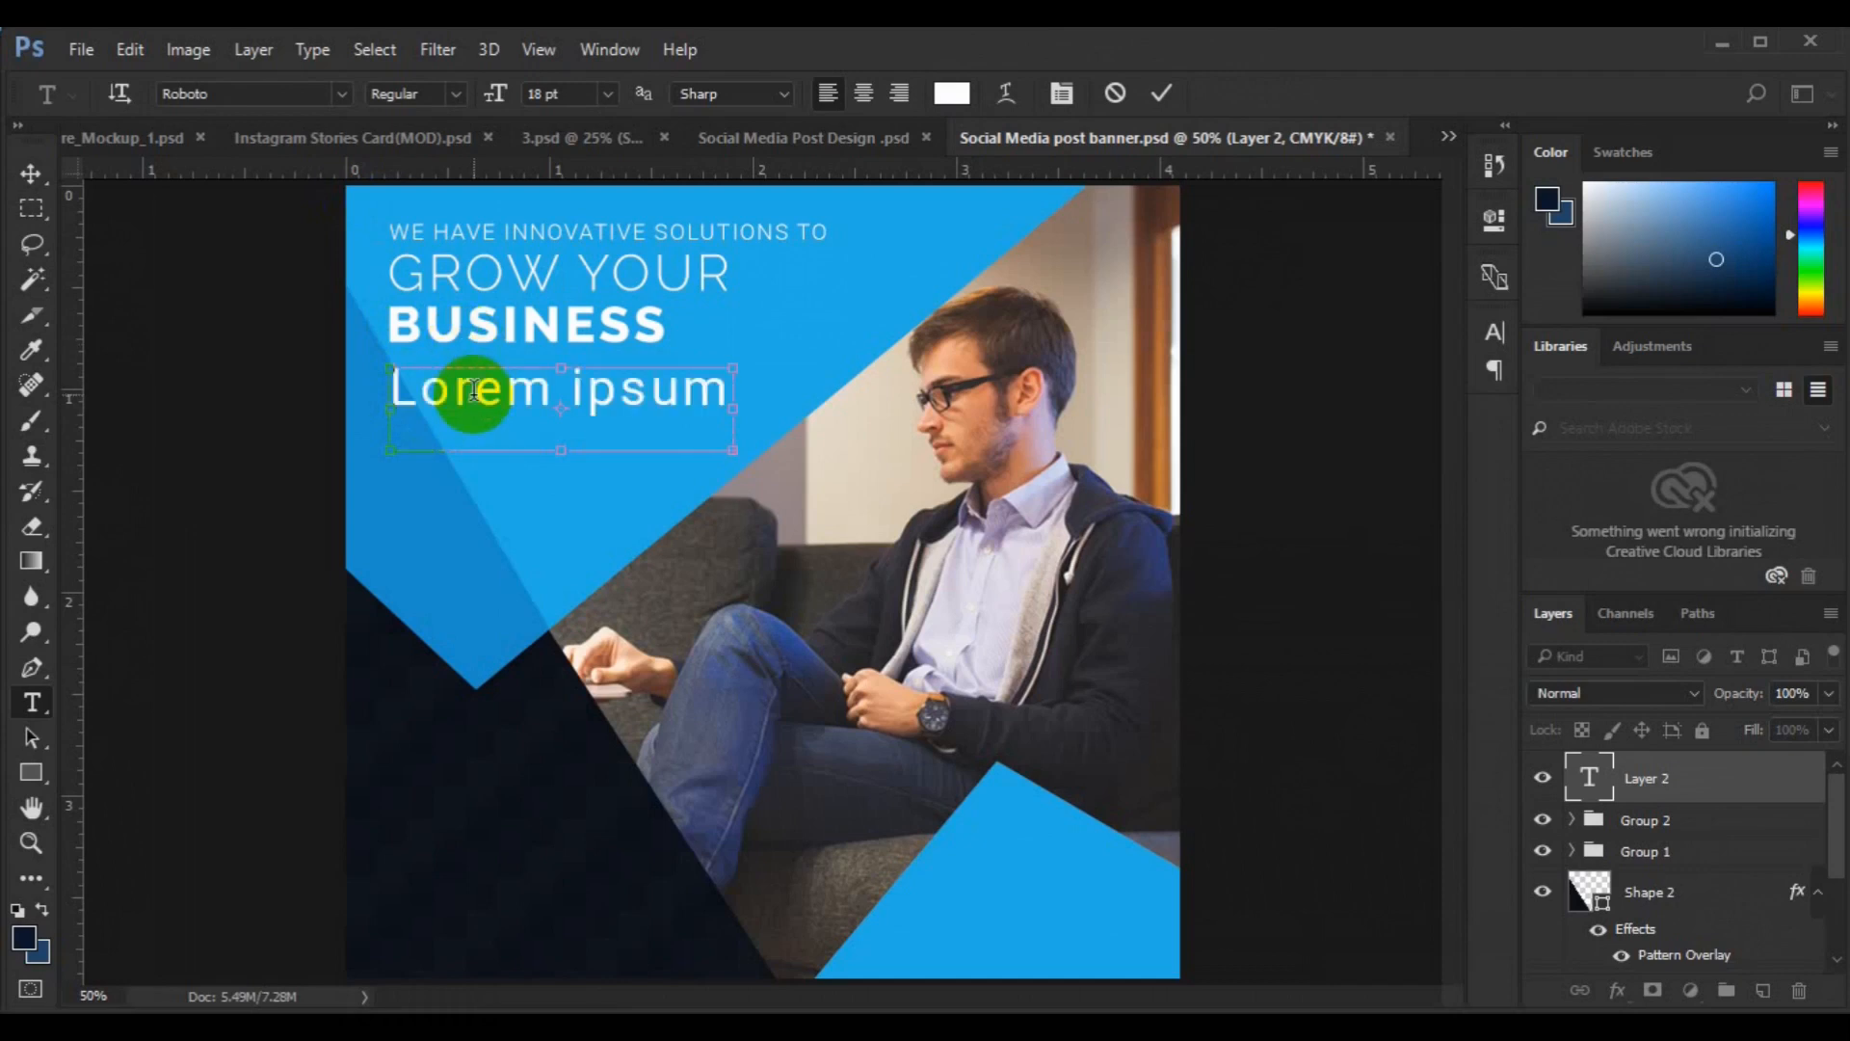
pyautogui.tripleClick(472, 390)
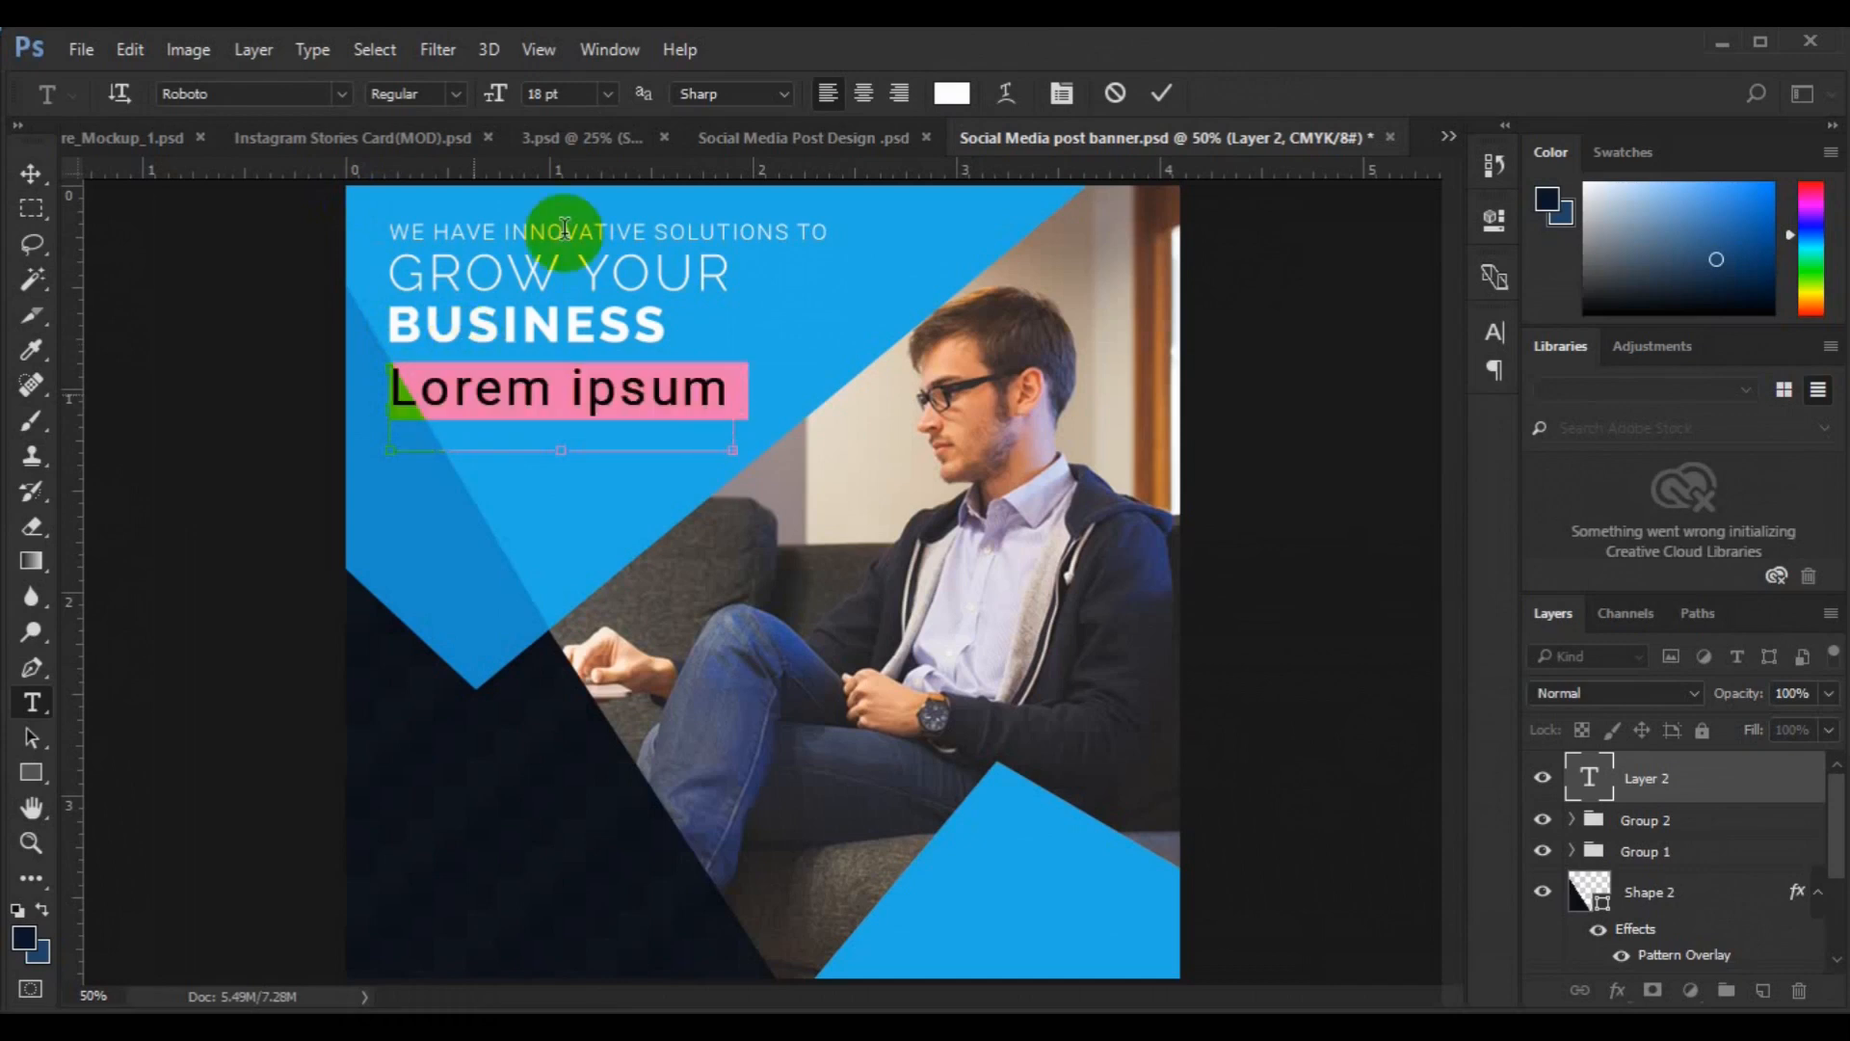
pyautogui.click(611, 94)
pyautogui.click(585, 204)
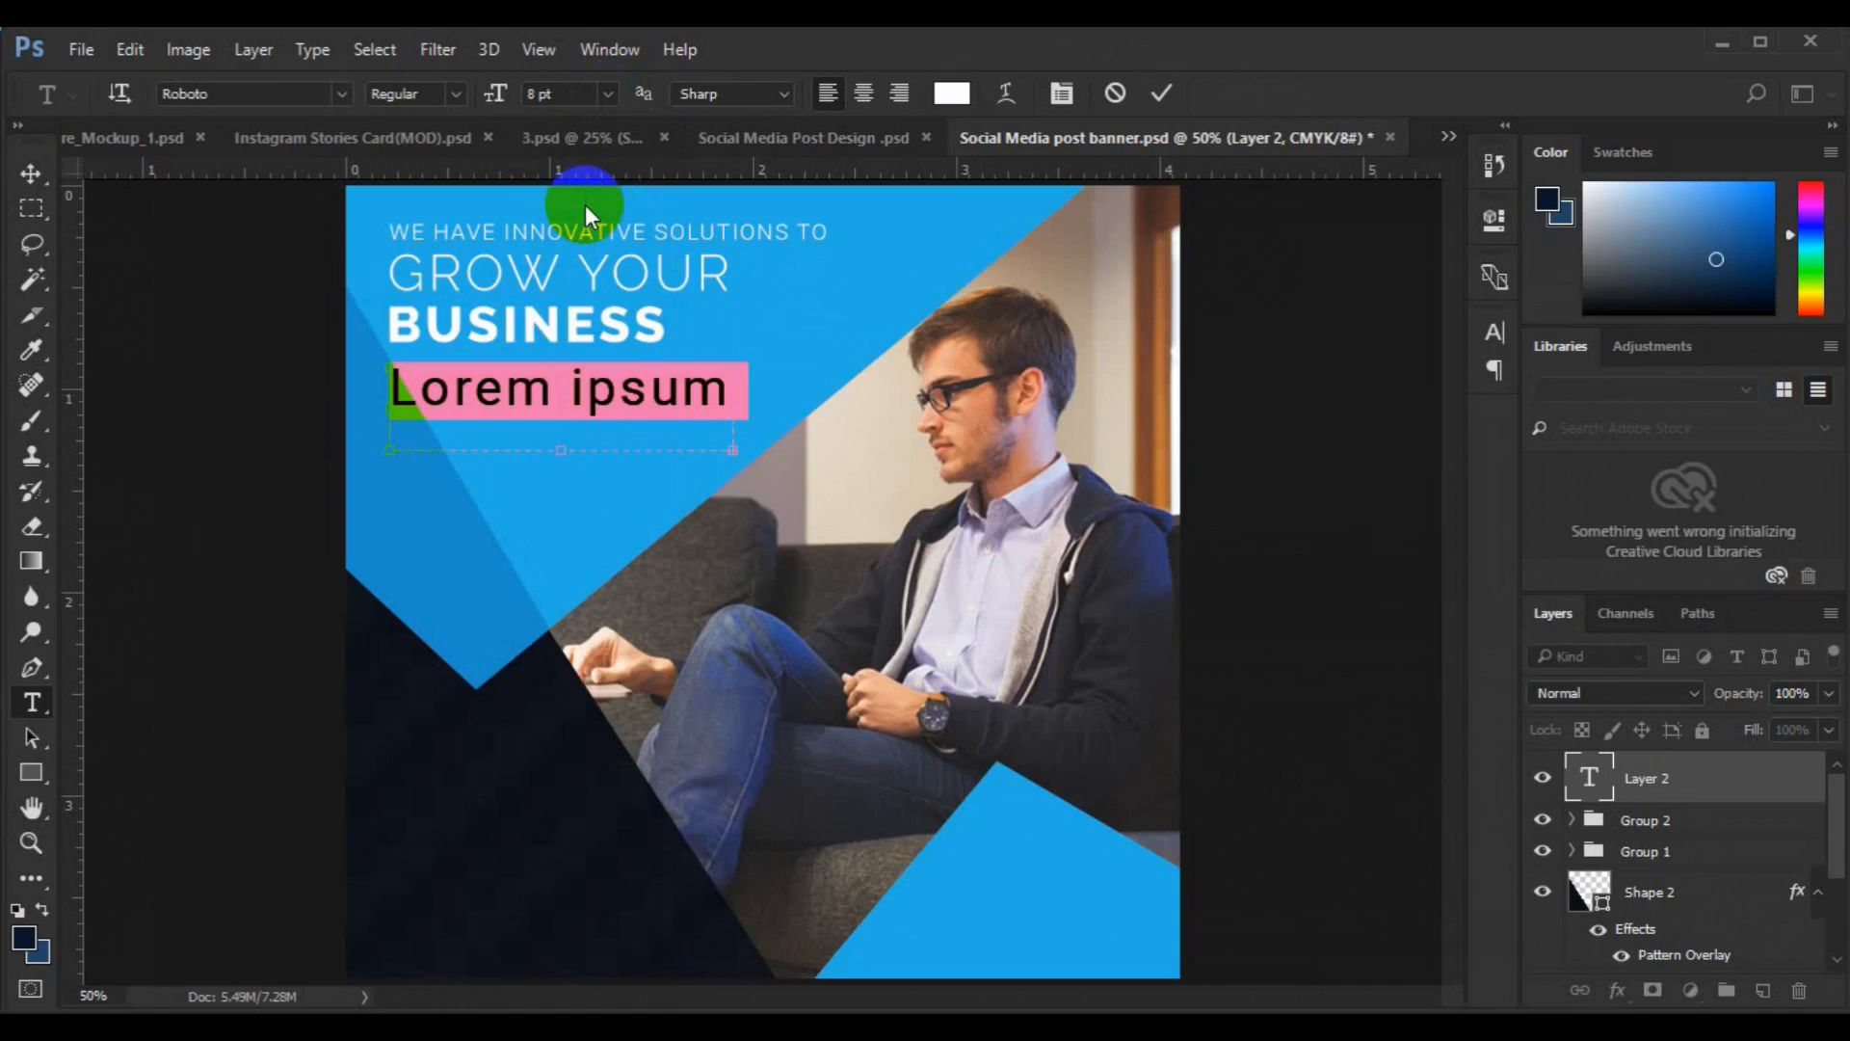
pyautogui.click(611, 93)
pyautogui.click(601, 156)
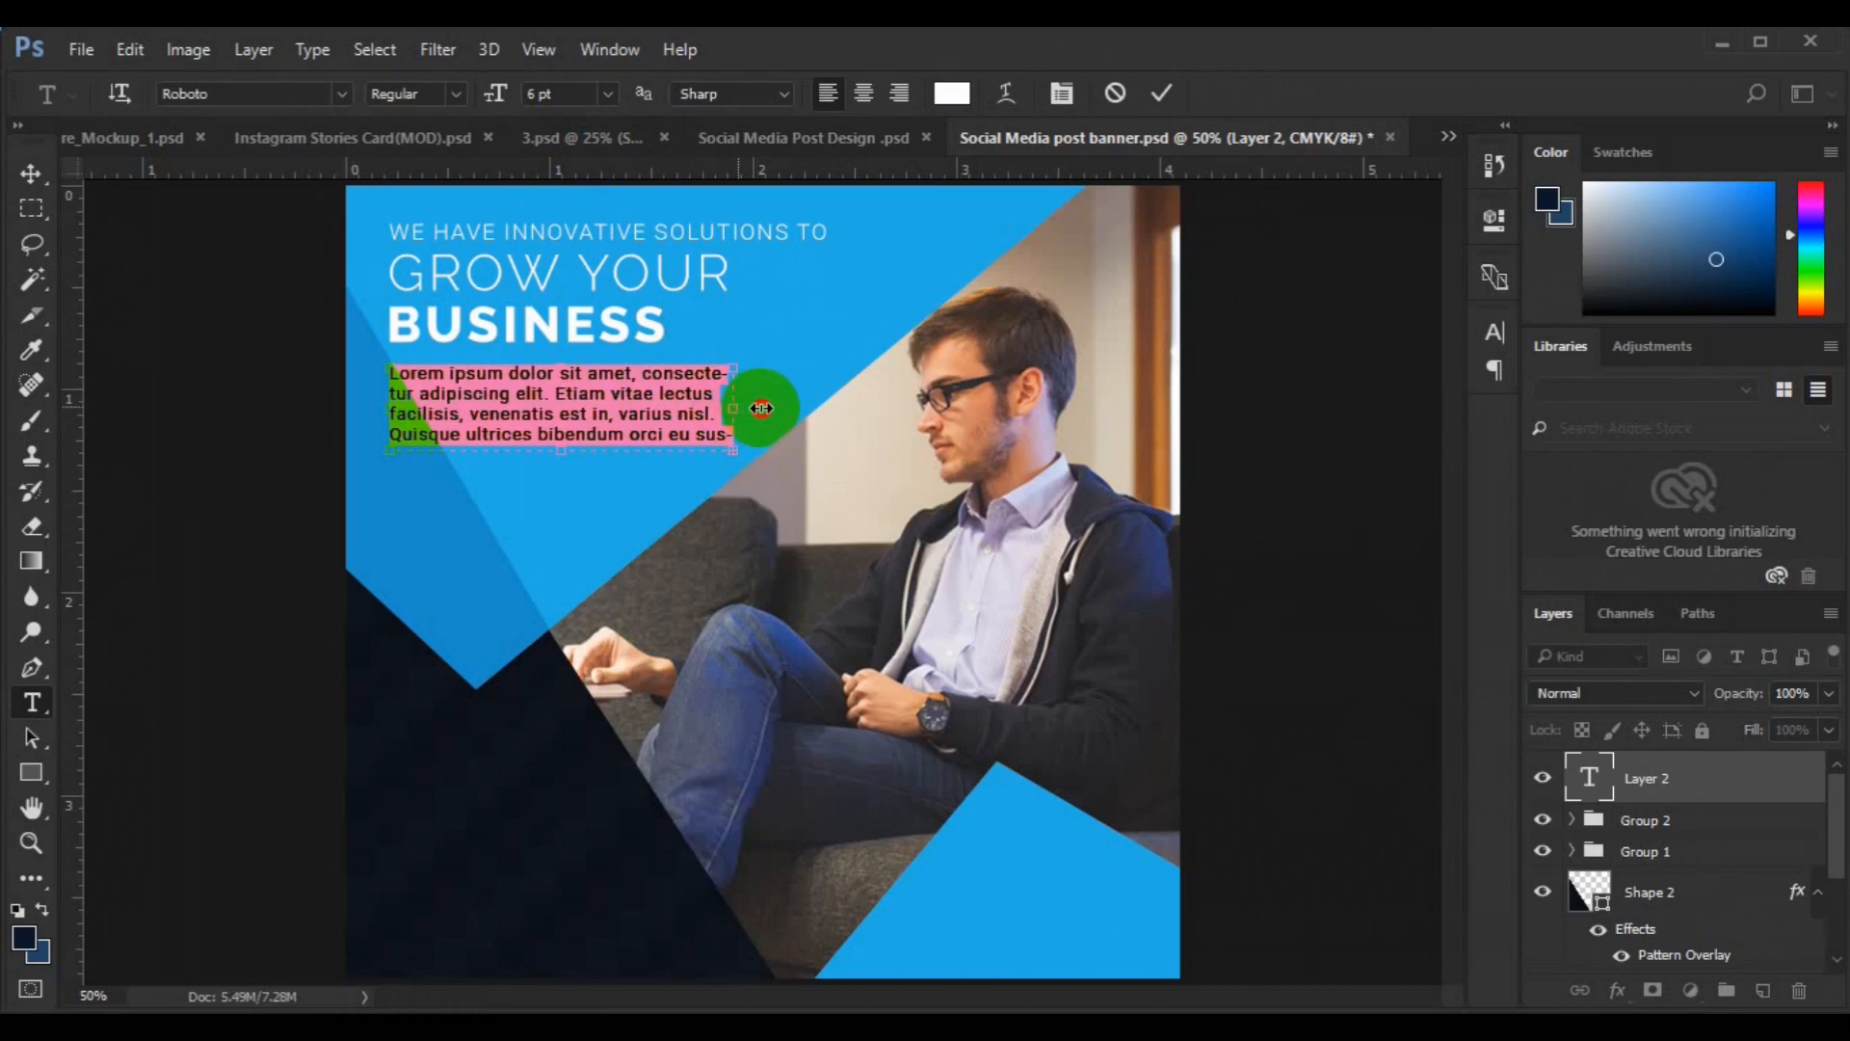
# - Trim the placeholder paragraph to three lines ending with "facilisis, venenatis est in." and commit the text
pyautogui.moveTo(764, 406); pyautogui.dragTo(731, 410)
pyautogui.moveTo(620, 425); pyautogui.dragTo(619, 419)
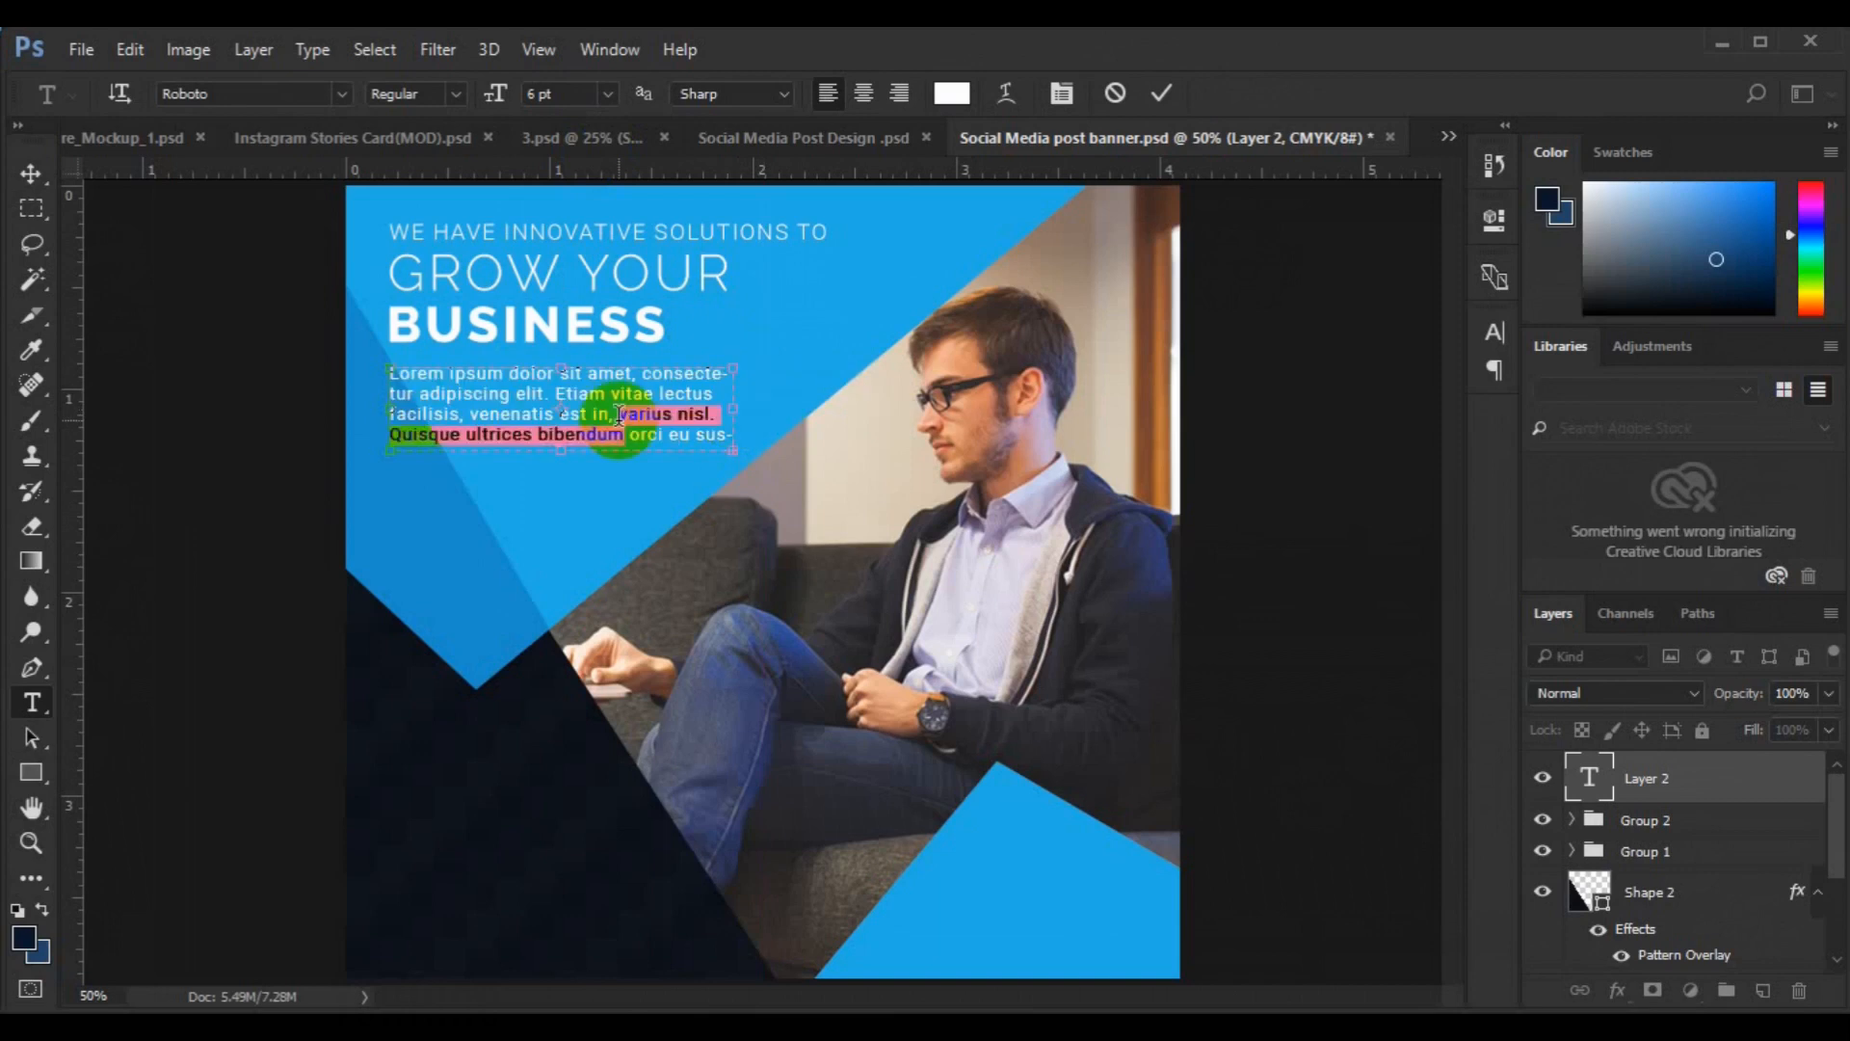
pyautogui.click(618, 417)
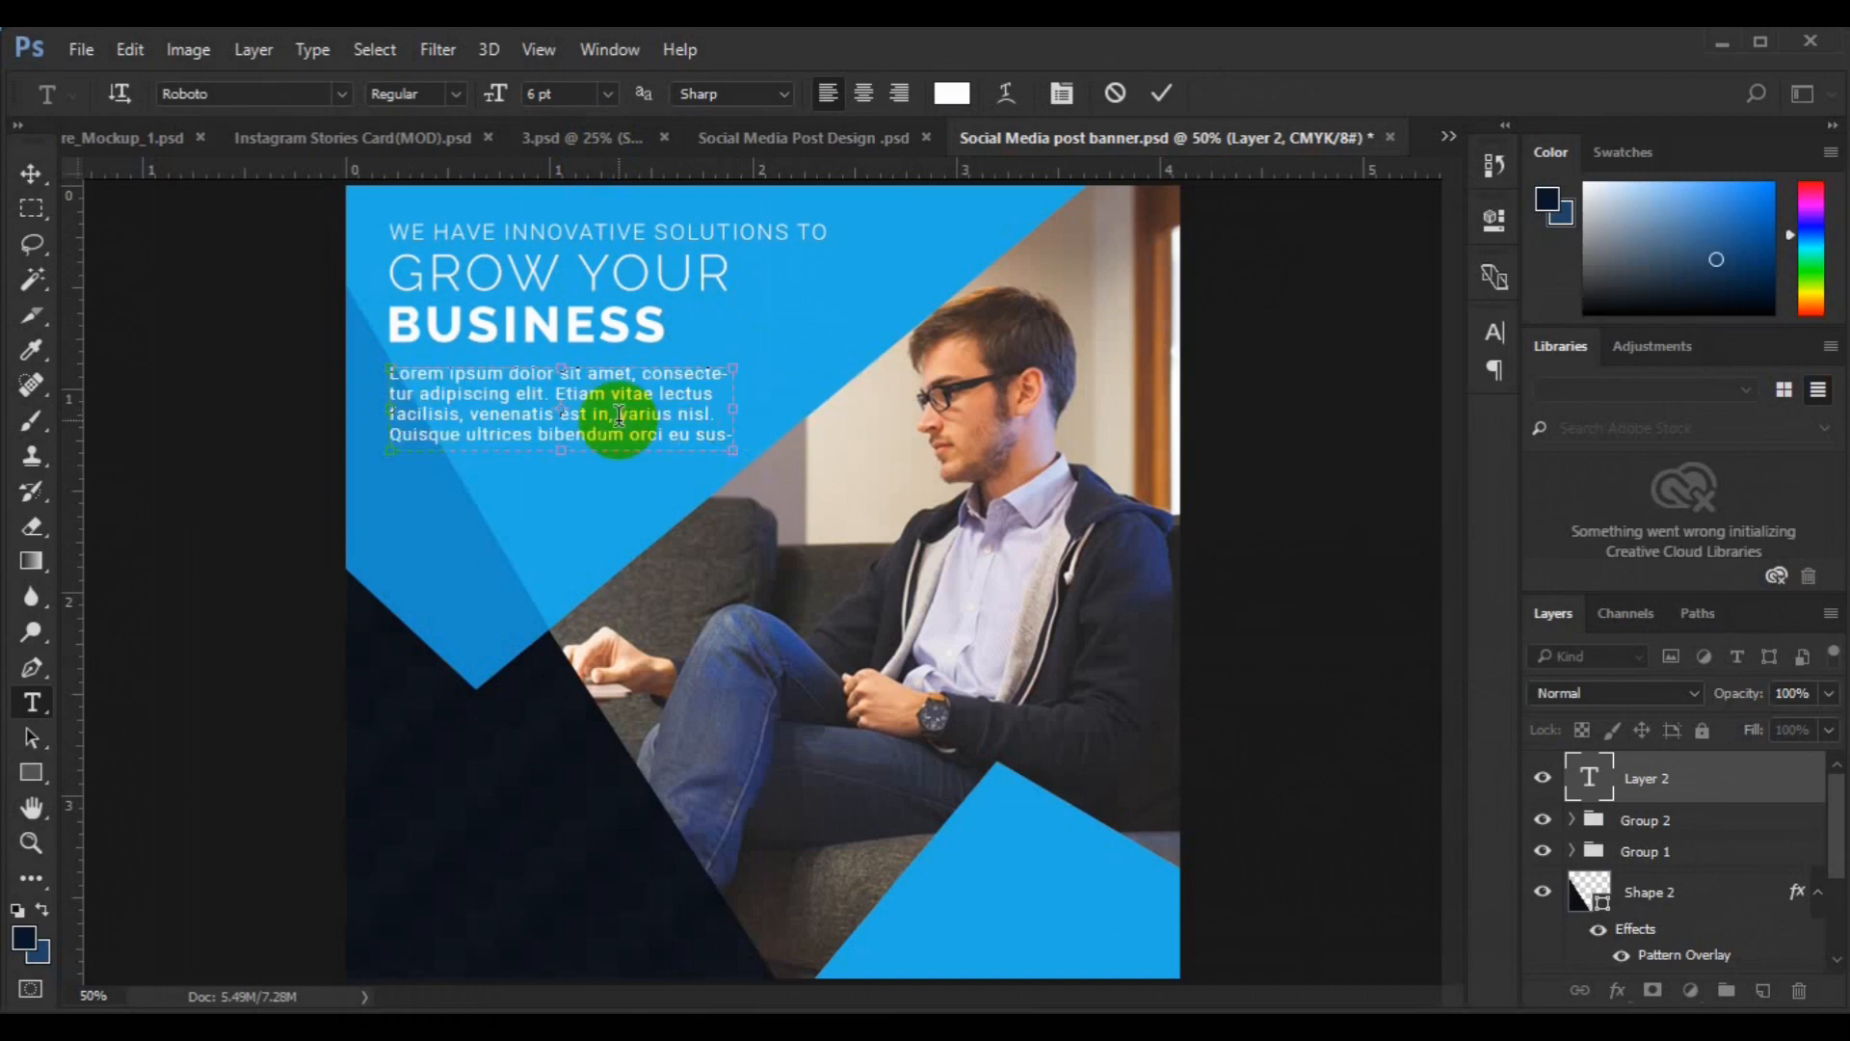
pyautogui.click(31, 173)
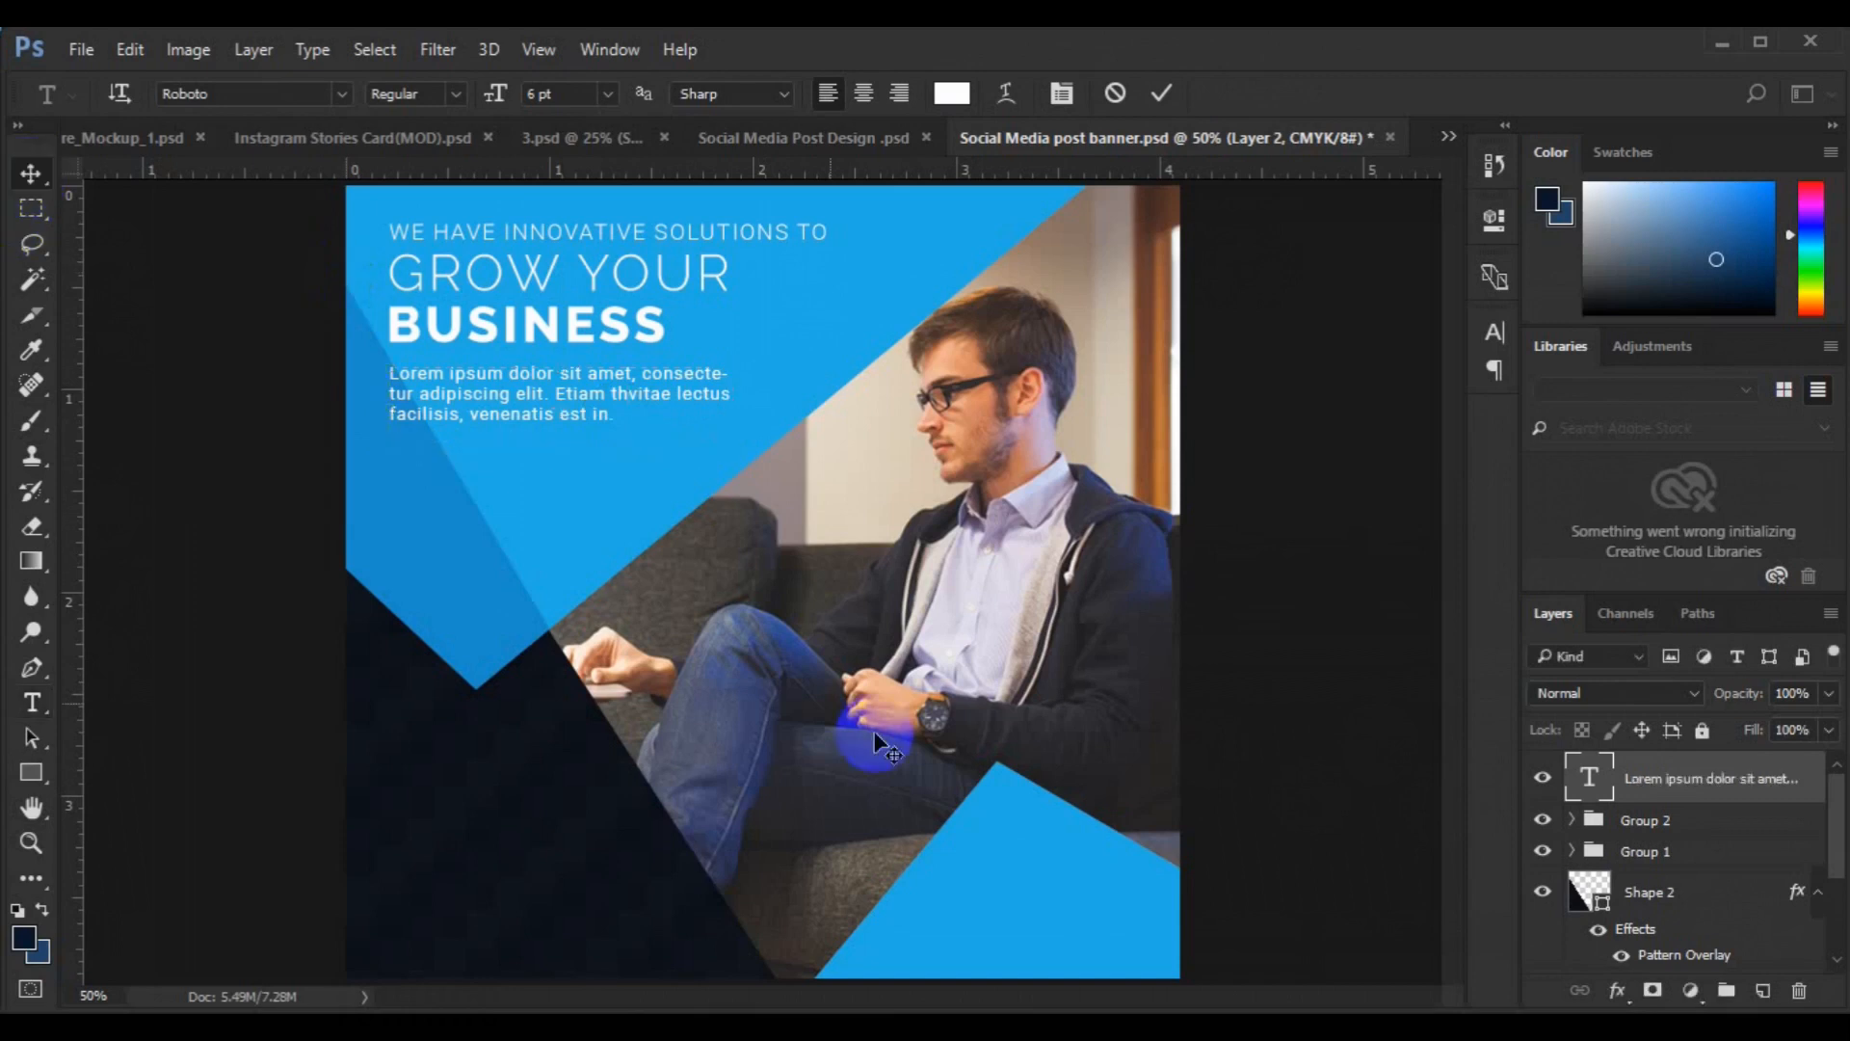
# - Align the left edges of the Lorem ipsum paragraph and Group 2, and nudge both slightly down
pyautogui.keyDown('ctrl'); pyautogui.click(1644, 821); pyautogui.keyUp('ctrl')
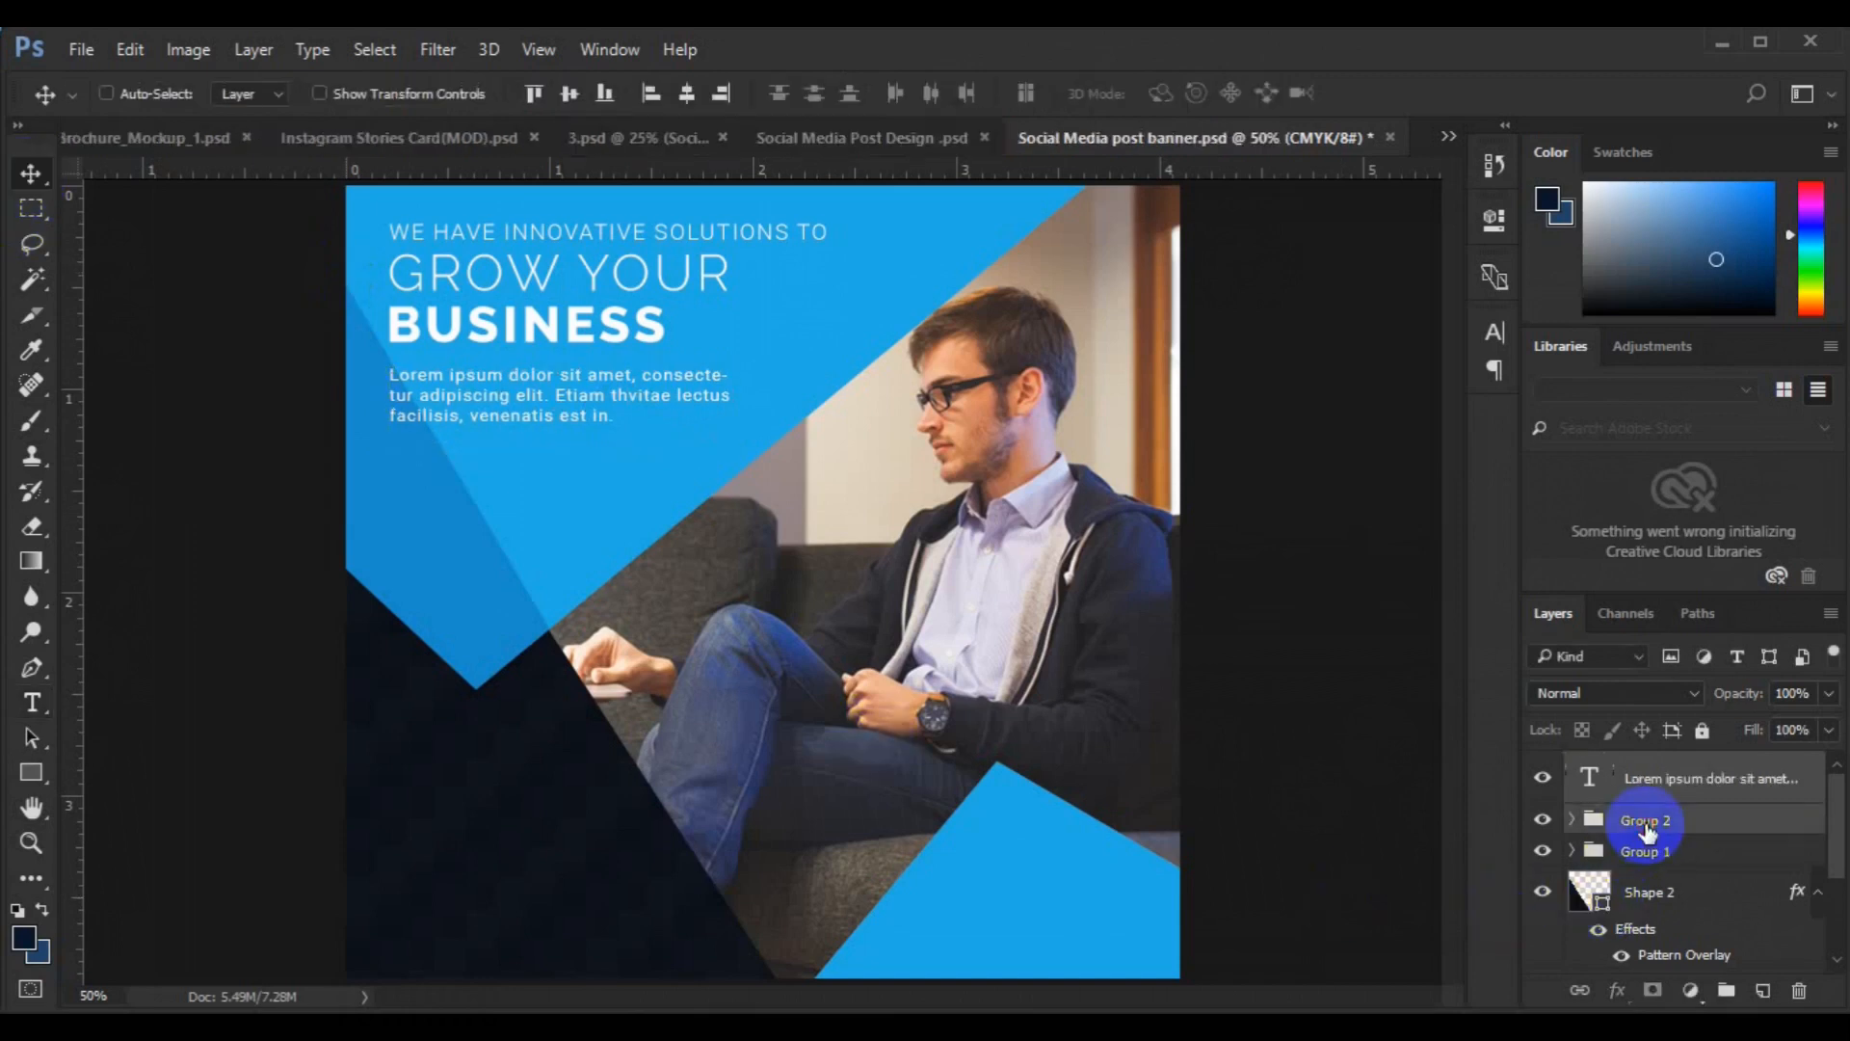
pyautogui.click(644, 104)
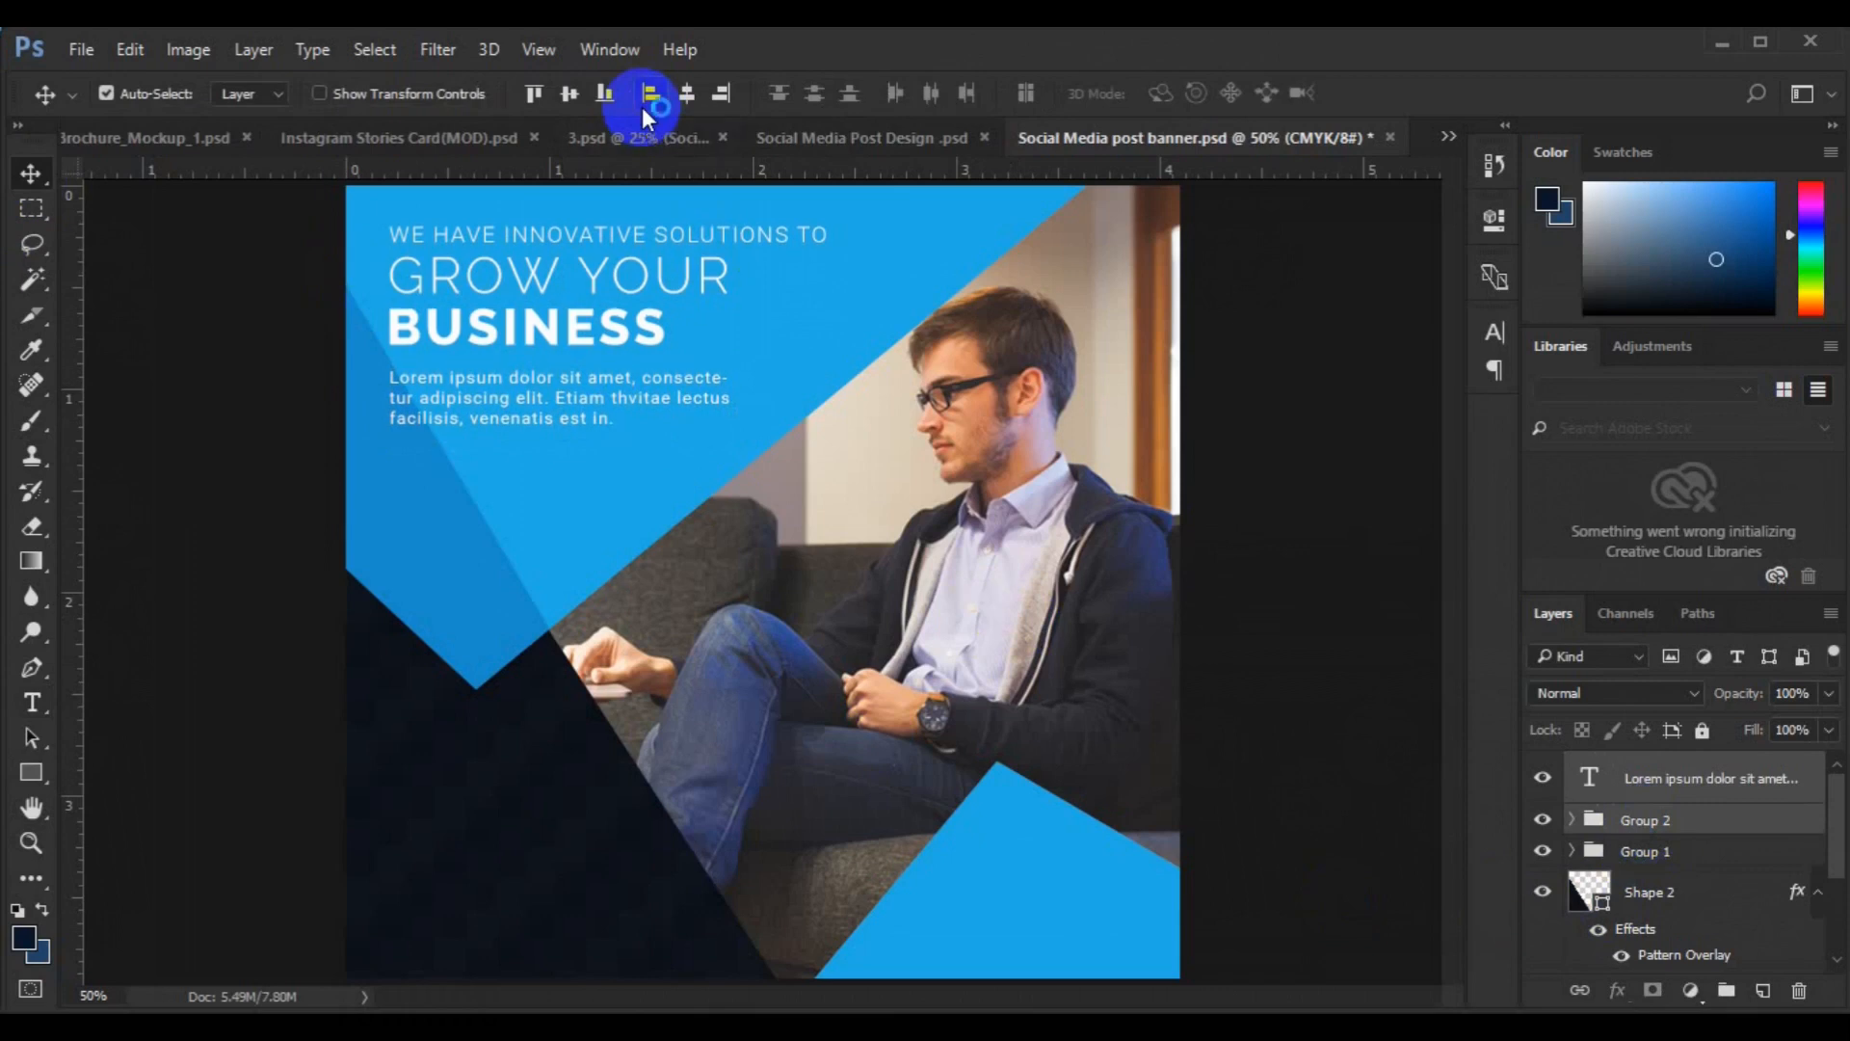
pyautogui.click(642, 104)
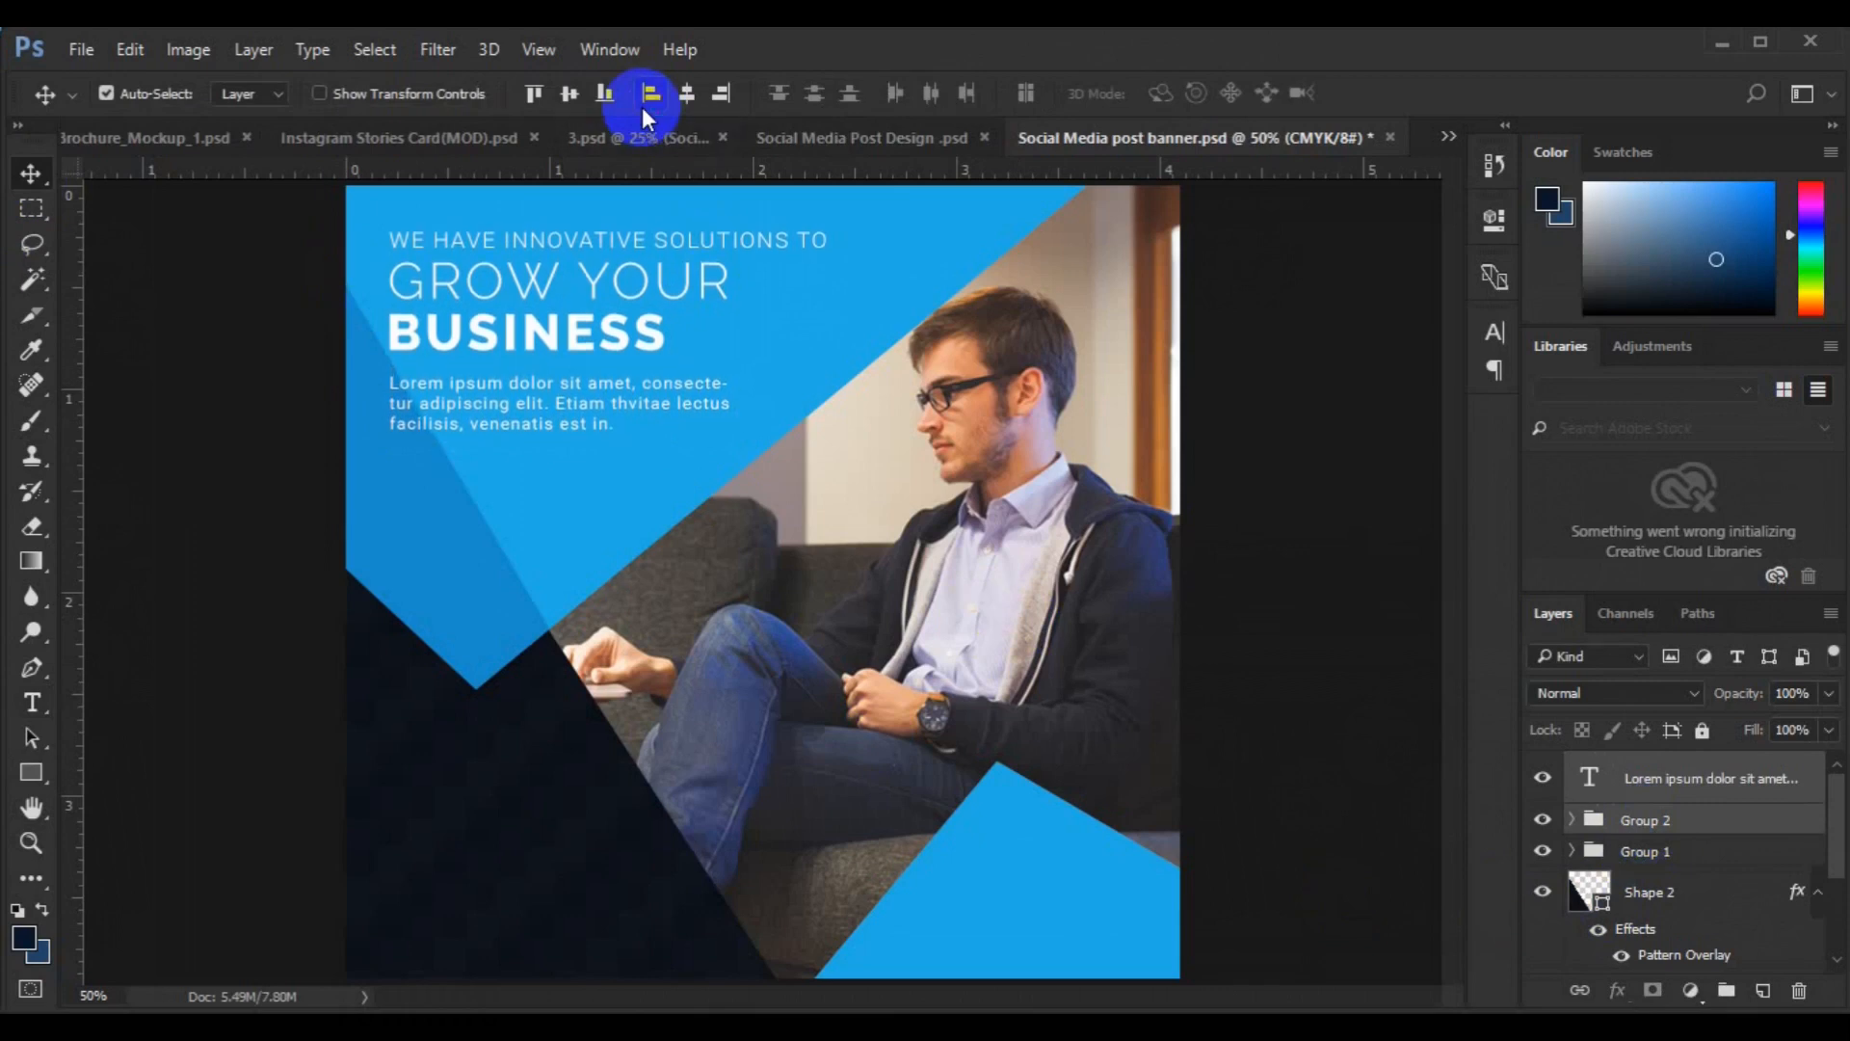
pyautogui.click(641, 104)
pyautogui.click(641, 104)
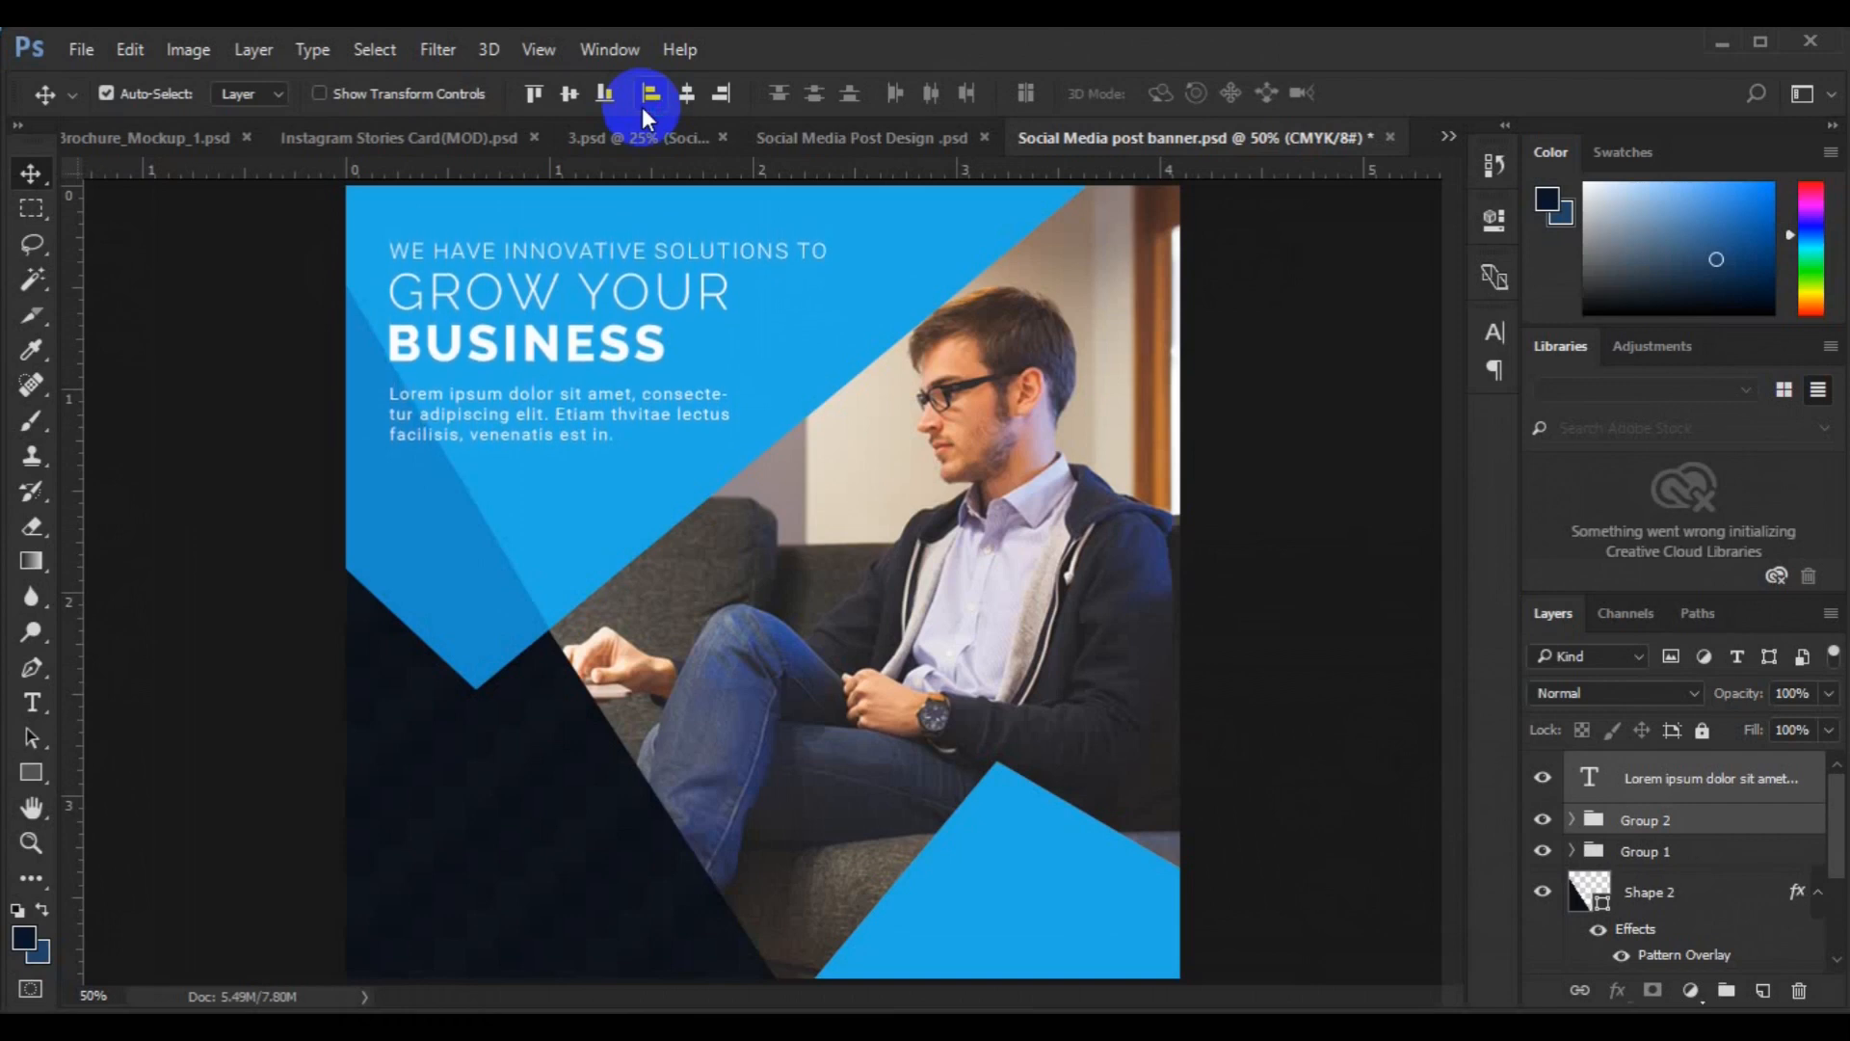
pyautogui.click(642, 104)
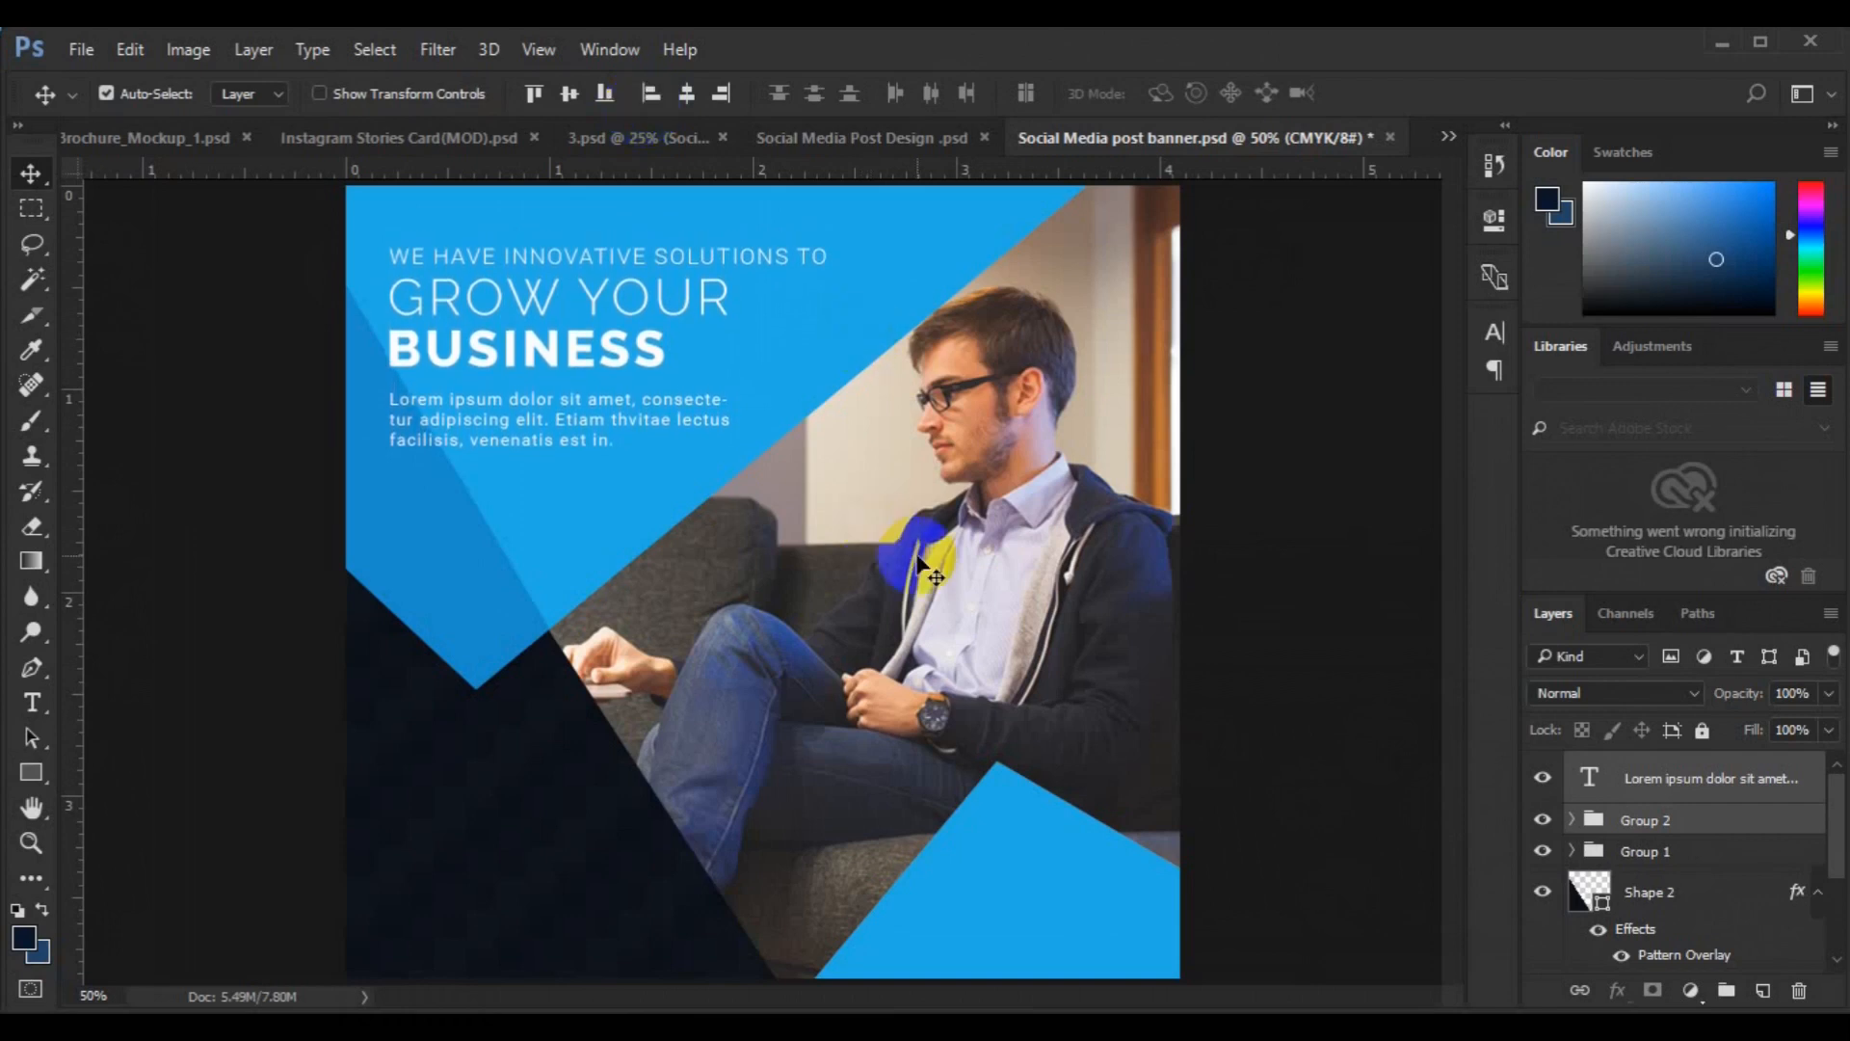
# - Add a new layer above the lower blue shape and choose the fleur-de-lis custom shape with a white fill
pyautogui.click(1043, 891)
pyautogui.click(31, 774)
pyautogui.moveTo(31, 786); pyautogui.dragTo(135, 904)
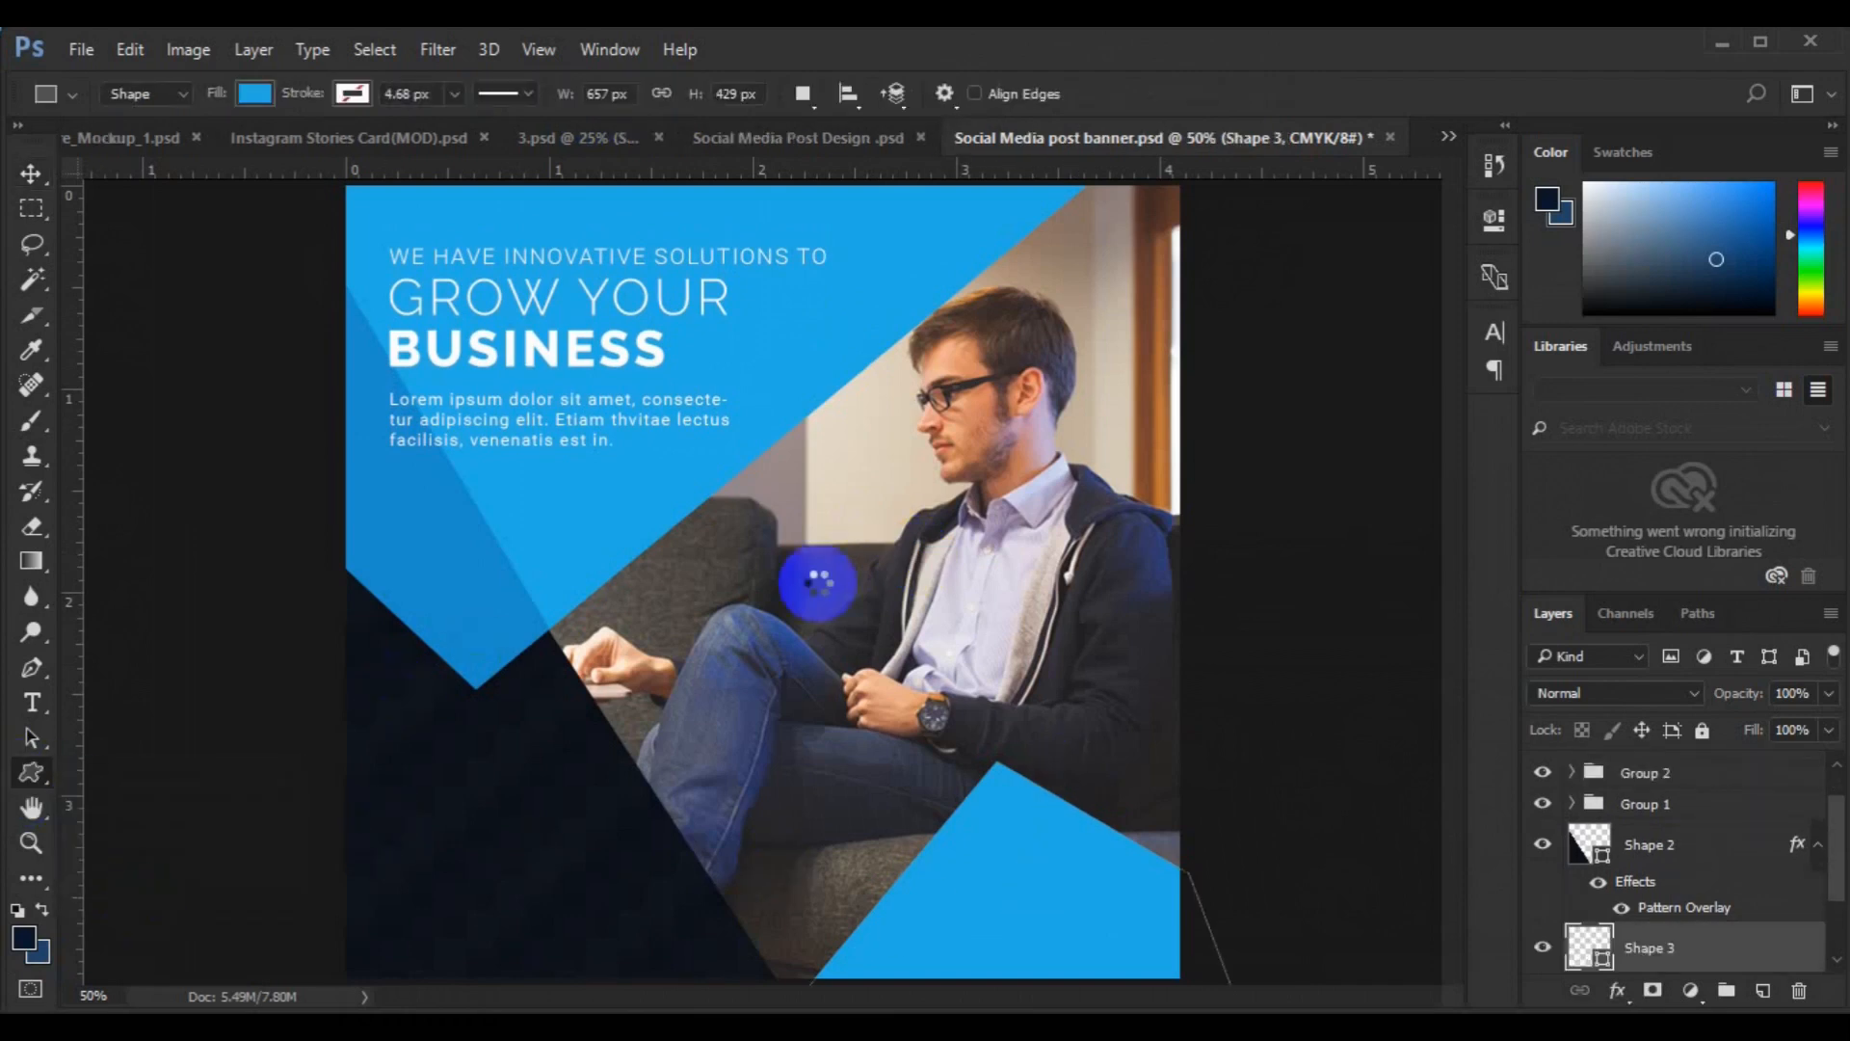
pyautogui.click(1762, 990)
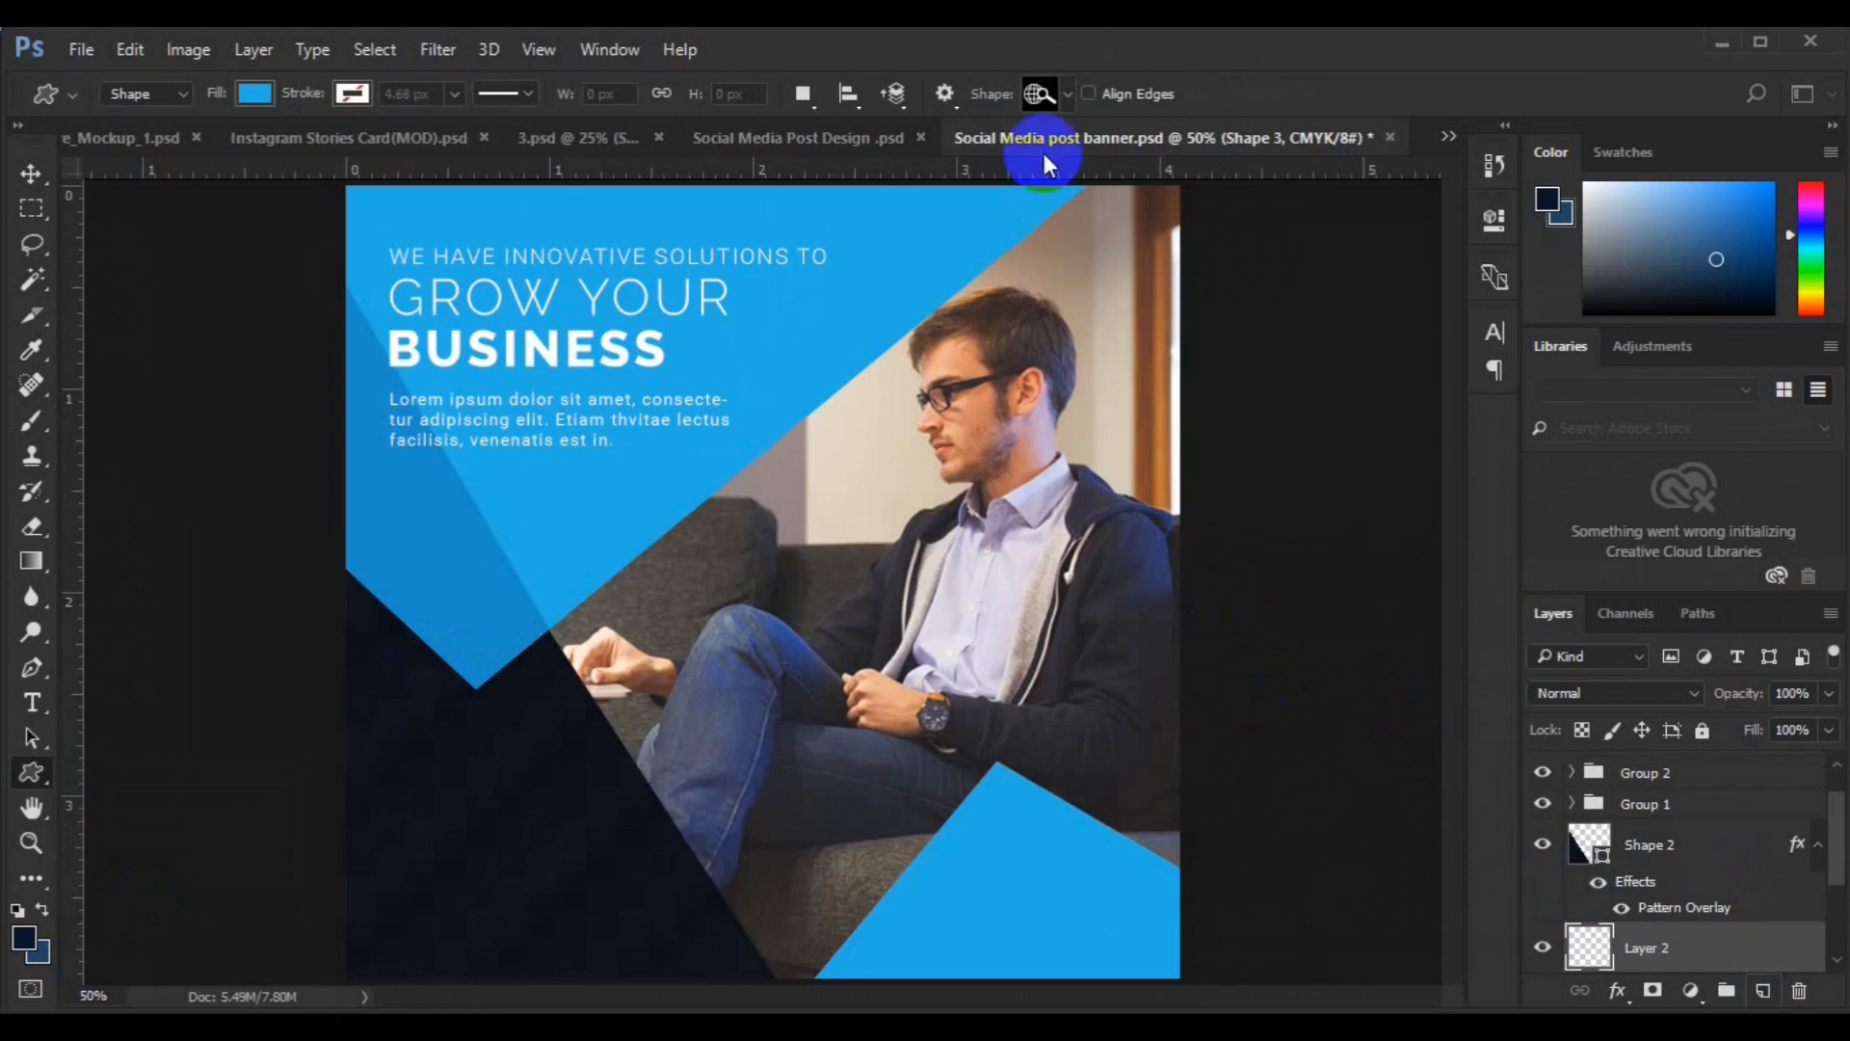
pyautogui.click(1063, 100)
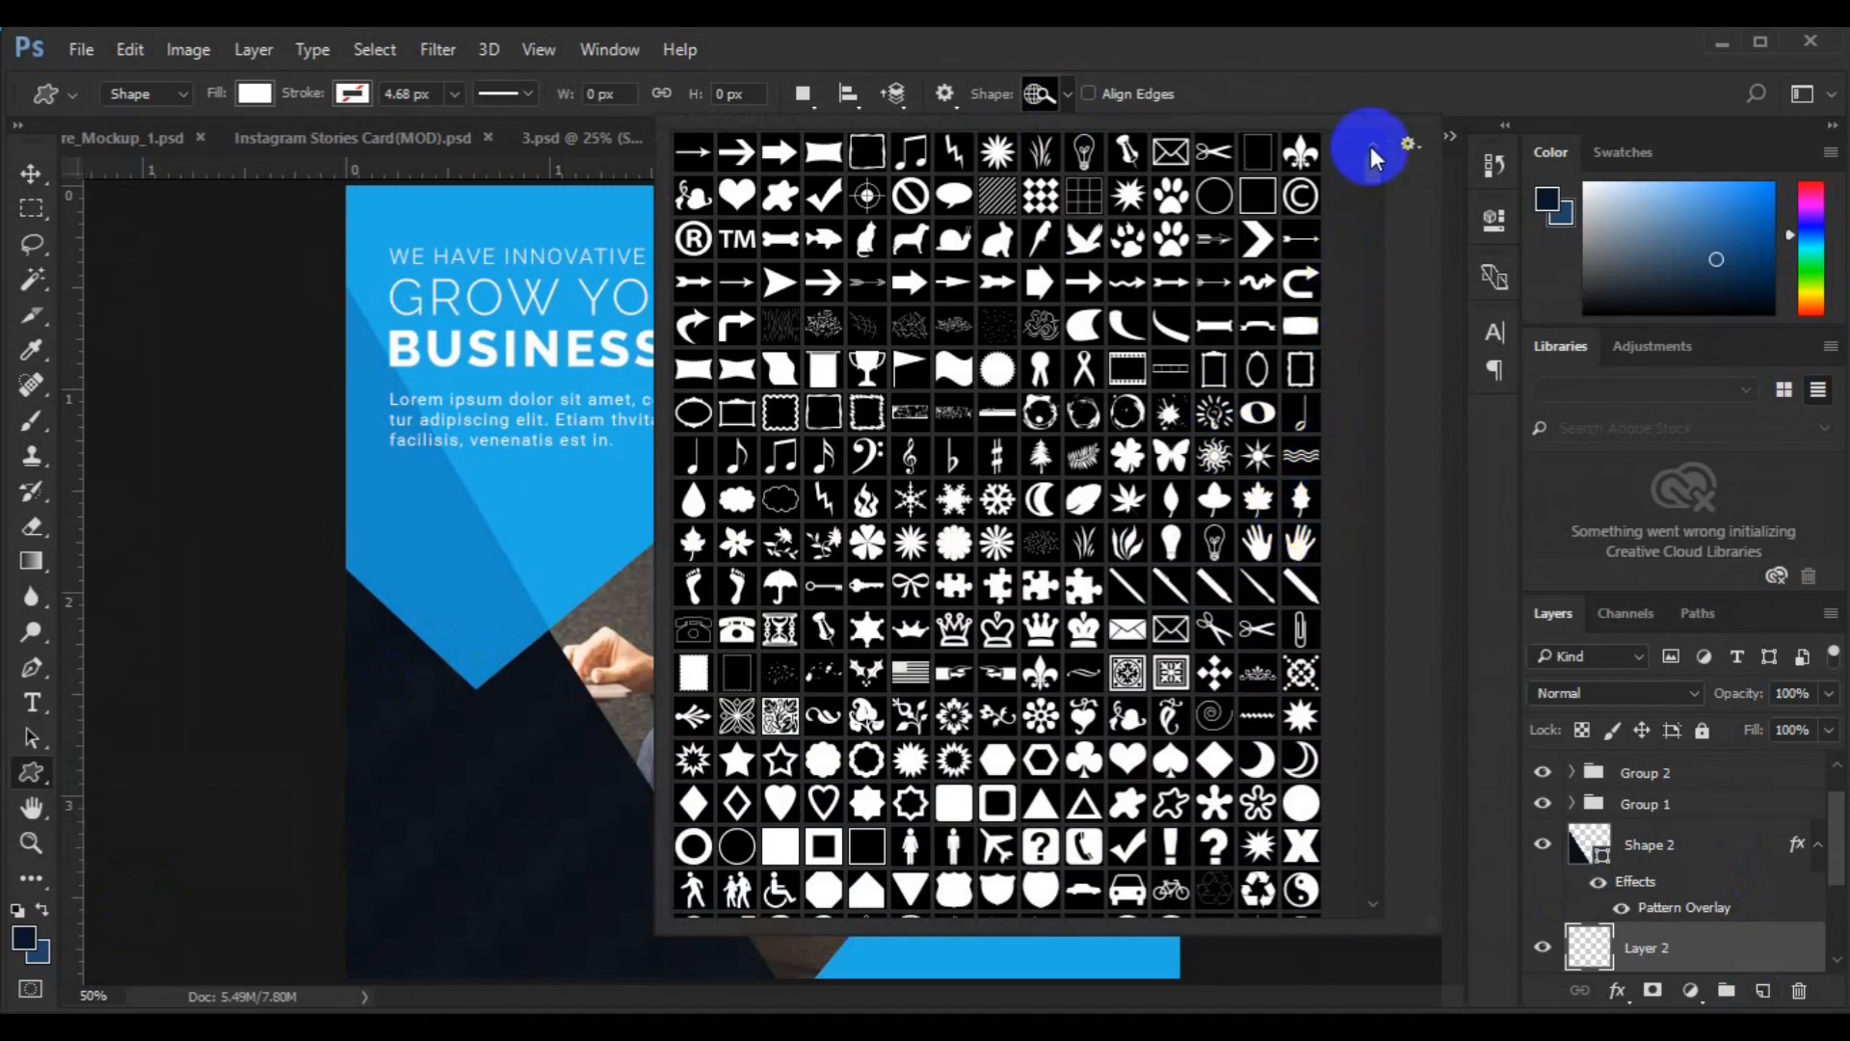
pyautogui.moveTo(1372, 162); pyautogui.dragTo(1373, 204)
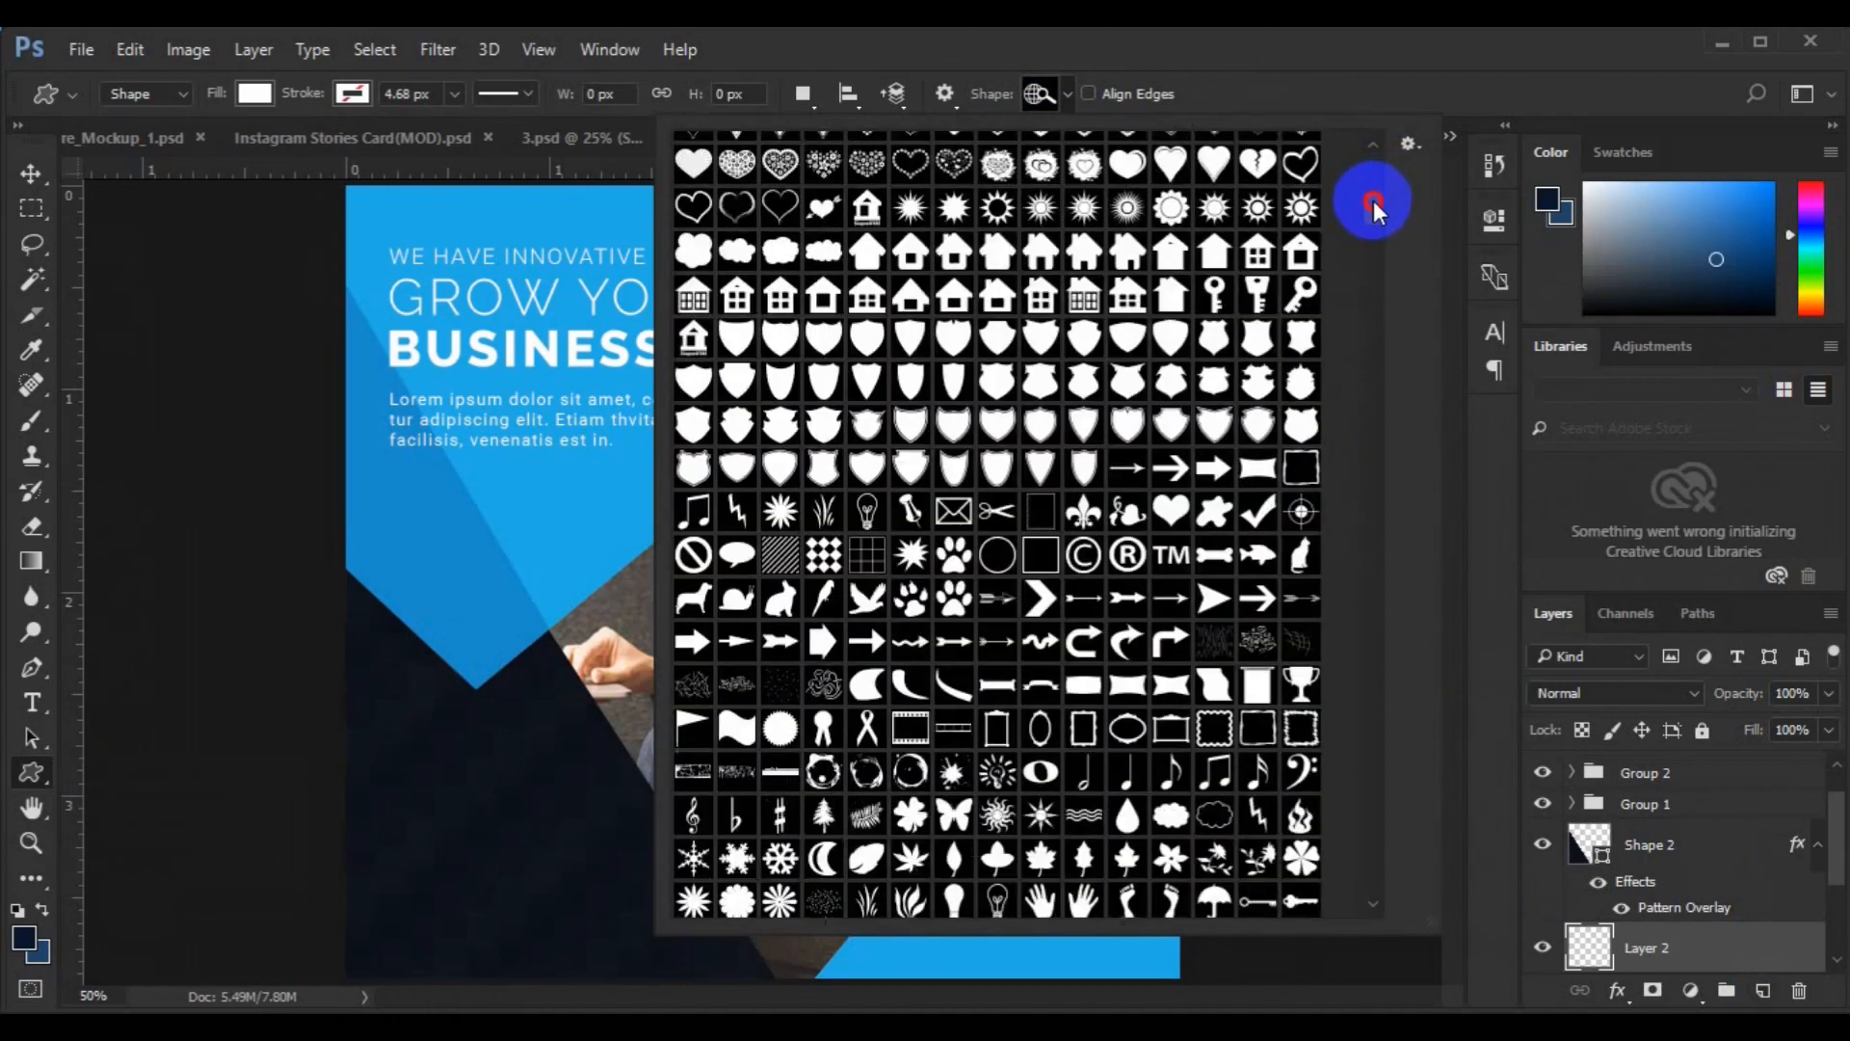
pyautogui.click(1082, 510)
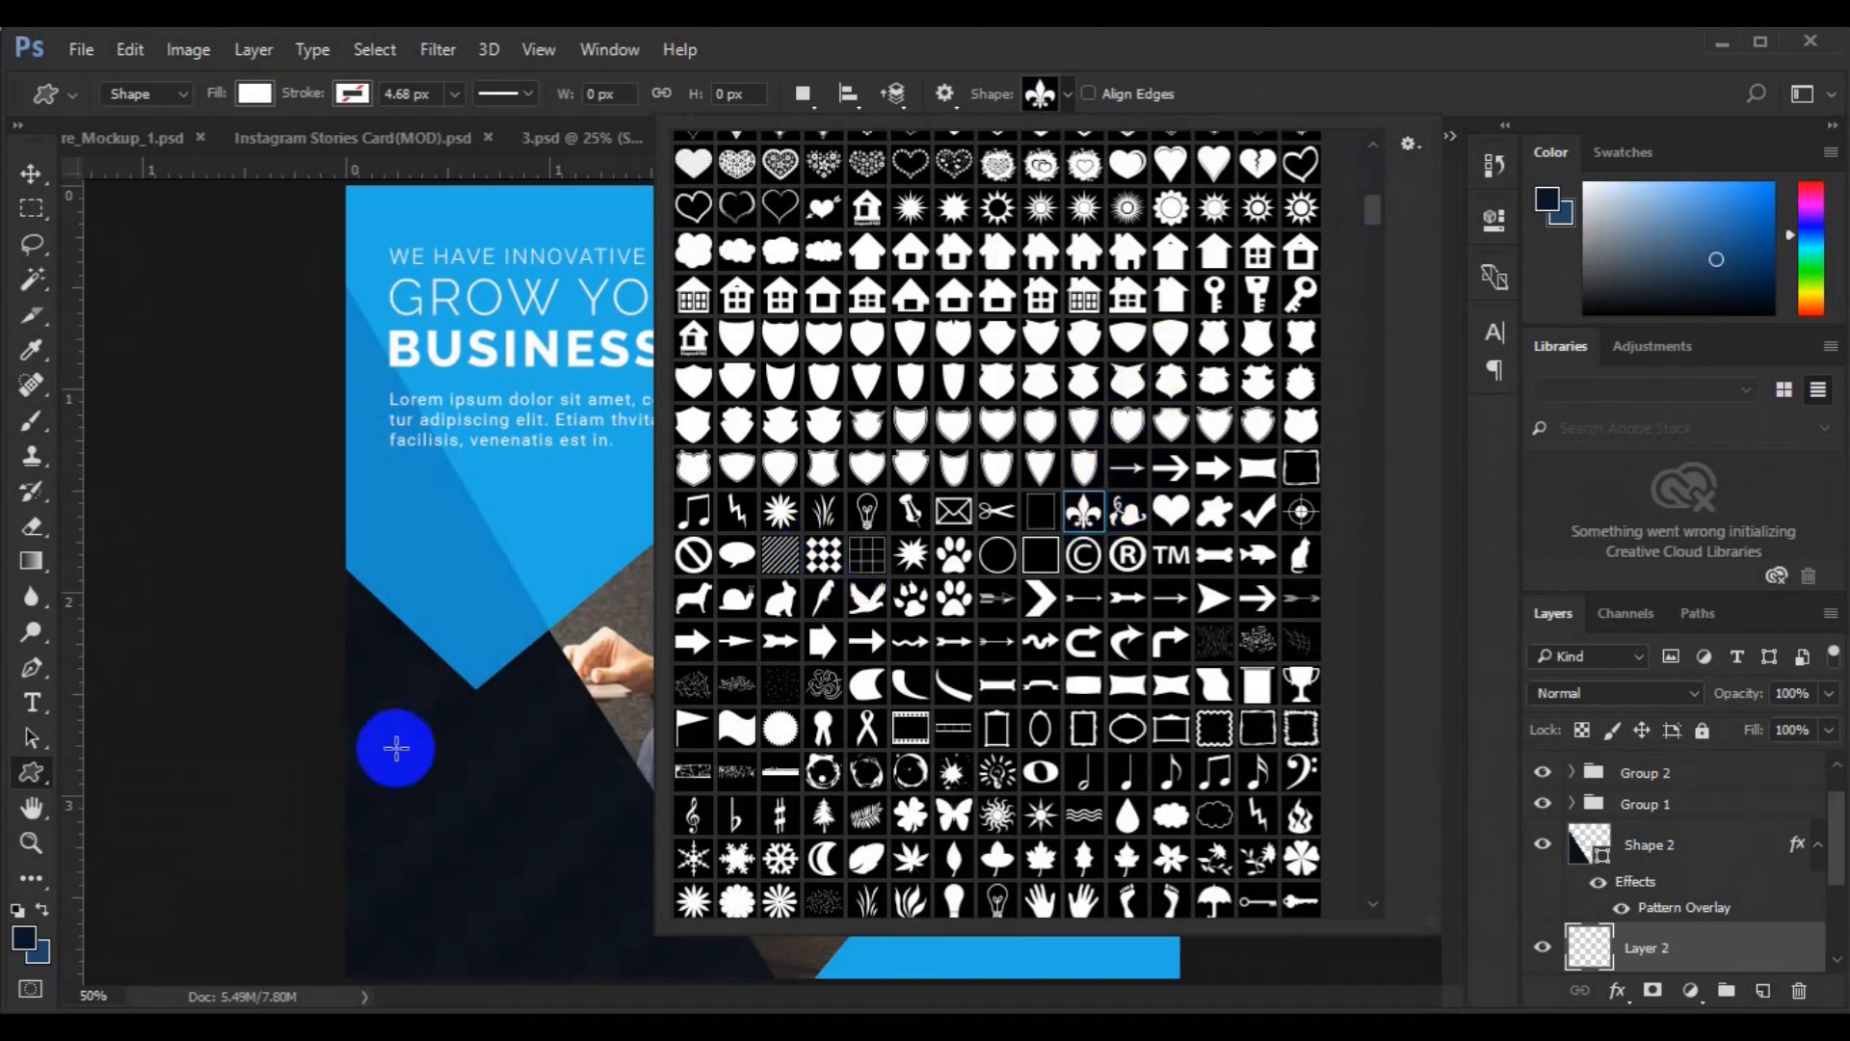
pyautogui.click(27, 774)
# - Draw a white fleur-de-lis about 112 by 118 px and move it to the middle of the lower blue shape
pyautogui.moveTo(967, 838); pyautogui.dragTo(1044, 910)
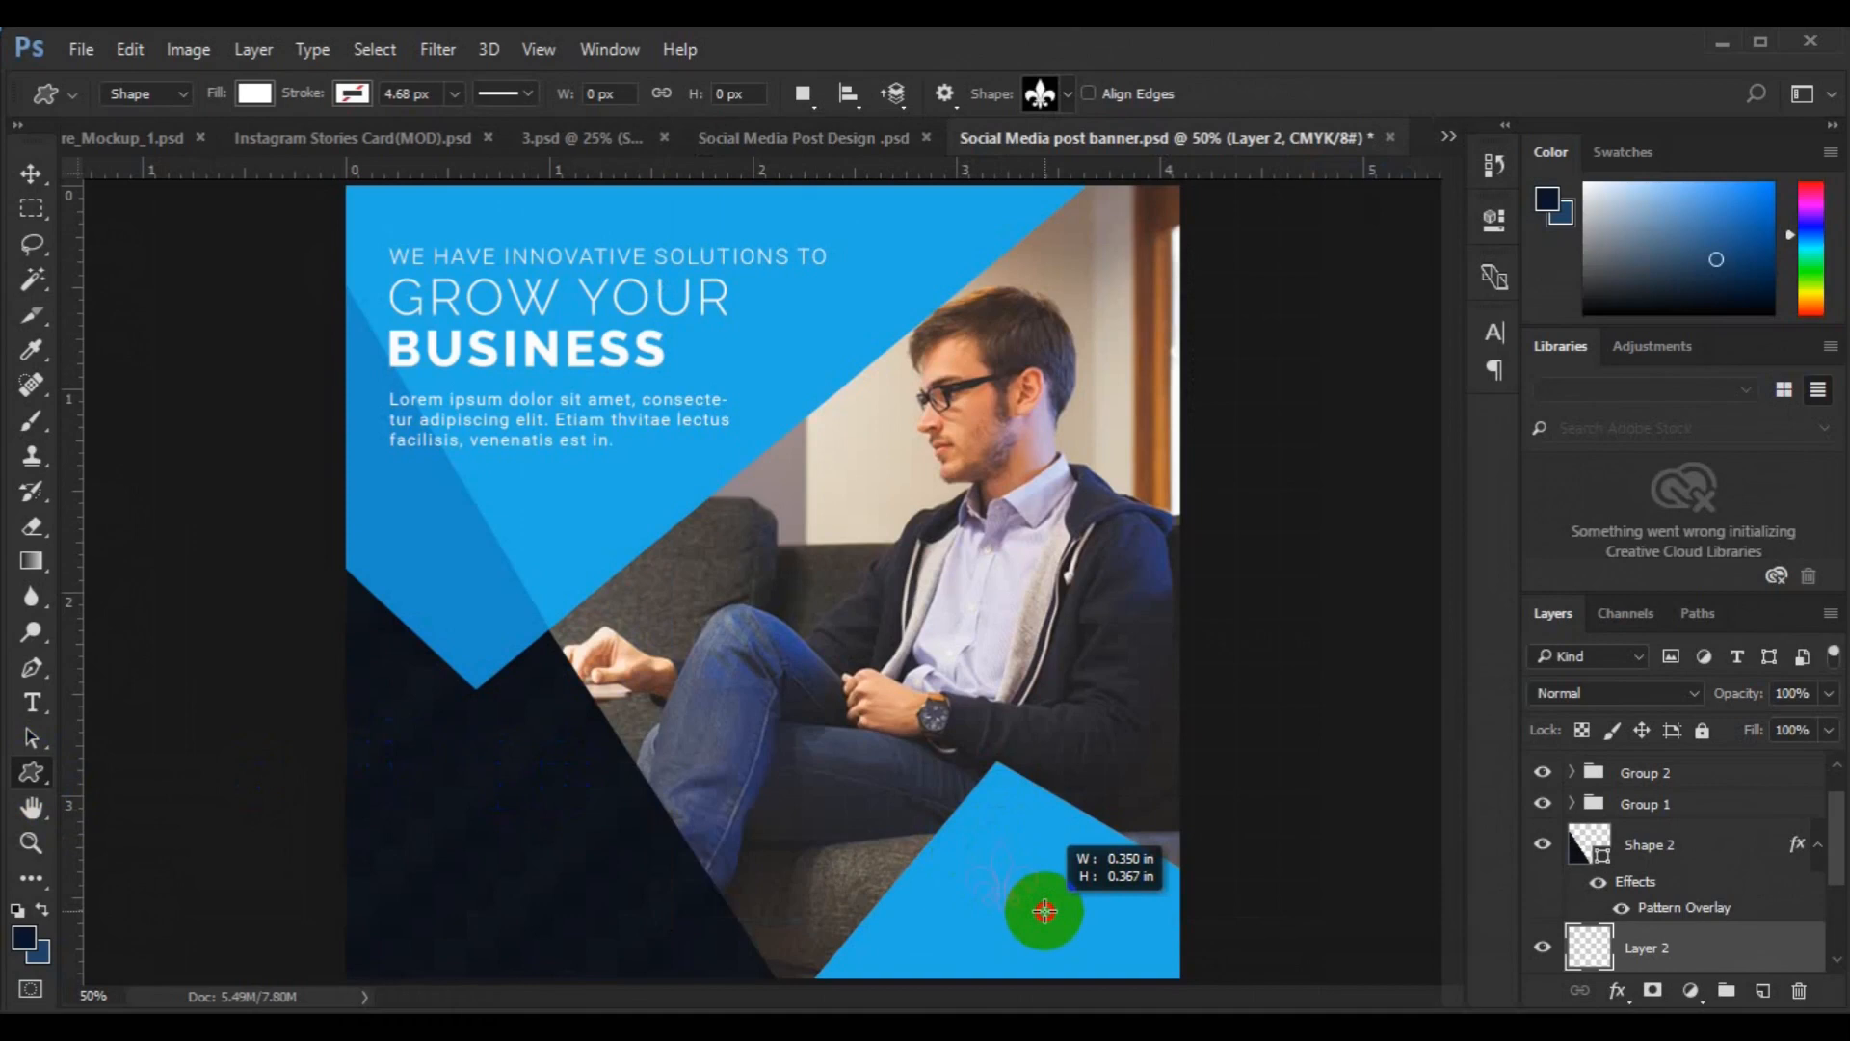
pyautogui.moveTo(1044, 910); pyautogui.dragTo(1002, 877)
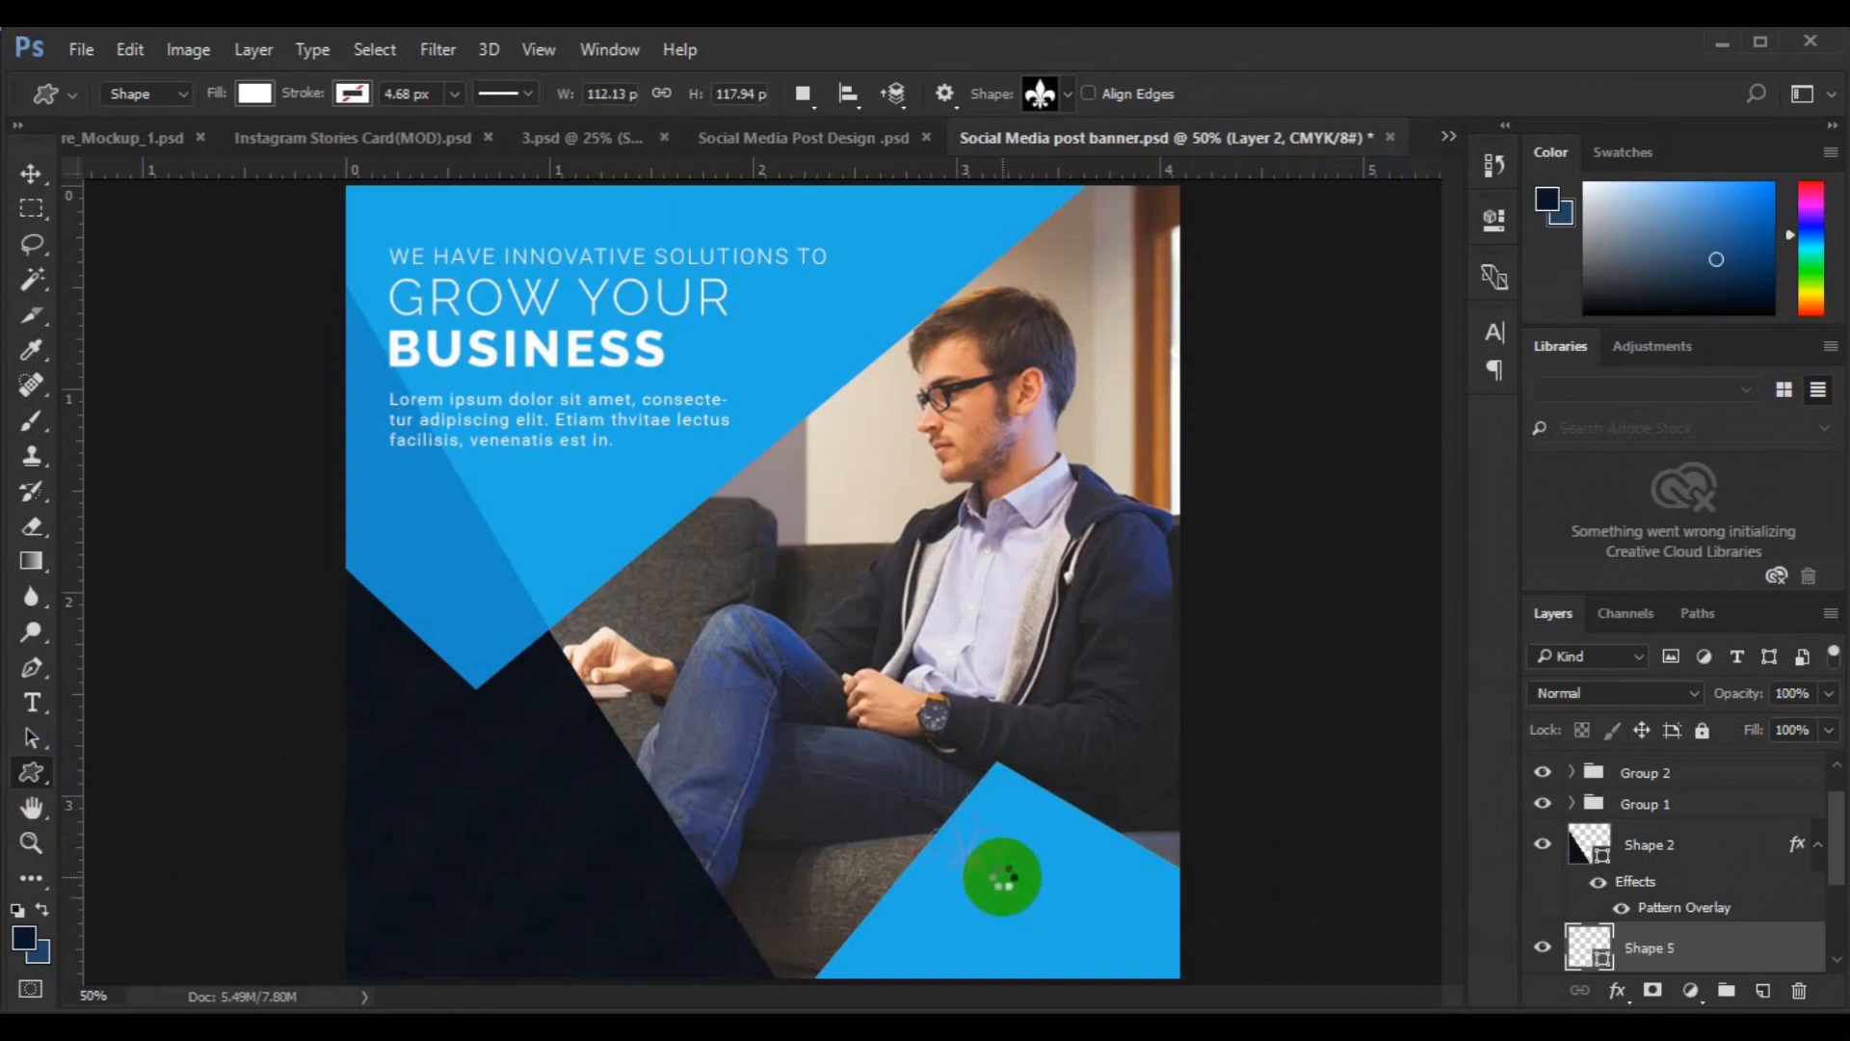
pyautogui.press('v')
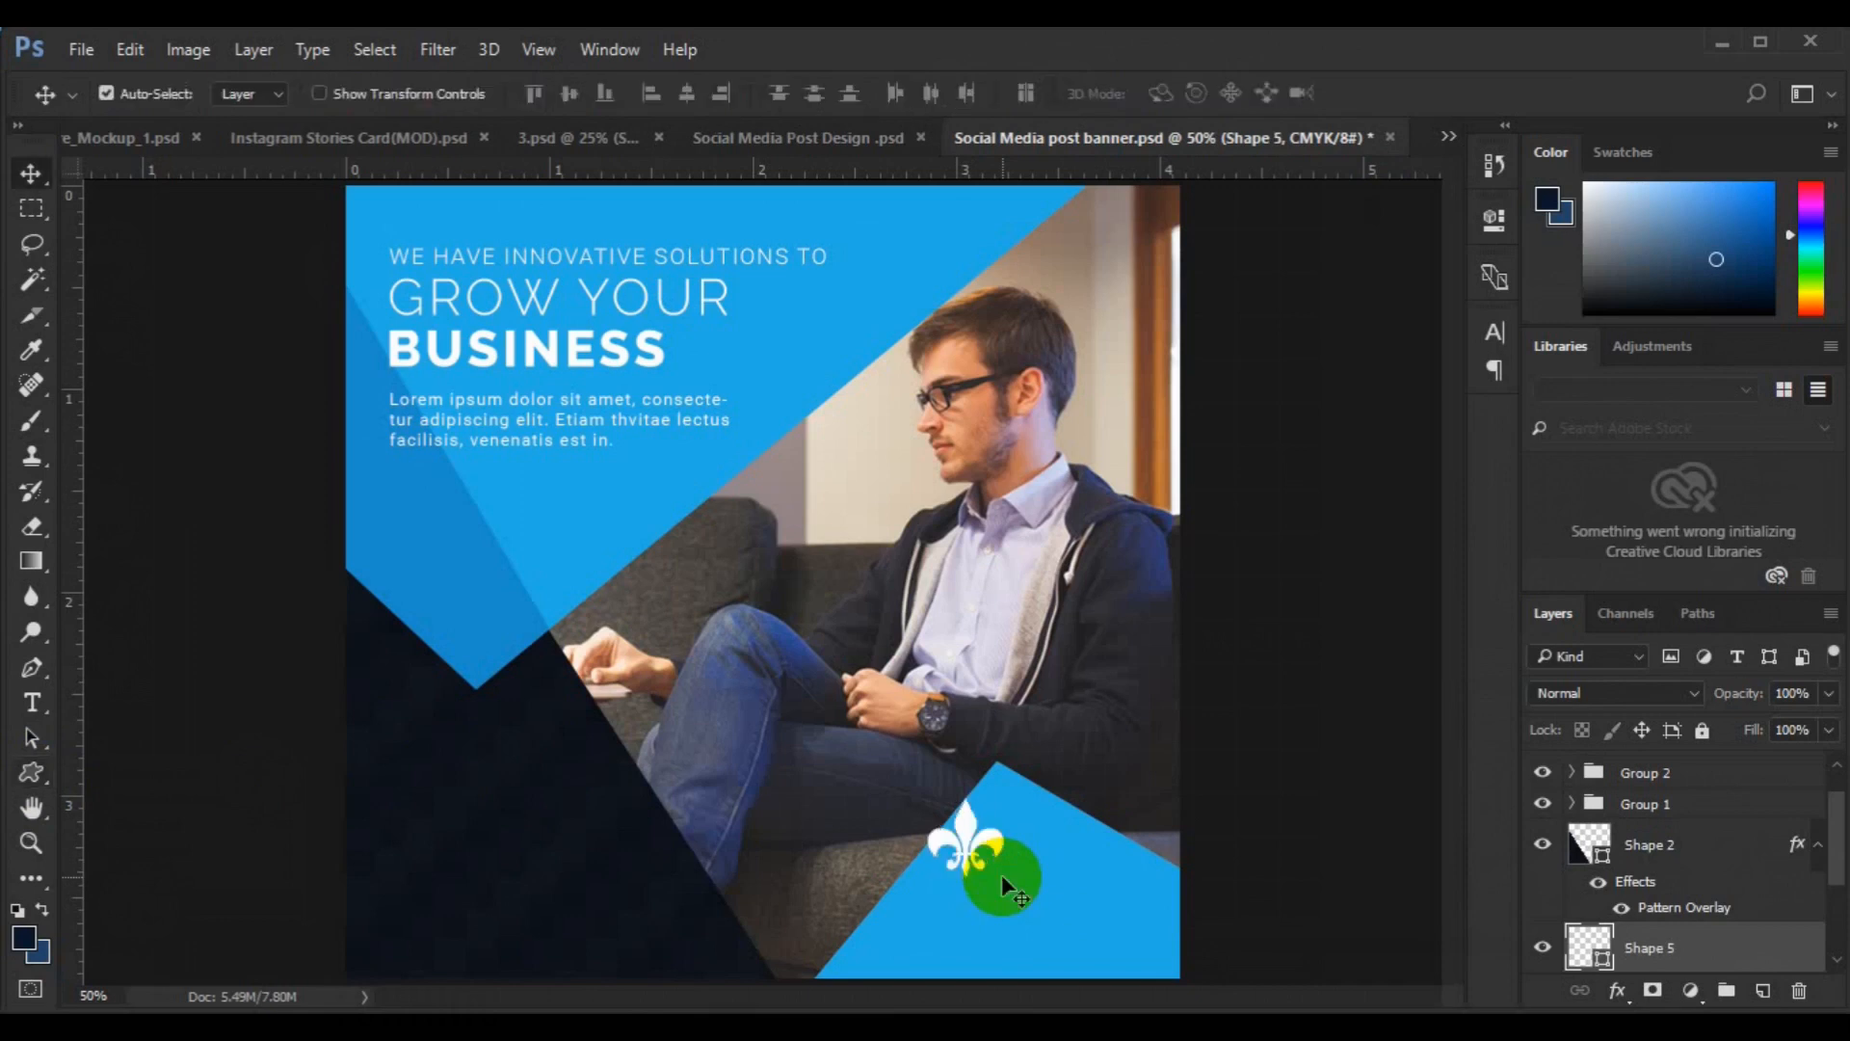
pyautogui.moveTo(966, 851); pyautogui.dragTo(1018, 873)
# - Add a new layer with the white text "LOGO DESIGN" directly beneath the fleur-de-lis
pyautogui.moveTo(1547, 954); pyautogui.dragTo(1798, 990)
pyautogui.click(32, 703)
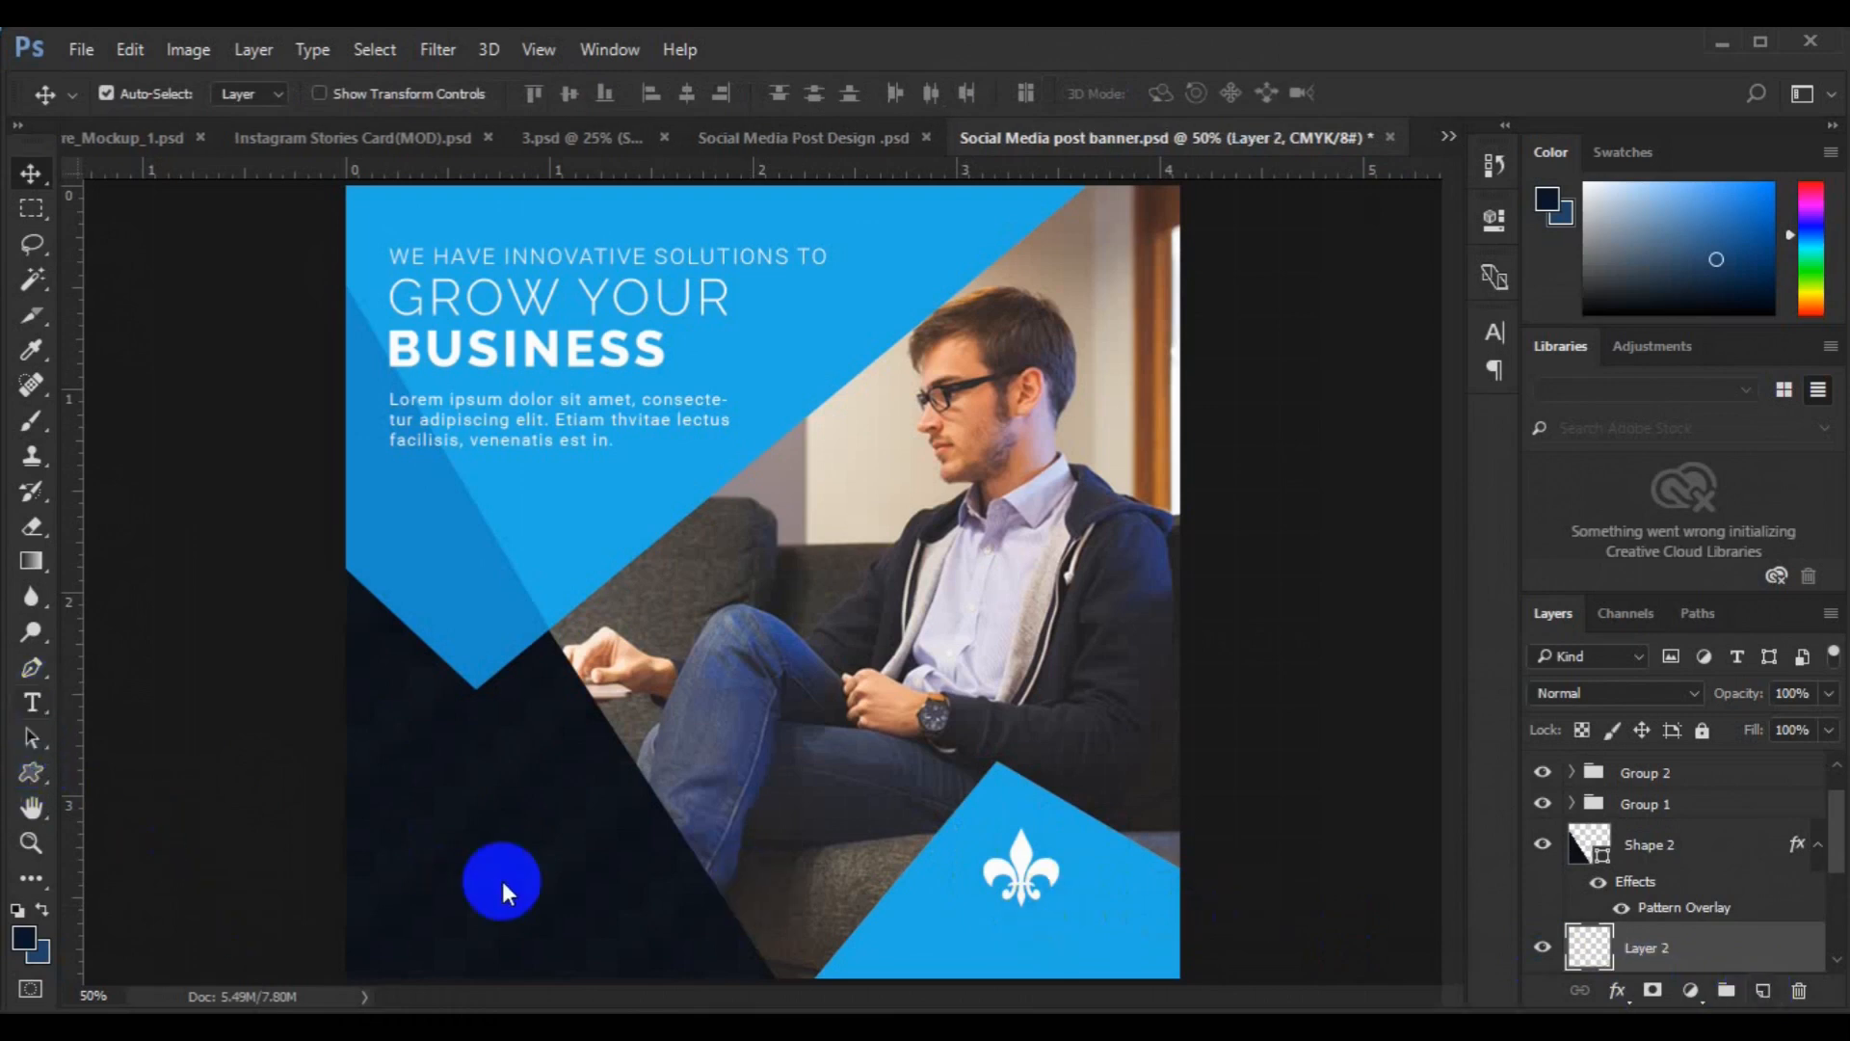
pyautogui.click(963, 927)
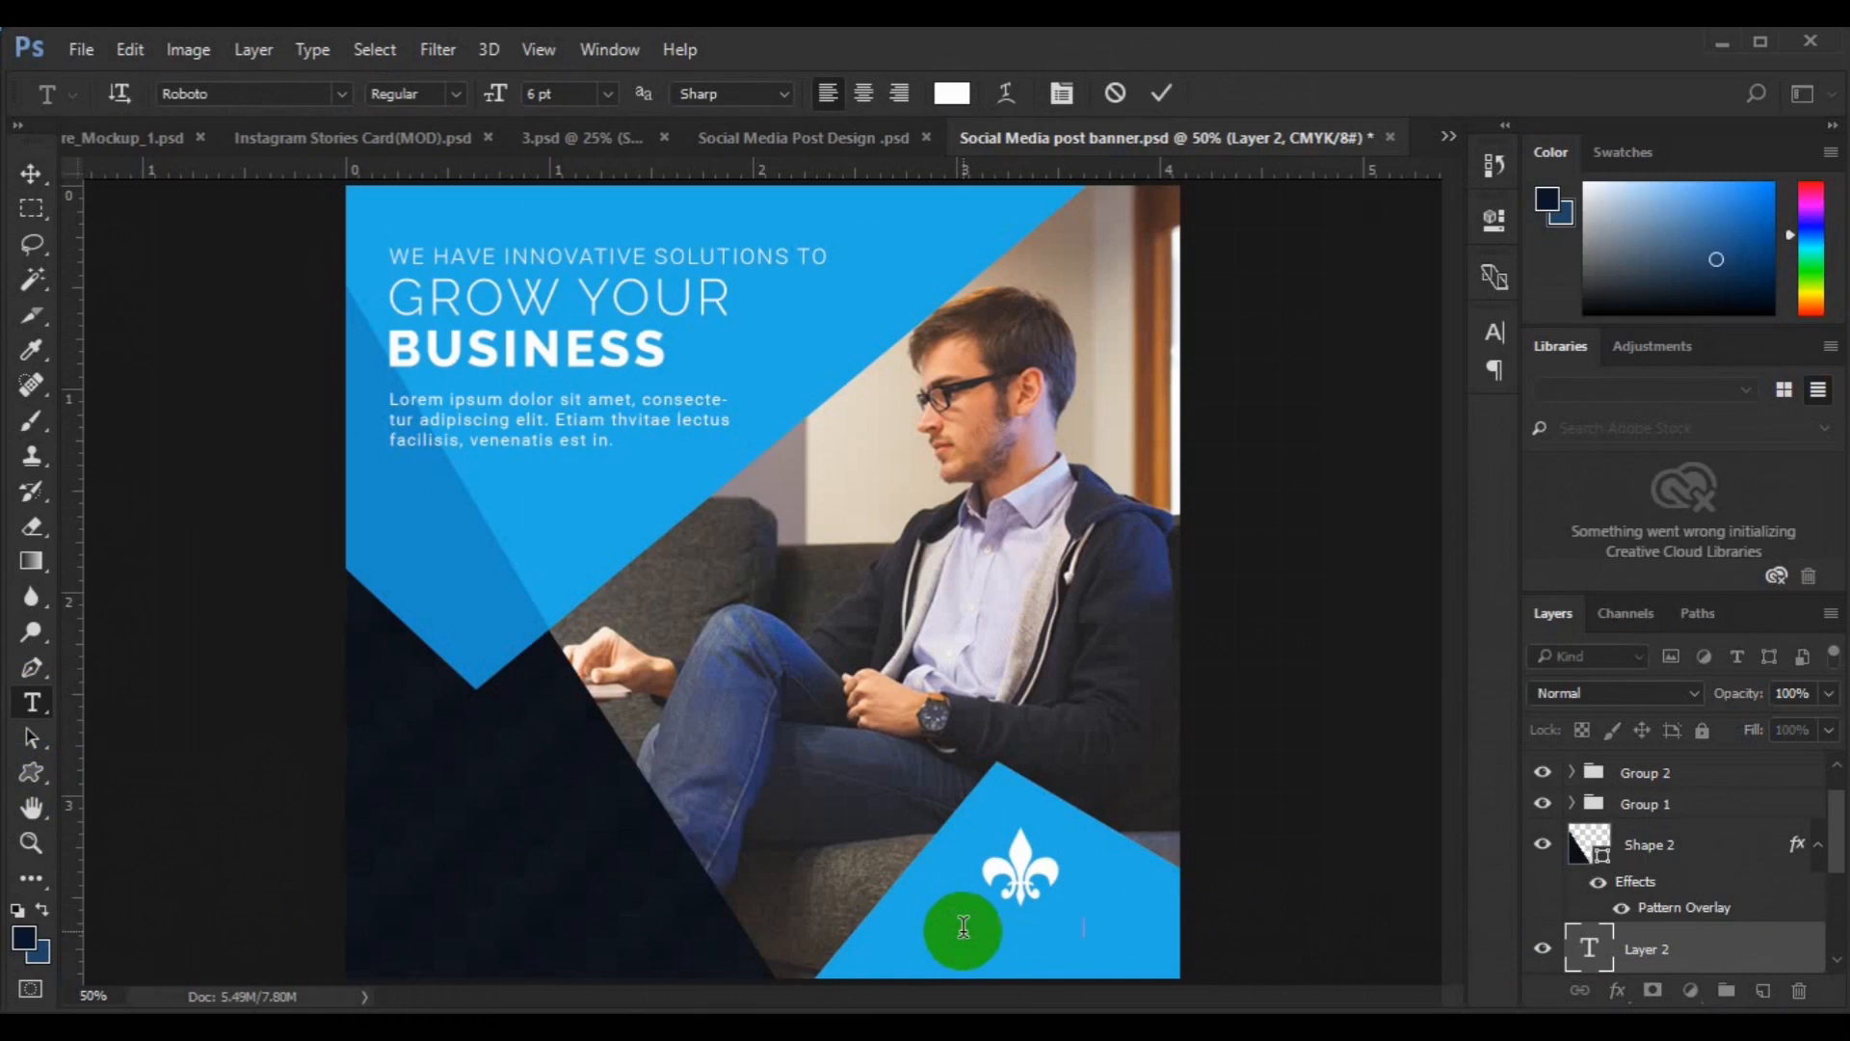
pyautogui.write('LOGO DESIGN')
pyautogui.click(32, 174)
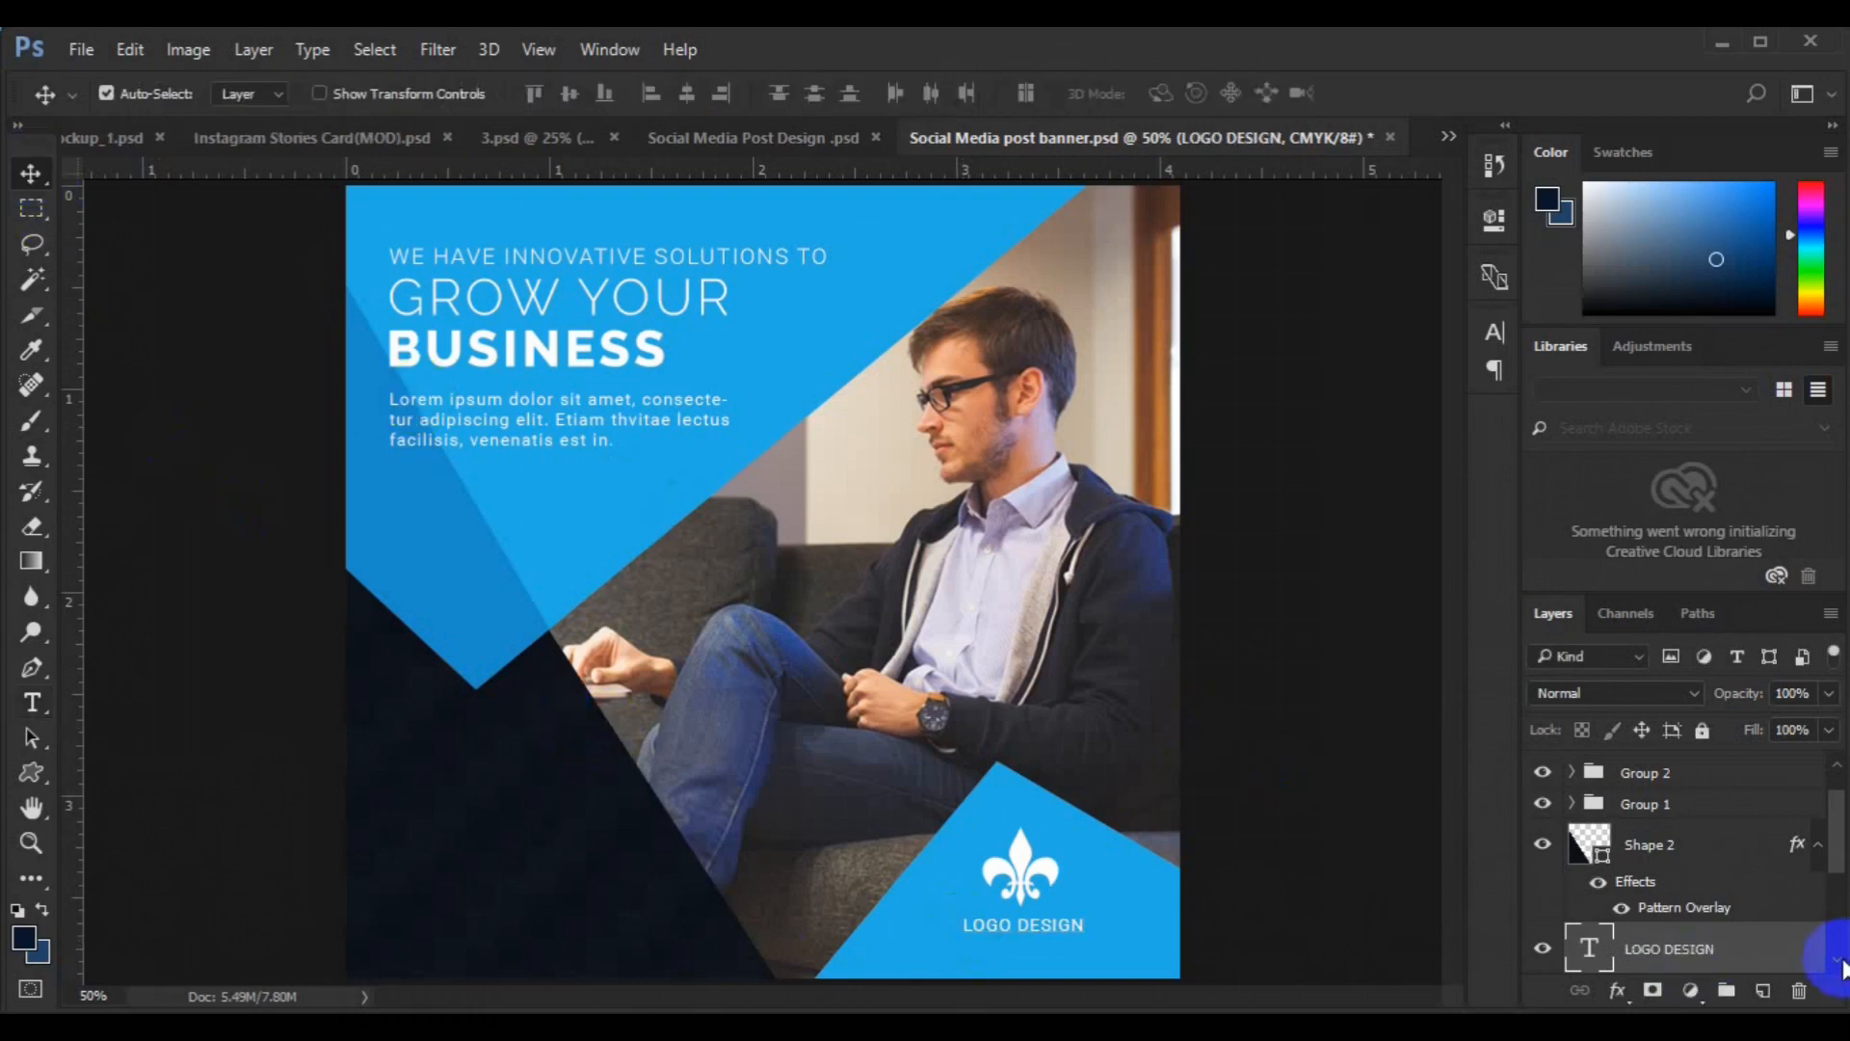
# - Align the horizontal centers of the LOGO DESIGN text and the fleur-de-lis, and move both slightly down within the blue shape
pyautogui.scroll(-2, 1836, 964)
pyautogui.keyDown('ctrl'); pyautogui.click(1702, 899); pyautogui.keyUp('ctrl')
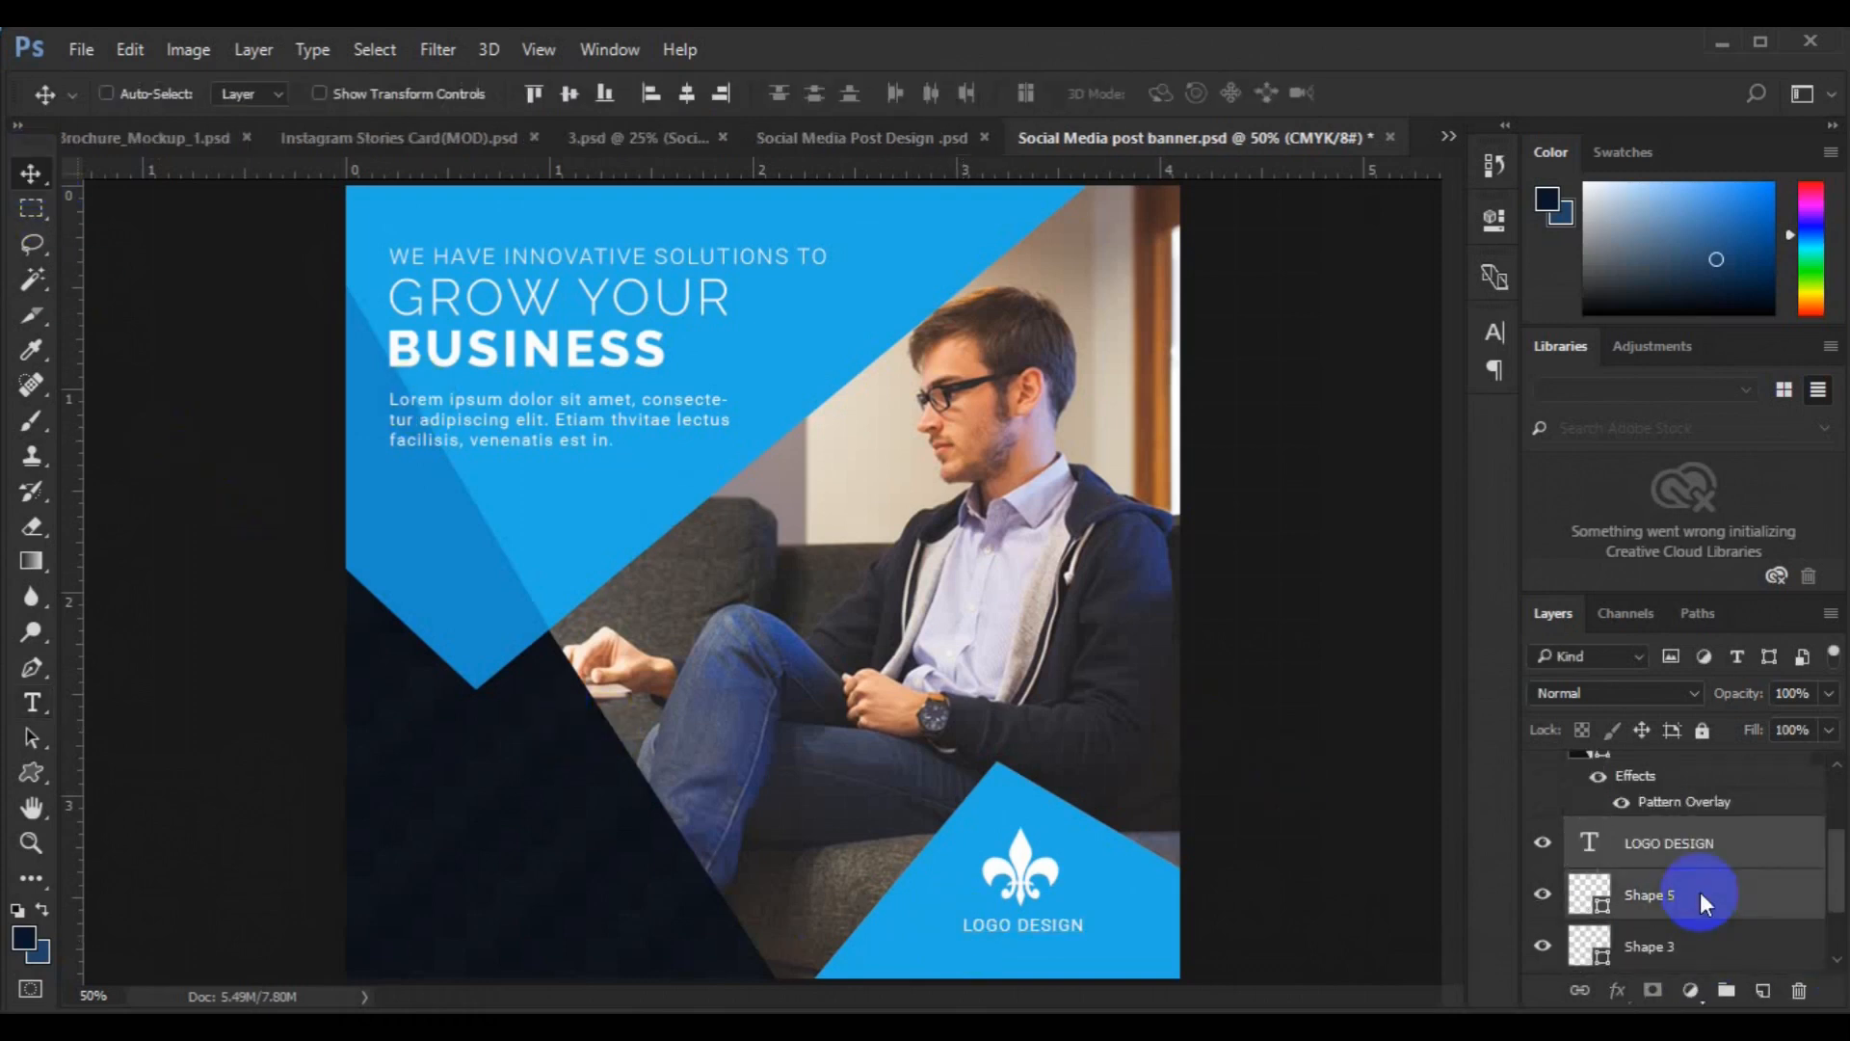
pyautogui.click(687, 93)
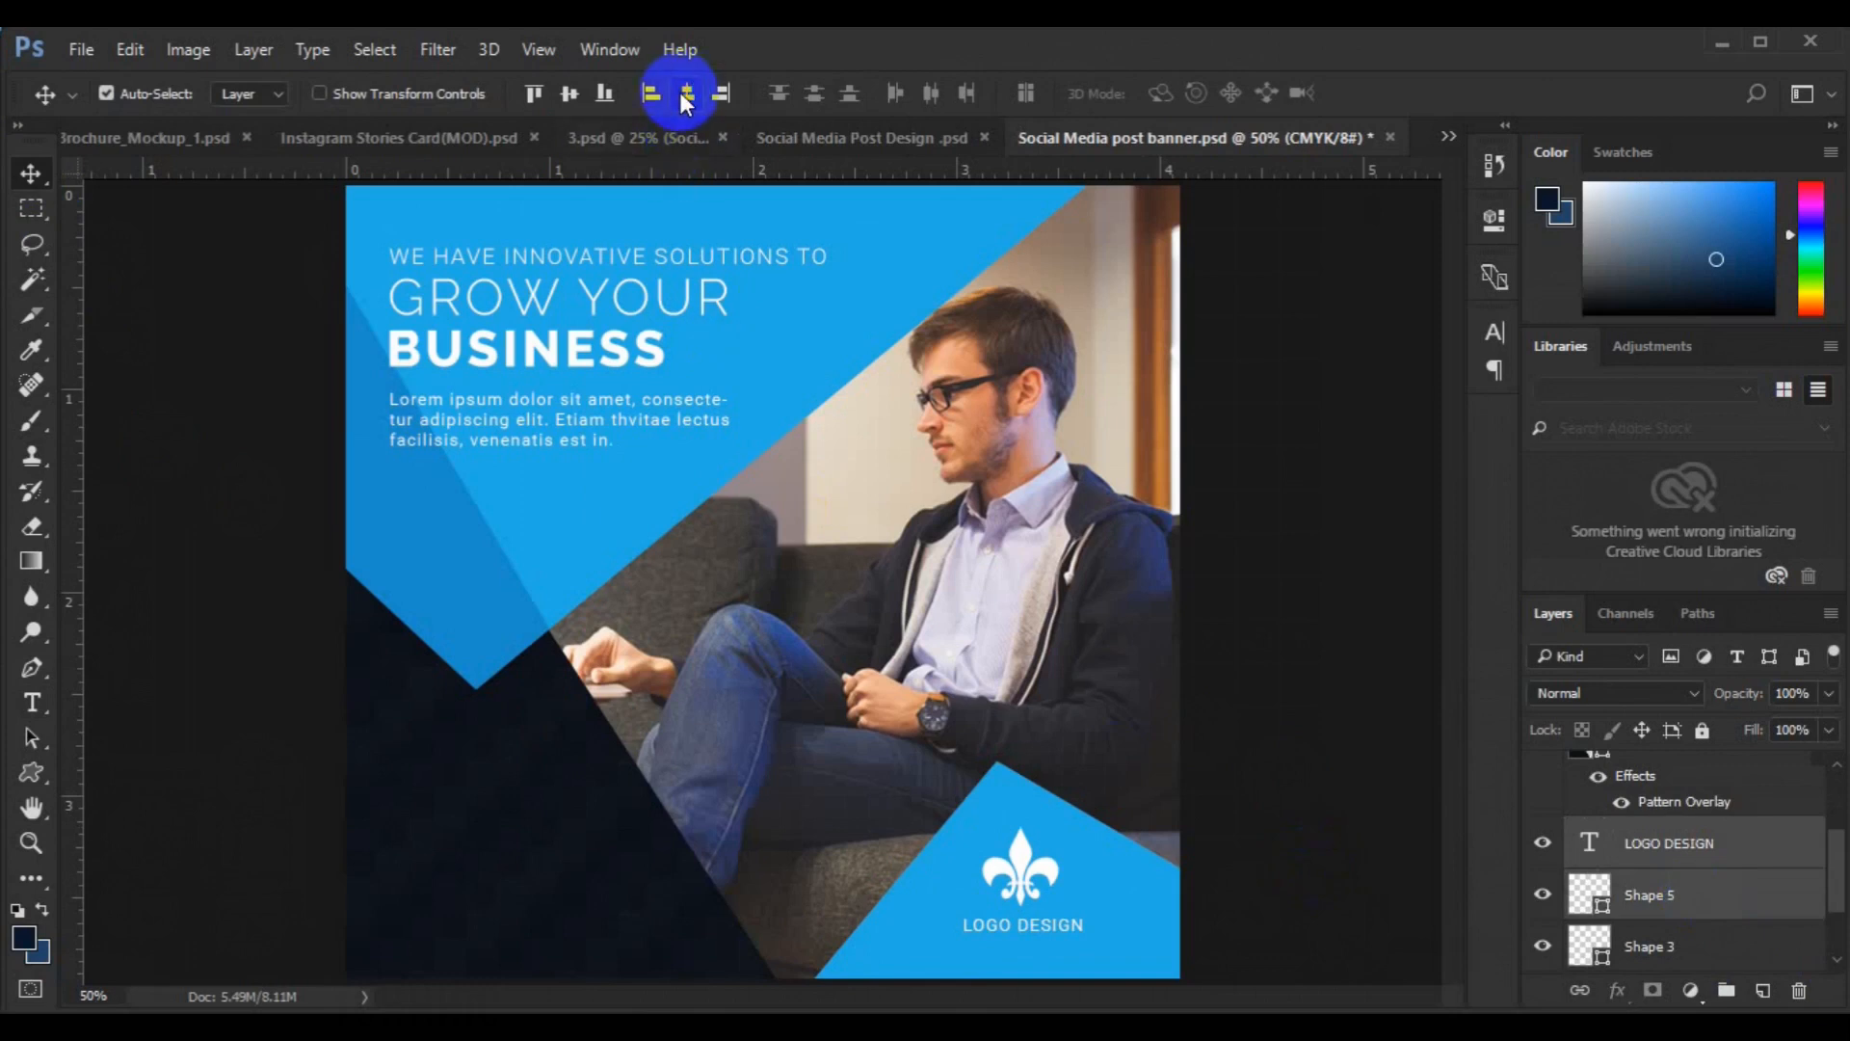
pyautogui.hotkey('ctrl', 't')
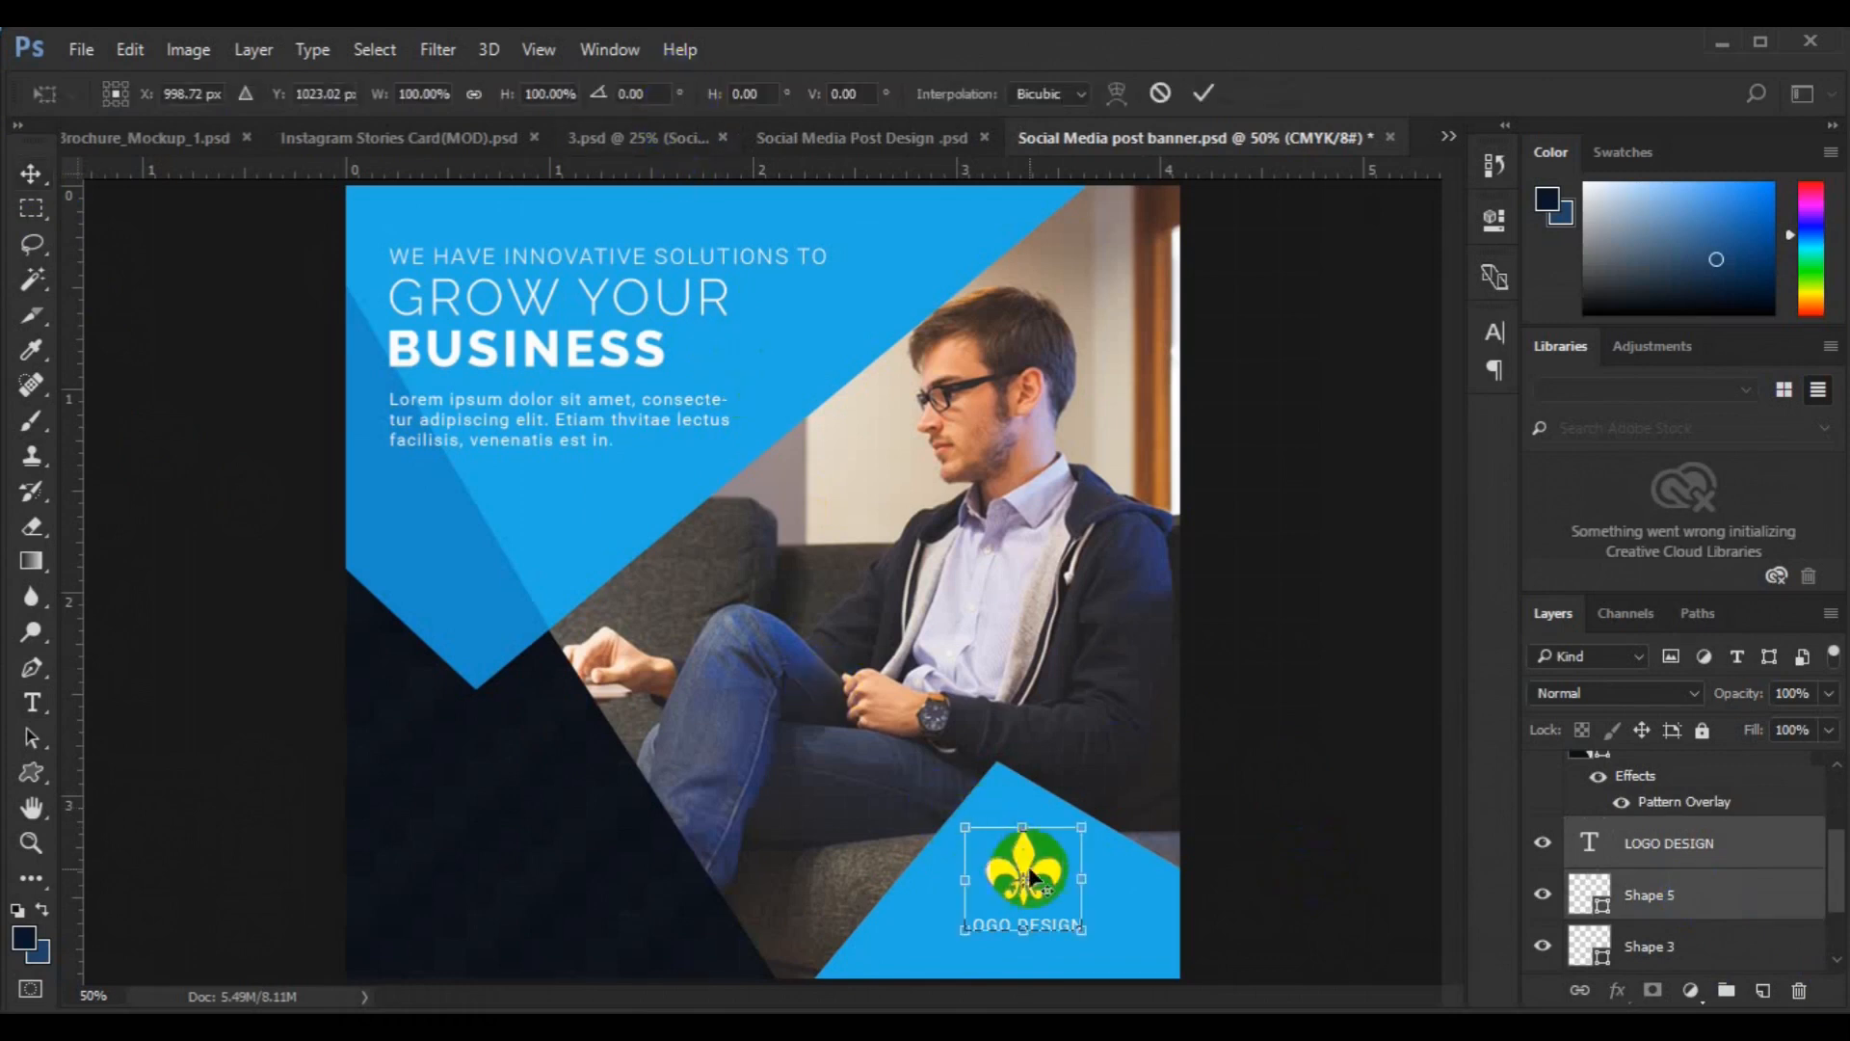
pyautogui.moveTo(1044, 882); pyautogui.dragTo(1045, 893)
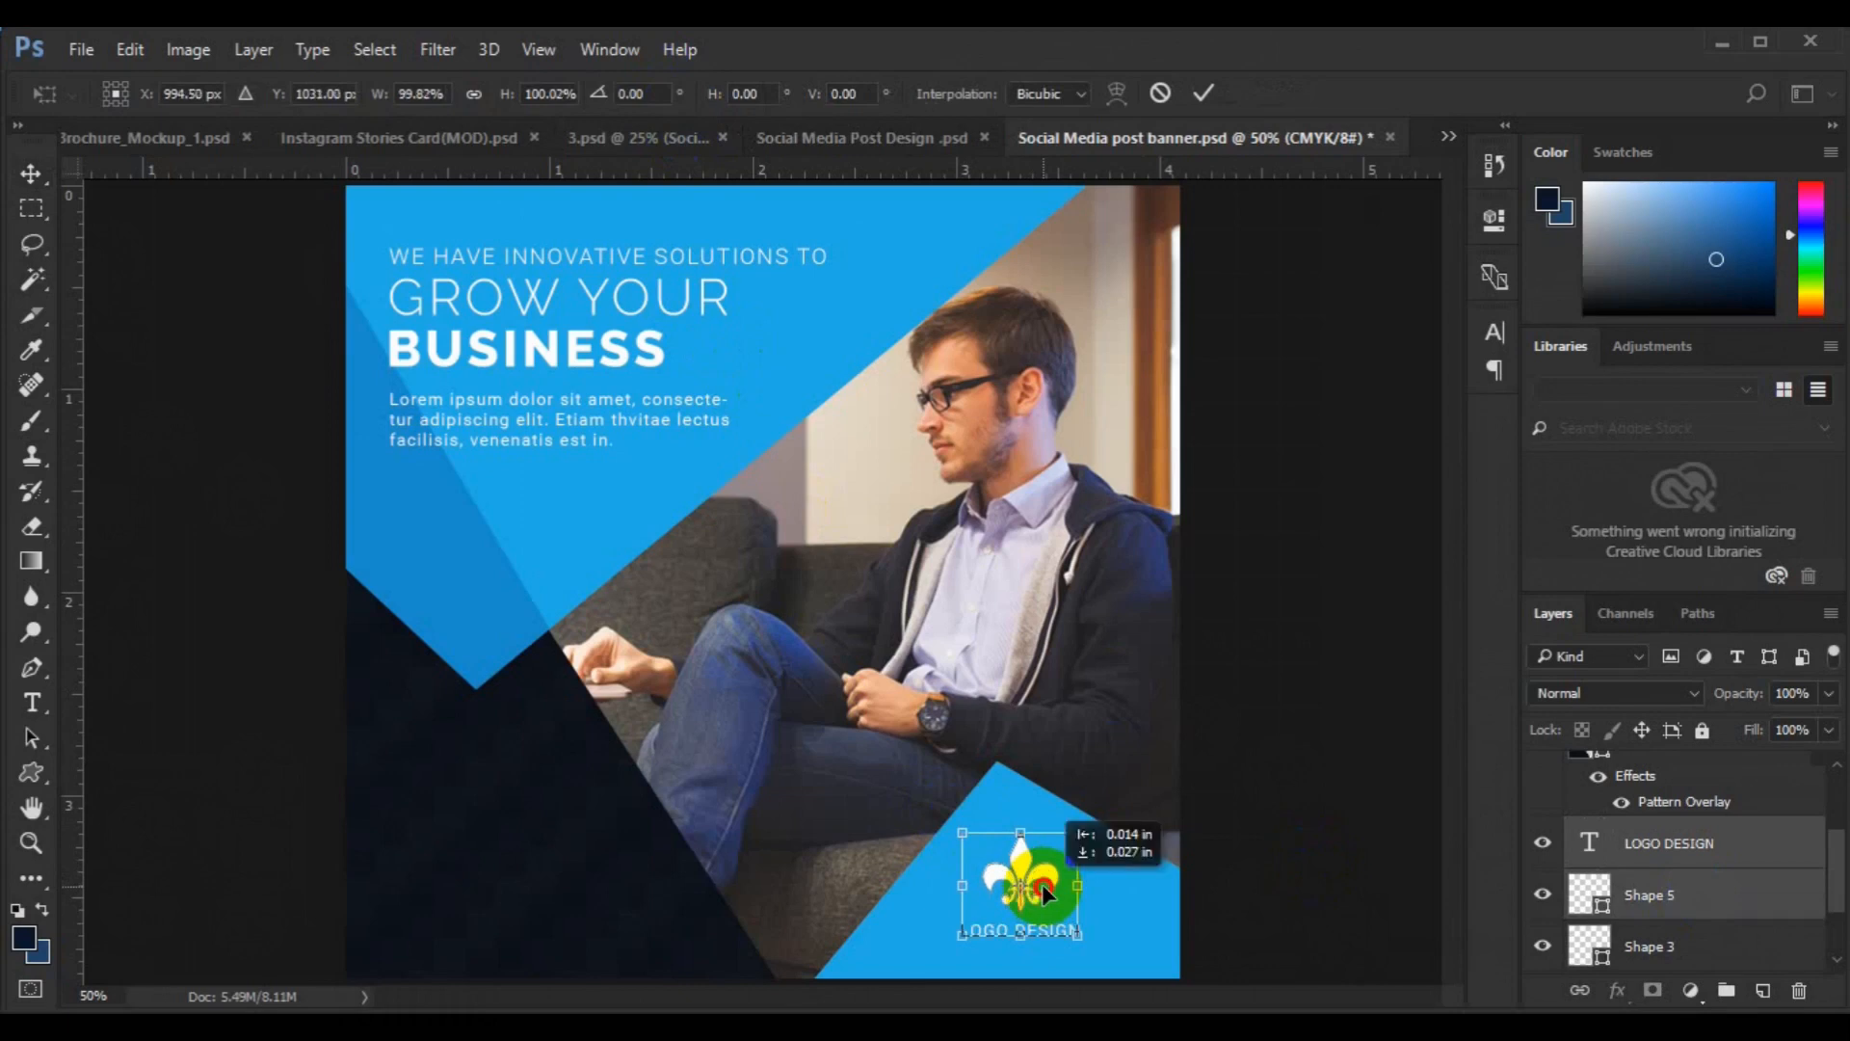
pyautogui.press('Return')
# - Add a layer above the dark shape and draw a white globe-with-magnifier custom shape about 64 by 39 px near its lower-left corner
pyautogui.click(465, 916)
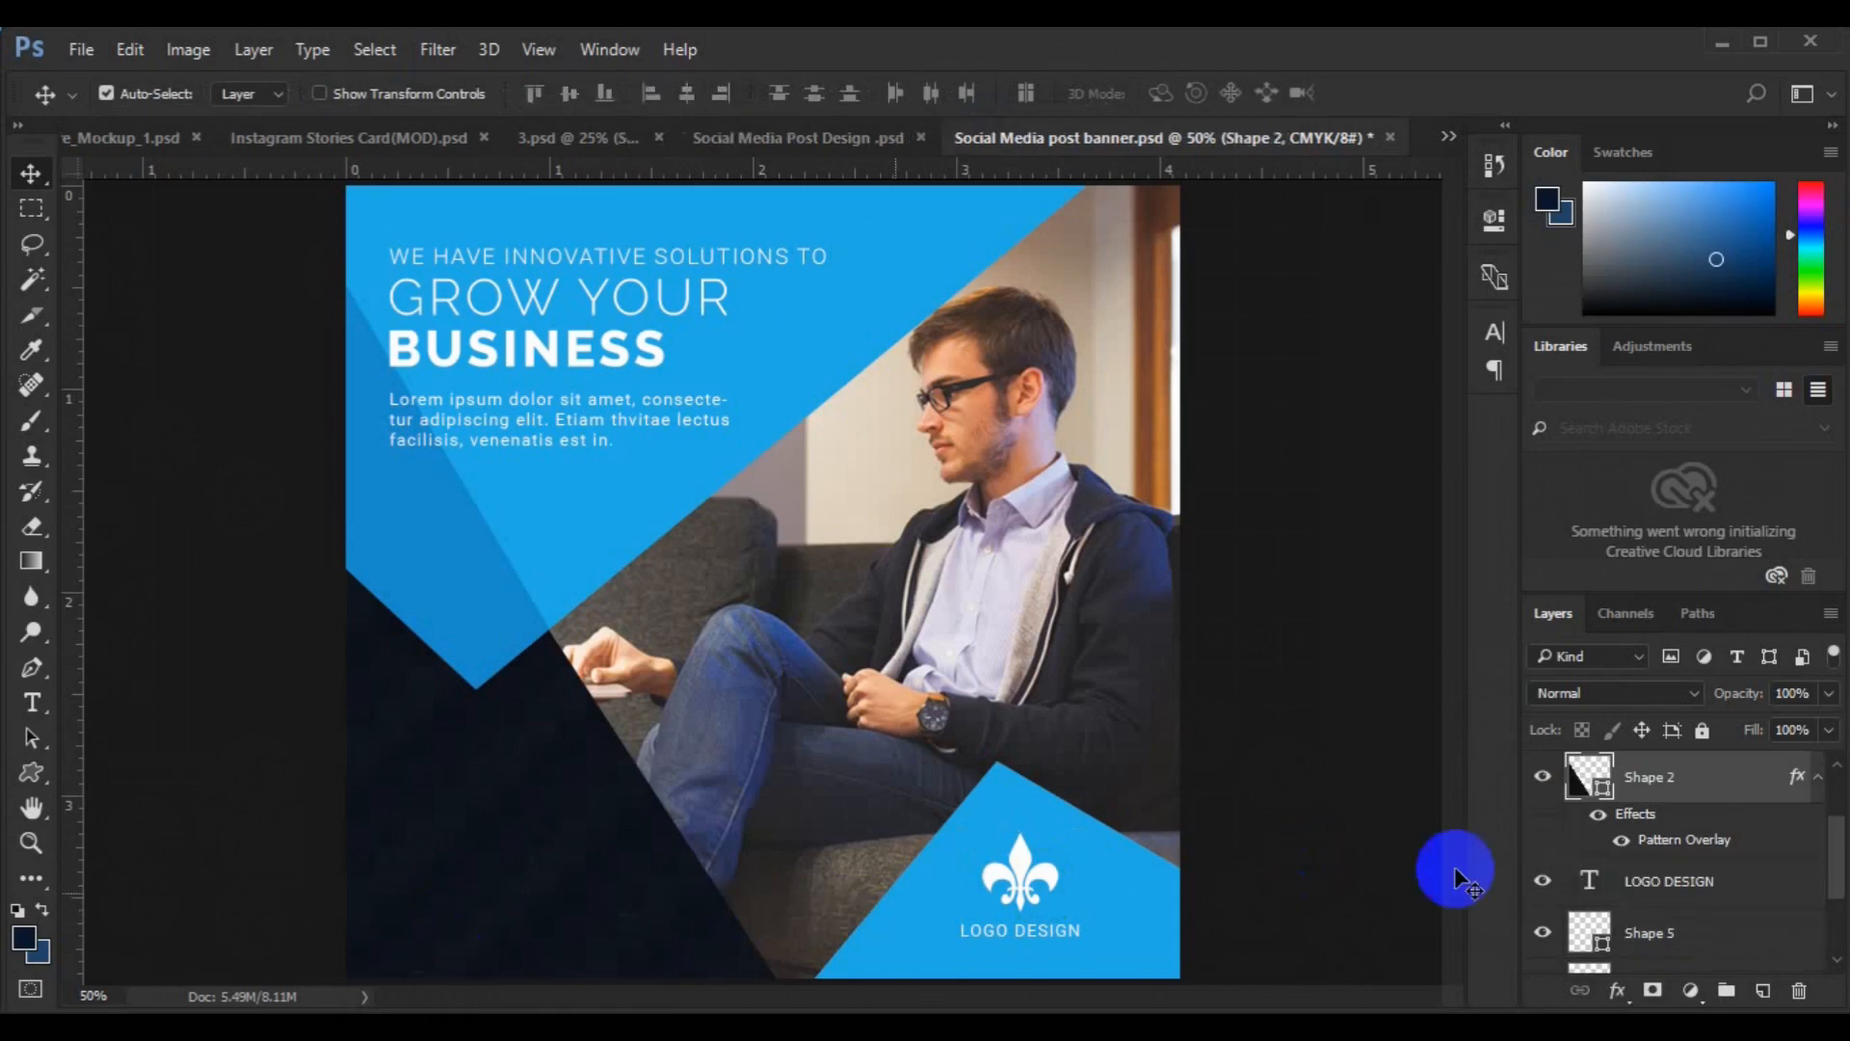
pyautogui.hotkey('ctrl', 'shift', 'alt', 'n')
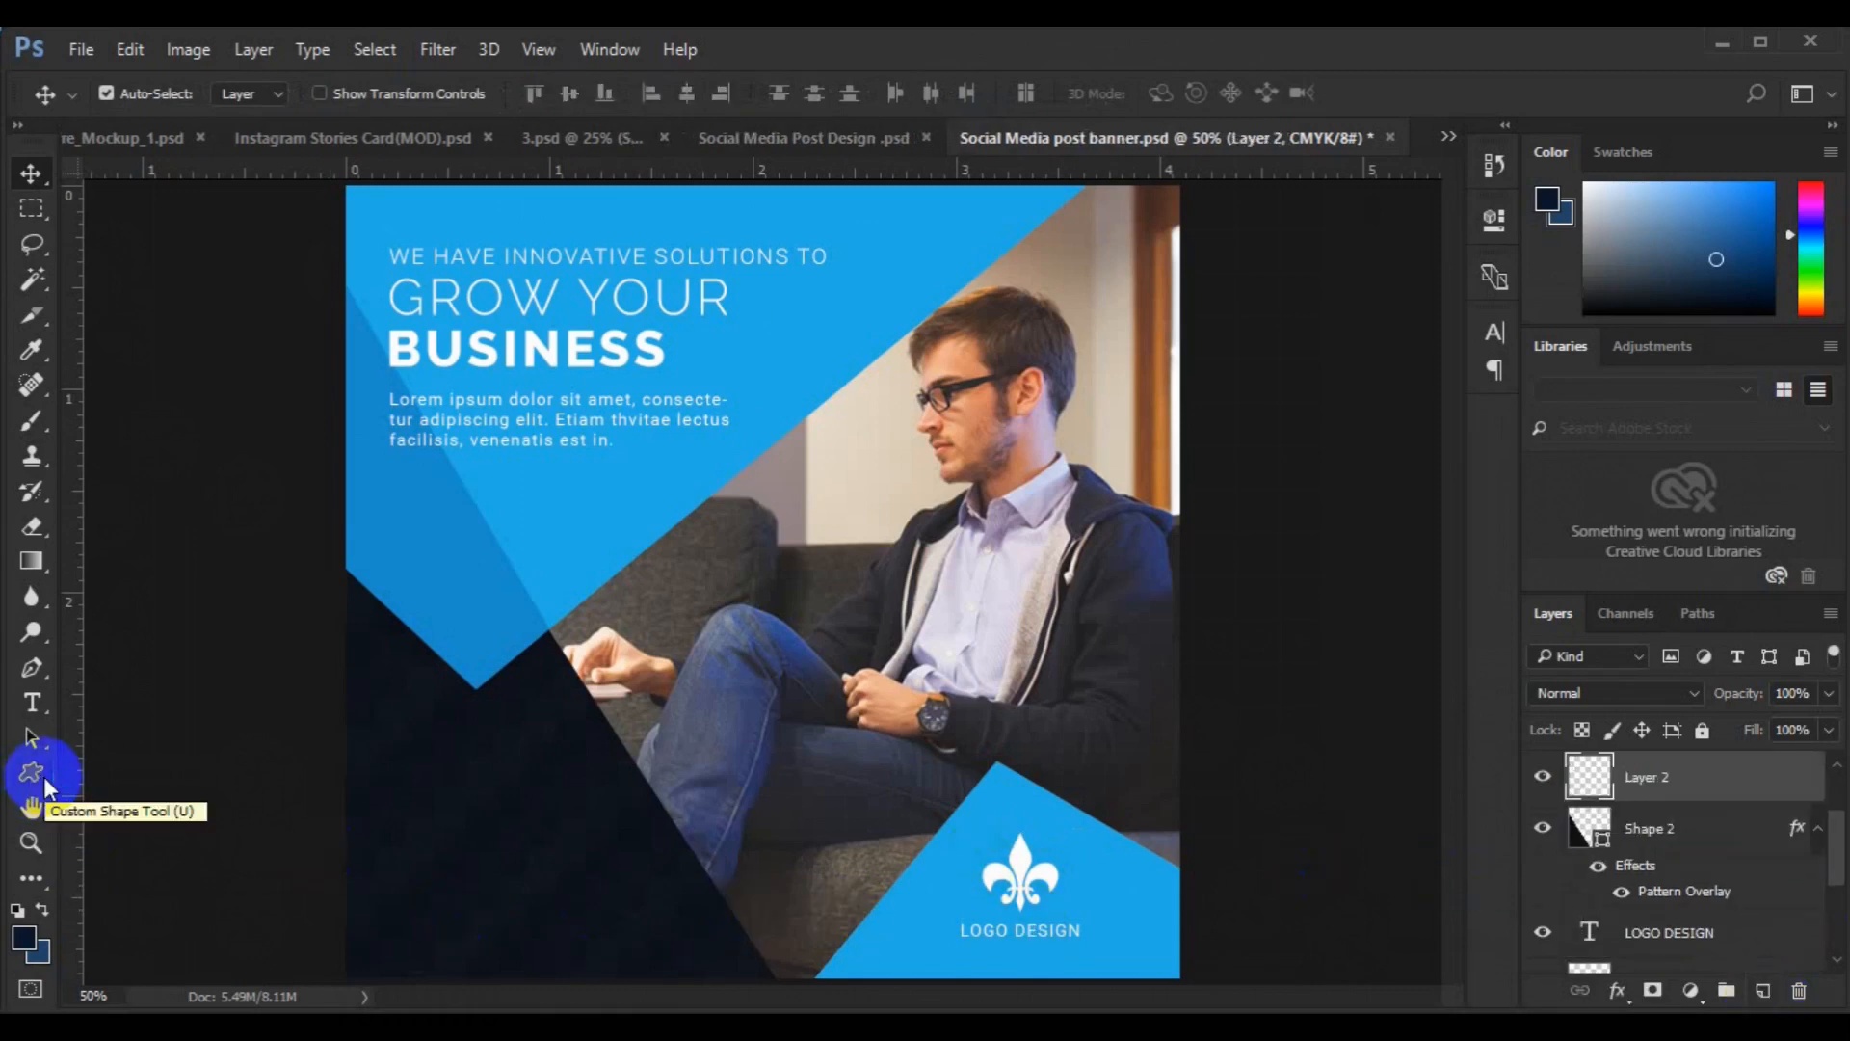
pyautogui.click(43, 782)
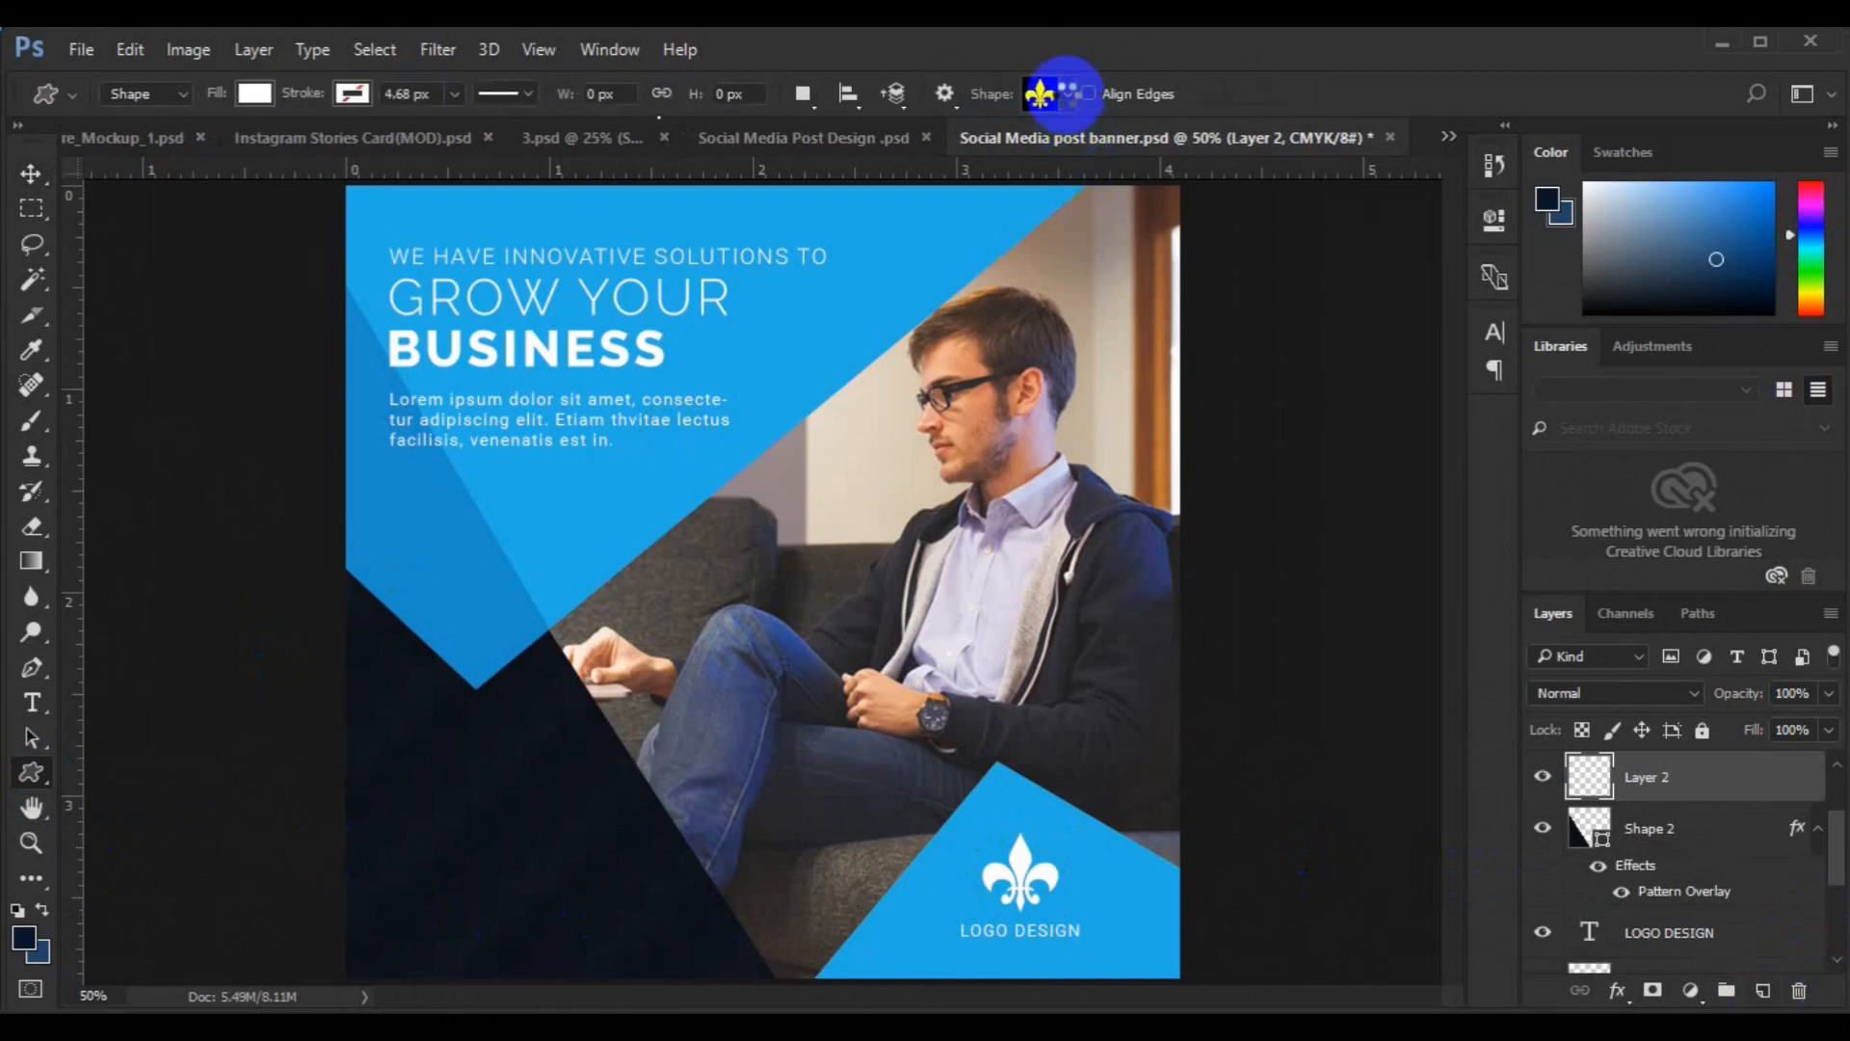
pyautogui.click(1067, 94)
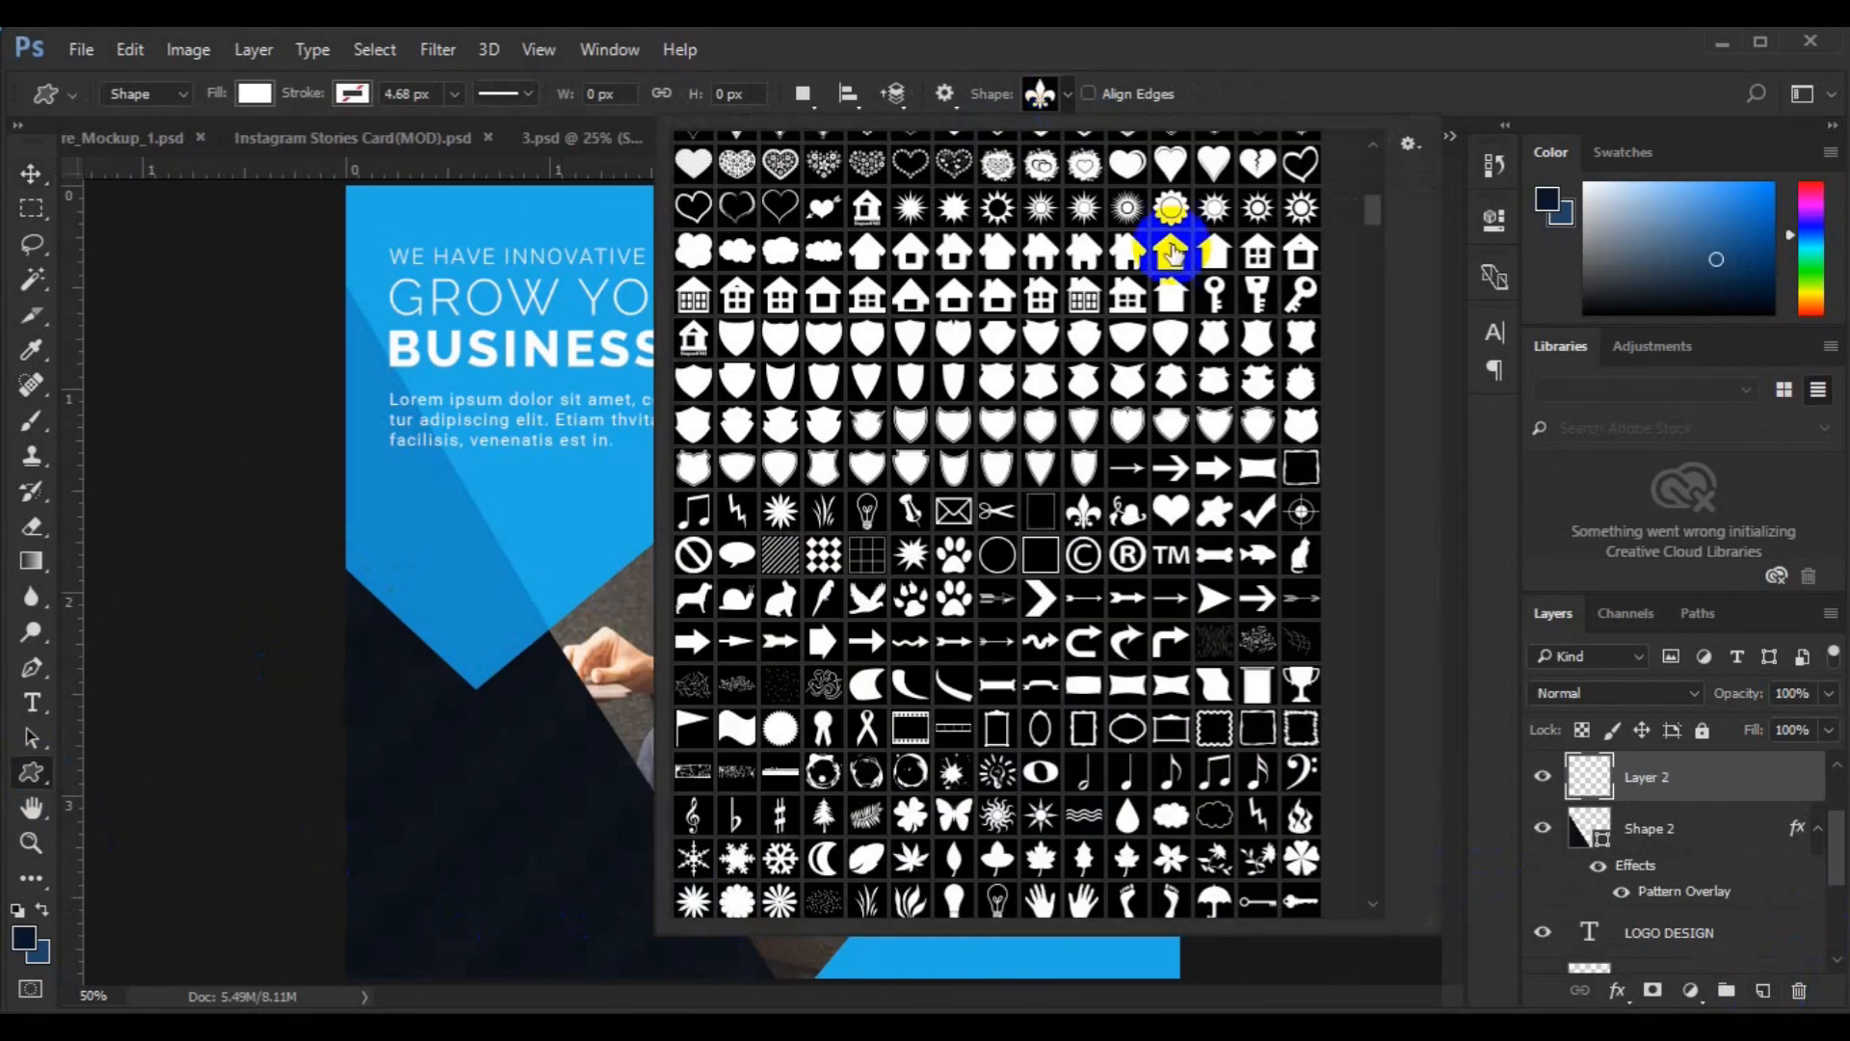
pyautogui.moveTo(1370, 208); pyautogui.dragTo(1373, 241)
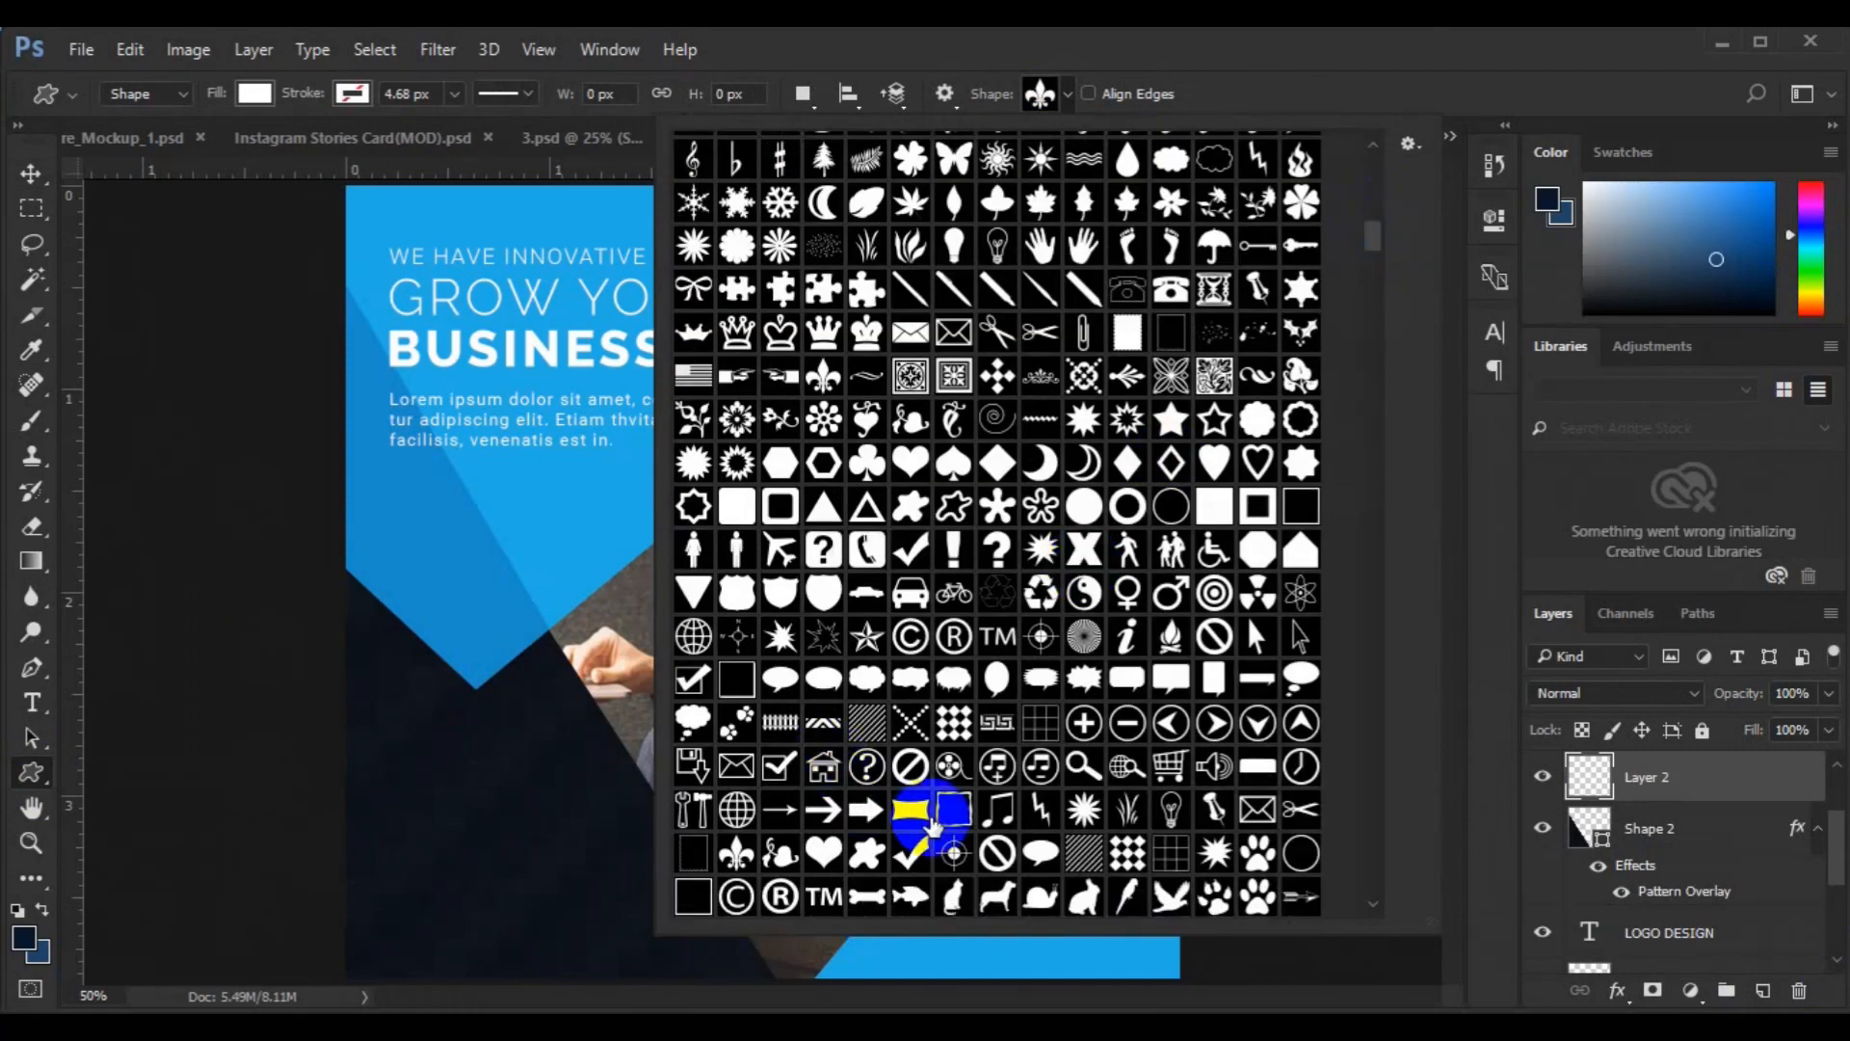
pyautogui.click(1124, 767)
pyautogui.moveTo(374, 904)
pyautogui.mouseDown()
pyautogui.moveTo(410, 940)
pyautogui.moveTo(395, 931)
pyautogui.mouseUp()
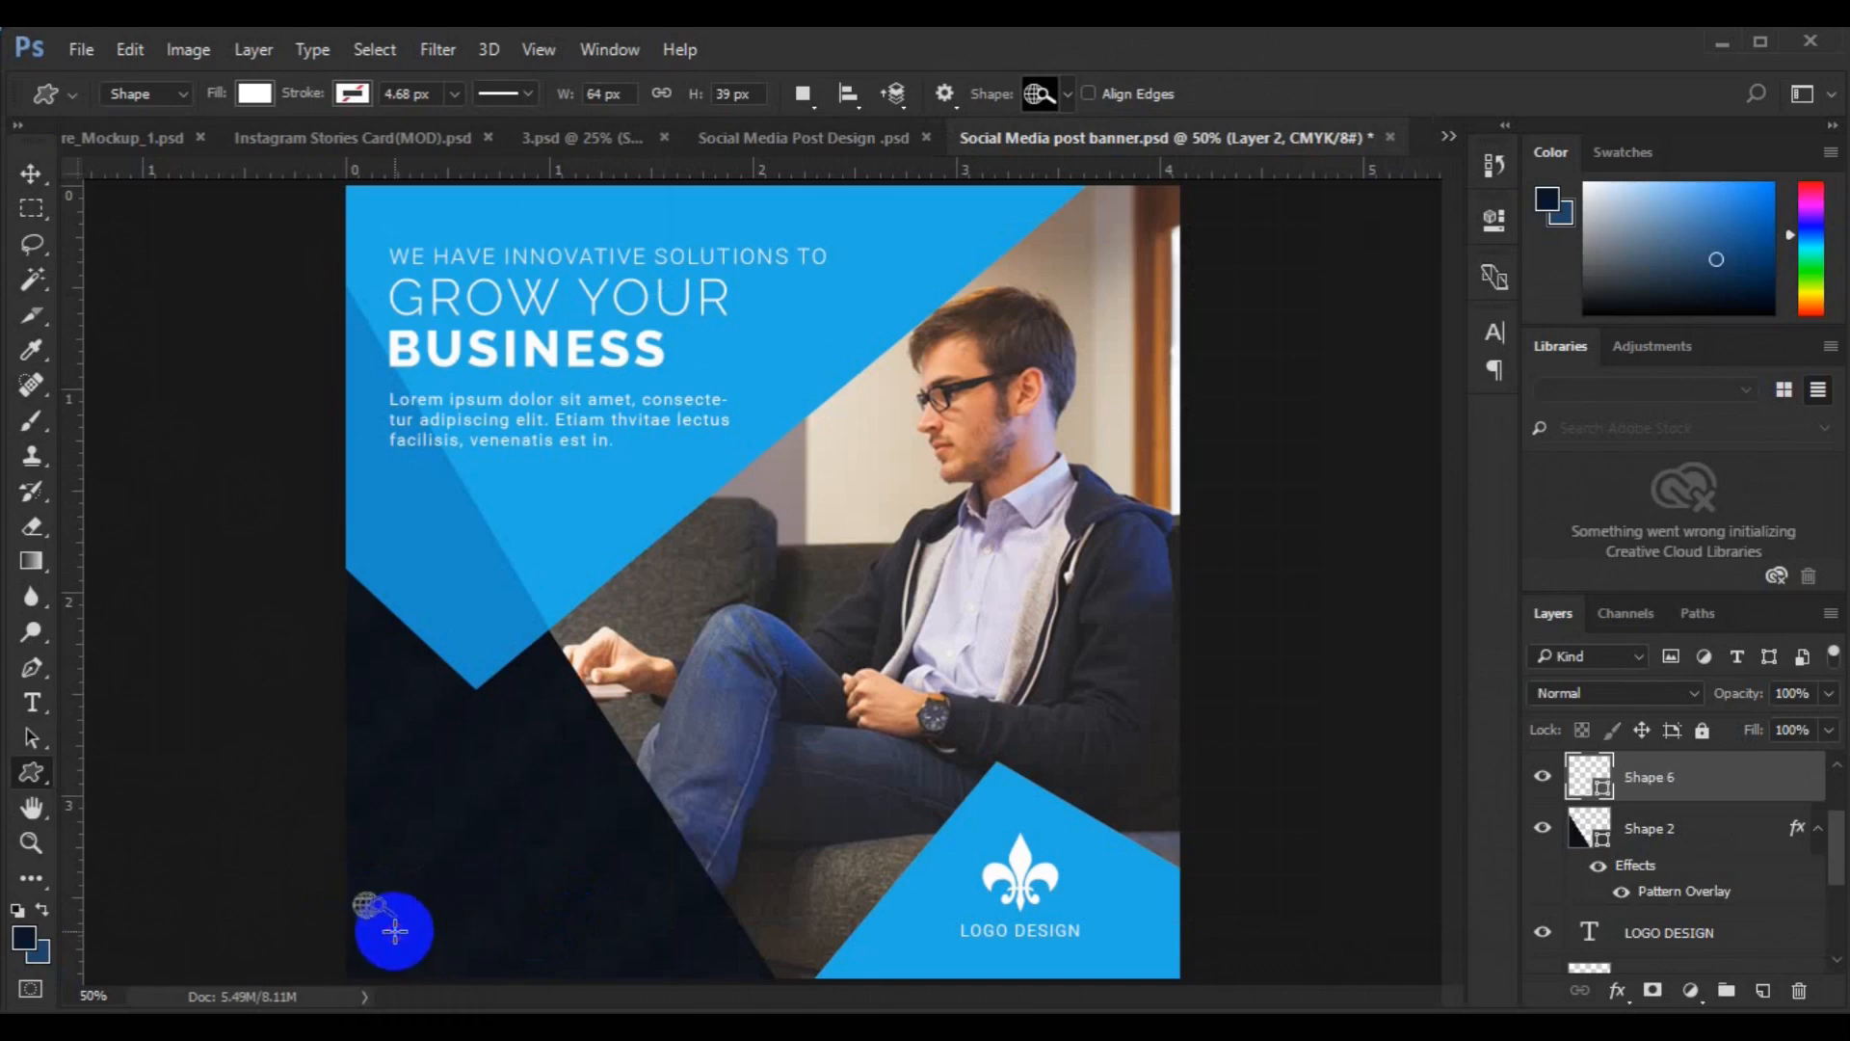
pyautogui.press('v')
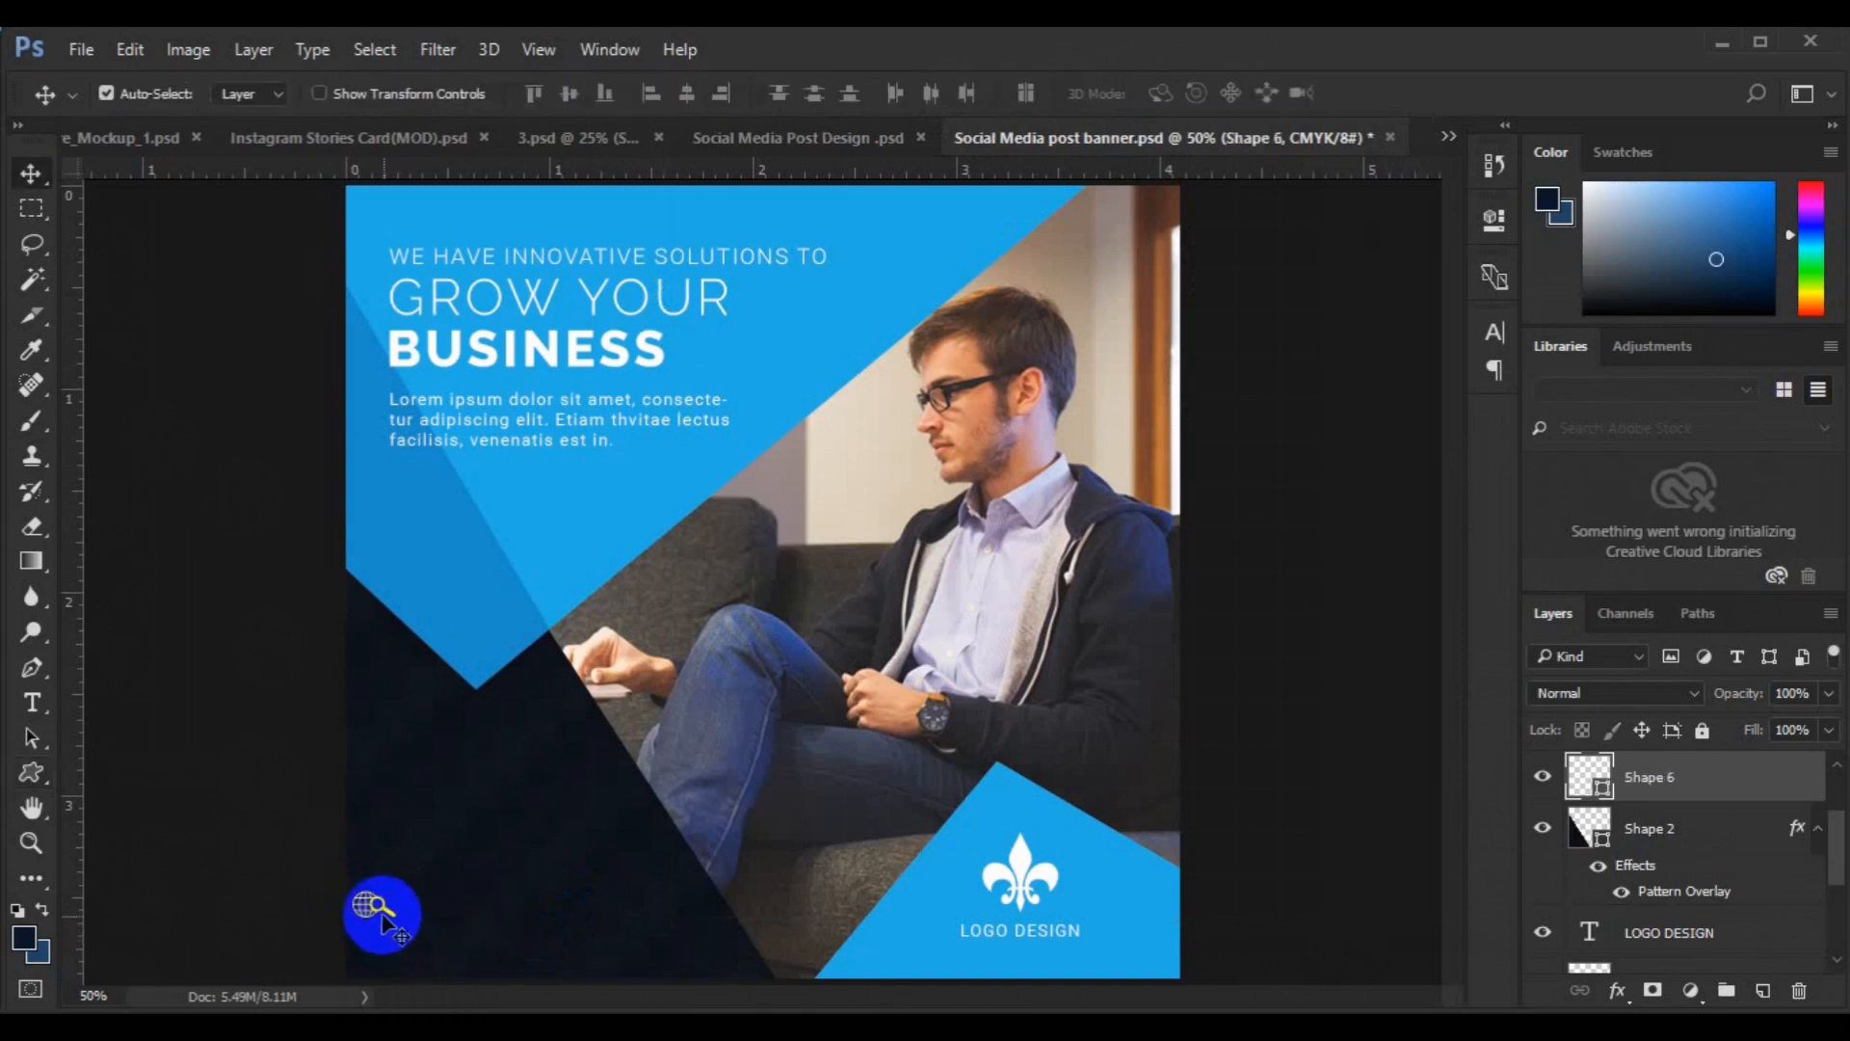
pyautogui.click(393, 924)
pyautogui.moveTo(393, 925); pyautogui.dragTo(395, 931)
pyautogui.press('ctrl')
pyautogui.hotkey('ctrl', 'z')
# - Move the globe-with-magnifier icon slightly right and down, away from the canvas's left edge
pyautogui.click(369, 897)
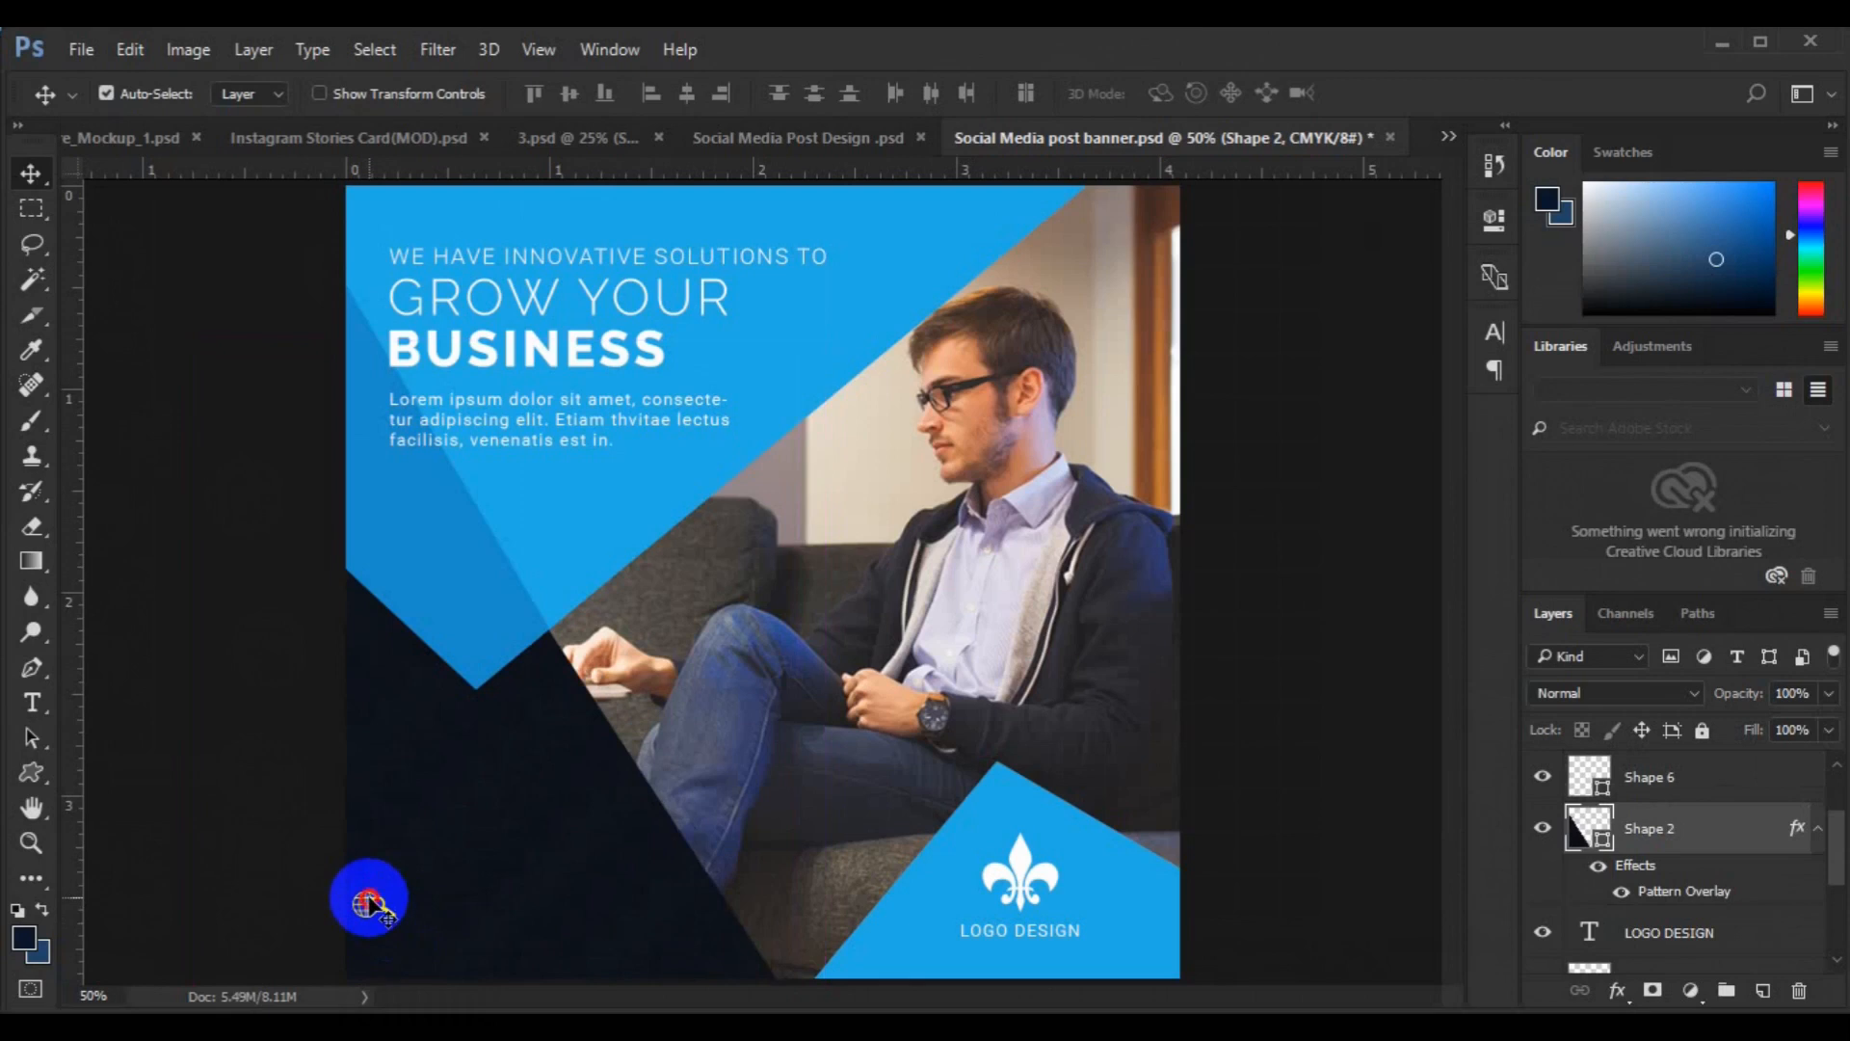
pyautogui.click(374, 902)
pyautogui.press('ctrl')
pyautogui.hotkey('ctrl', 't')
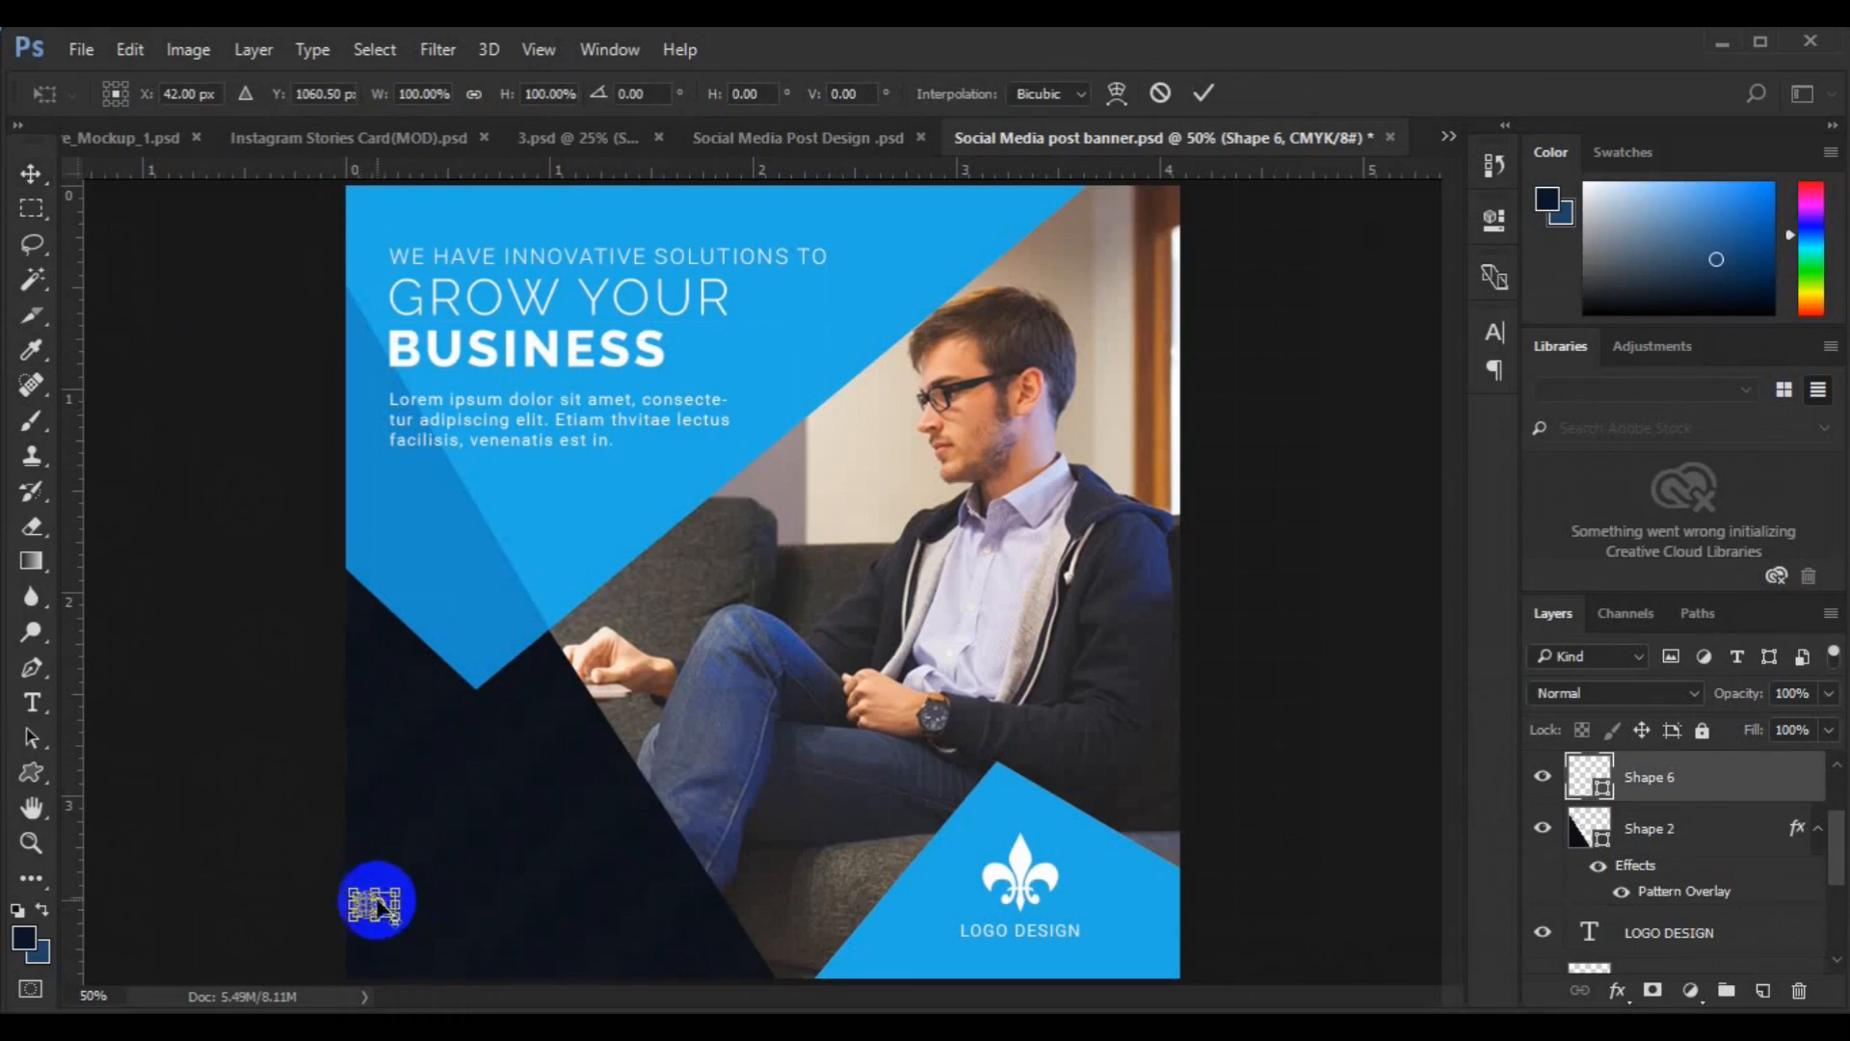
pyautogui.moveTo(383, 904); pyautogui.dragTo(435, 940)
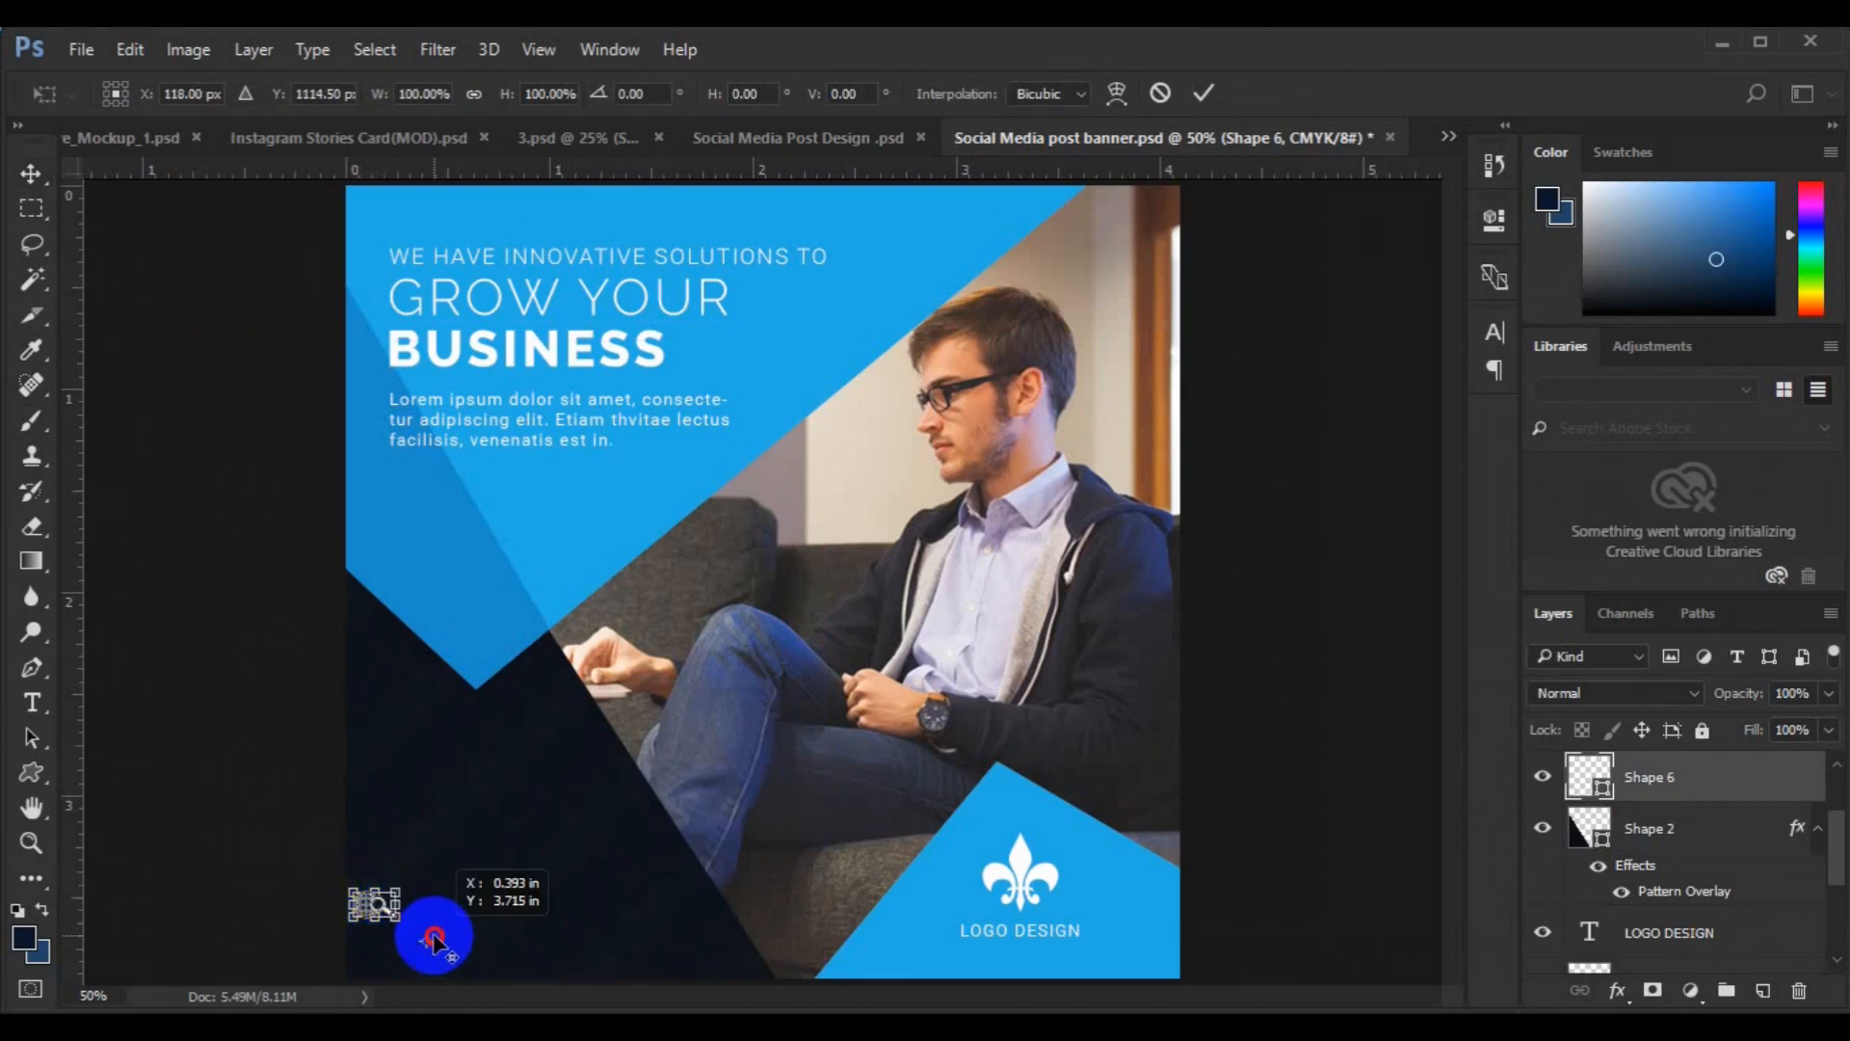
pyautogui.press('Return')
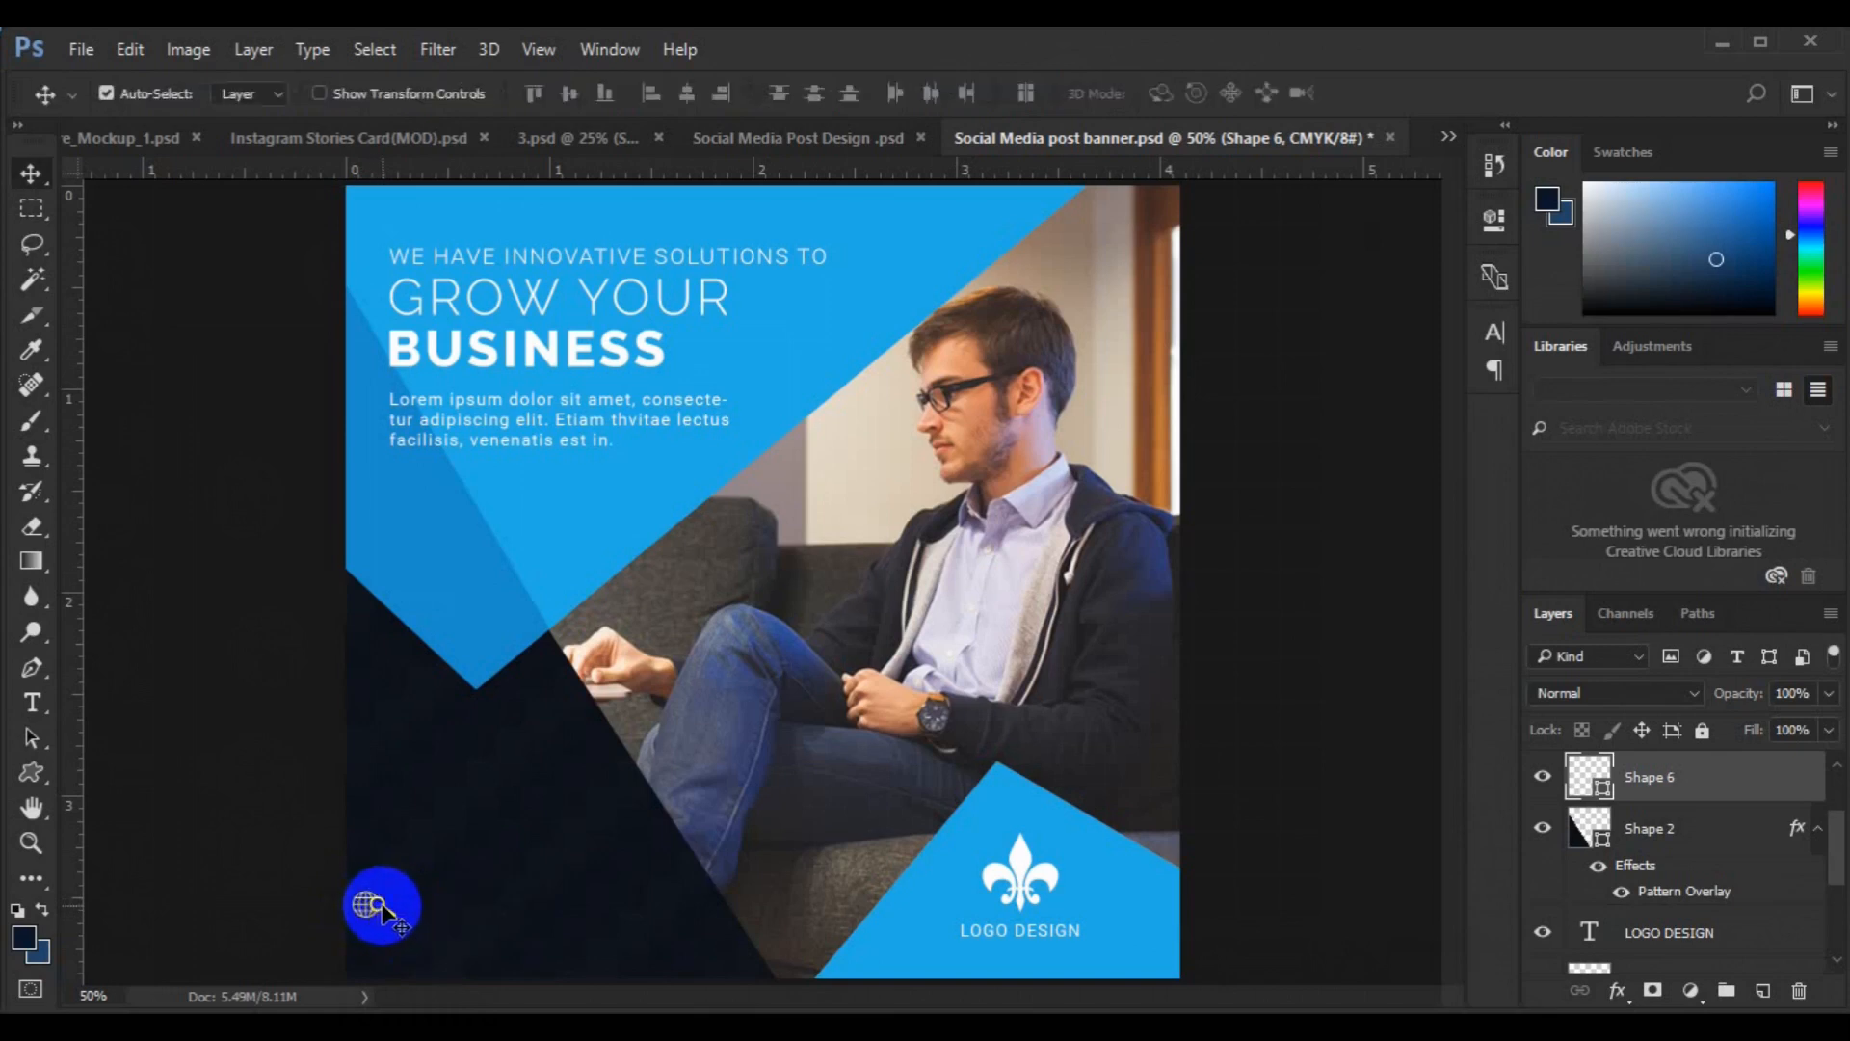
pyautogui.click(388, 912)
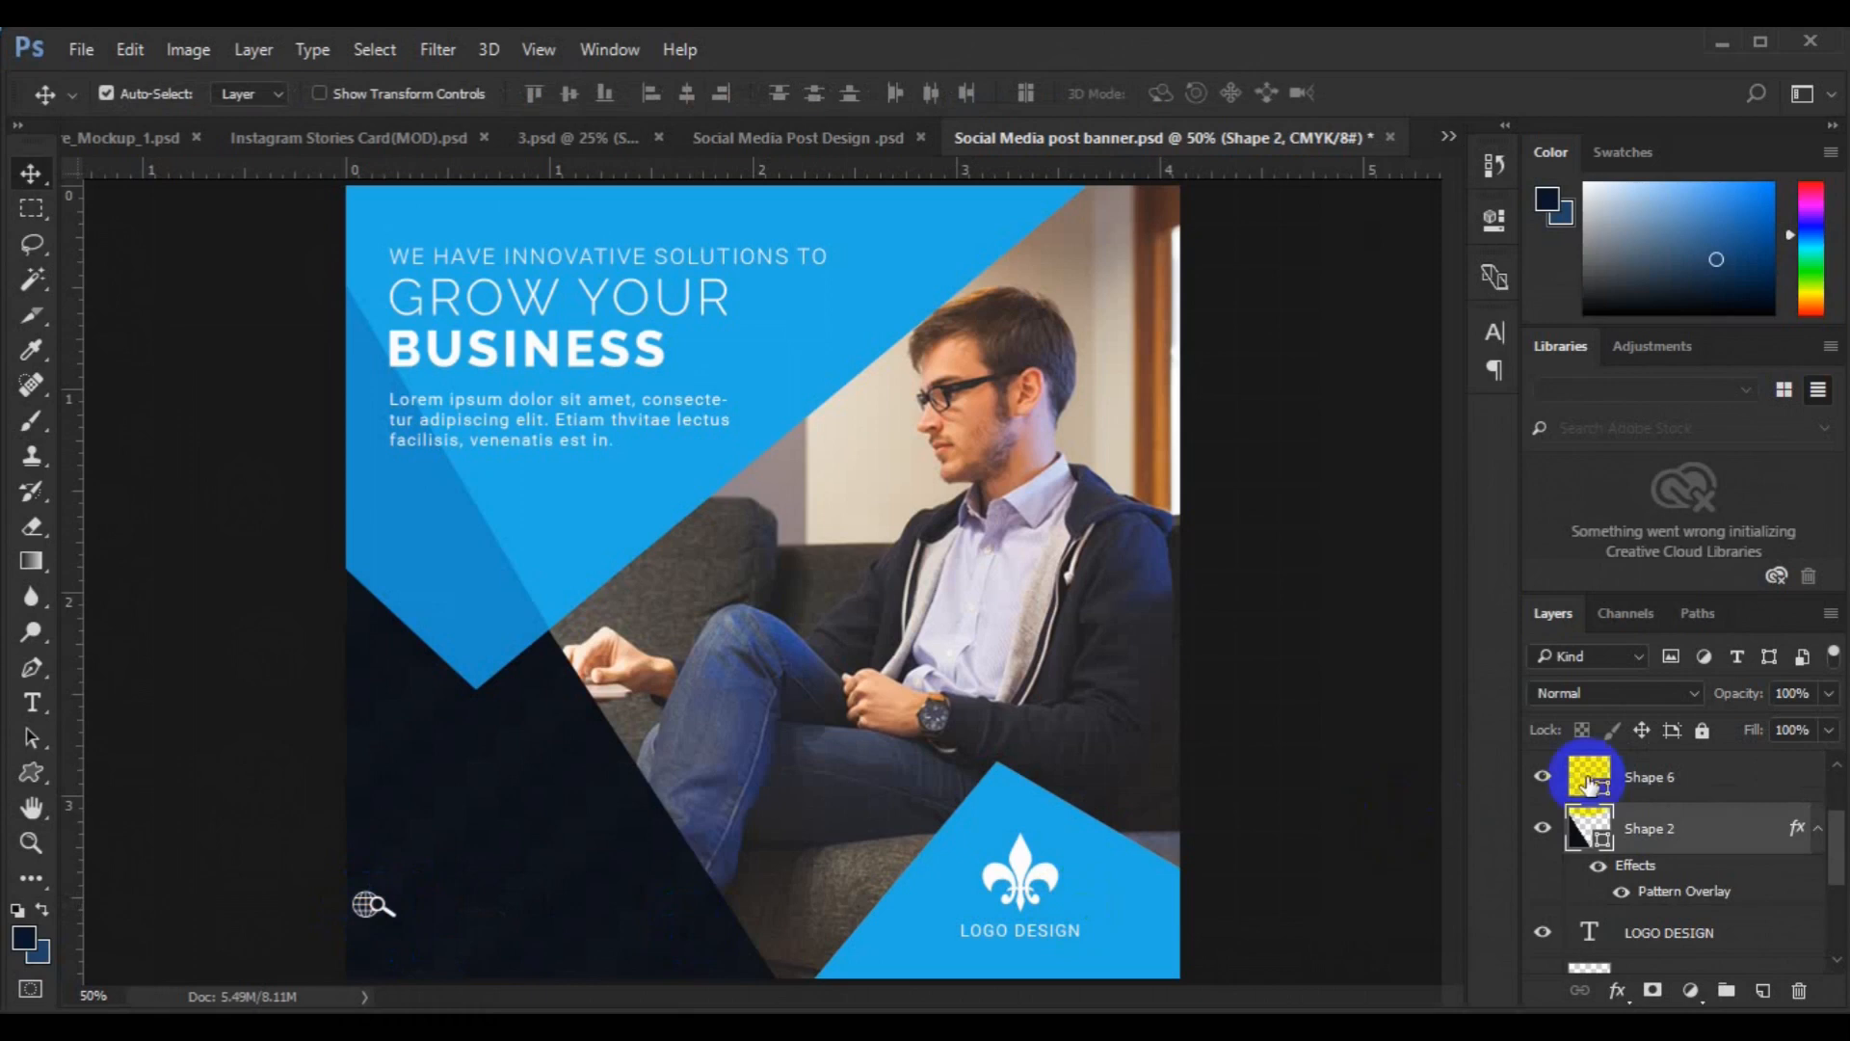
pyautogui.click(1644, 785)
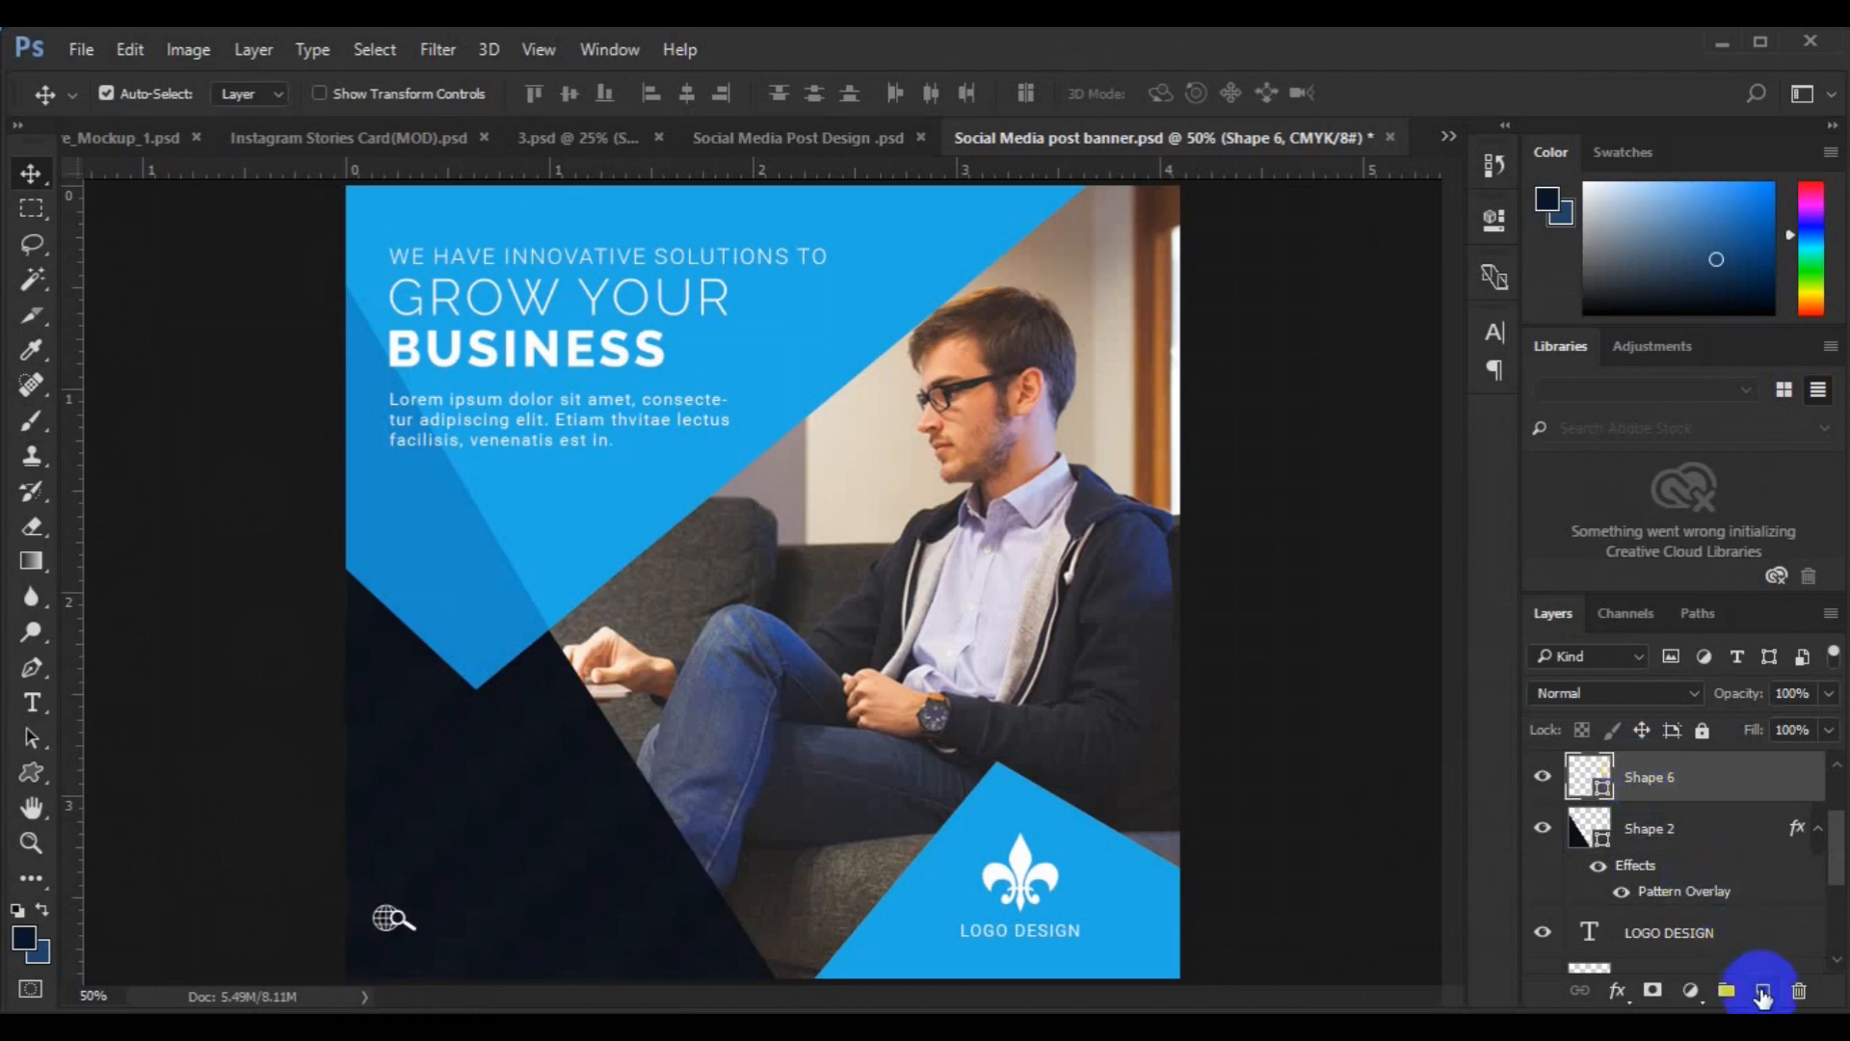
pyautogui.click(34, 705)
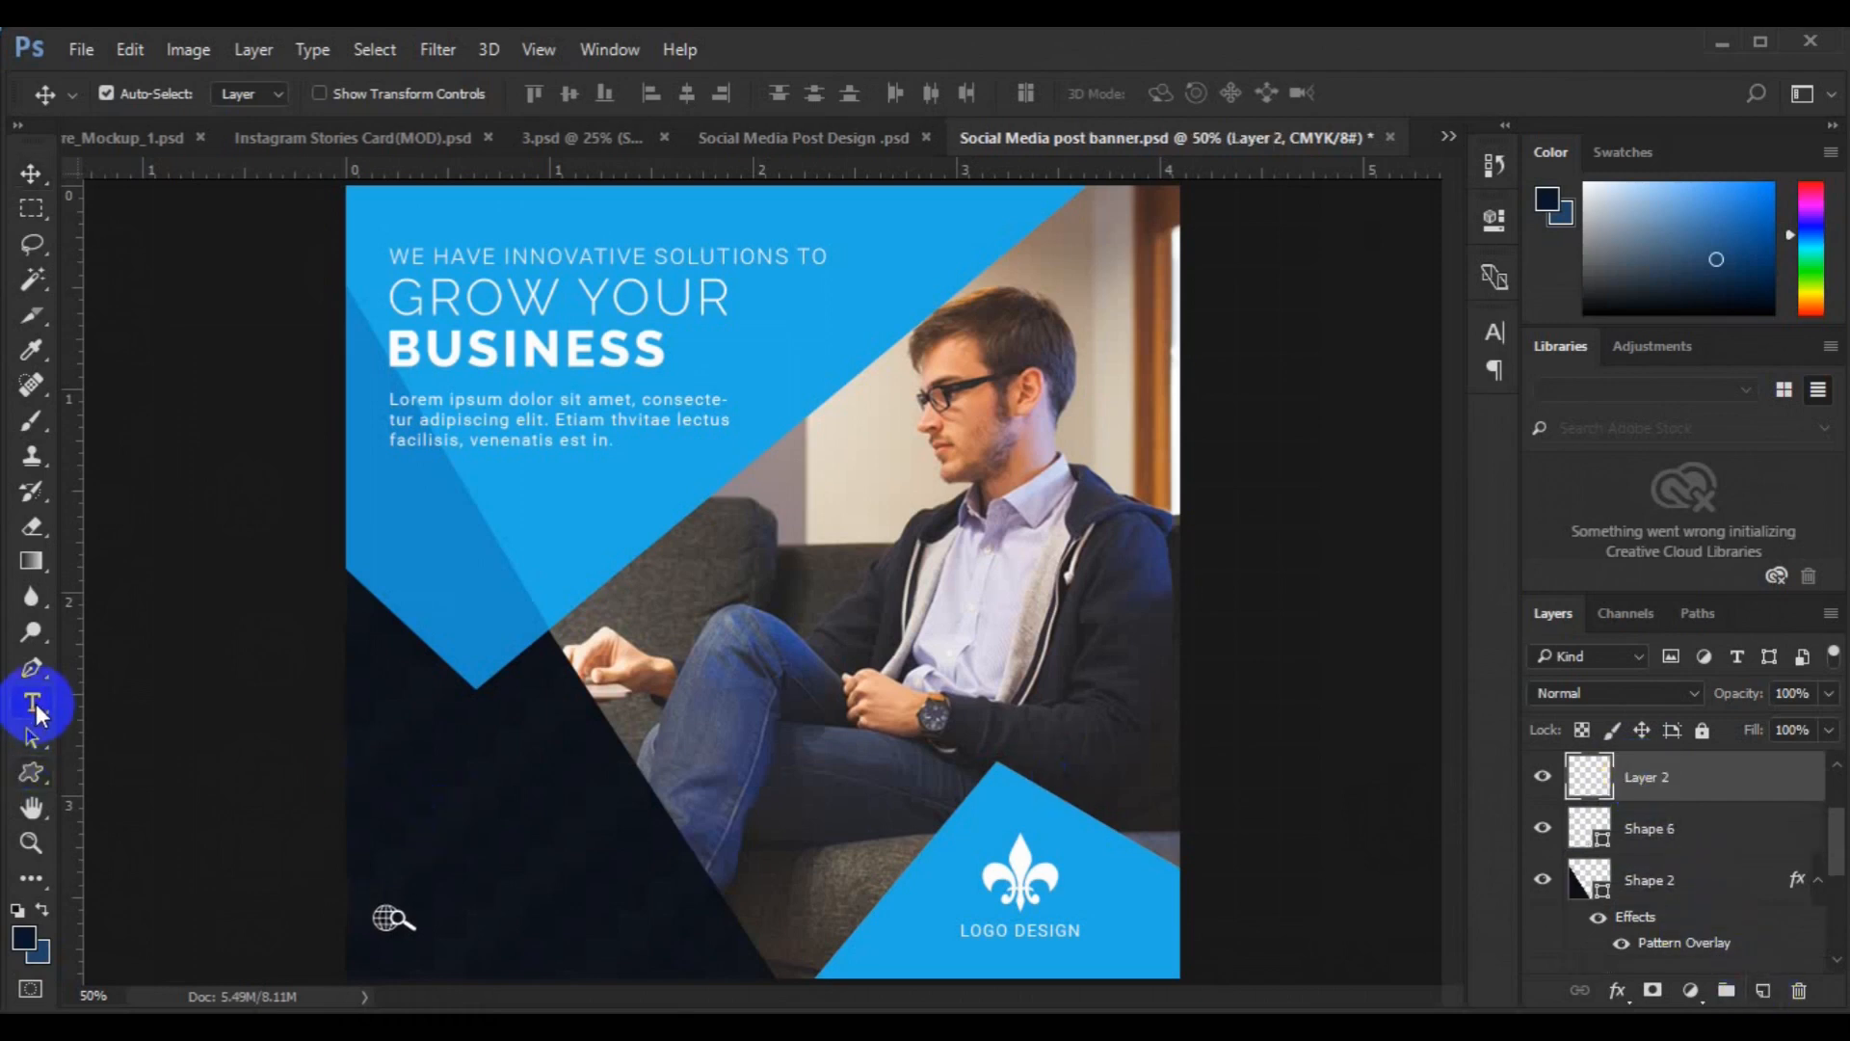
pyautogui.click(610, 99)
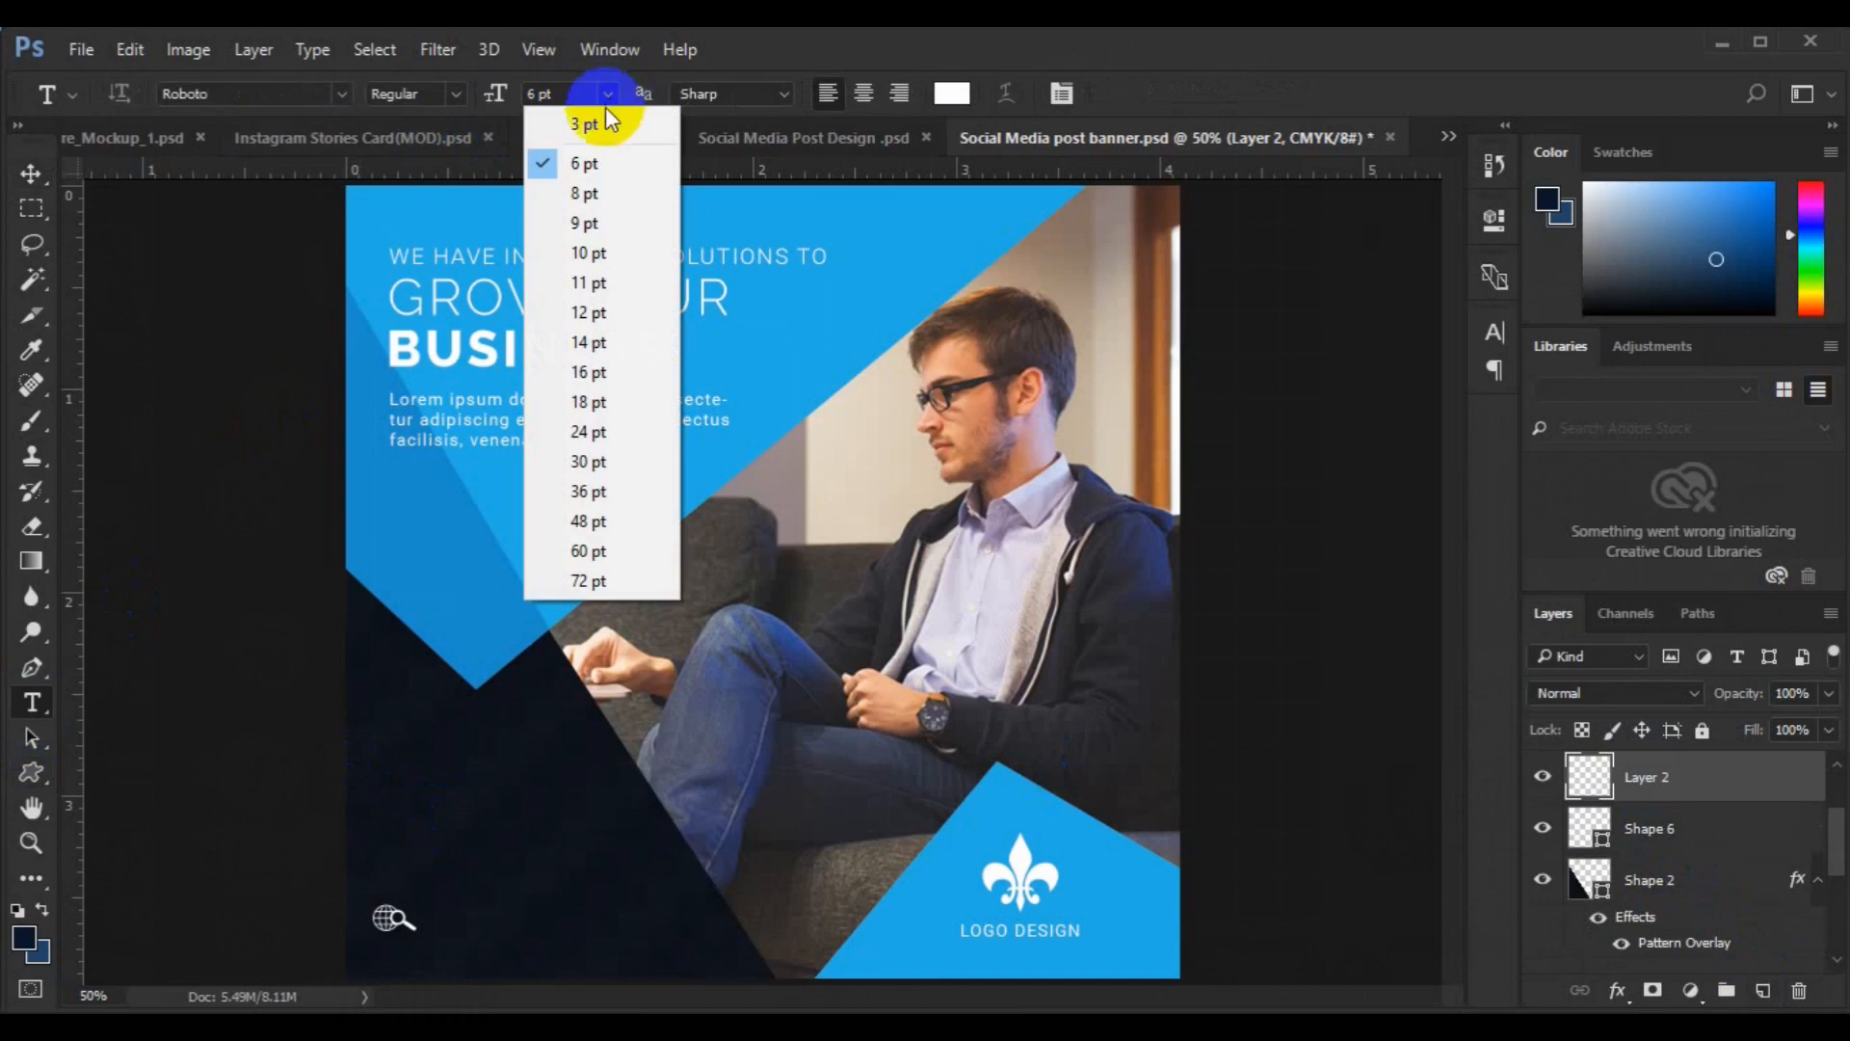
pyautogui.click(549, 121)
pyautogui.moveTo(495, 93); pyautogui.dragTo(496, 101)
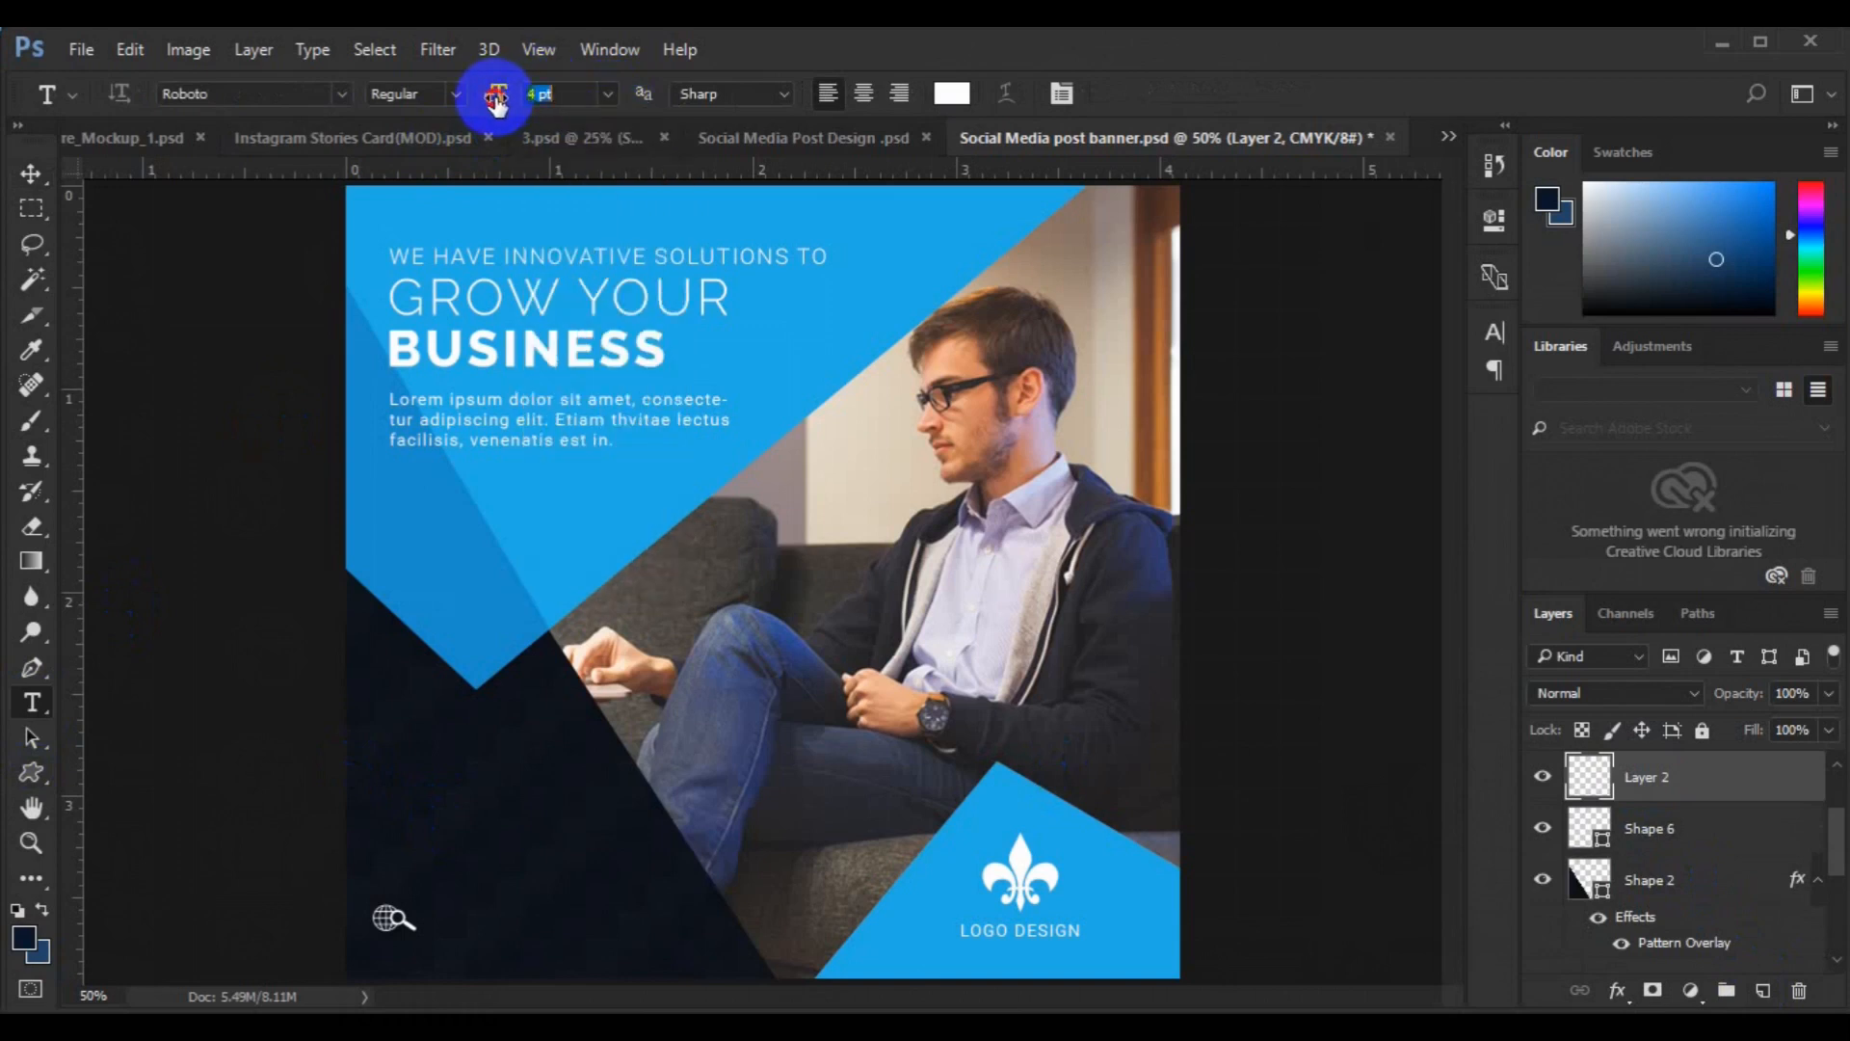
pyautogui.click(450, 926)
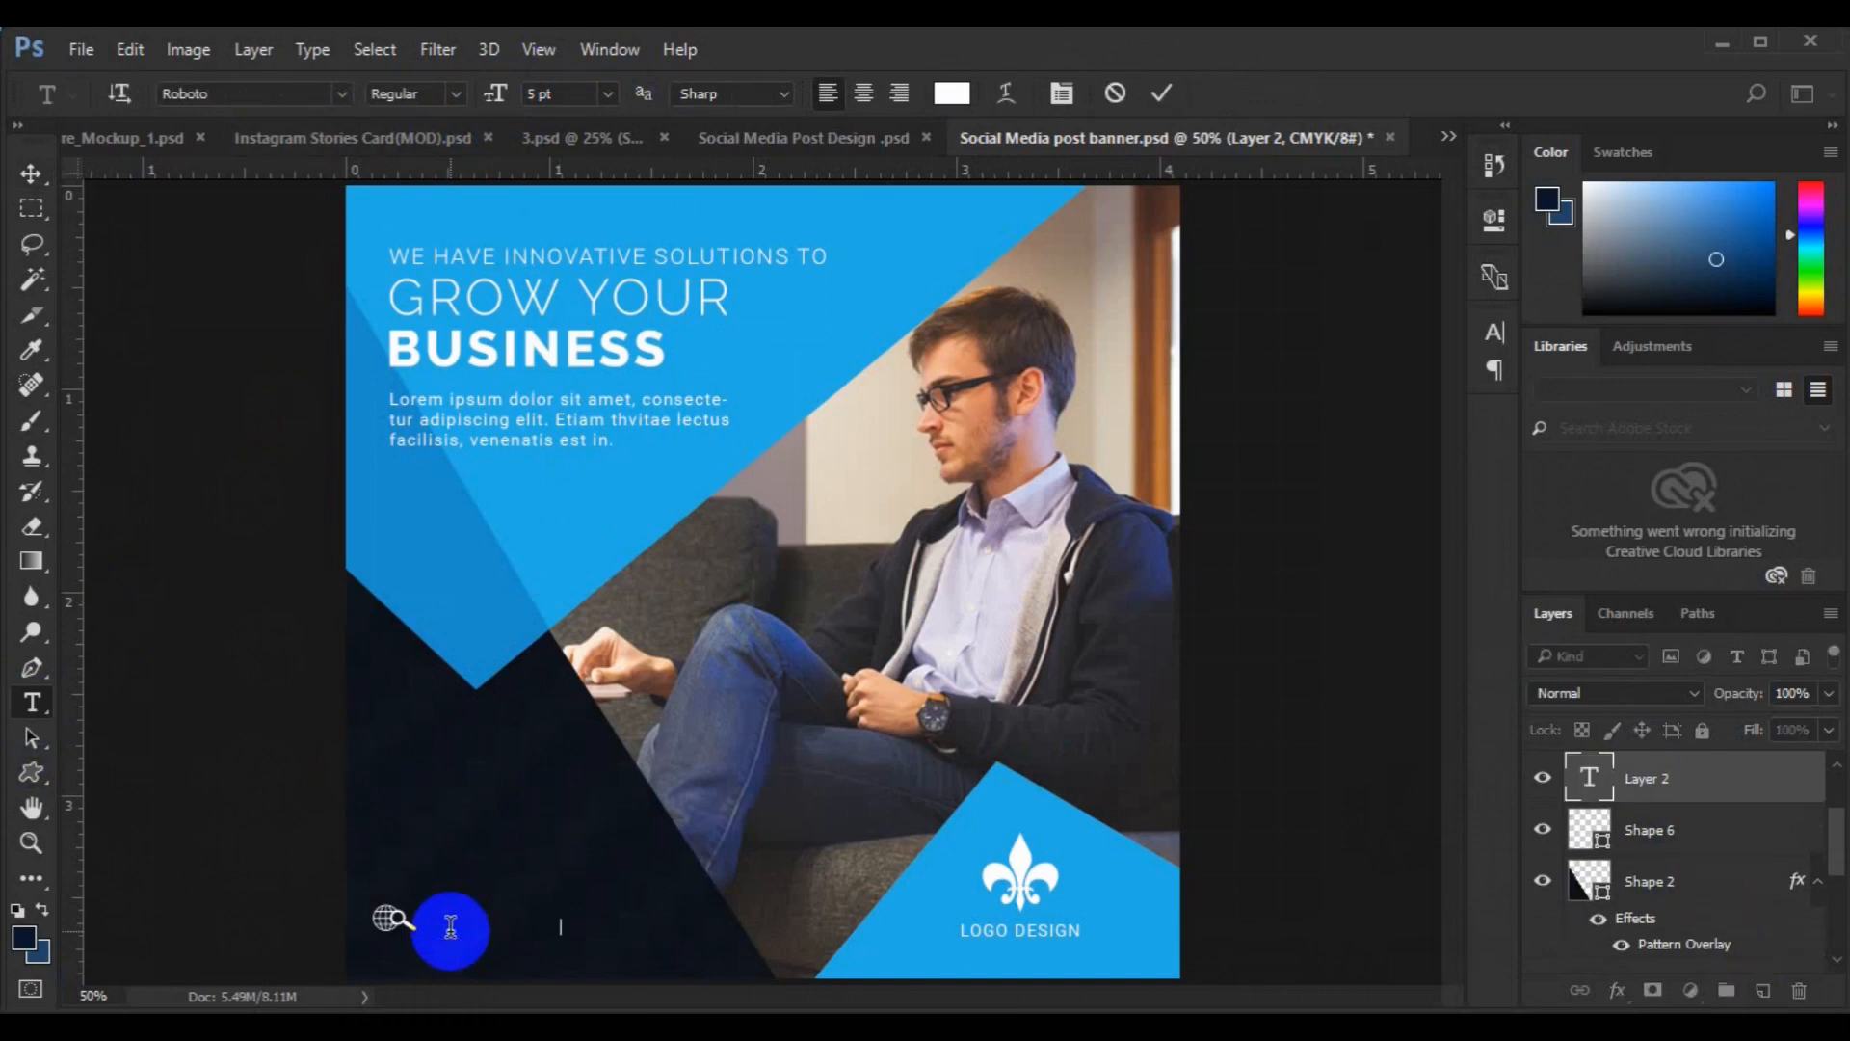
pyautogui.click(31, 173)
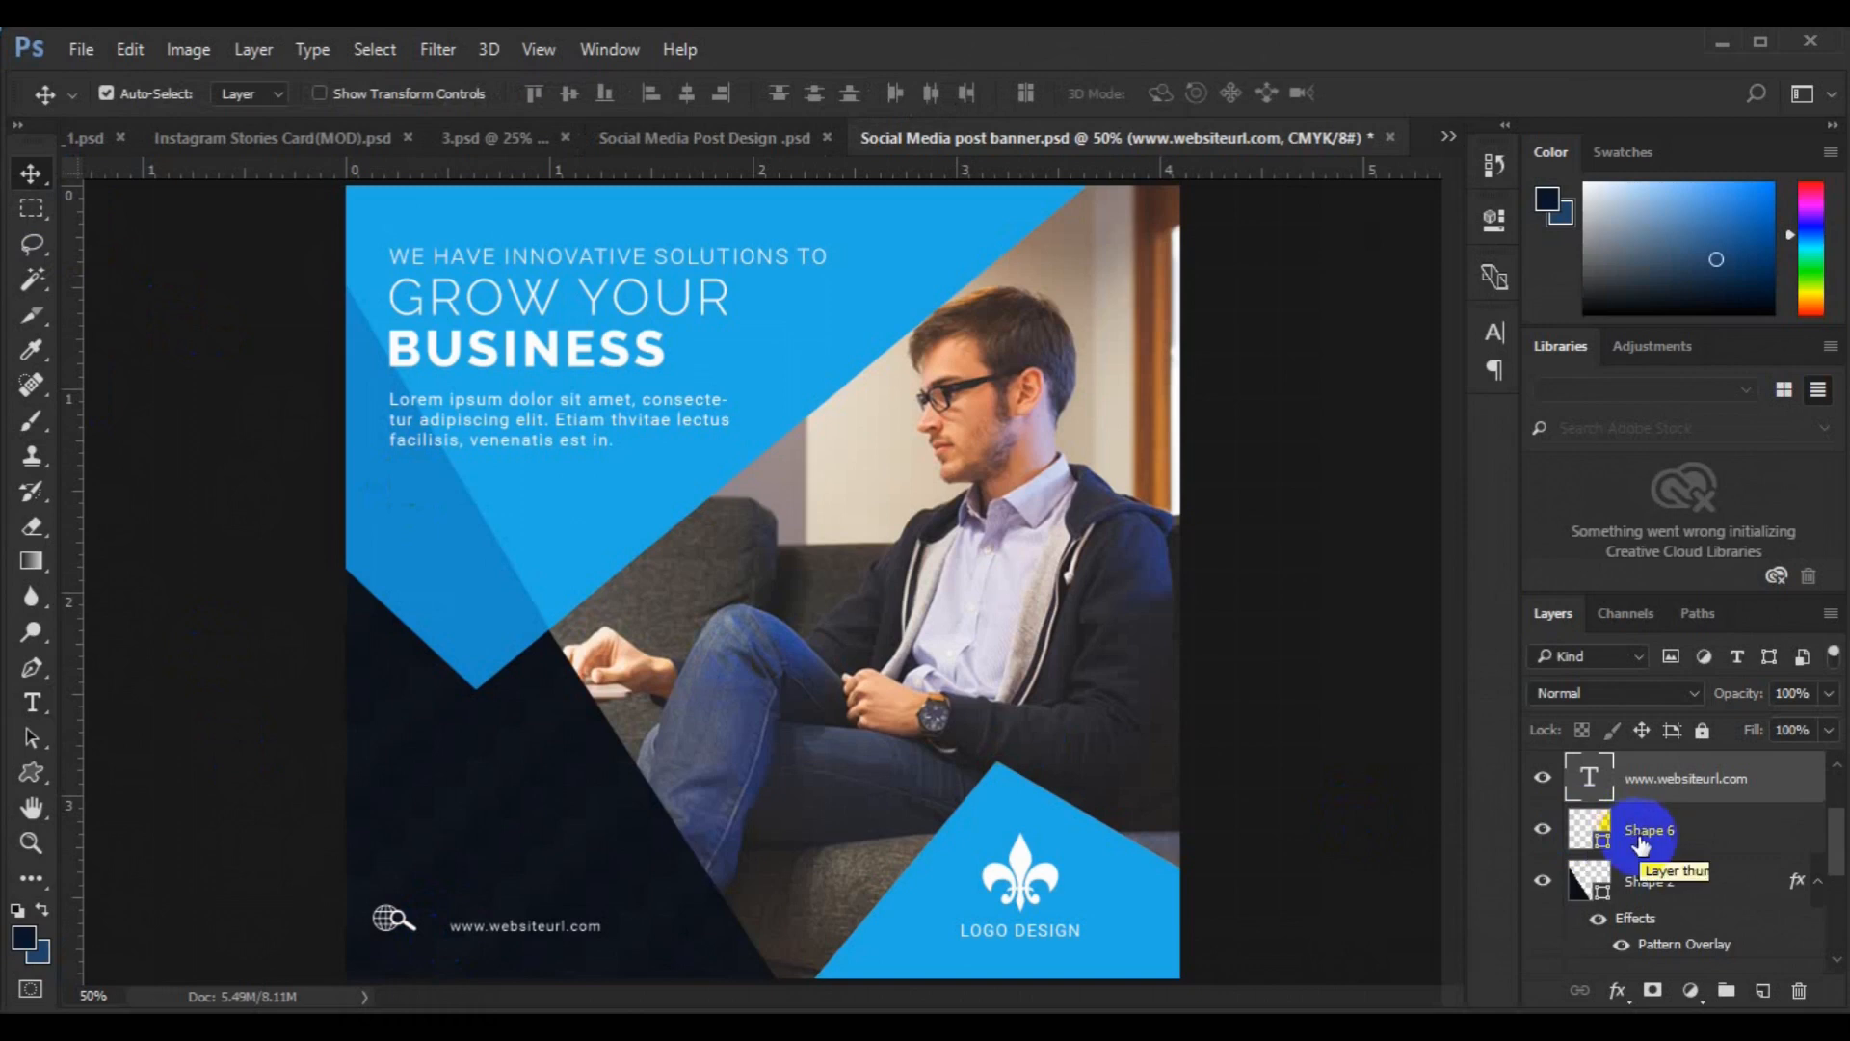
pyautogui.press('Left')
pyautogui.press('Left')
pyautogui.press('Left')
pyautogui.press('Left')
pyautogui.press('Left')
pyautogui.press('Left')
pyautogui.press('Left')
pyautogui.press('Left')
pyautogui.press('Left')
pyautogui.press('Left')
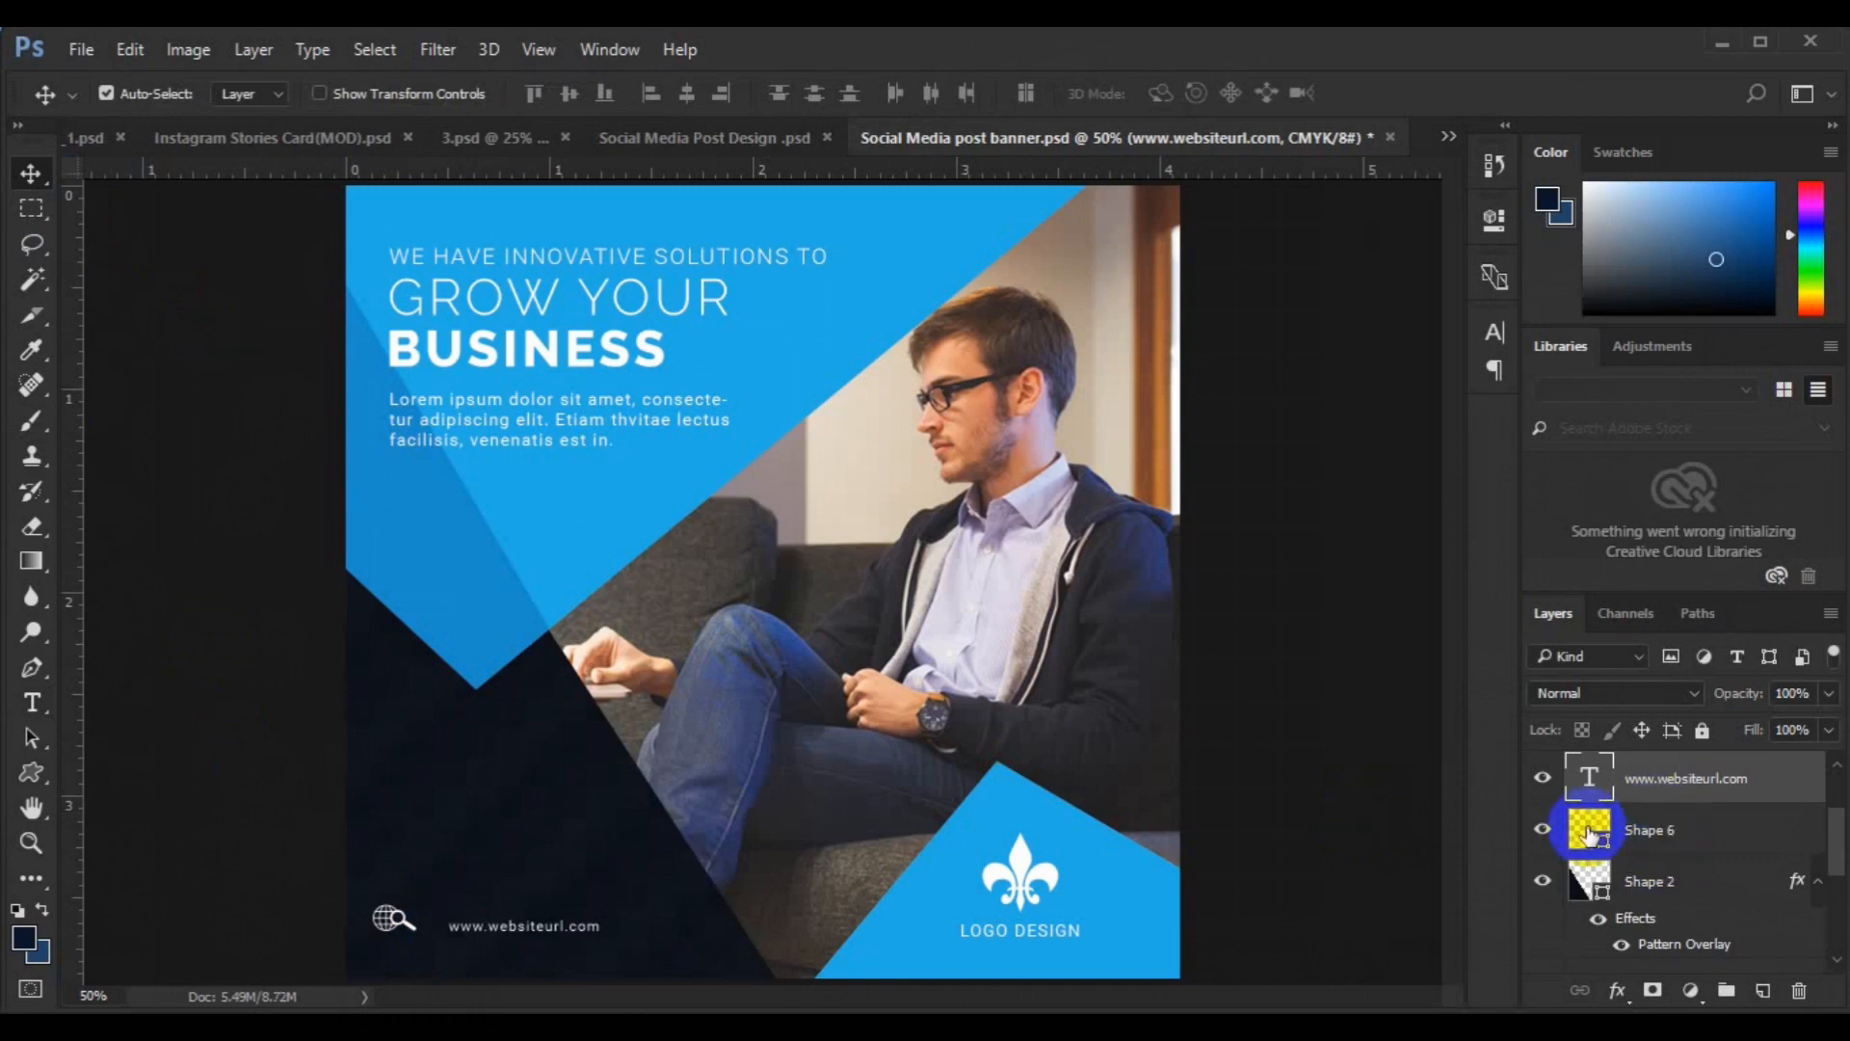
pyautogui.press('Left')
pyautogui.press('Left')
pyautogui.press('Left')
pyautogui.press('Left')
pyautogui.press('Left')
pyautogui.press('Left')
pyautogui.press('Left')
pyautogui.press('Left')
pyautogui.press('Left')
pyautogui.press('Left')
pyautogui.press('Left')
pyautogui.press('Left')
pyautogui.press('Left')
pyautogui.press('Left')
pyautogui.press('Left')
pyautogui.press('Left')
pyautogui.press('Left')
pyautogui.press('Left')
# - Align the vertical centers of the website text and globe icon, and move both slightly right and down
pyautogui.keyDown('ctrl'); pyautogui.click(1646, 830); pyautogui.keyUp('ctrl')
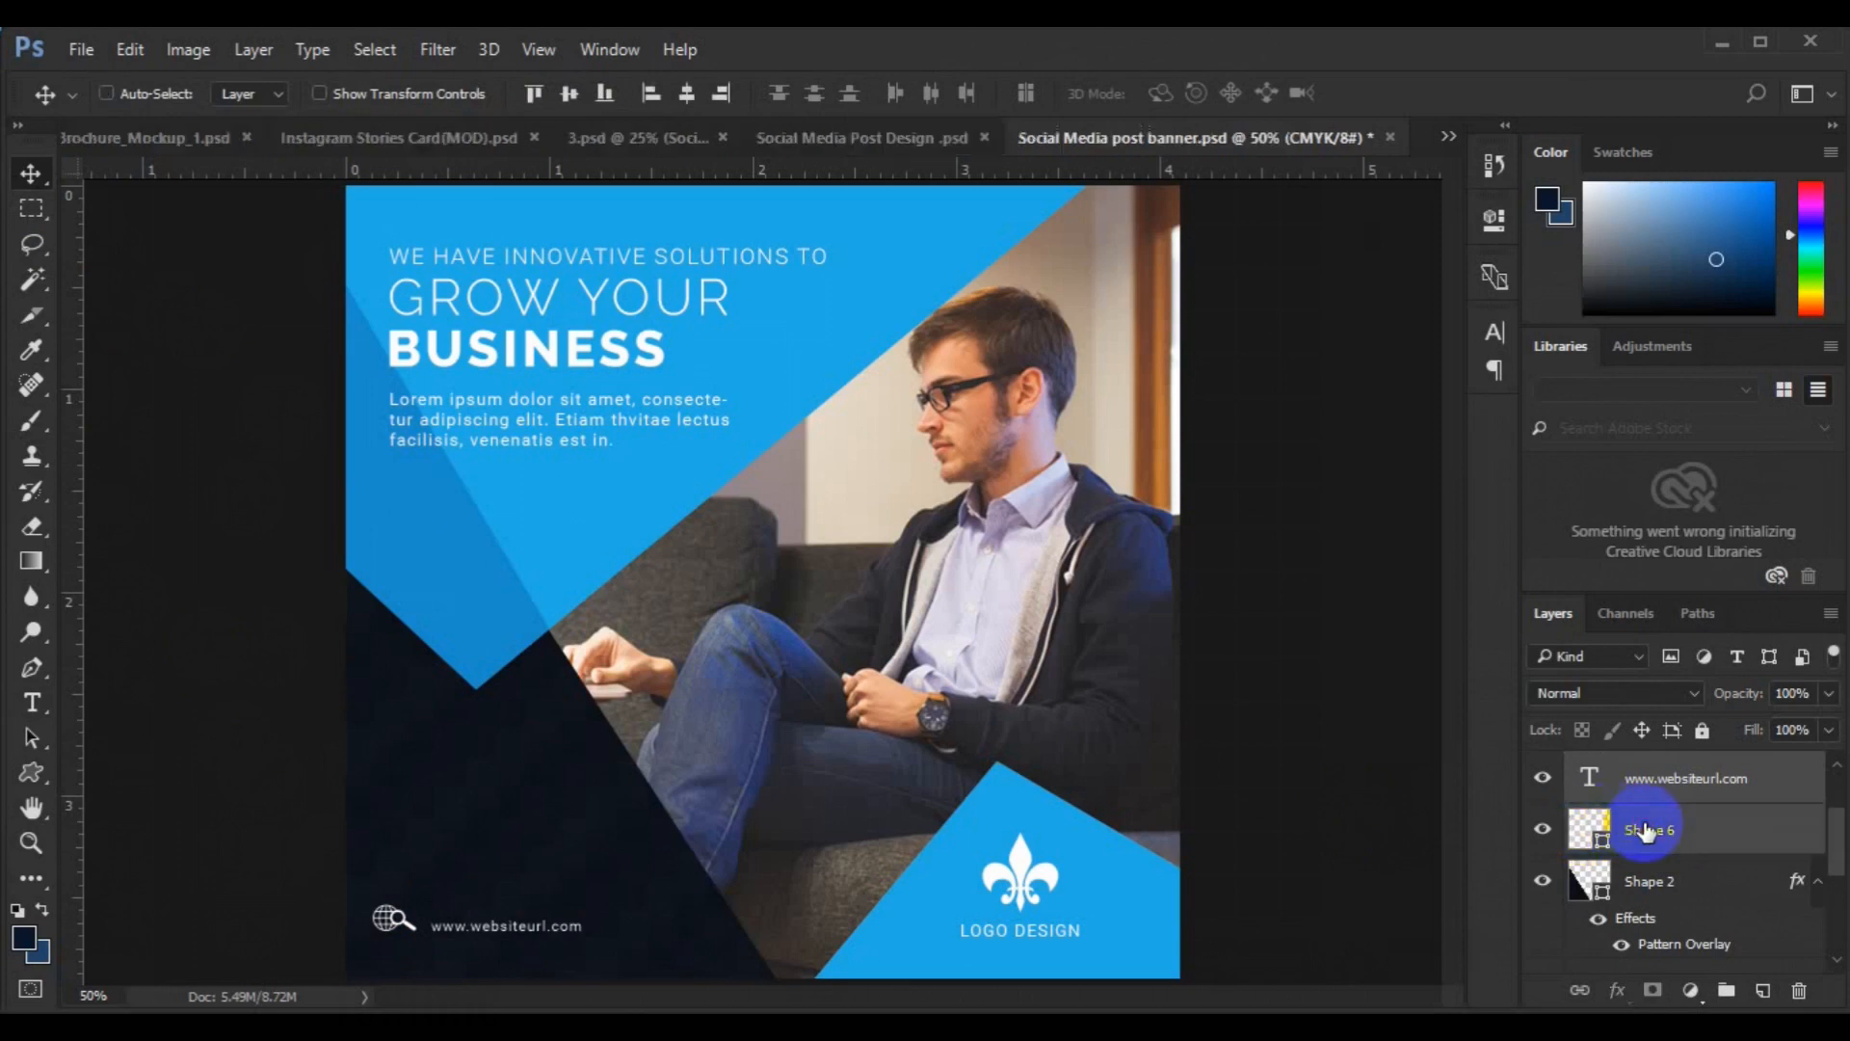
pyautogui.click(690, 107)
pyautogui.hotkey('ctrl', 'z')
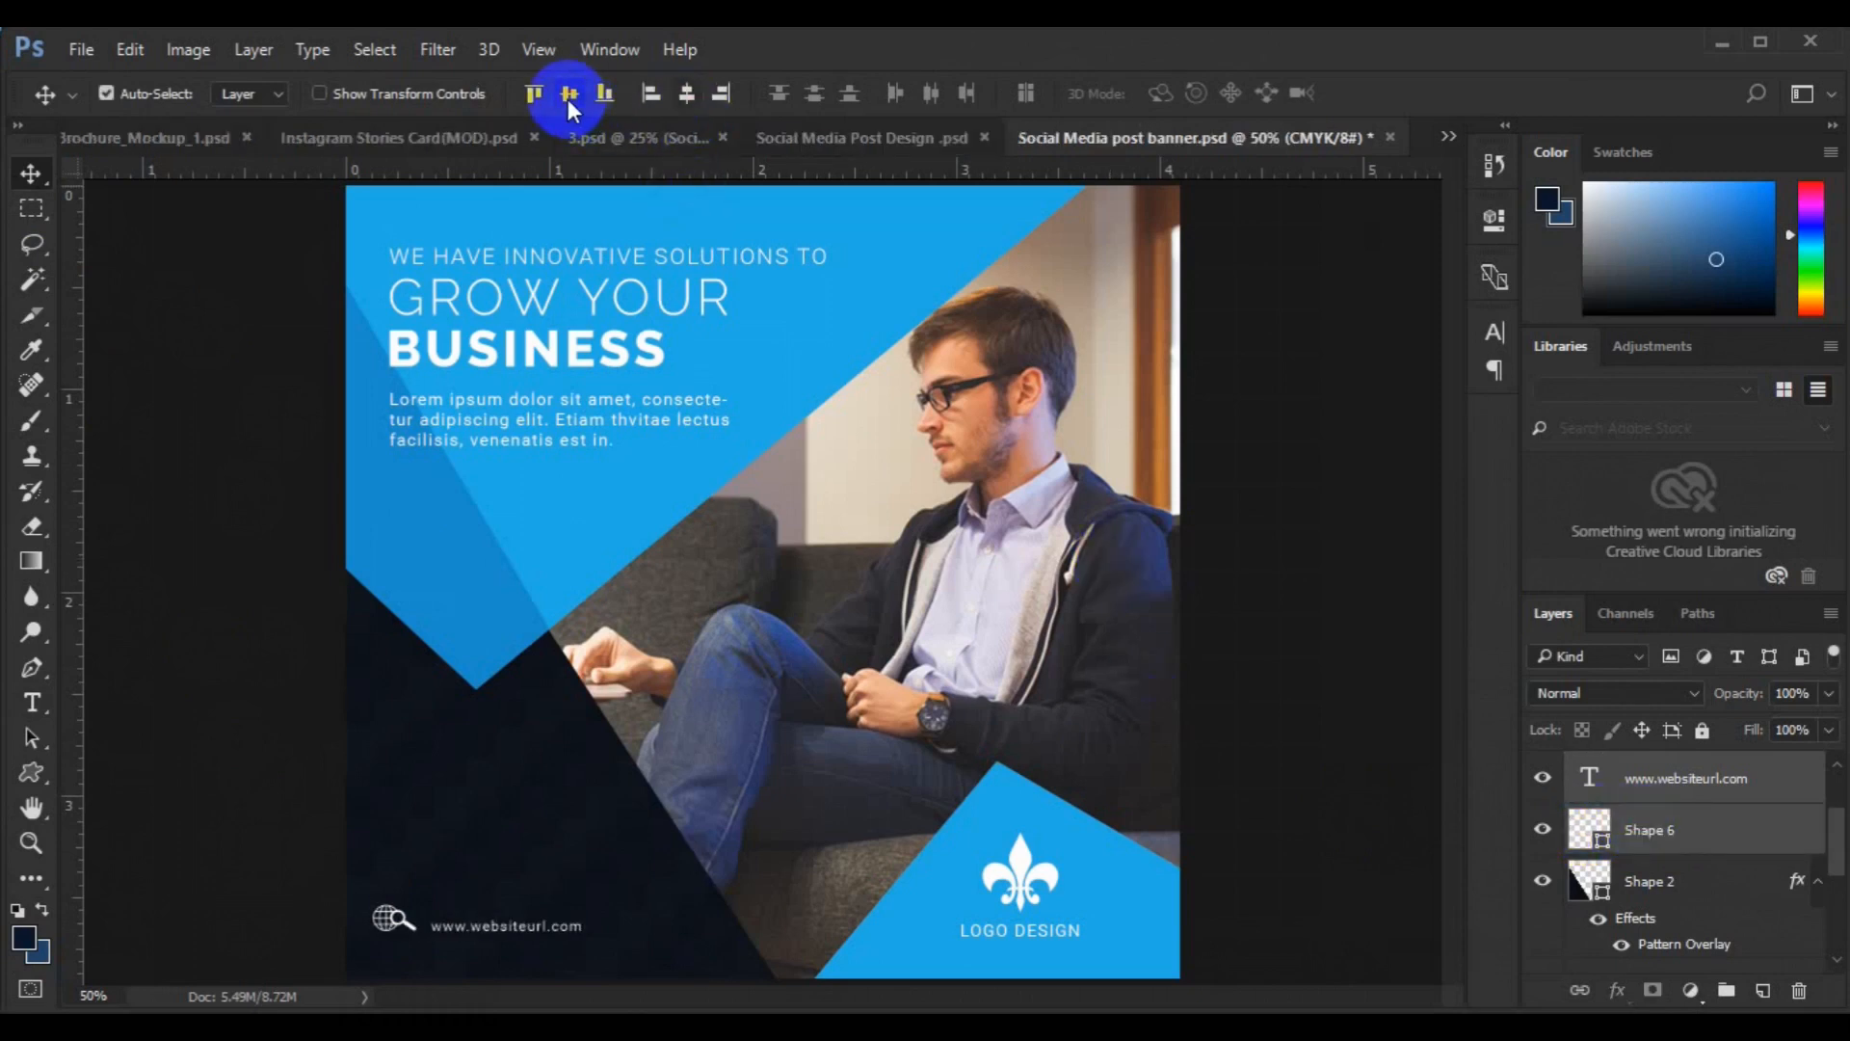
pyautogui.click(569, 97)
pyautogui.hotkey('ctrl', 't')
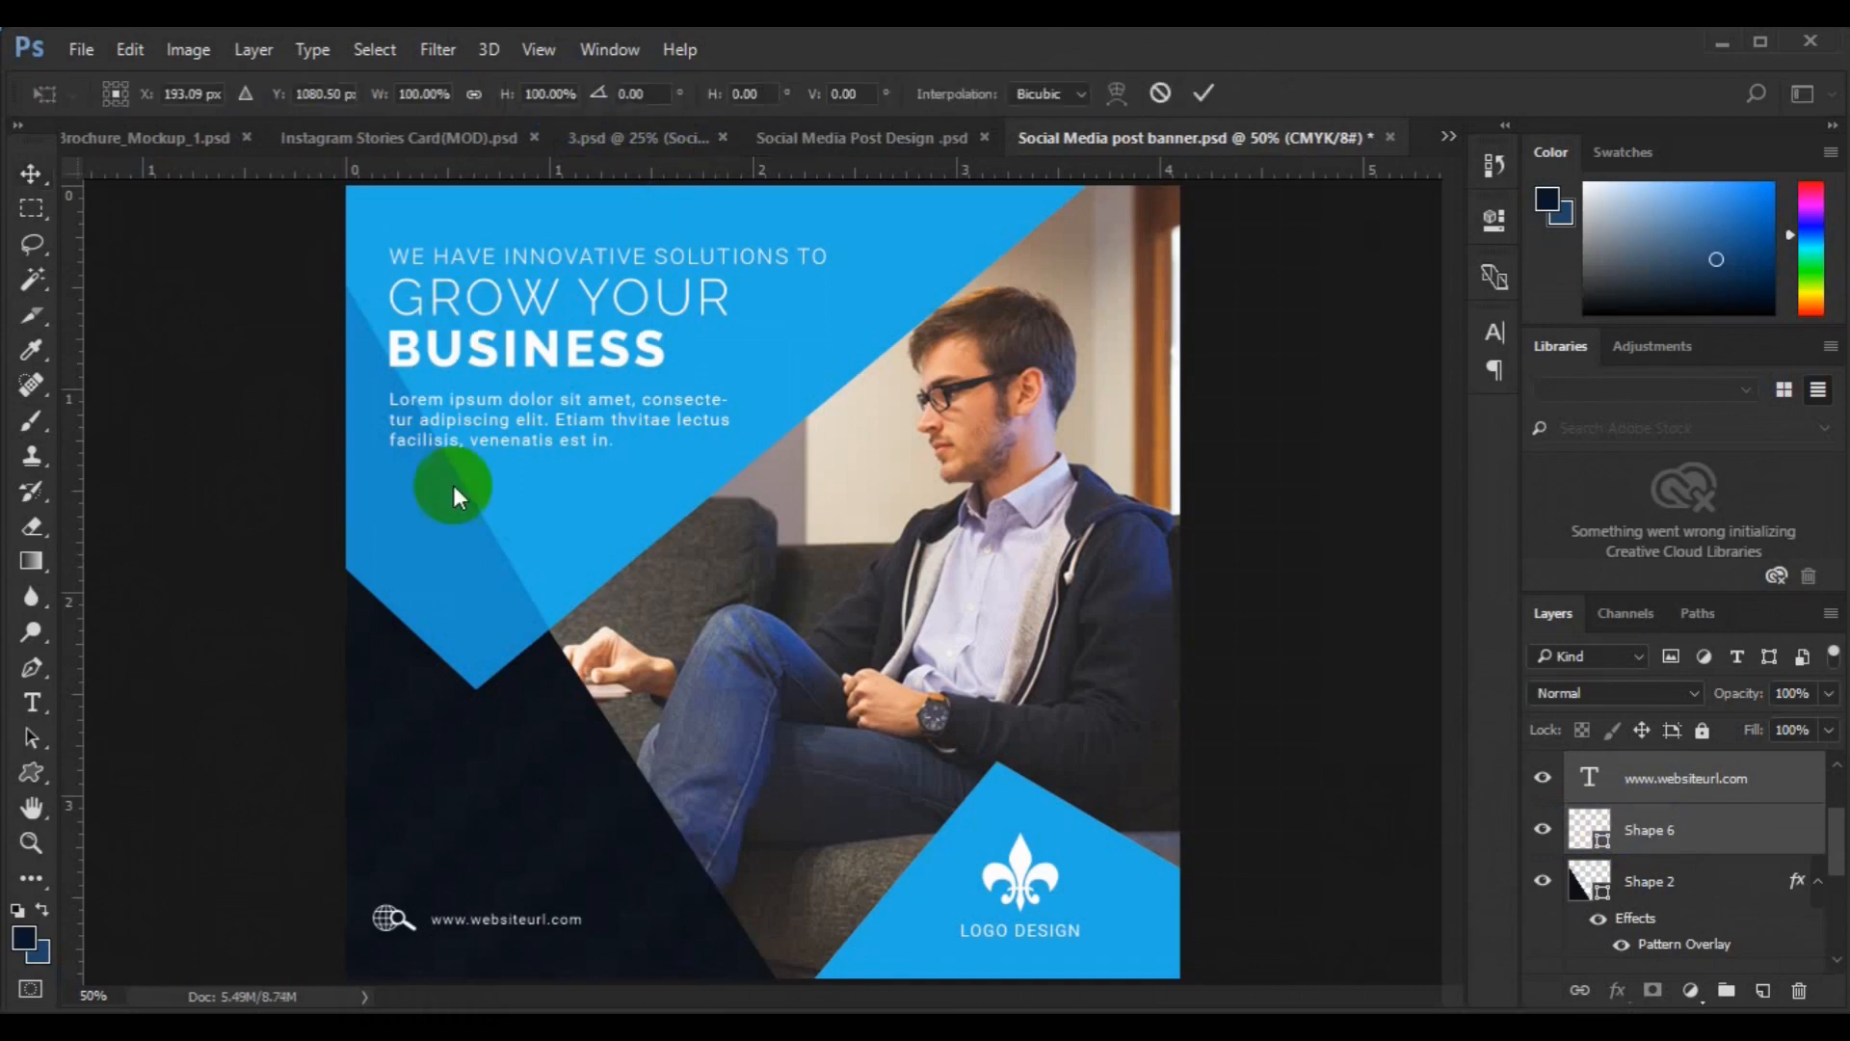
pyautogui.moveTo(528, 931); pyautogui.dragTo(545, 941)
pyautogui.press('Return')
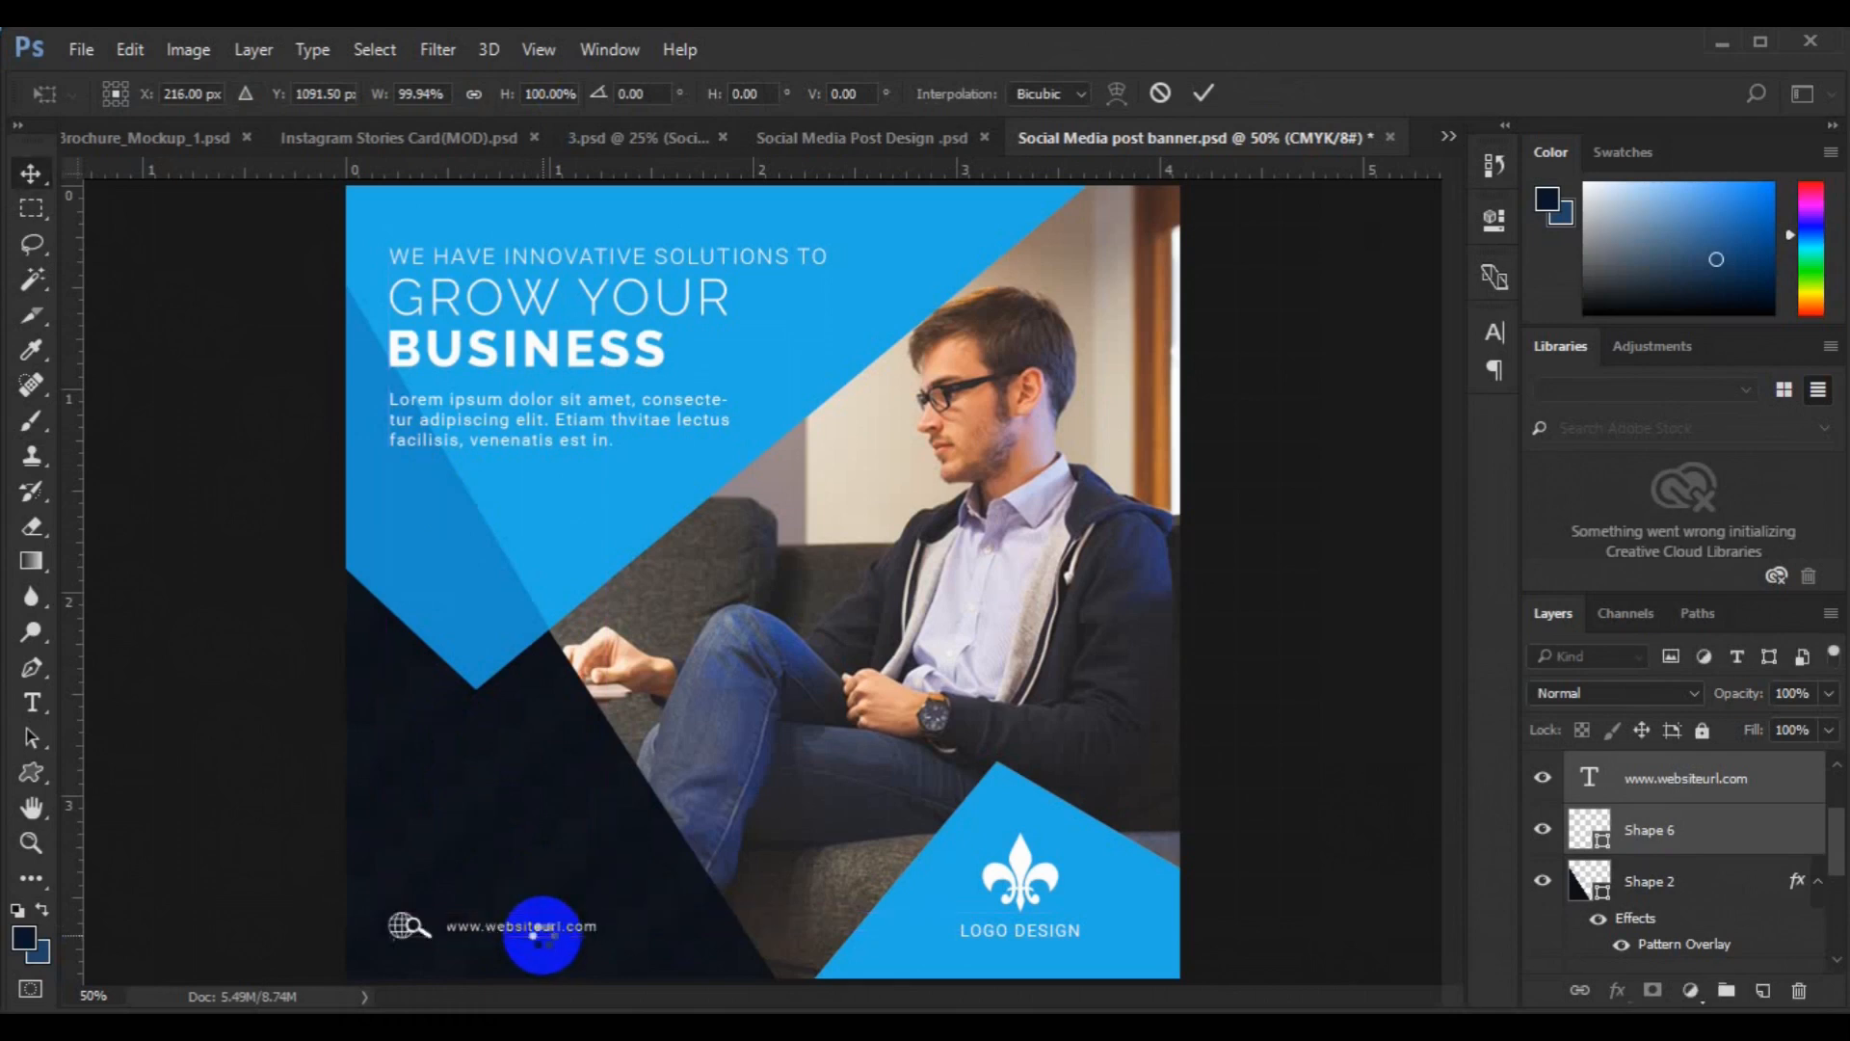
# - Nudge only the website text a few pixels left to tighten its gap to the globe icon
pyautogui.click(1635, 782)
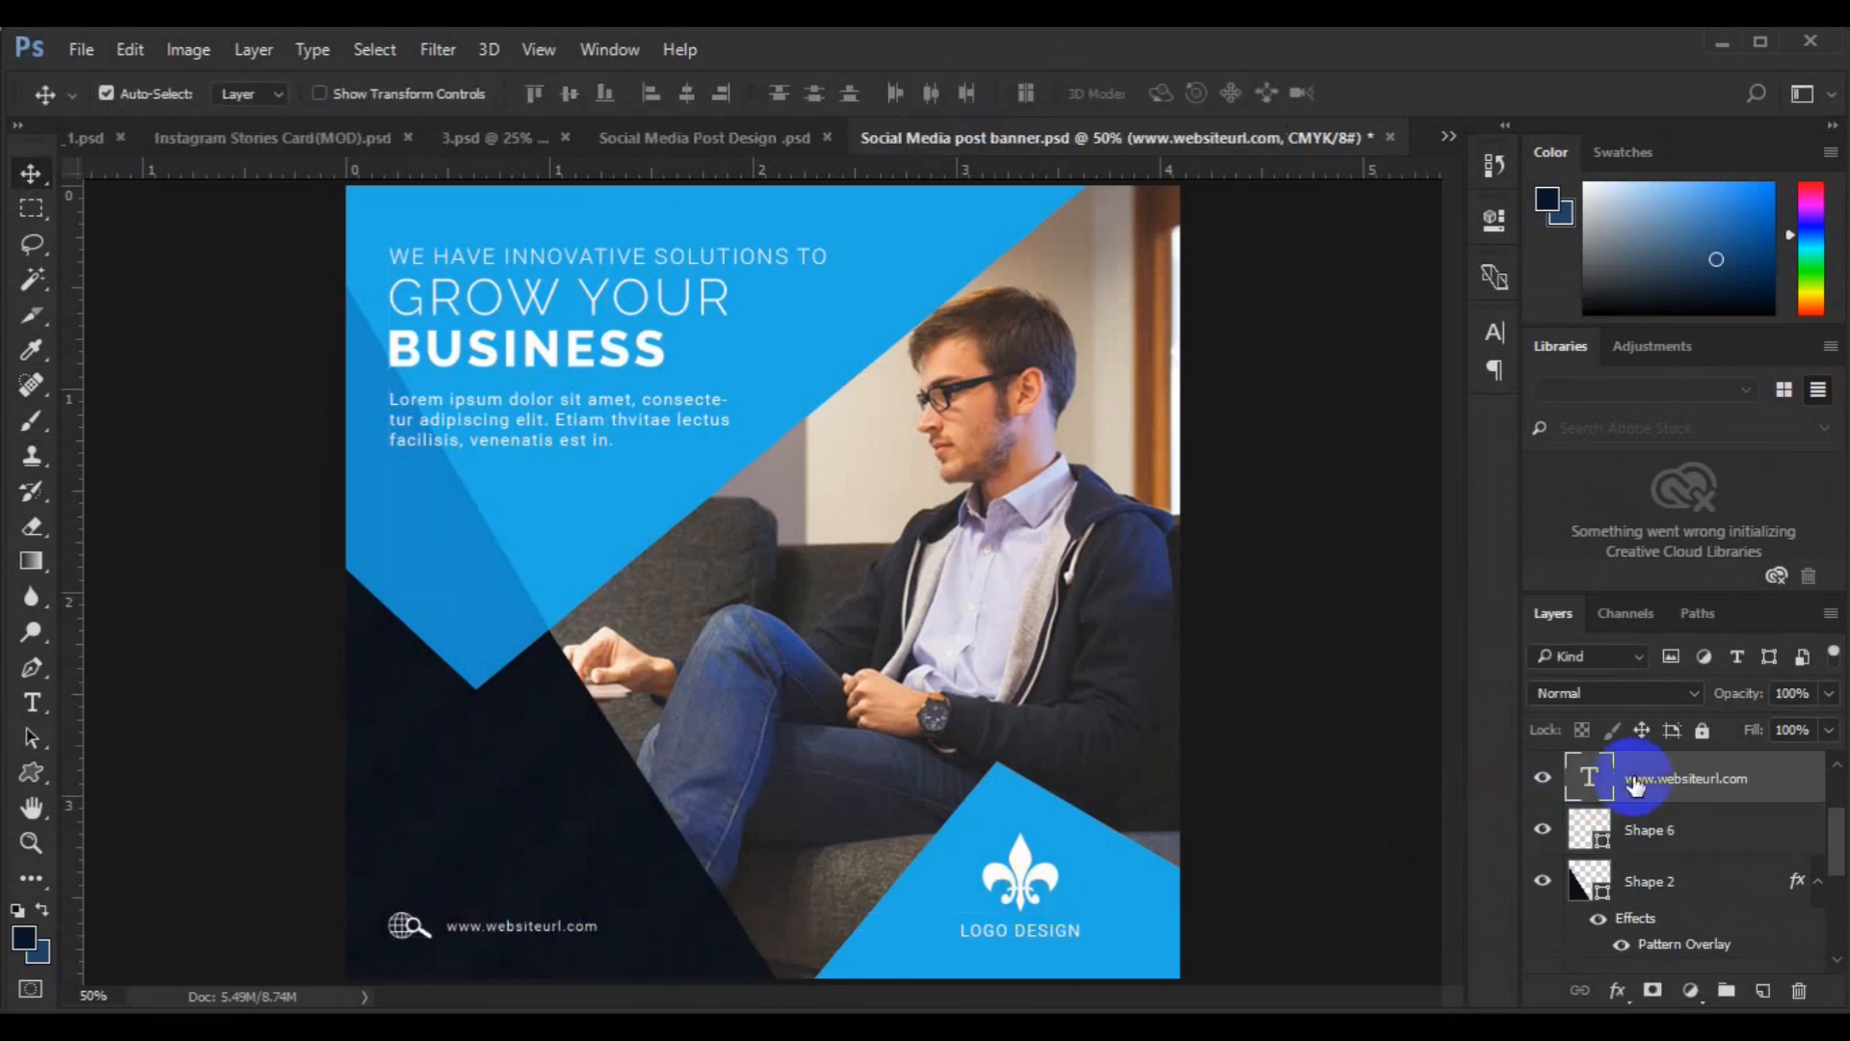
pyautogui.press('Left')
pyautogui.press('Left')
pyautogui.press('Left')
pyautogui.press('Left')
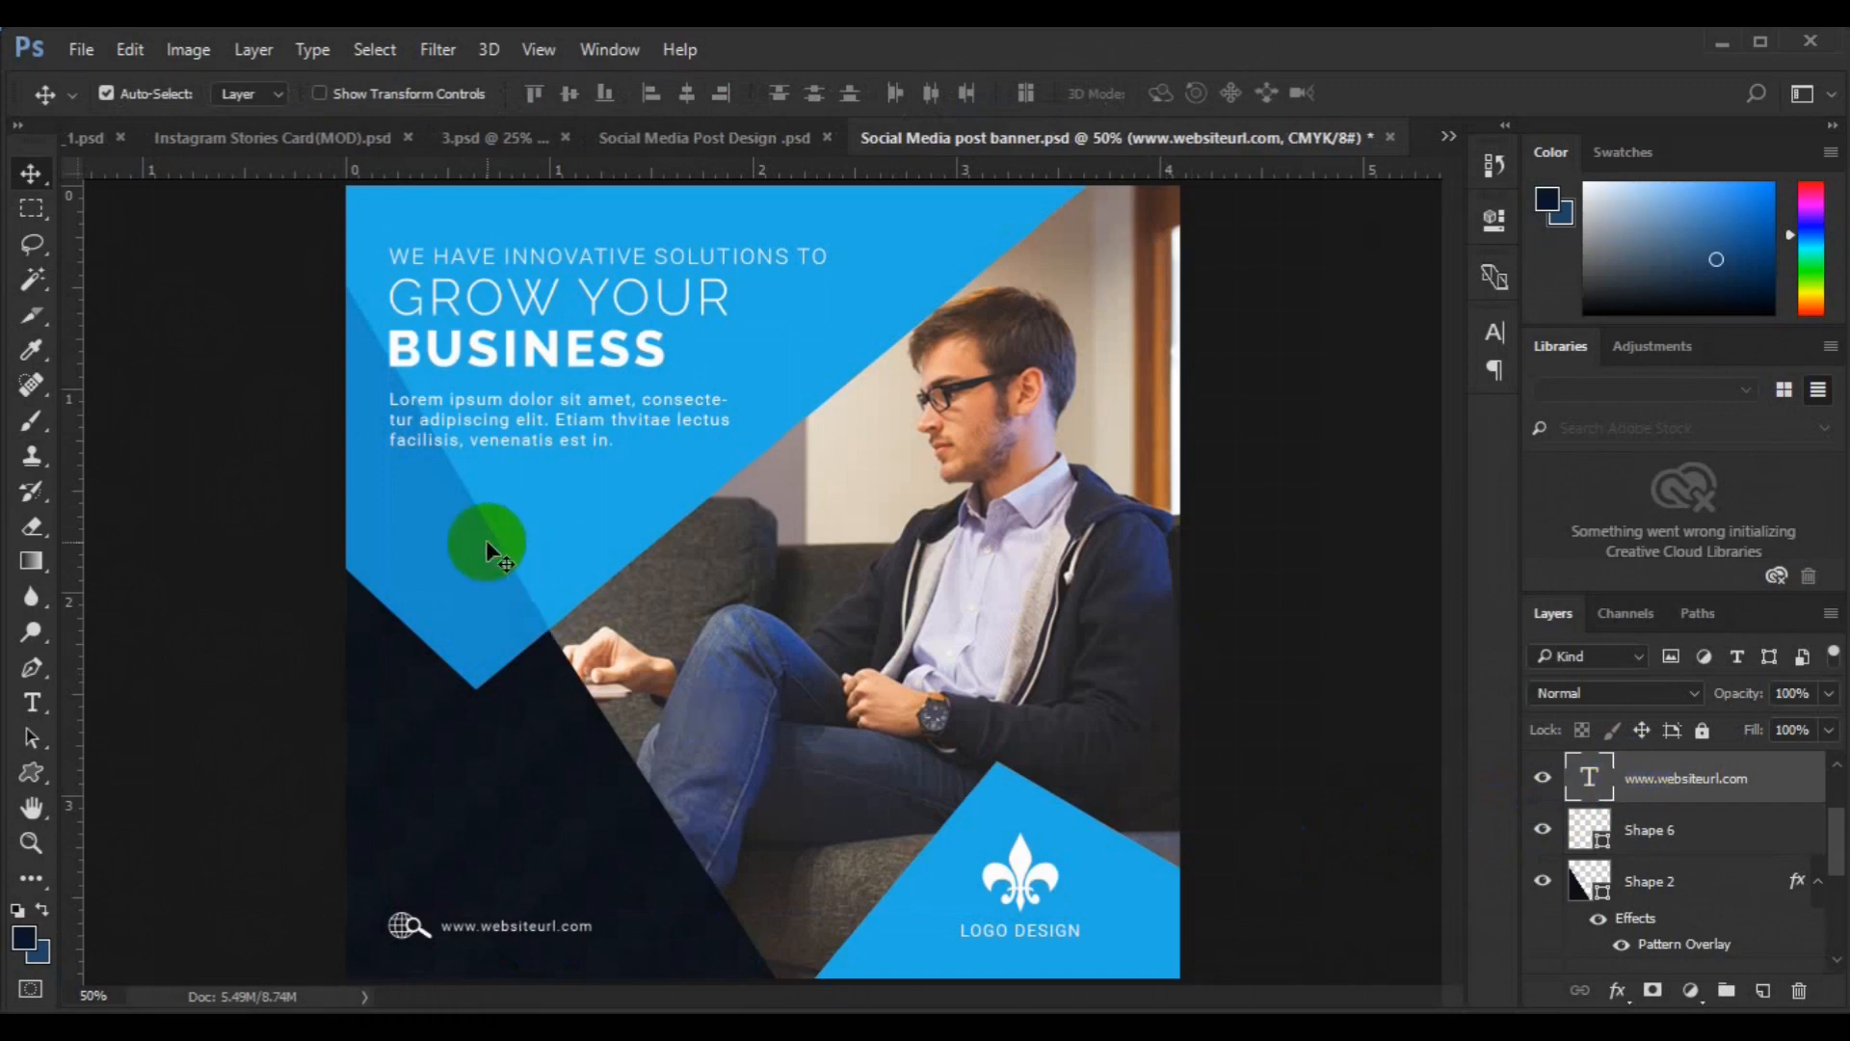
# - Collapse Group 1 and draw a white rectangle about 322 by 76 px above it, beneath the Lorem ipsum paragraph
pyautogui.click(487, 543)
pyautogui.scroll(2, 1815, 785)
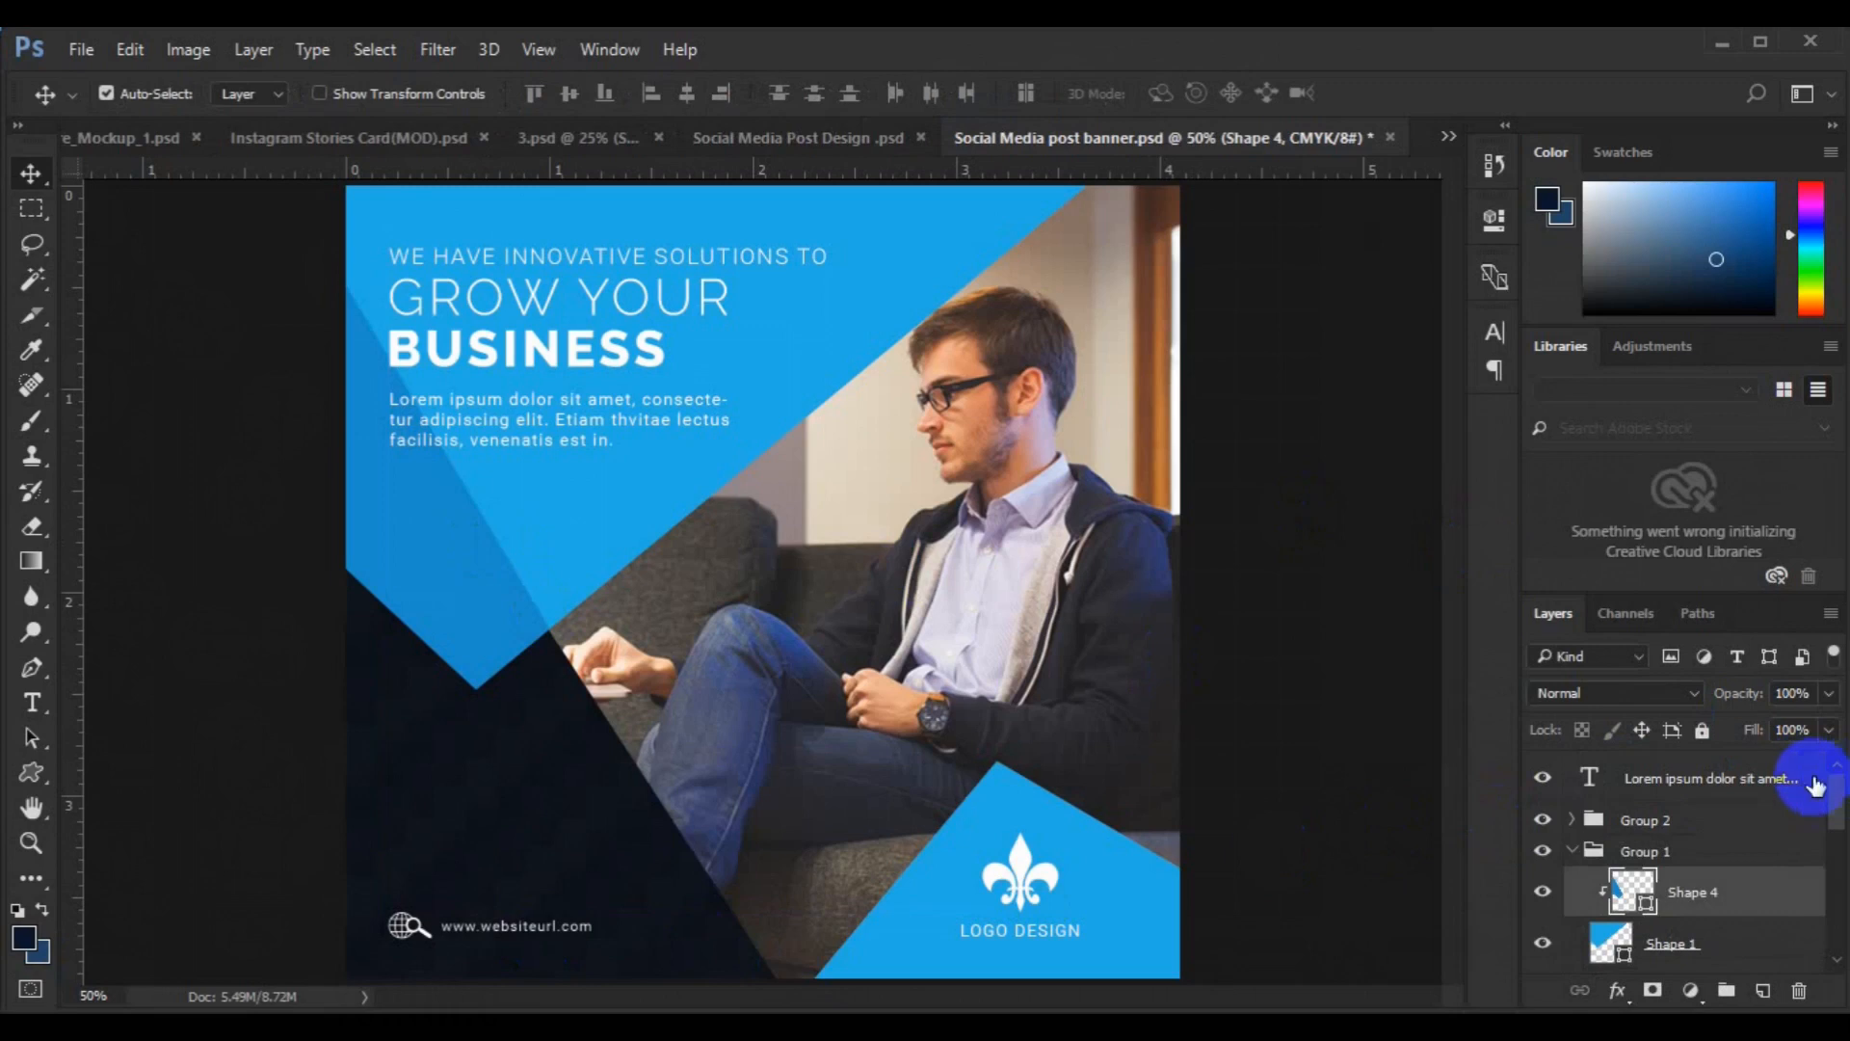
pyautogui.click(1573, 854)
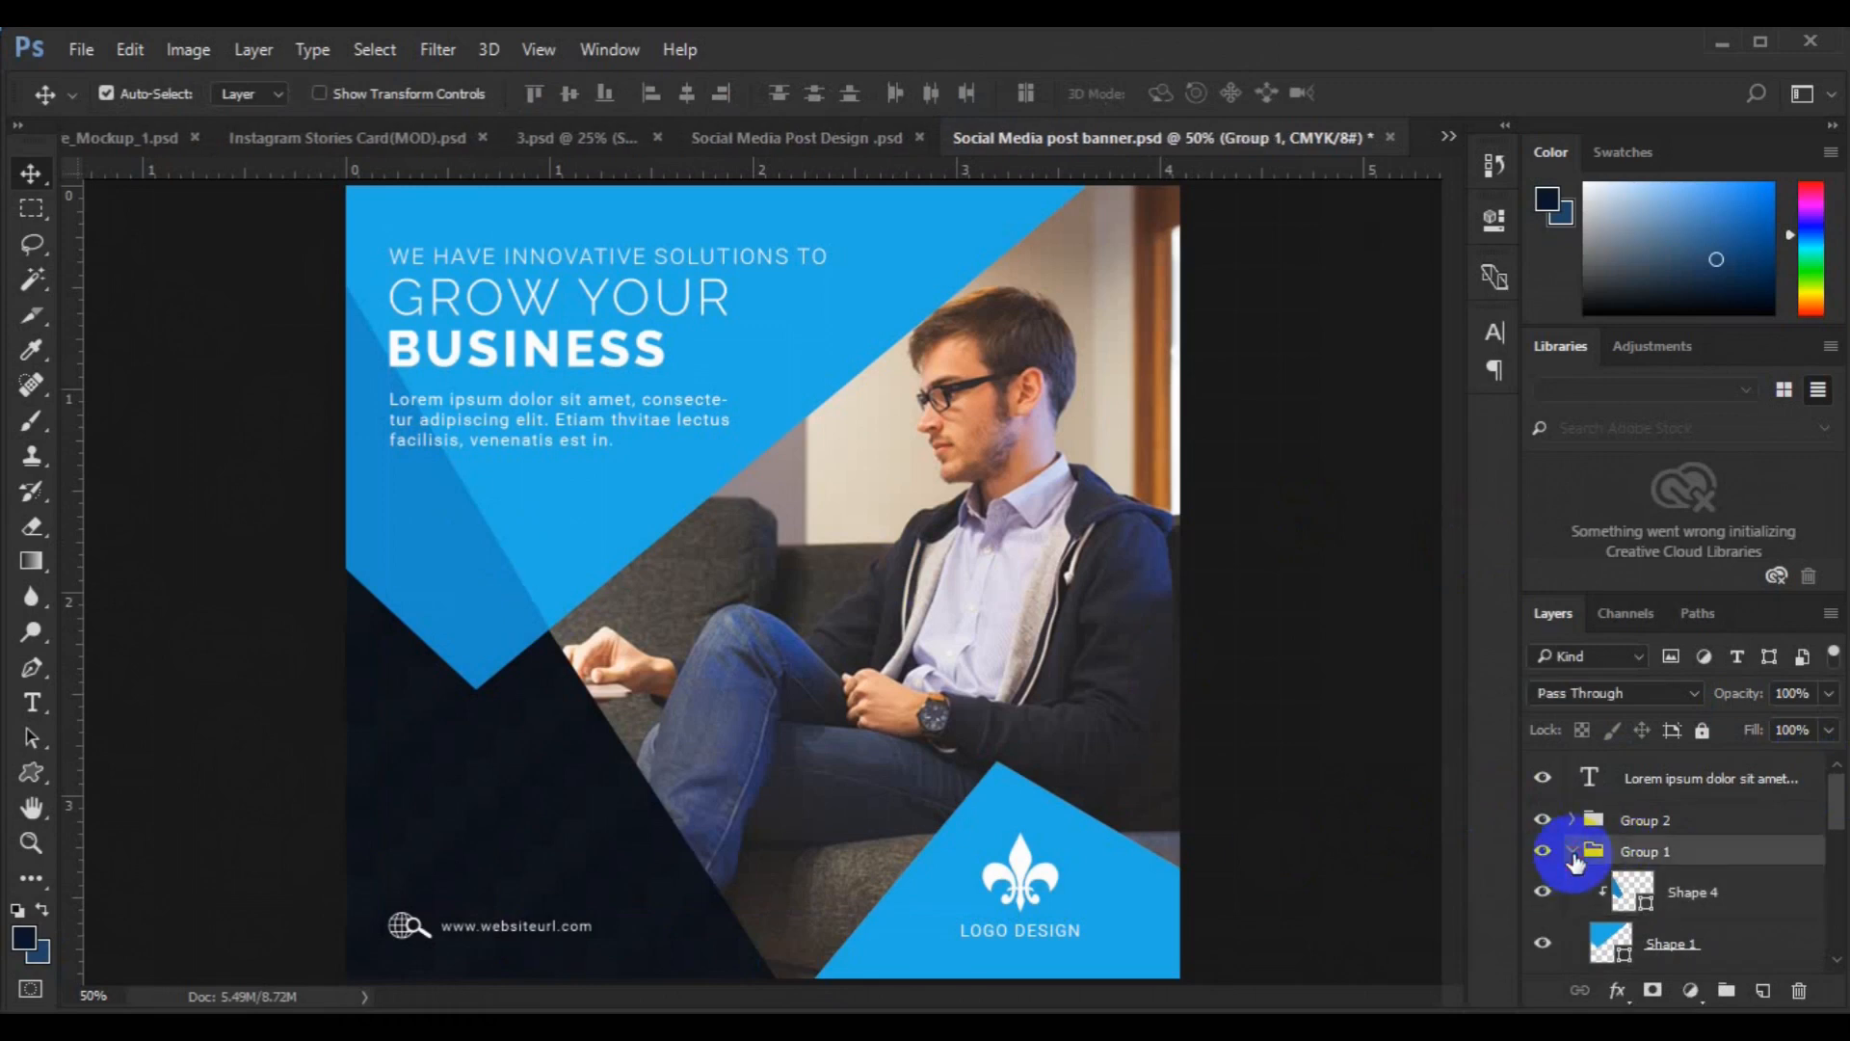
pyautogui.click(1572, 852)
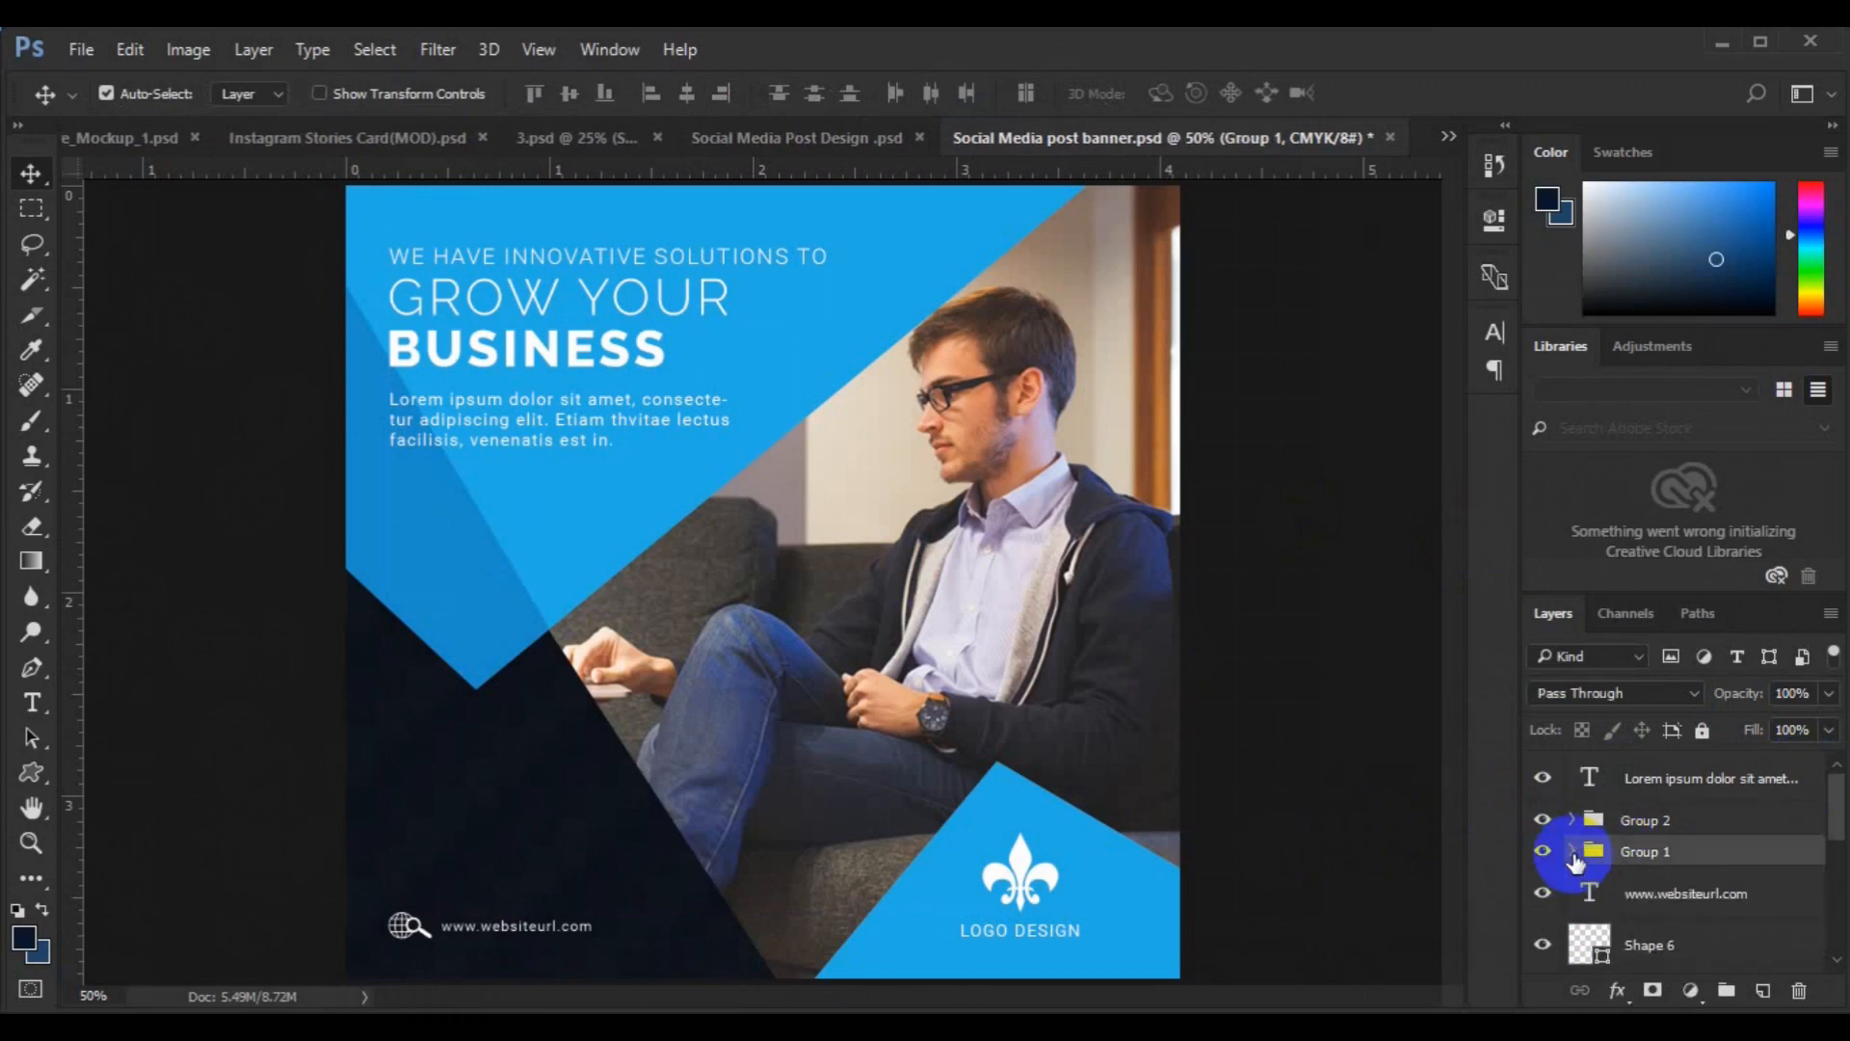
pyautogui.moveTo(34, 774); pyautogui.dragTo(125, 768)
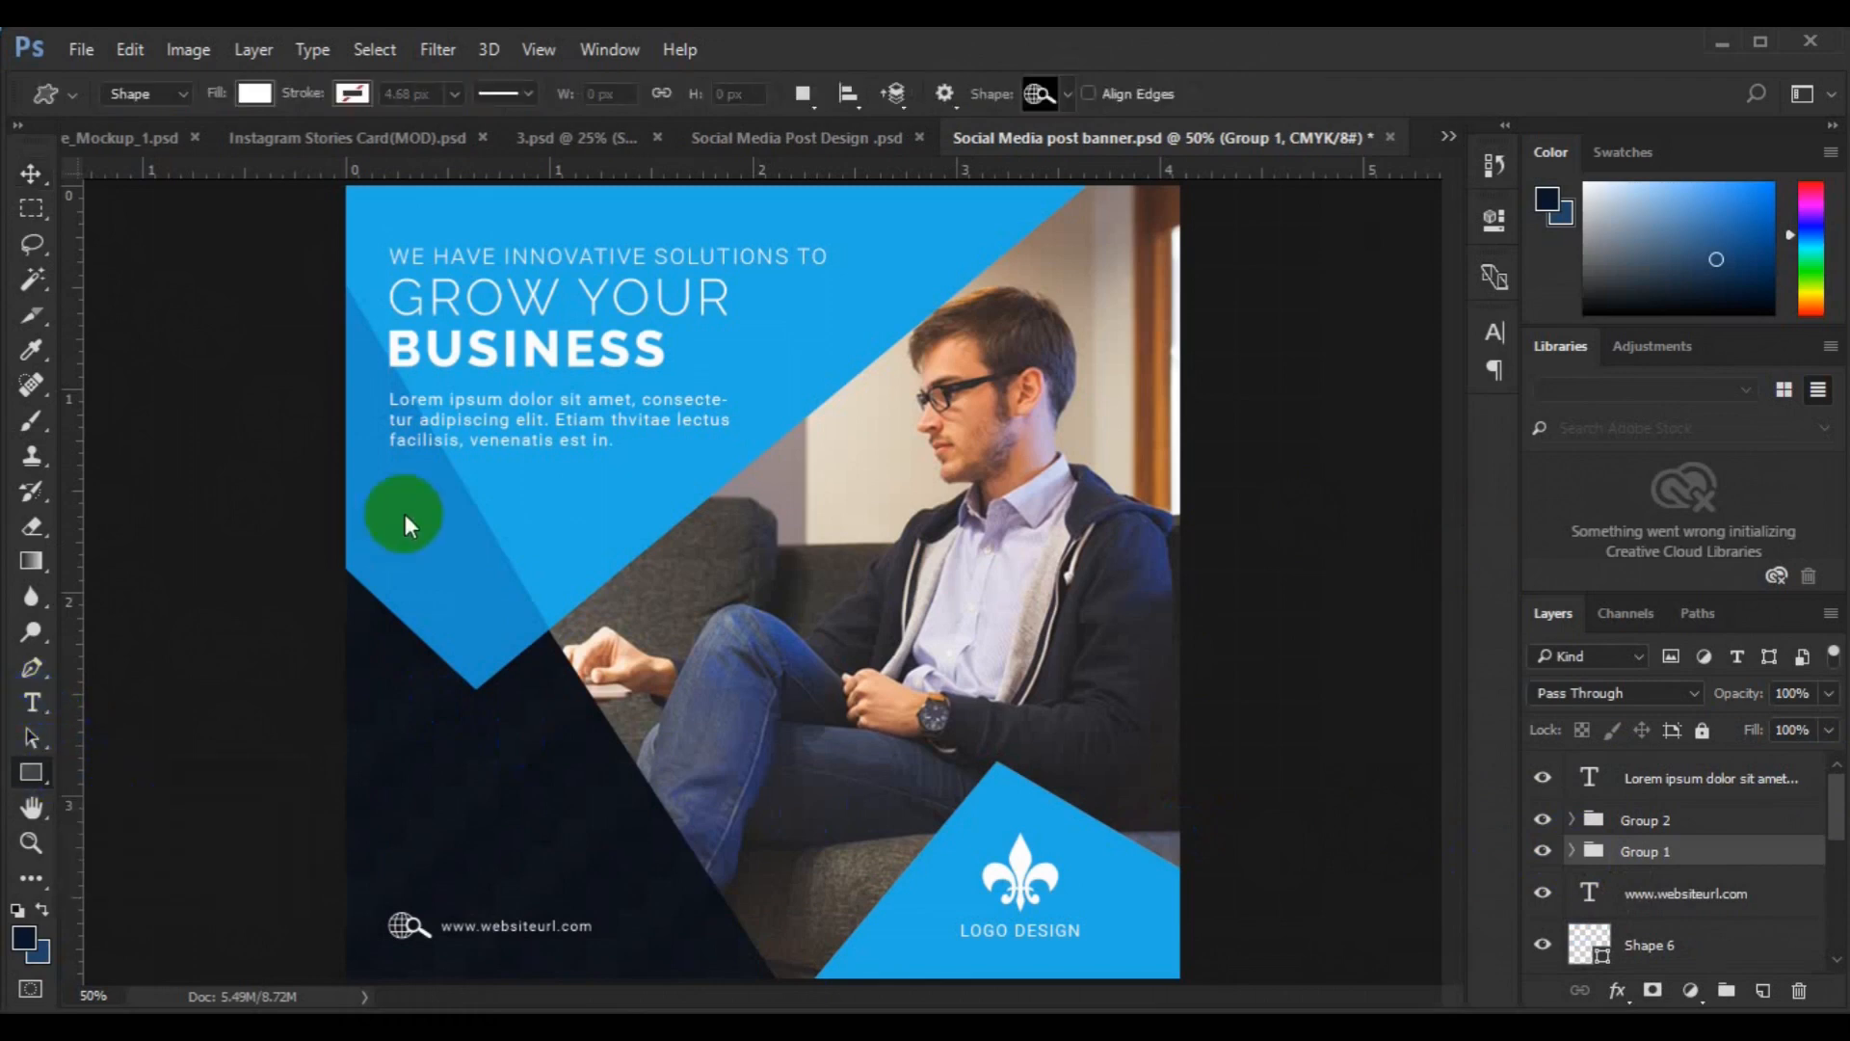
pyautogui.moveTo(395, 479); pyautogui.dragTo(611, 528)
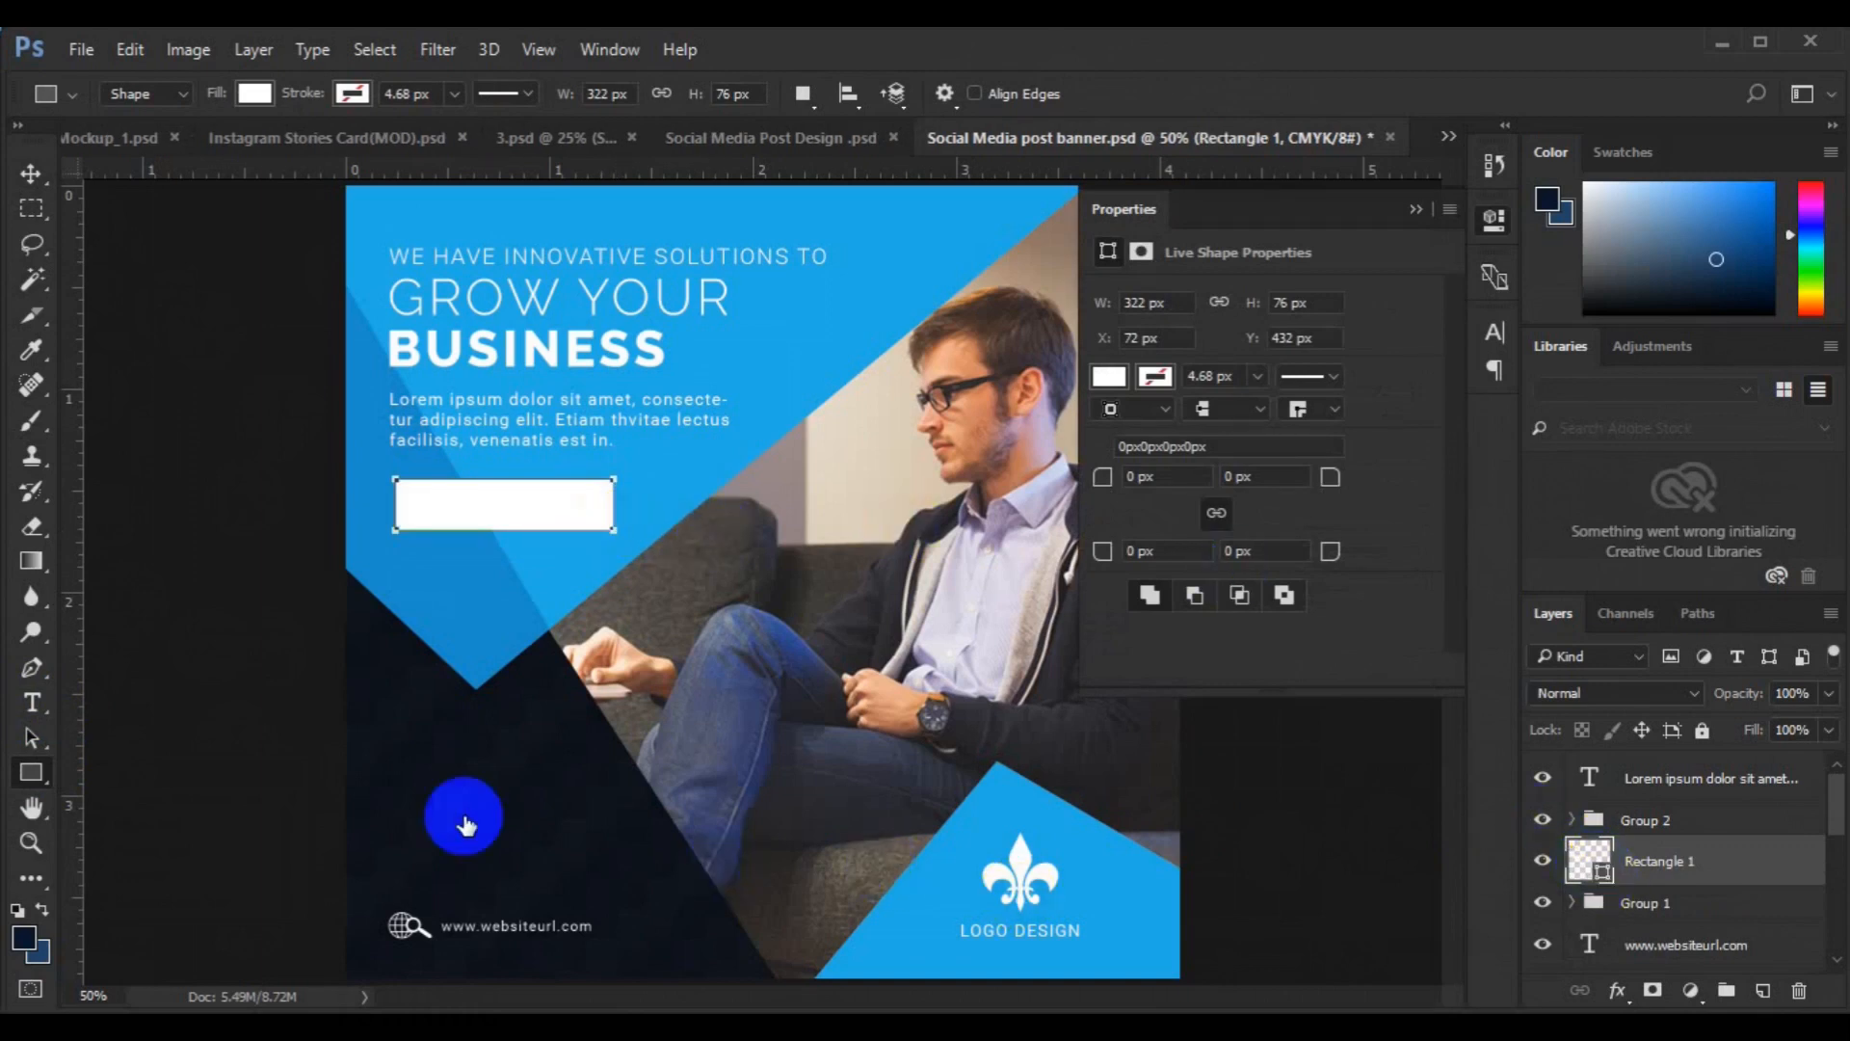
# - Fill the white rectangle with dark navy 010a1c, based on the colour sampled from the banner's dark area
pyautogui.click(464, 816)
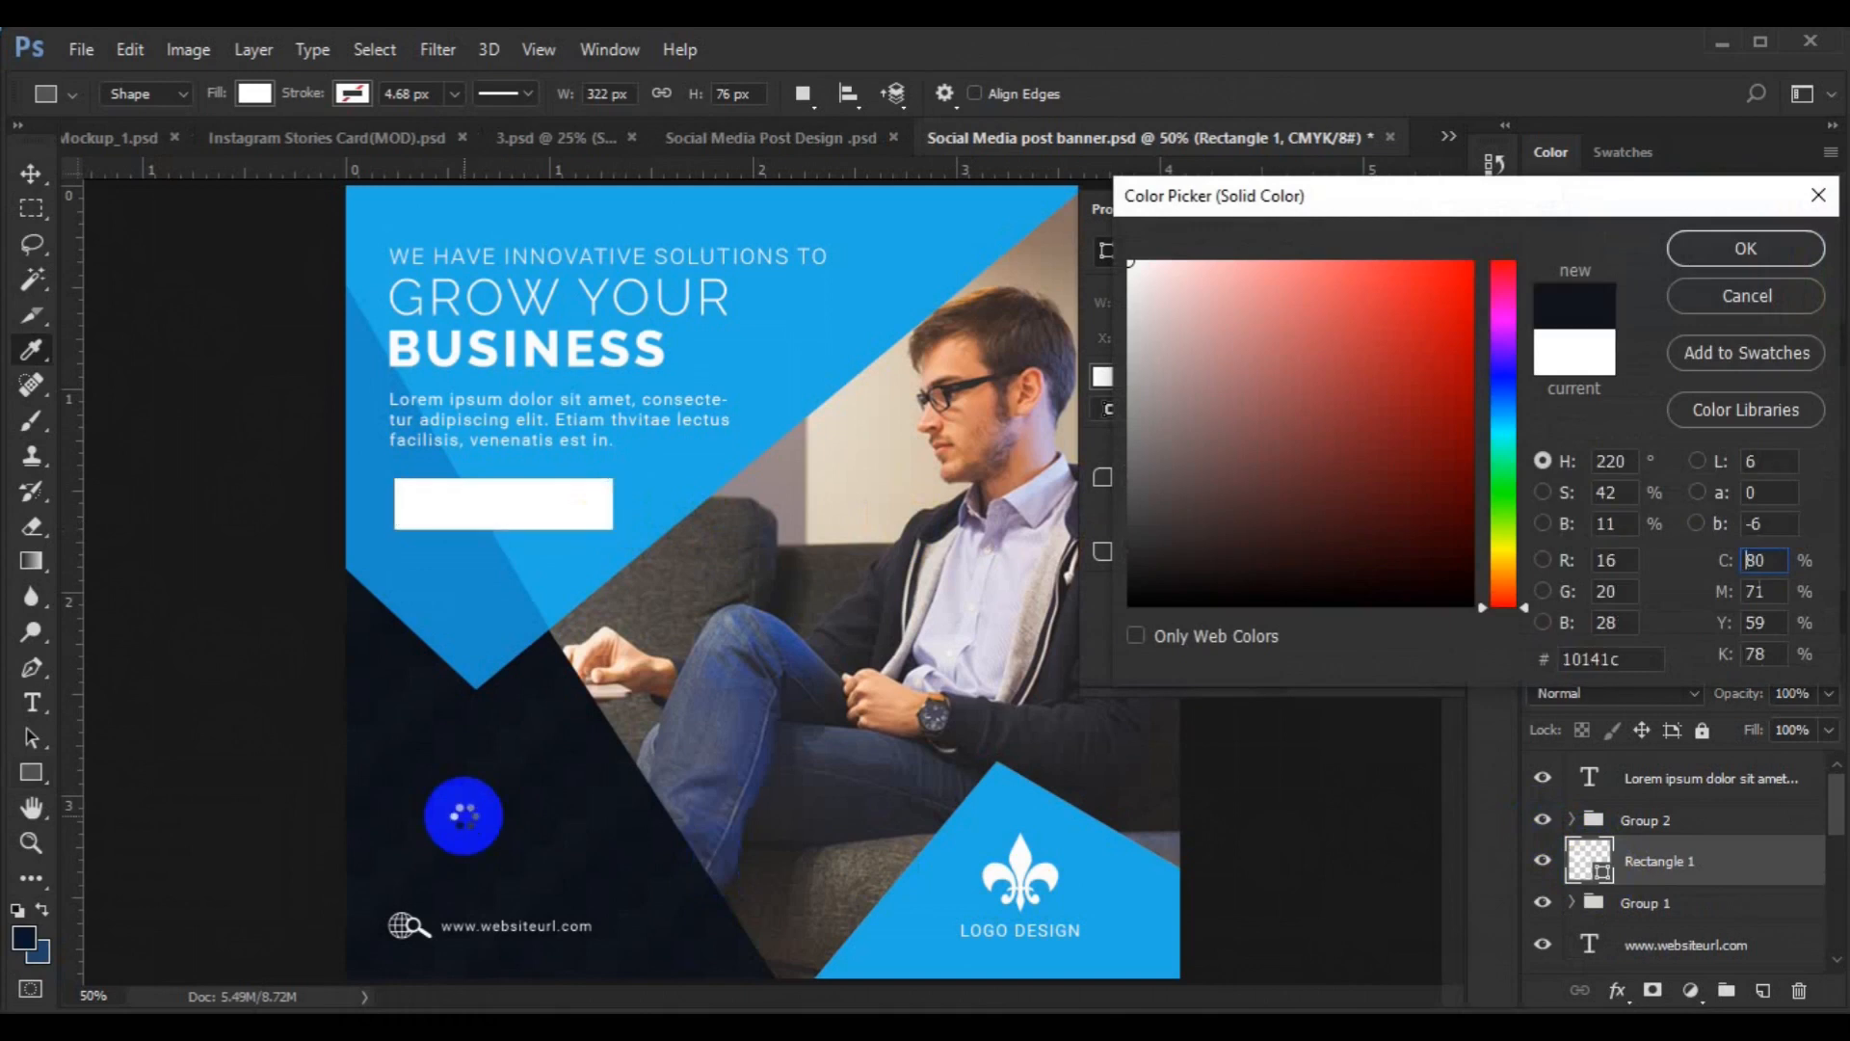
pyautogui.moveTo(1228, 544)
pyautogui.mouseDown()
pyautogui.moveTo(1371, 611)
pyautogui.moveTo(1460, 567)
pyautogui.mouseUp()
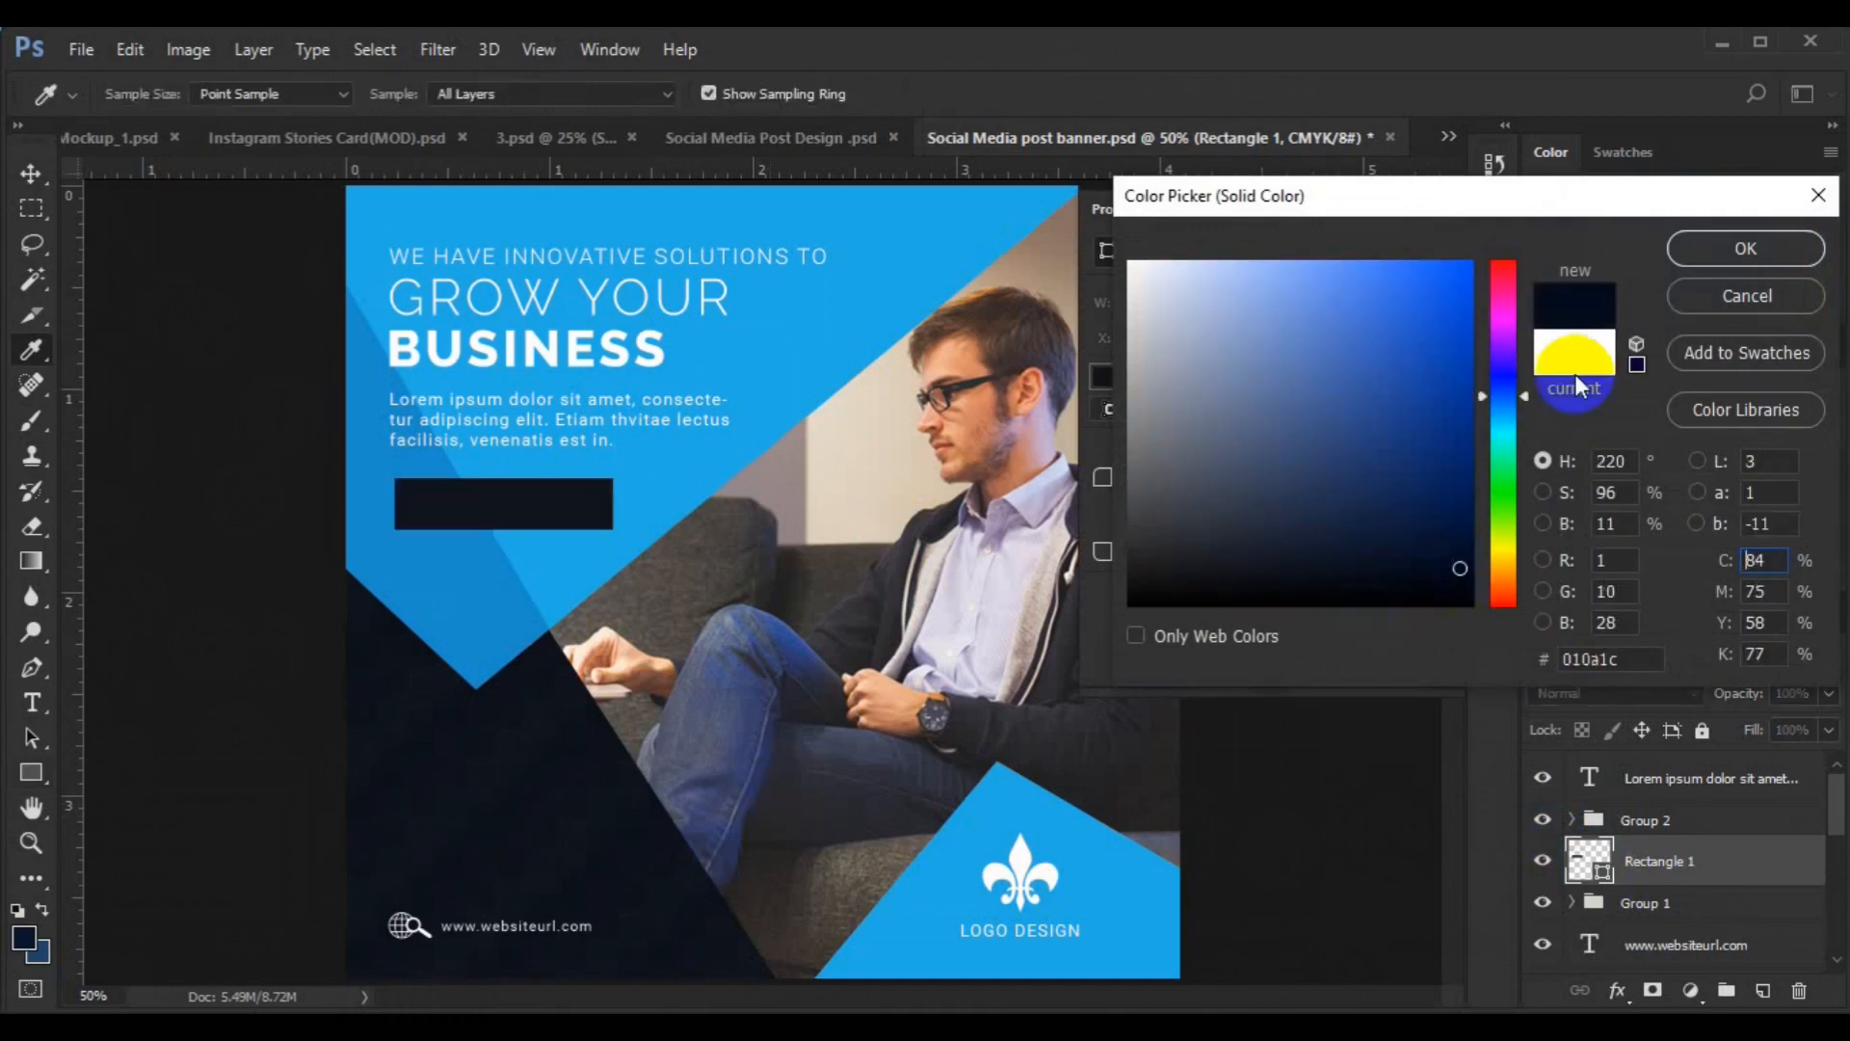
pyautogui.click(1702, 247)
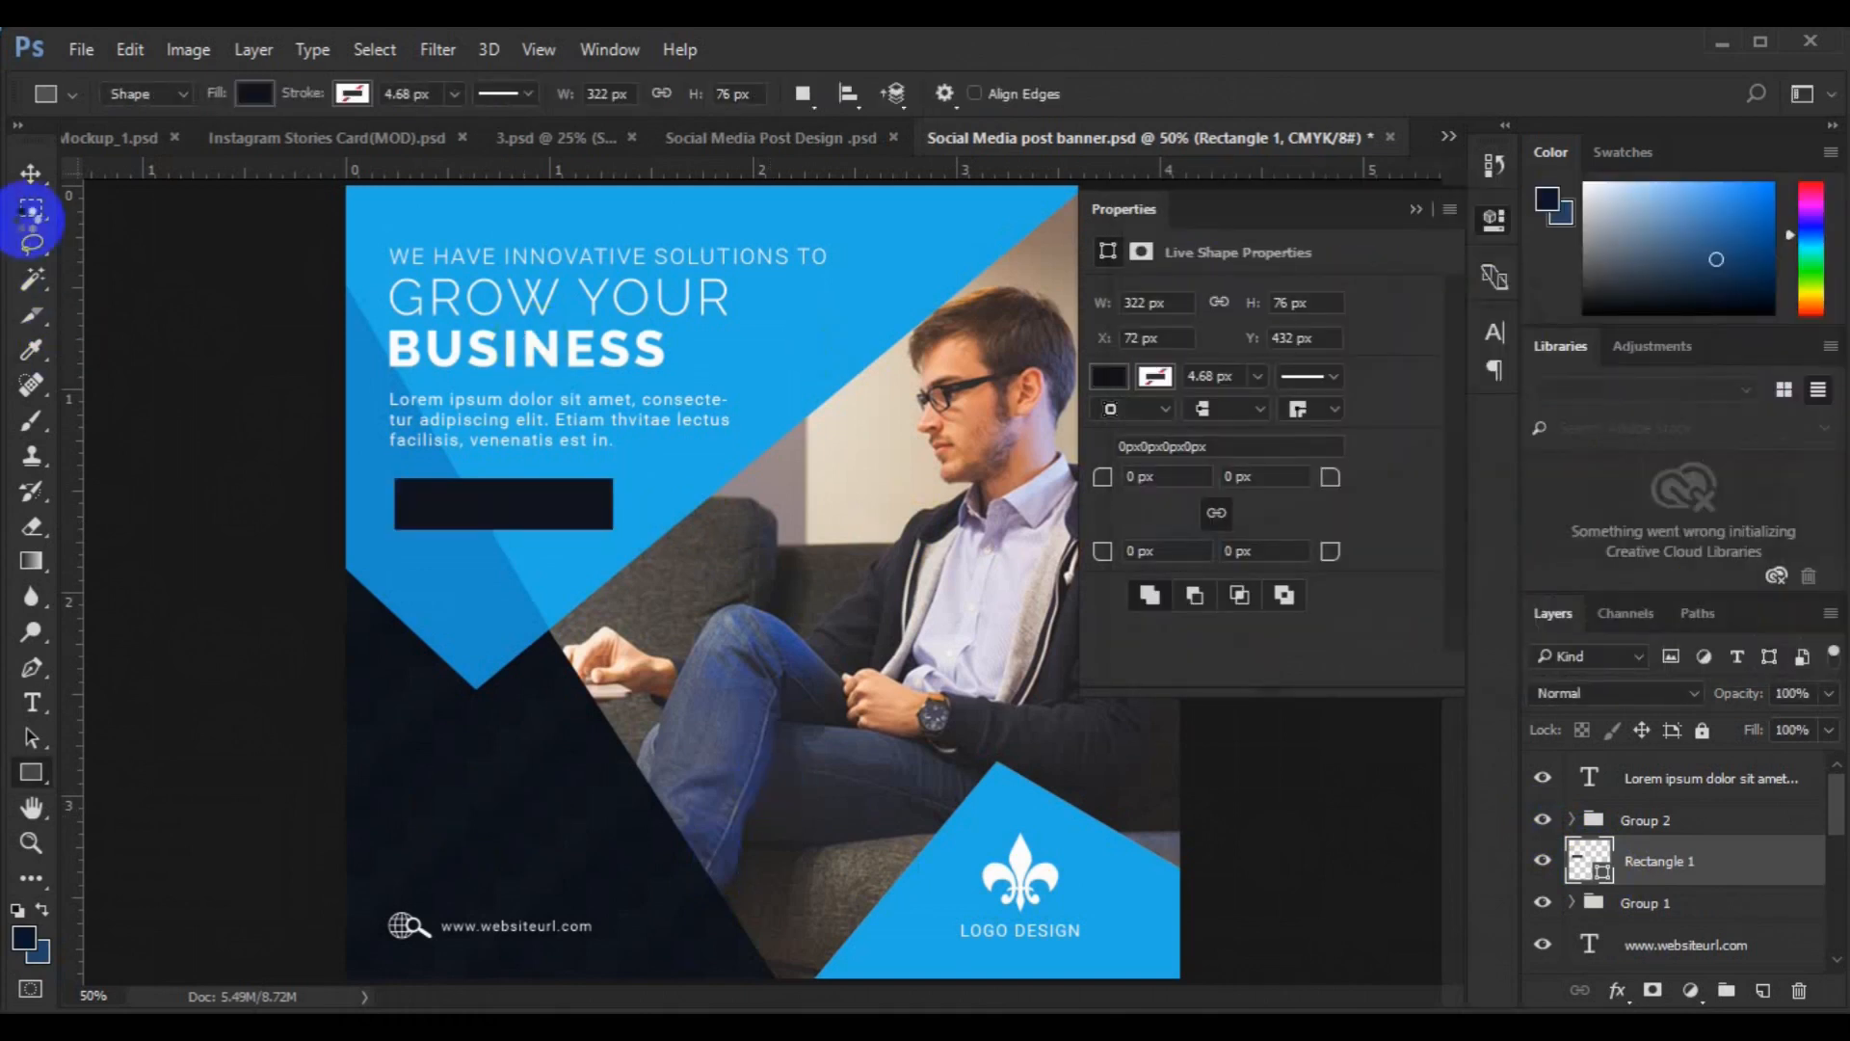
# - Move the Lorem ipsum text layer into Group 2 and align the left edges of Rectangle 1 and that group
pyautogui.click(30, 175)
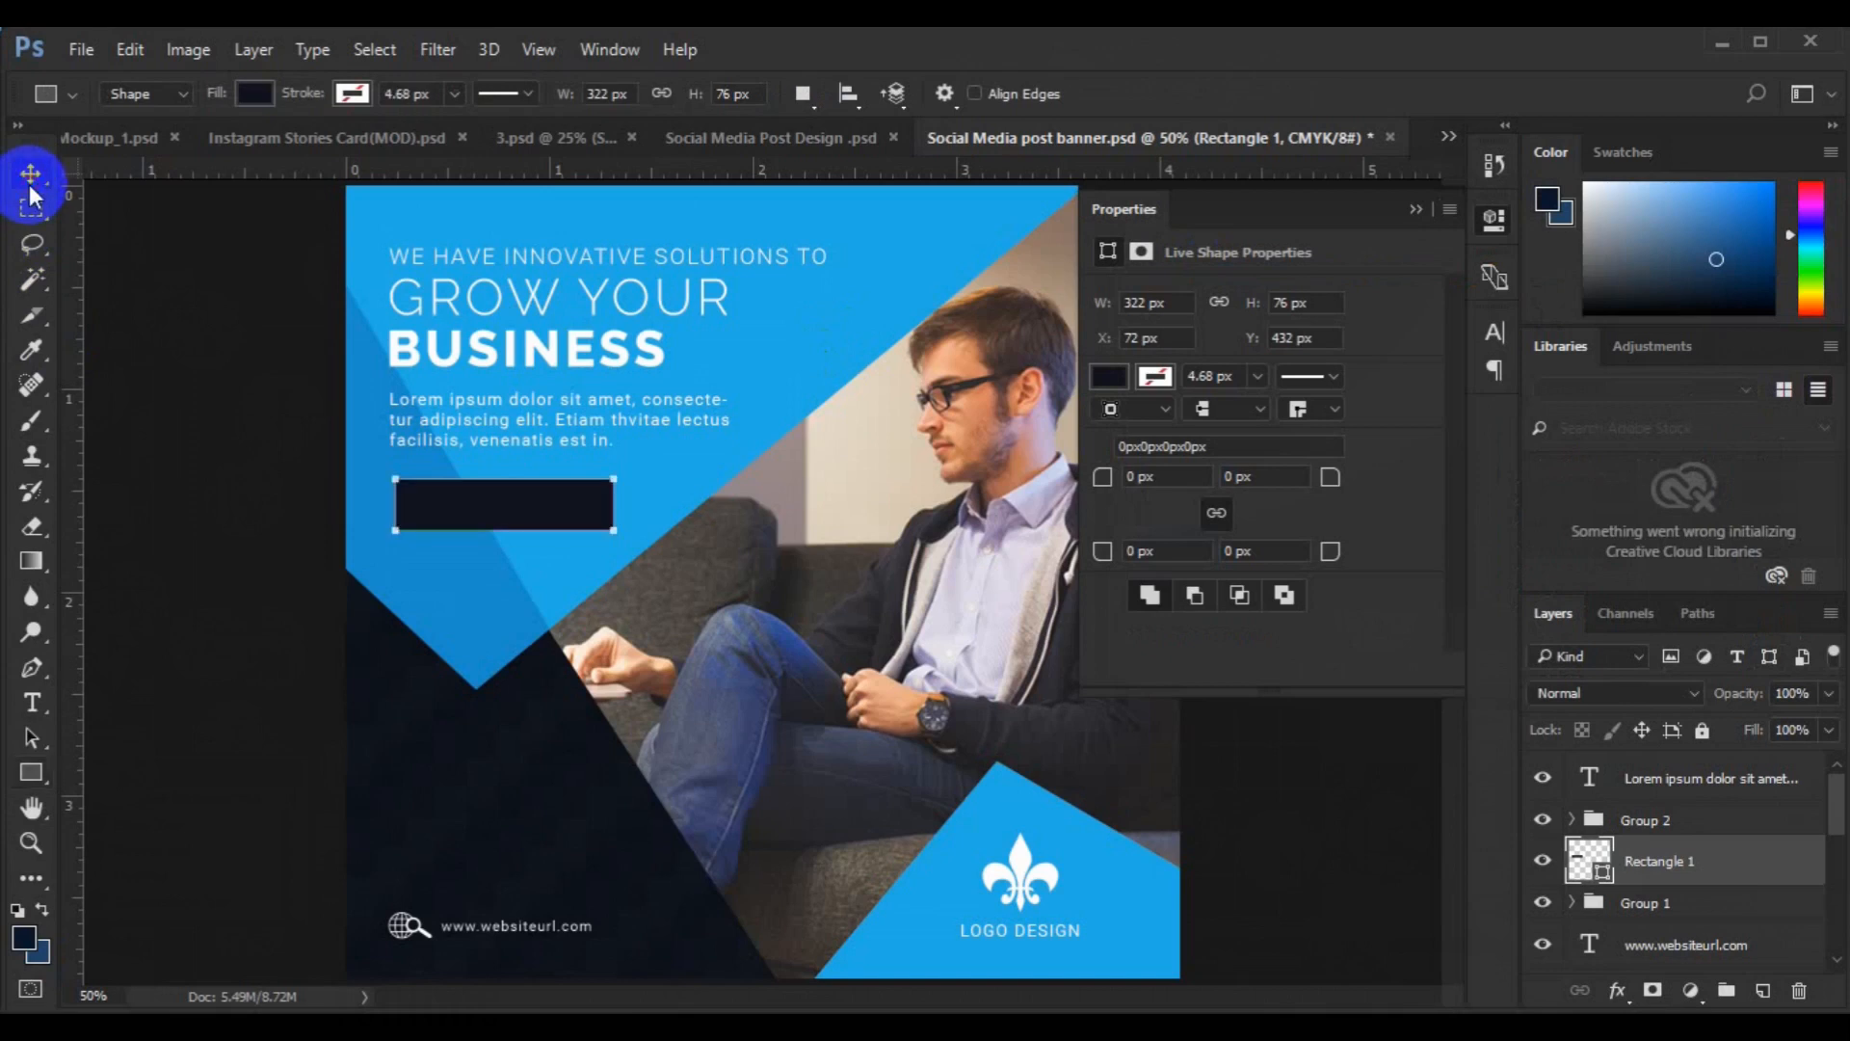
pyautogui.click(1683, 818)
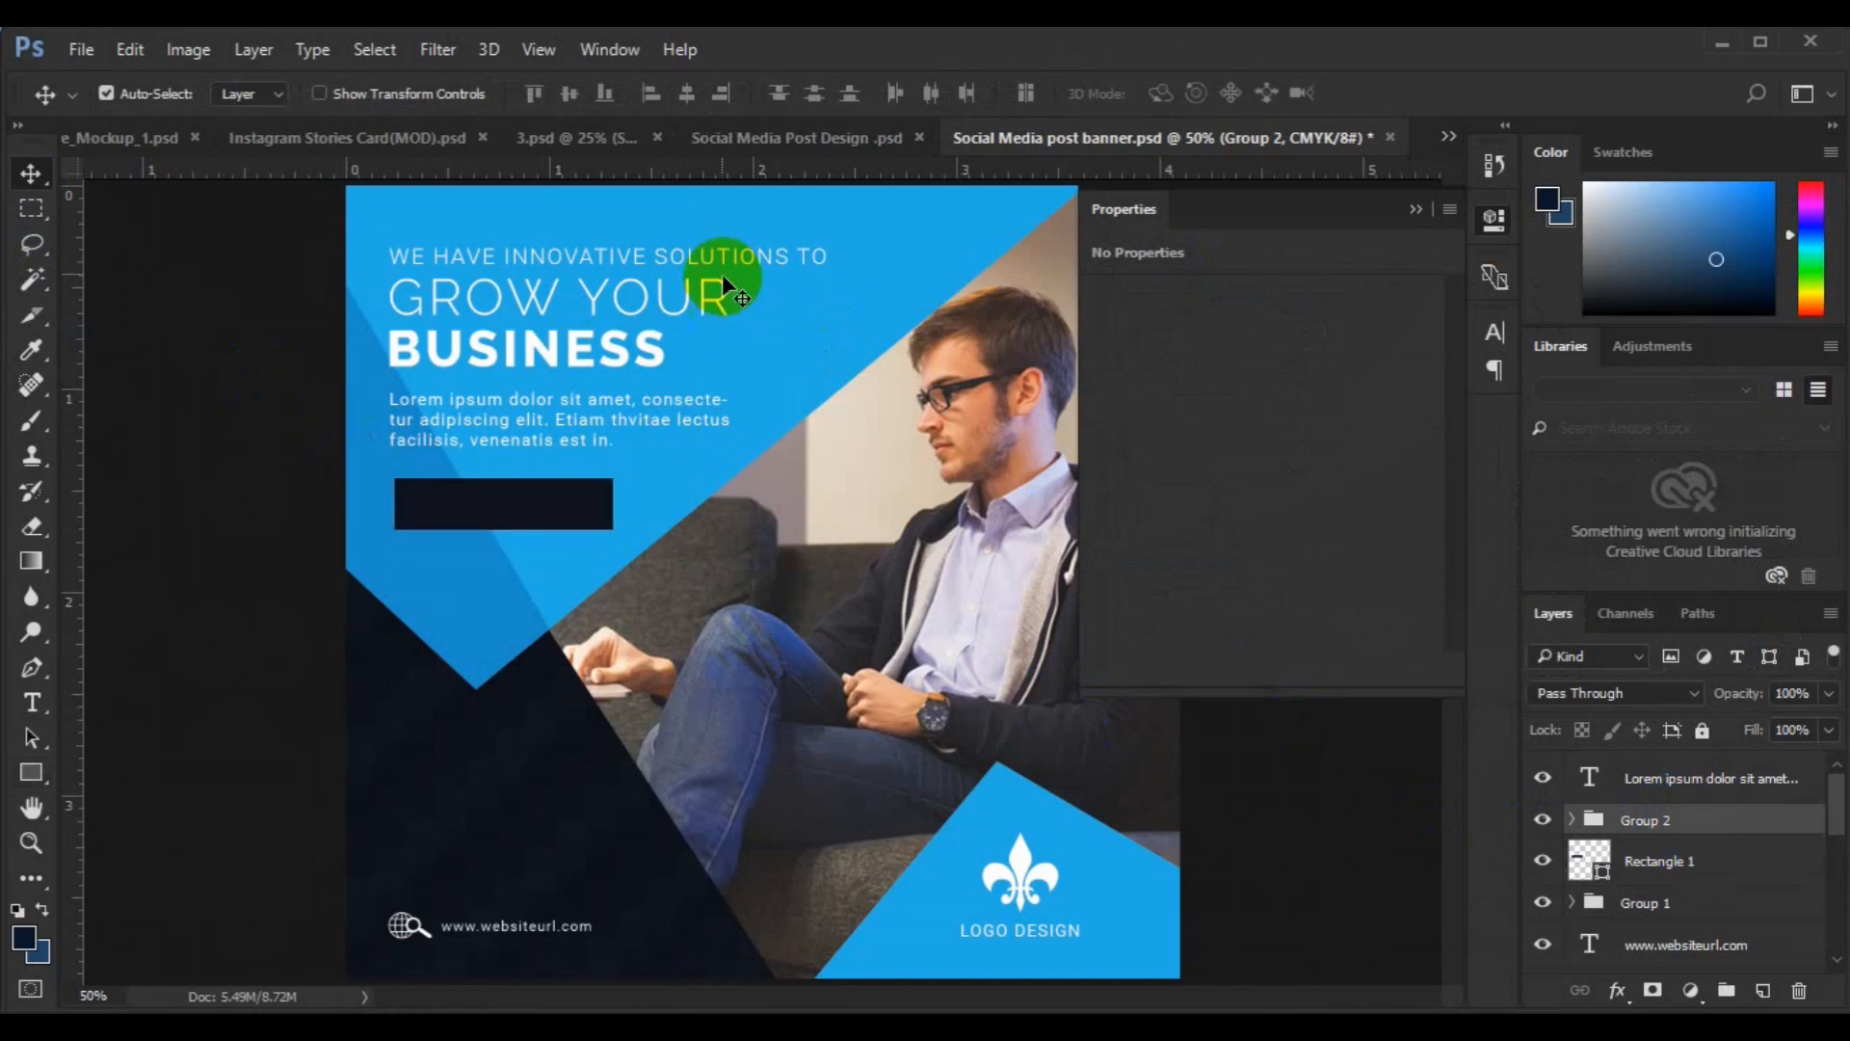
pyautogui.click(1671, 794)
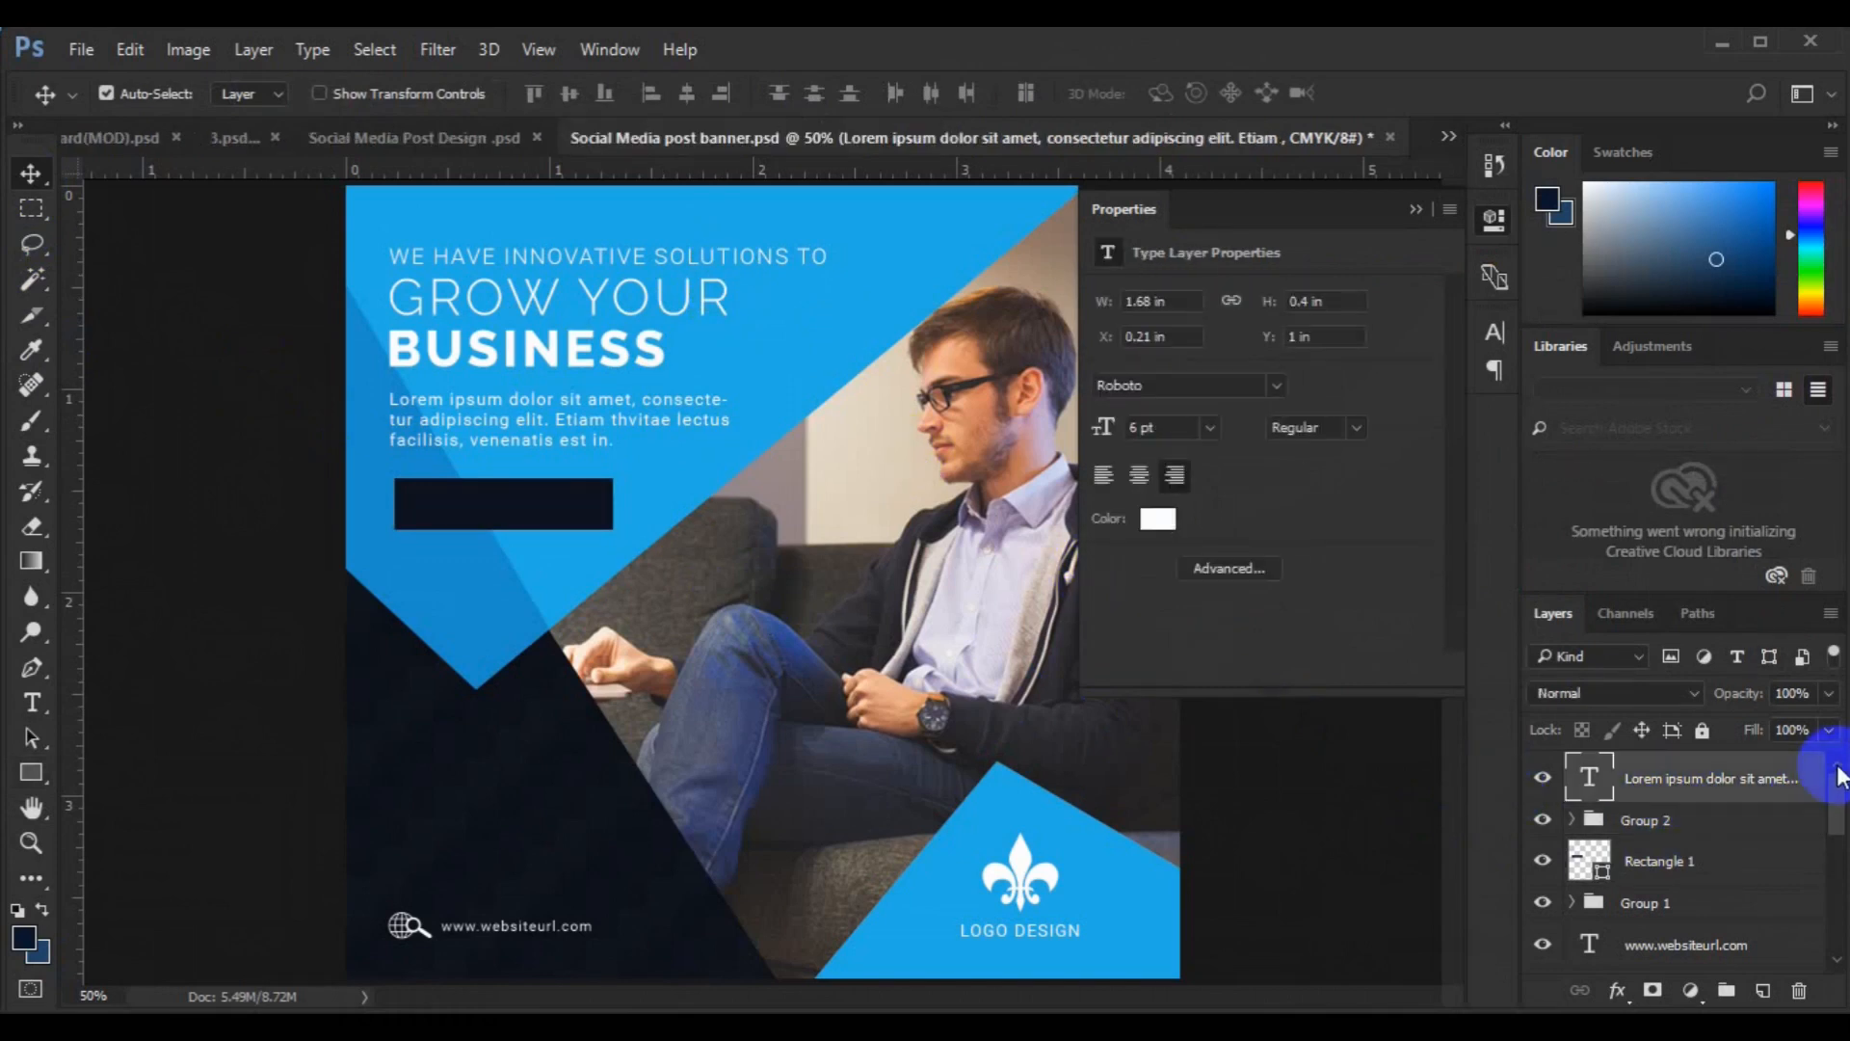
pyautogui.moveTo(1676, 783); pyautogui.dragTo(1683, 819)
pyautogui.click(1677, 824)
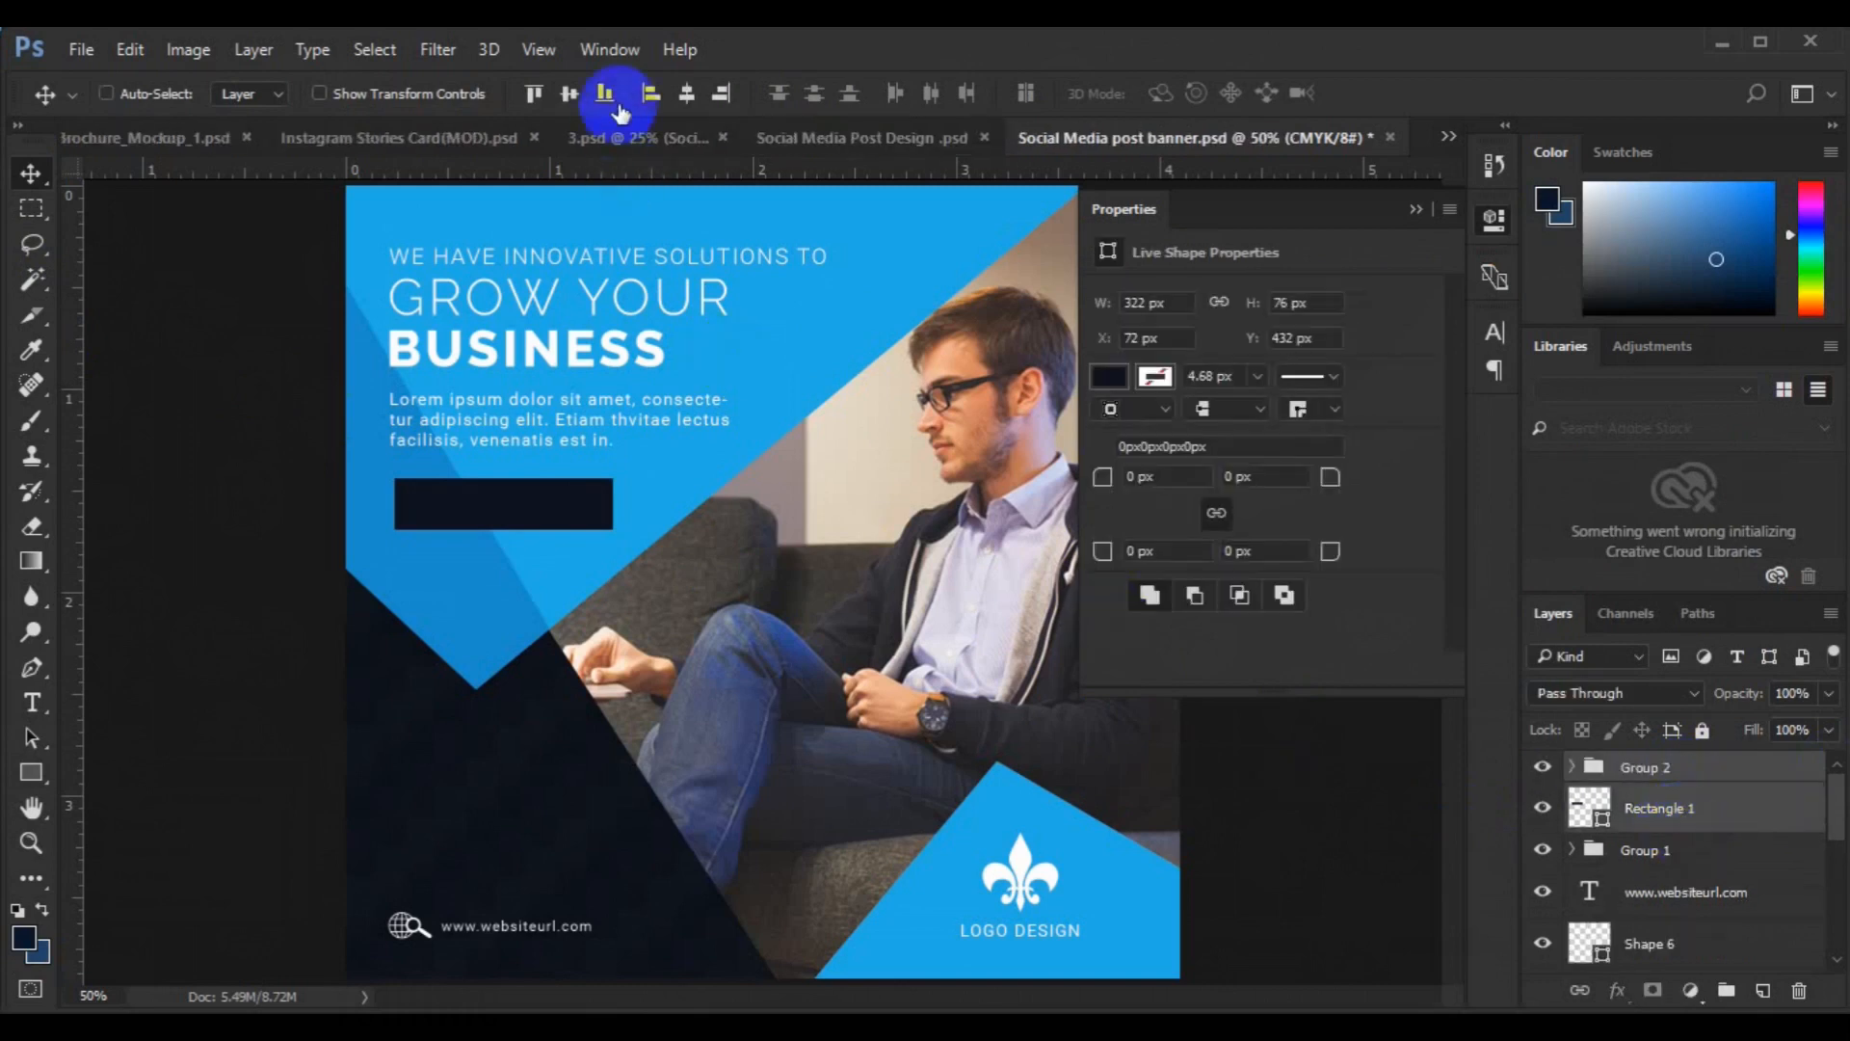
pyautogui.click(650, 94)
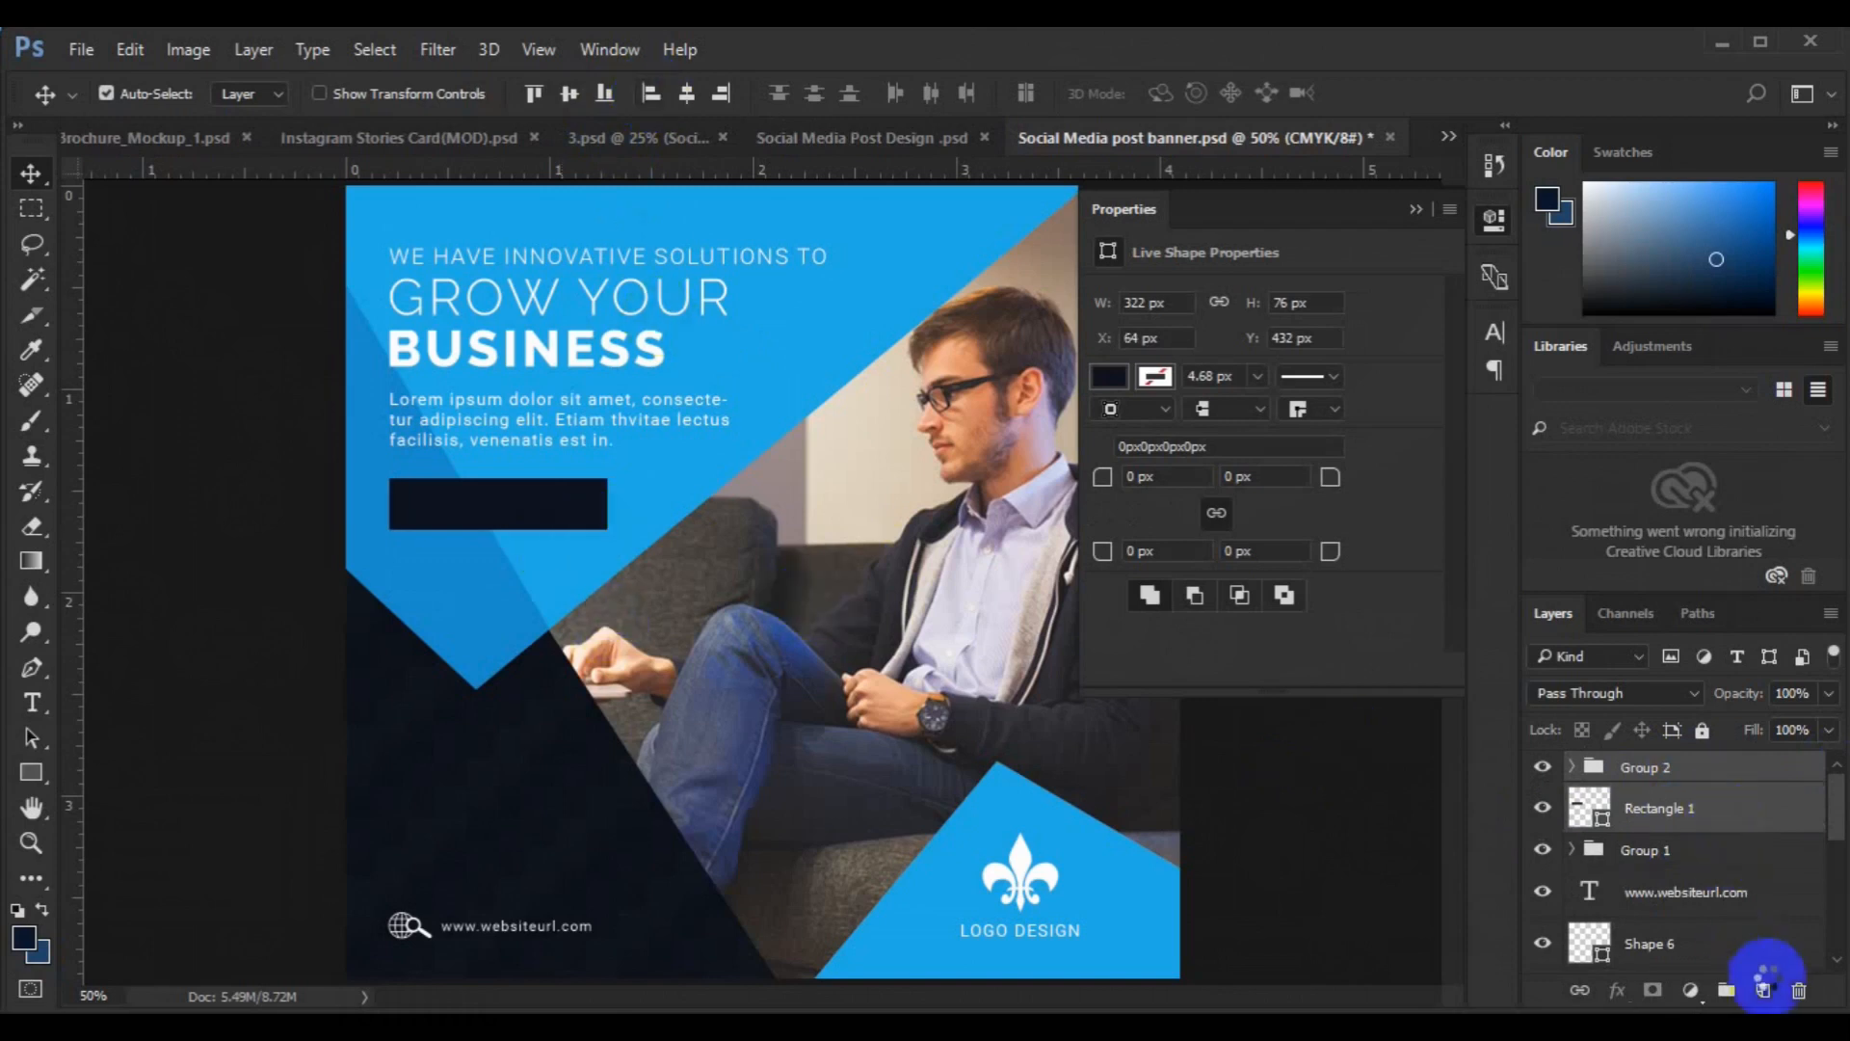
# - Add the white text LEARN MORE on the dark button rectangle in Roboto Regular at 7 pt
pyautogui.click(1763, 989)
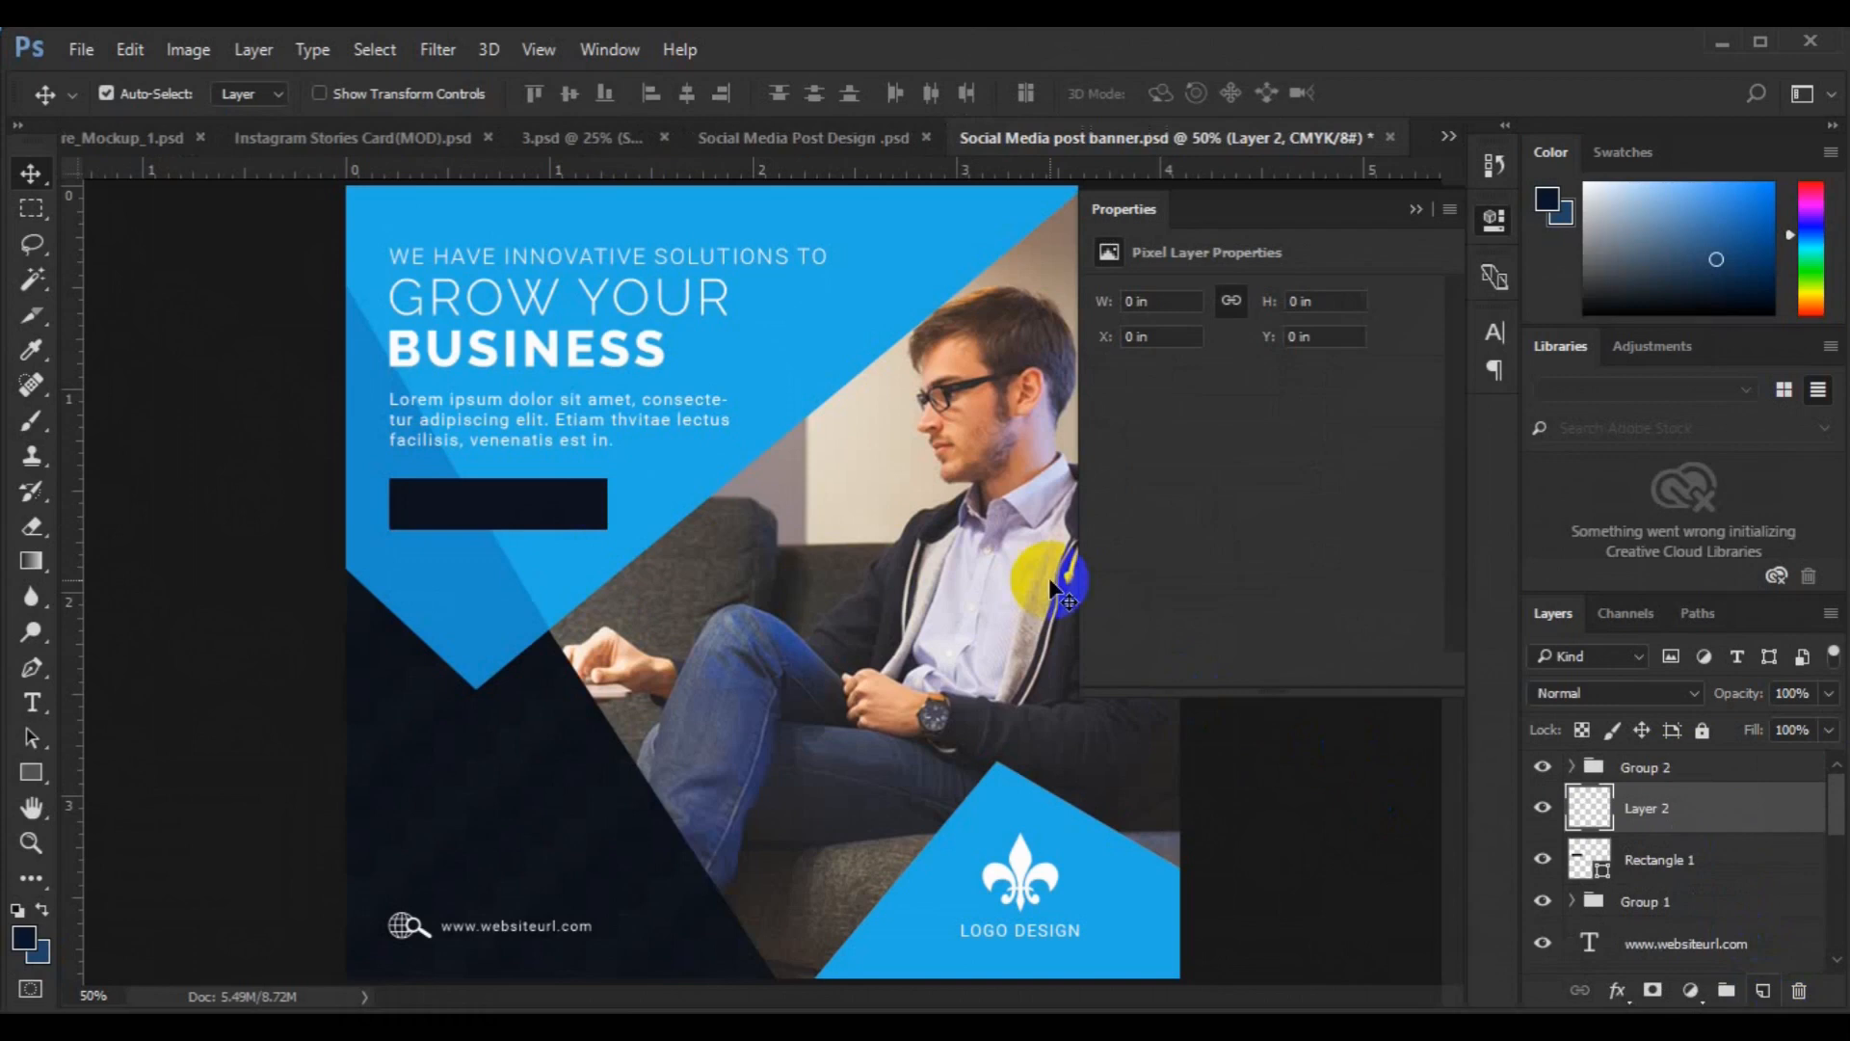
pyautogui.press('t')
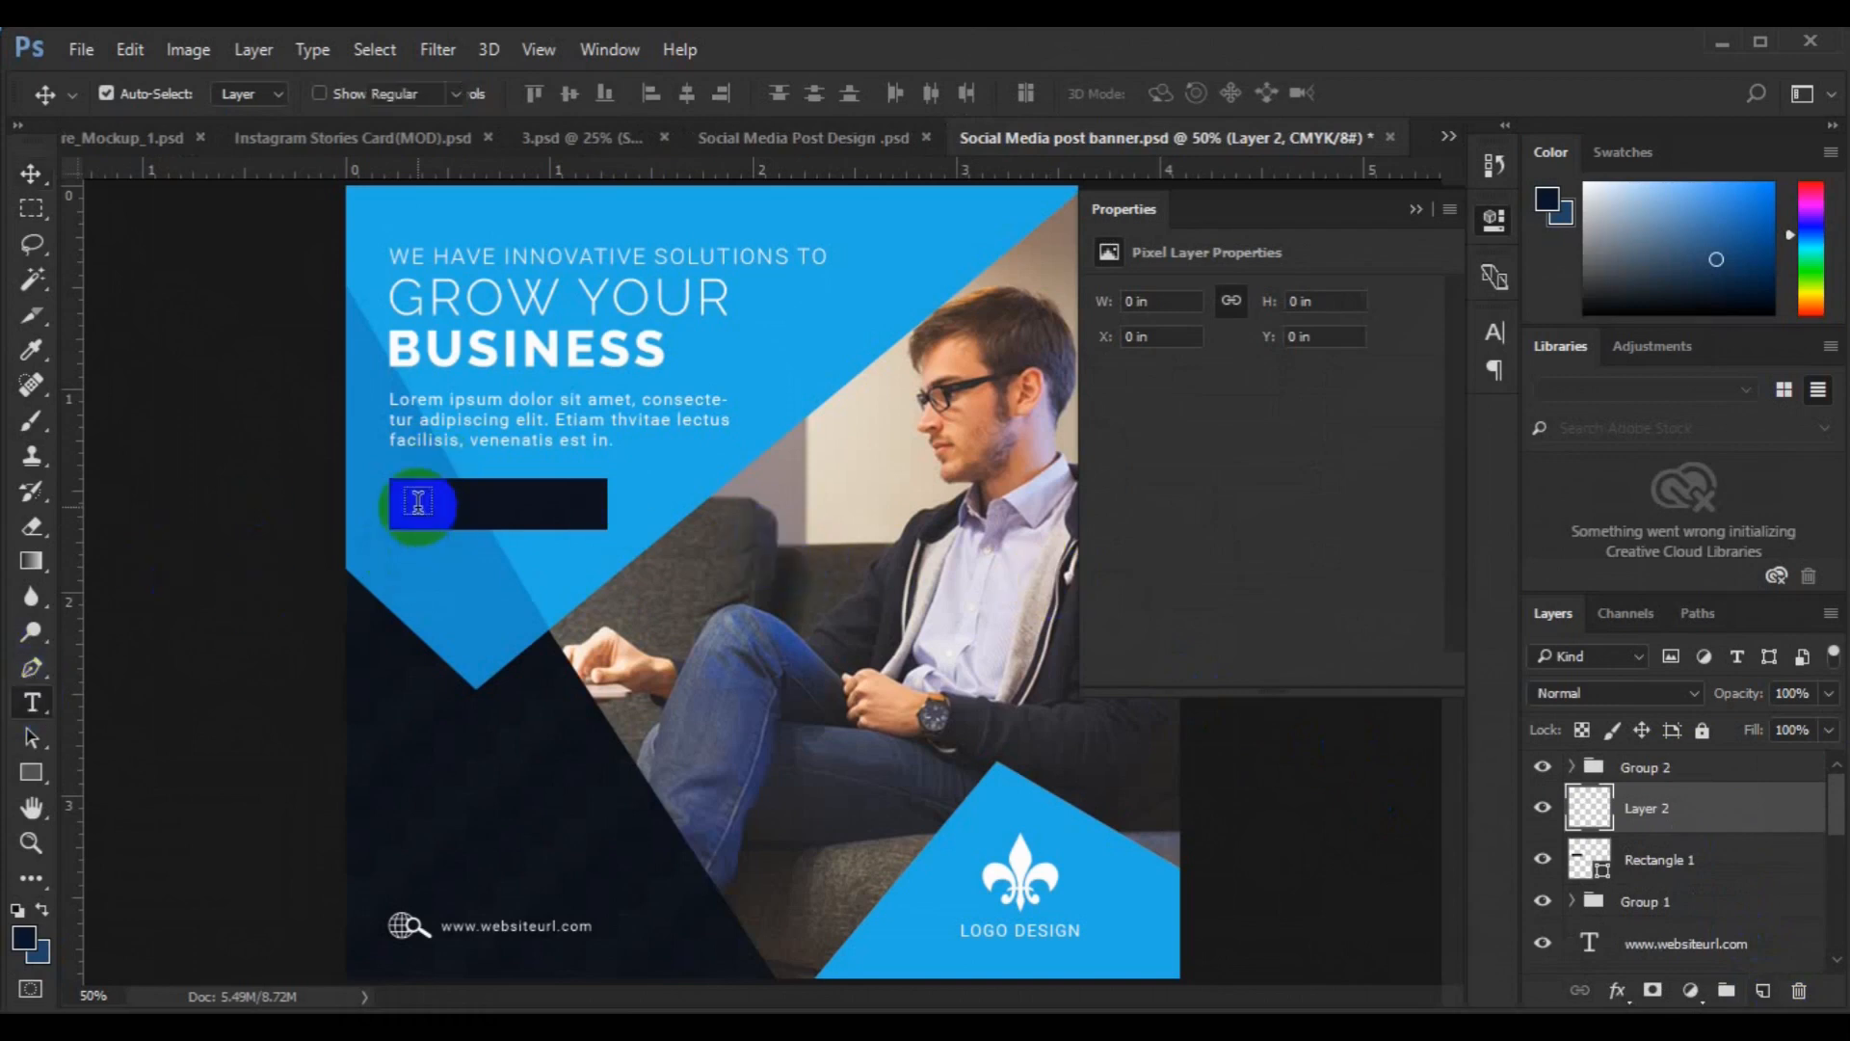
pyautogui.click(416, 506)
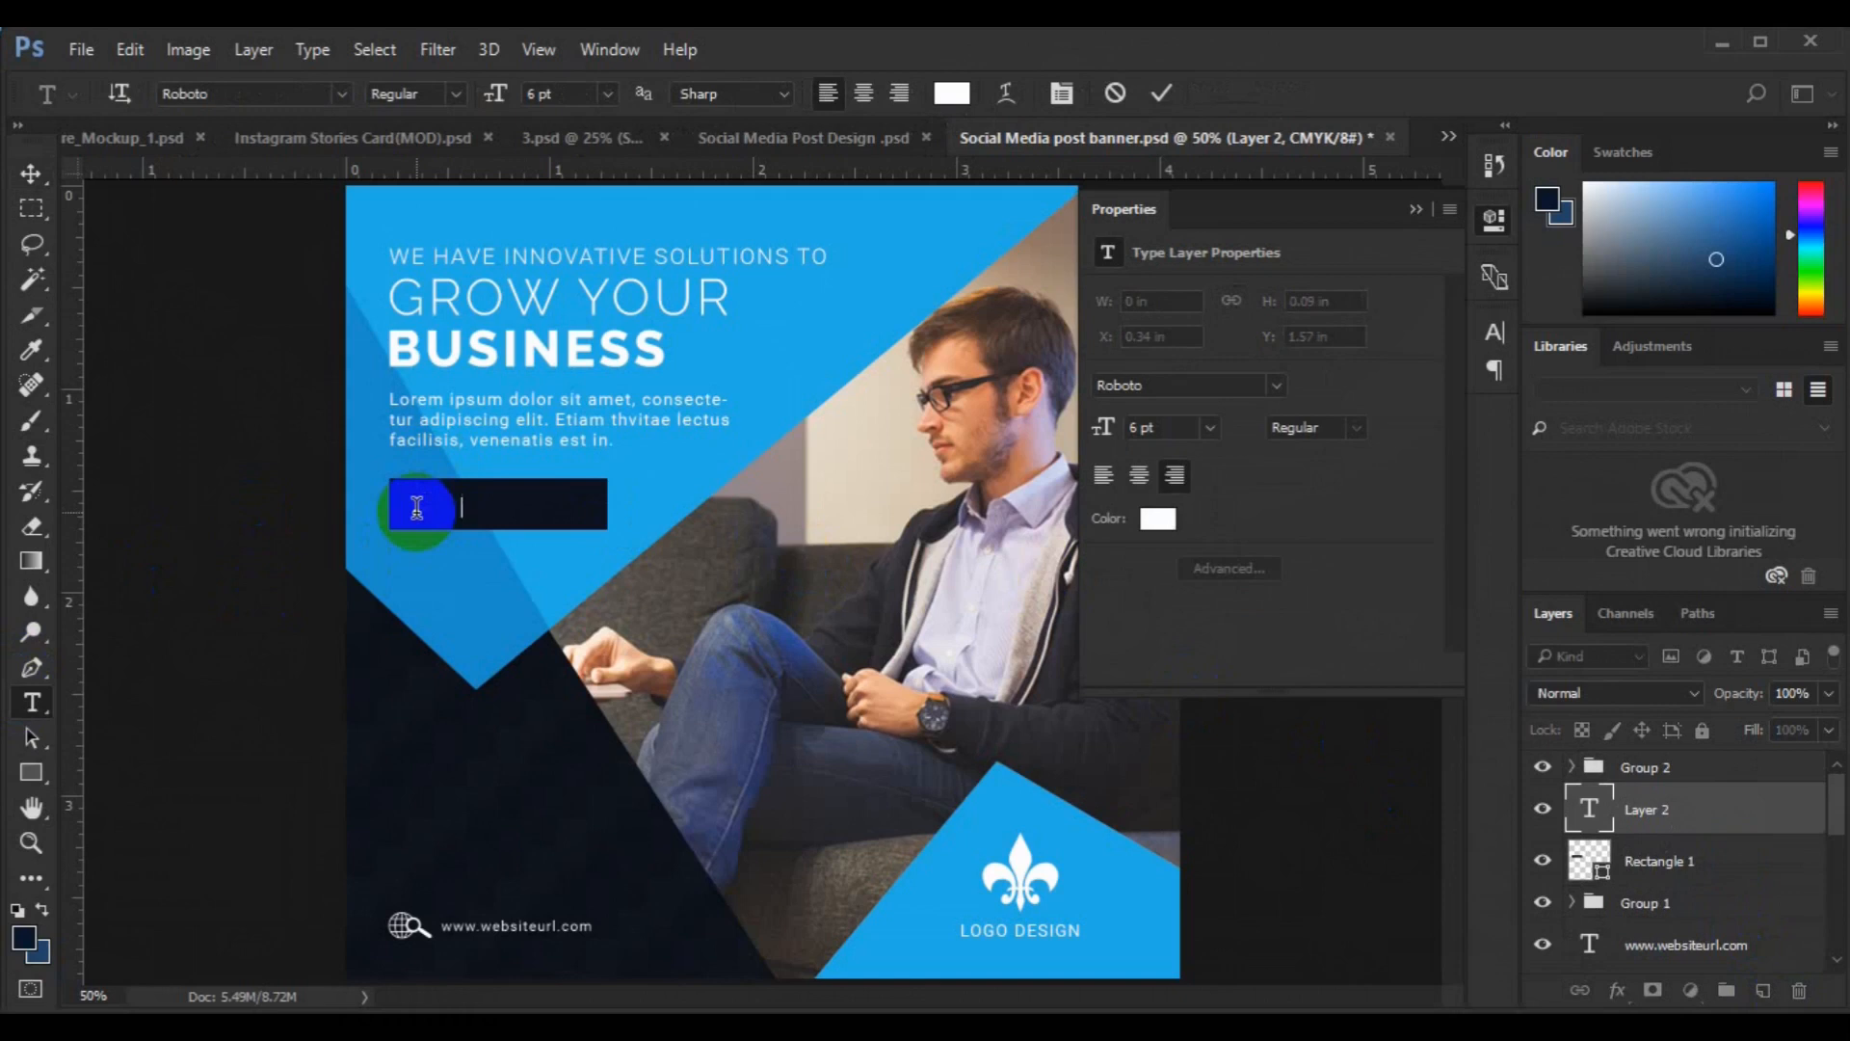
pyautogui.hotkey('ctrl', 'a')
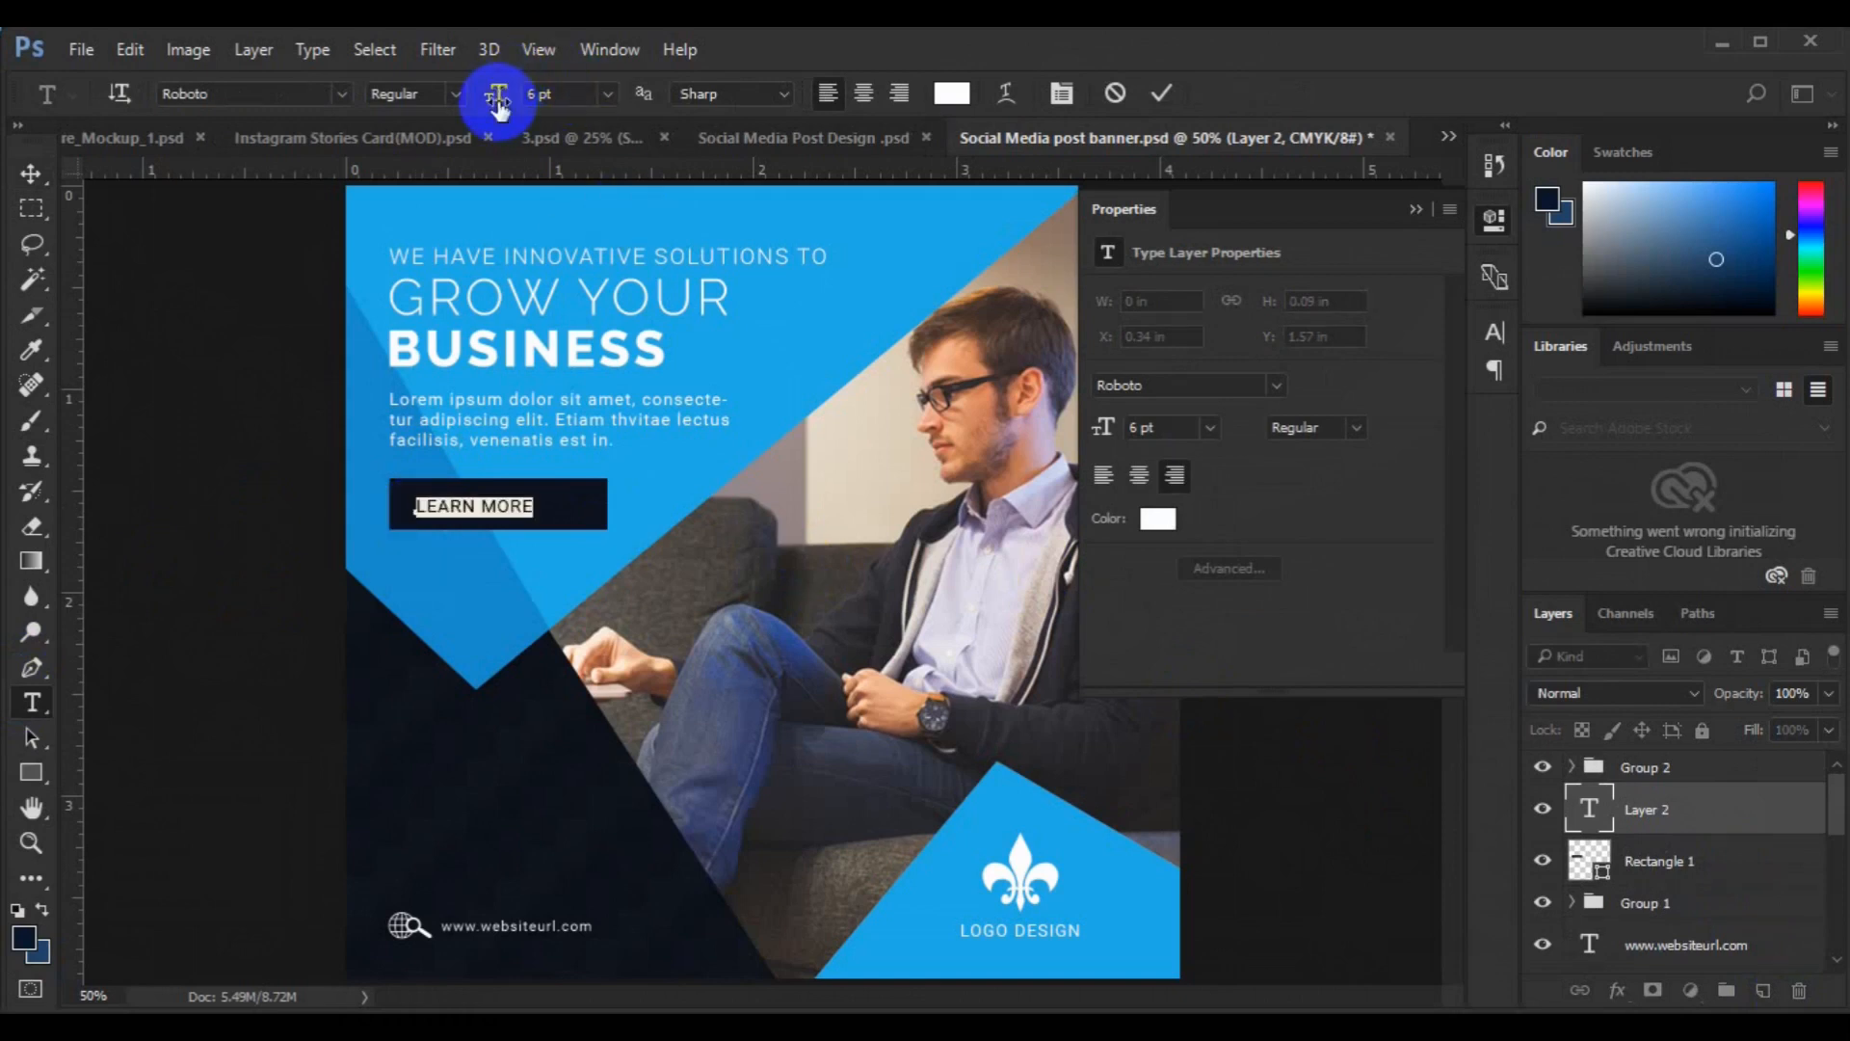
pyautogui.moveTo(500, 106); pyautogui.dragTo(496, 106)
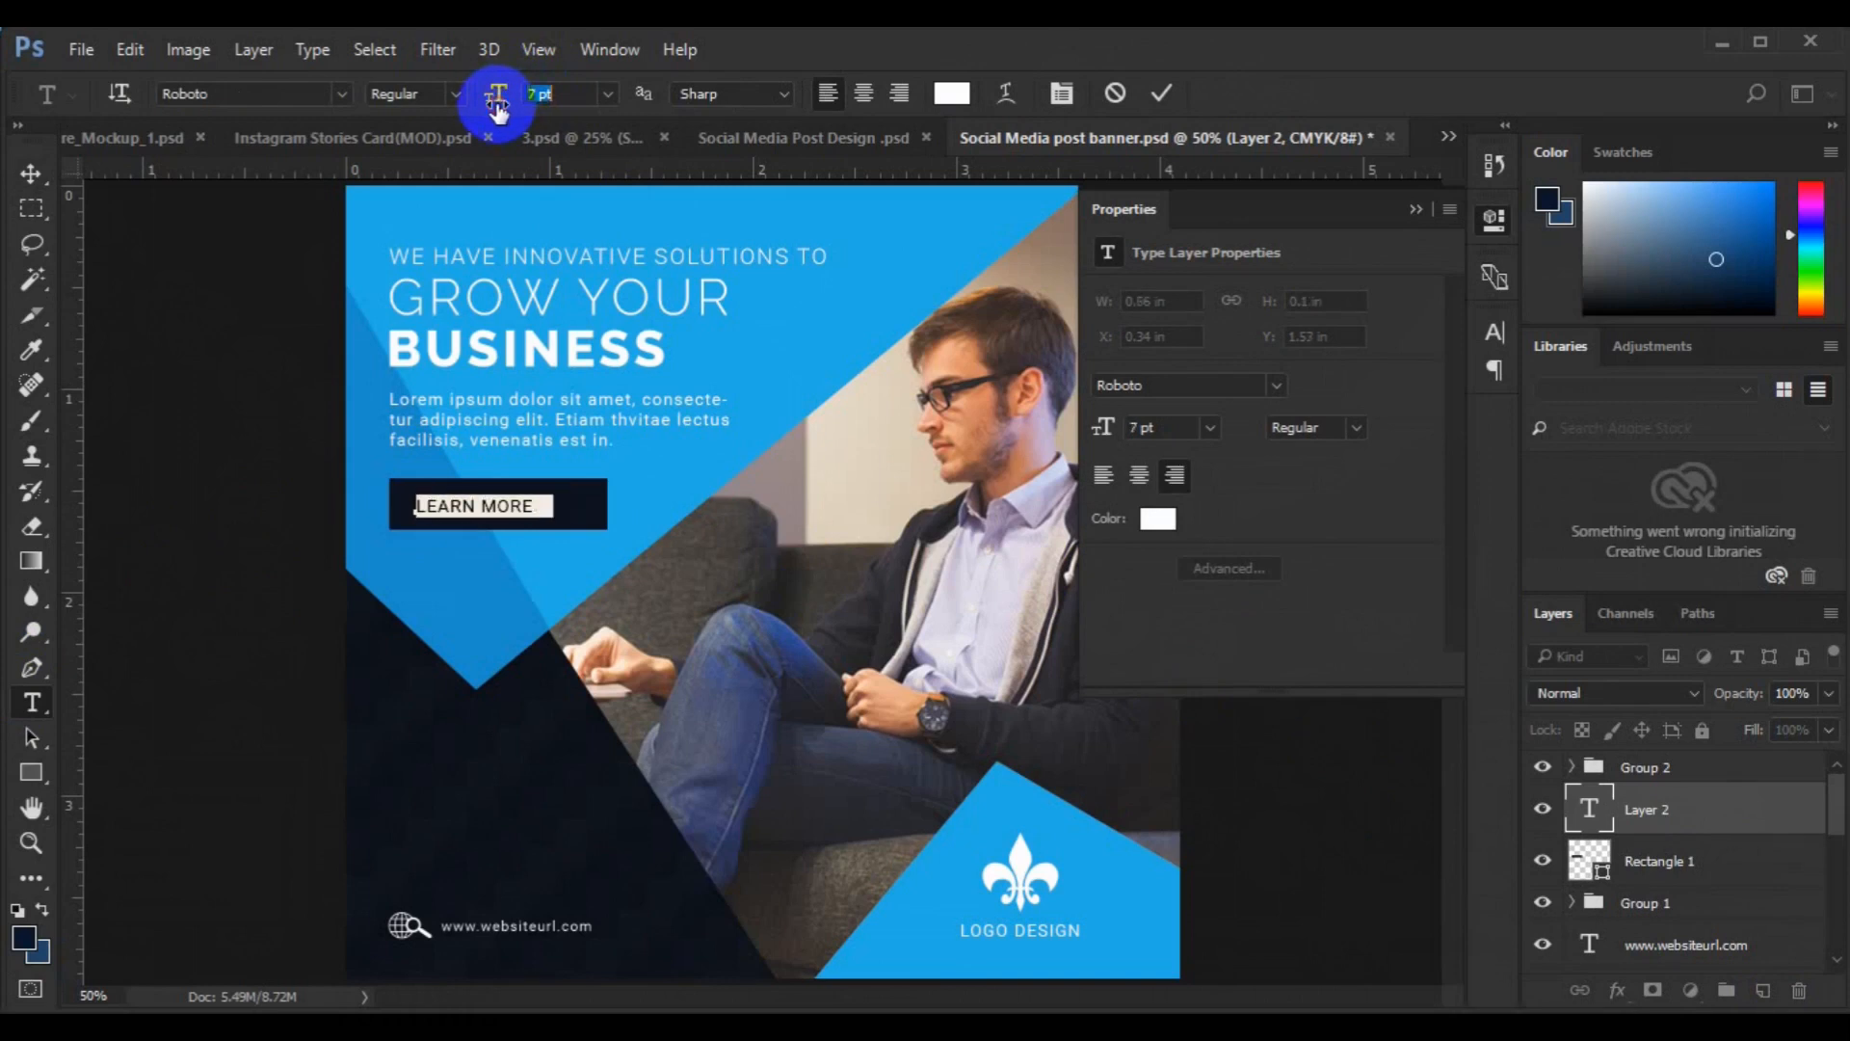
# - Make only the word MORE in the button text Bold
pyautogui.click(487, 505)
pyautogui.doubleClick(486, 505)
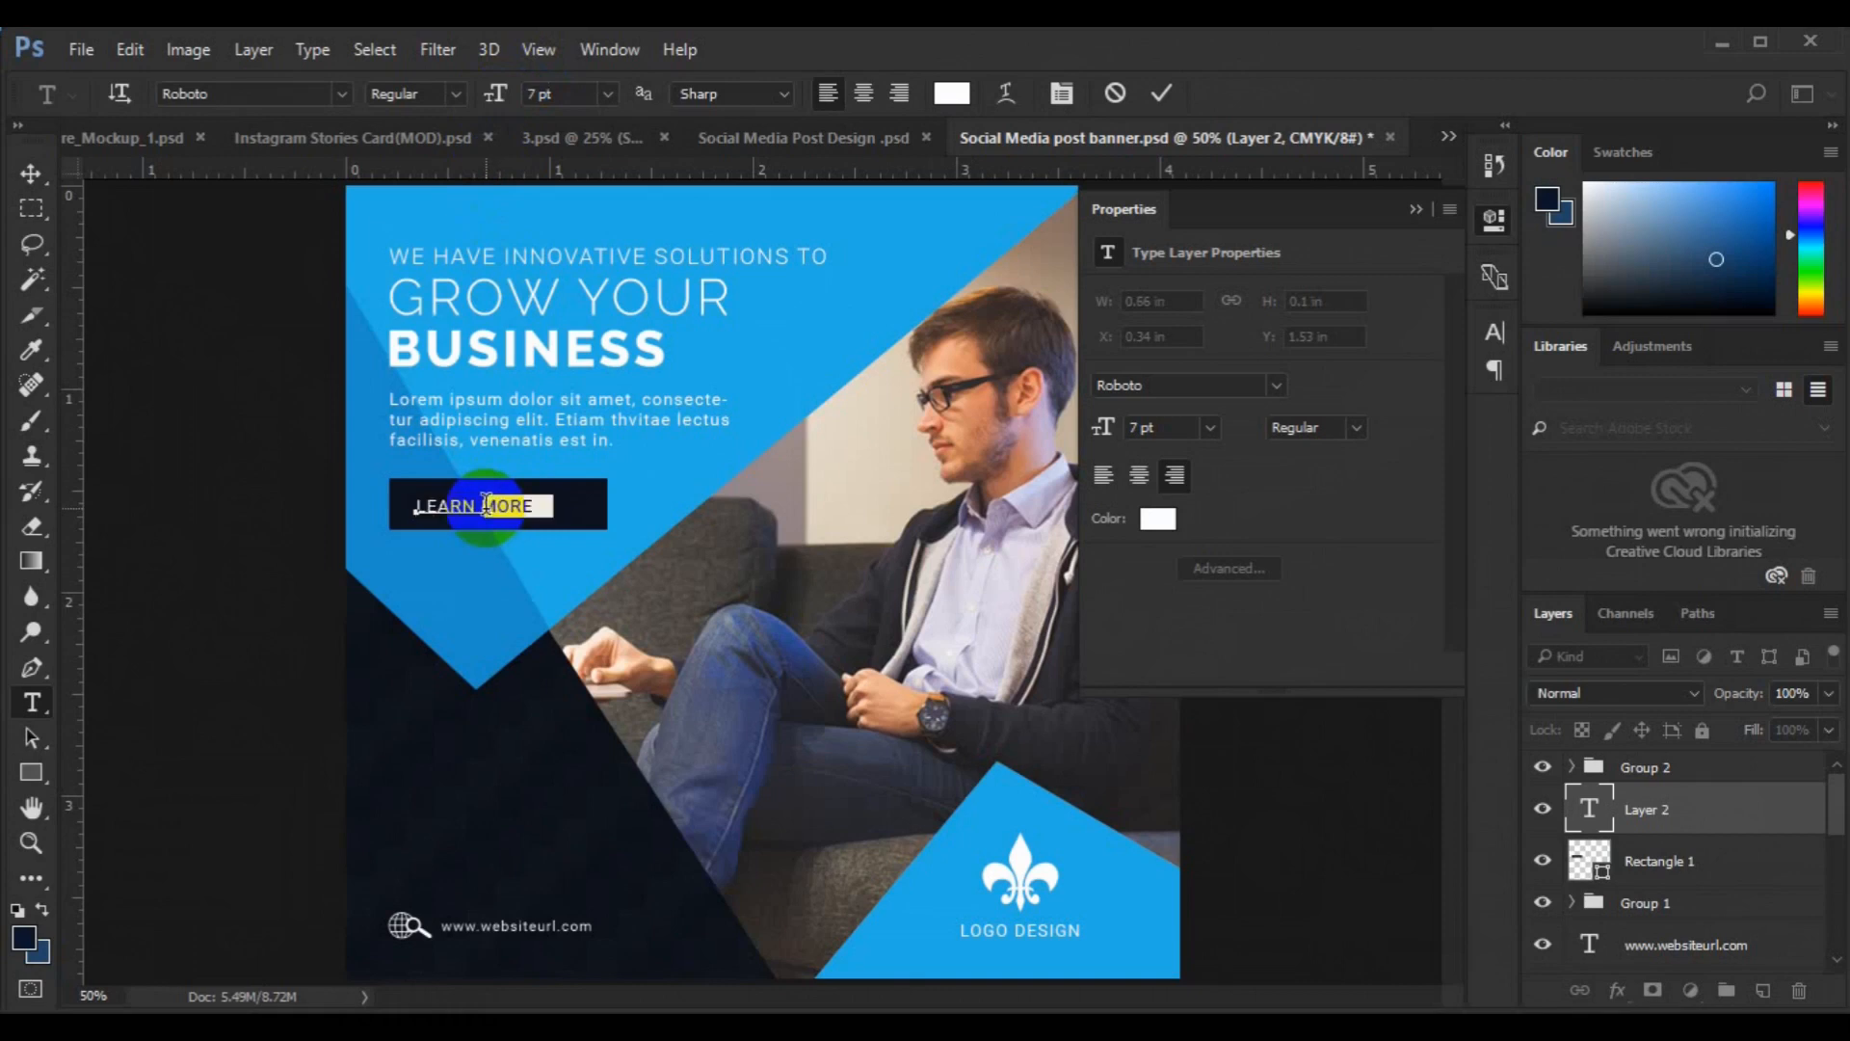
pyautogui.click(459, 90)
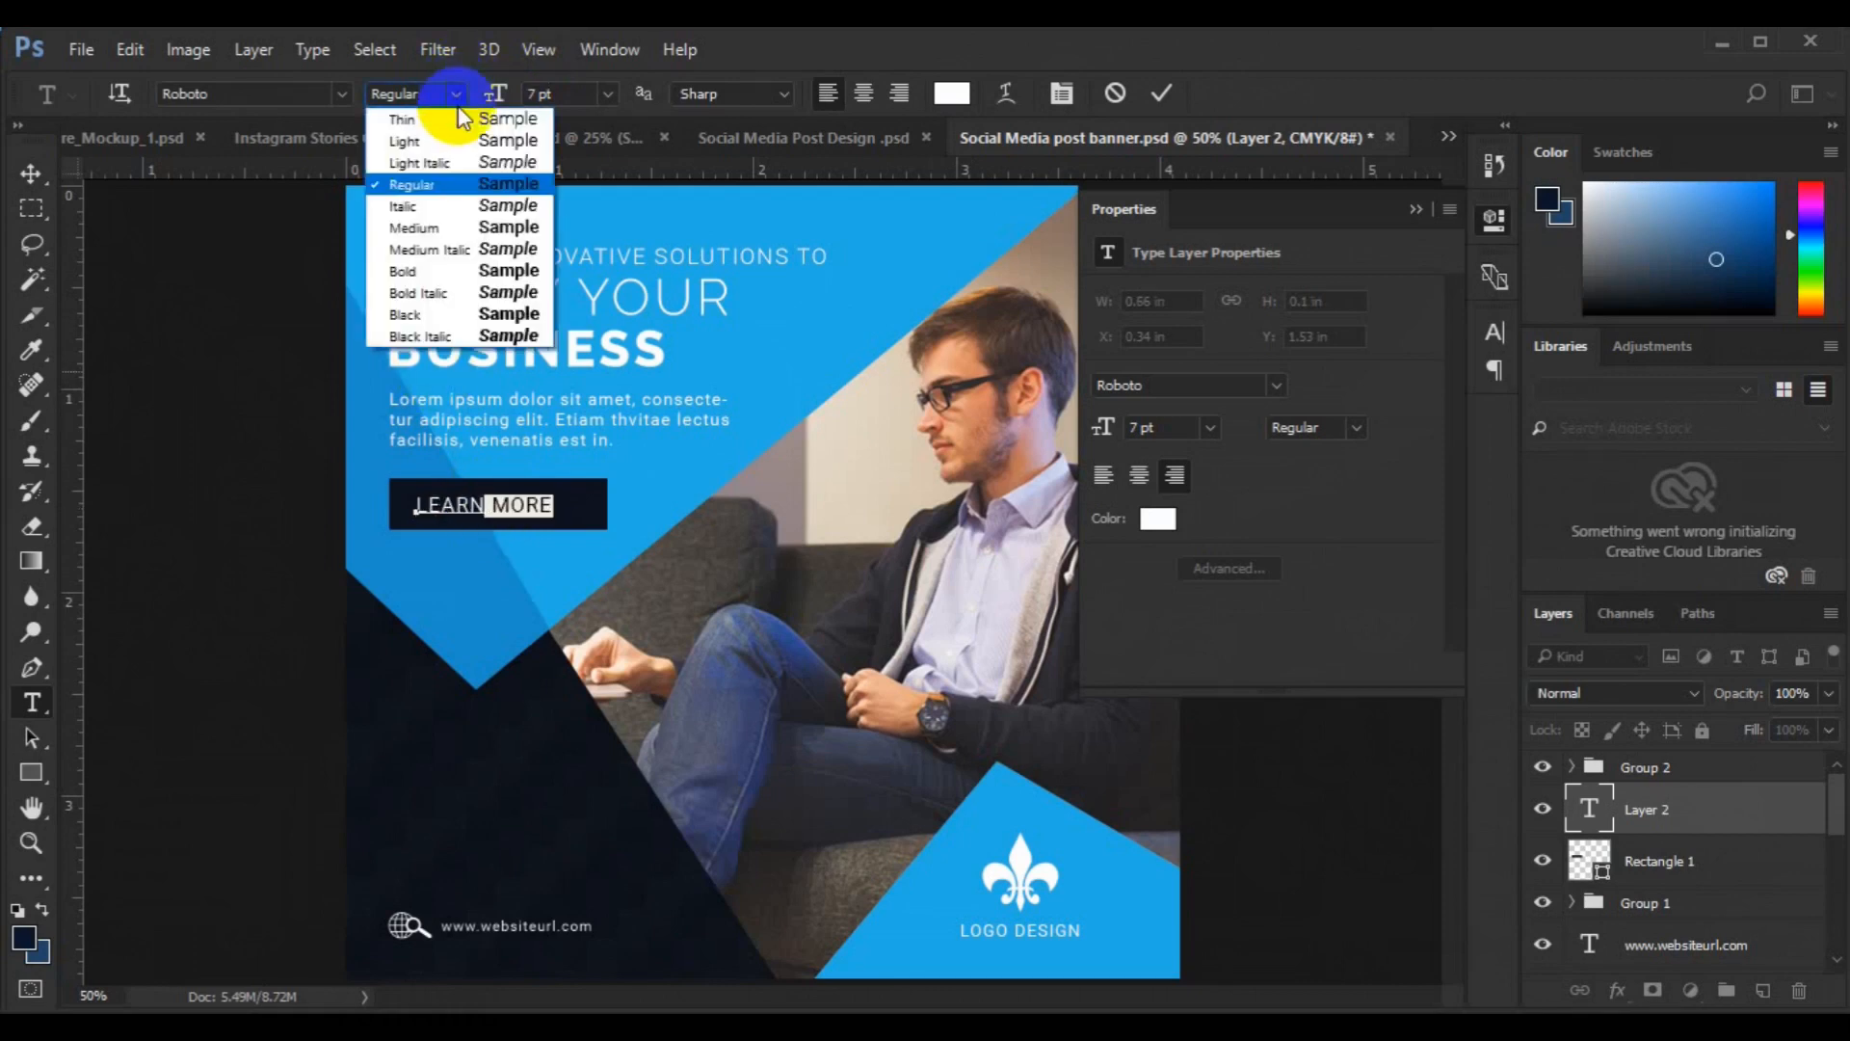
pyautogui.click(459, 263)
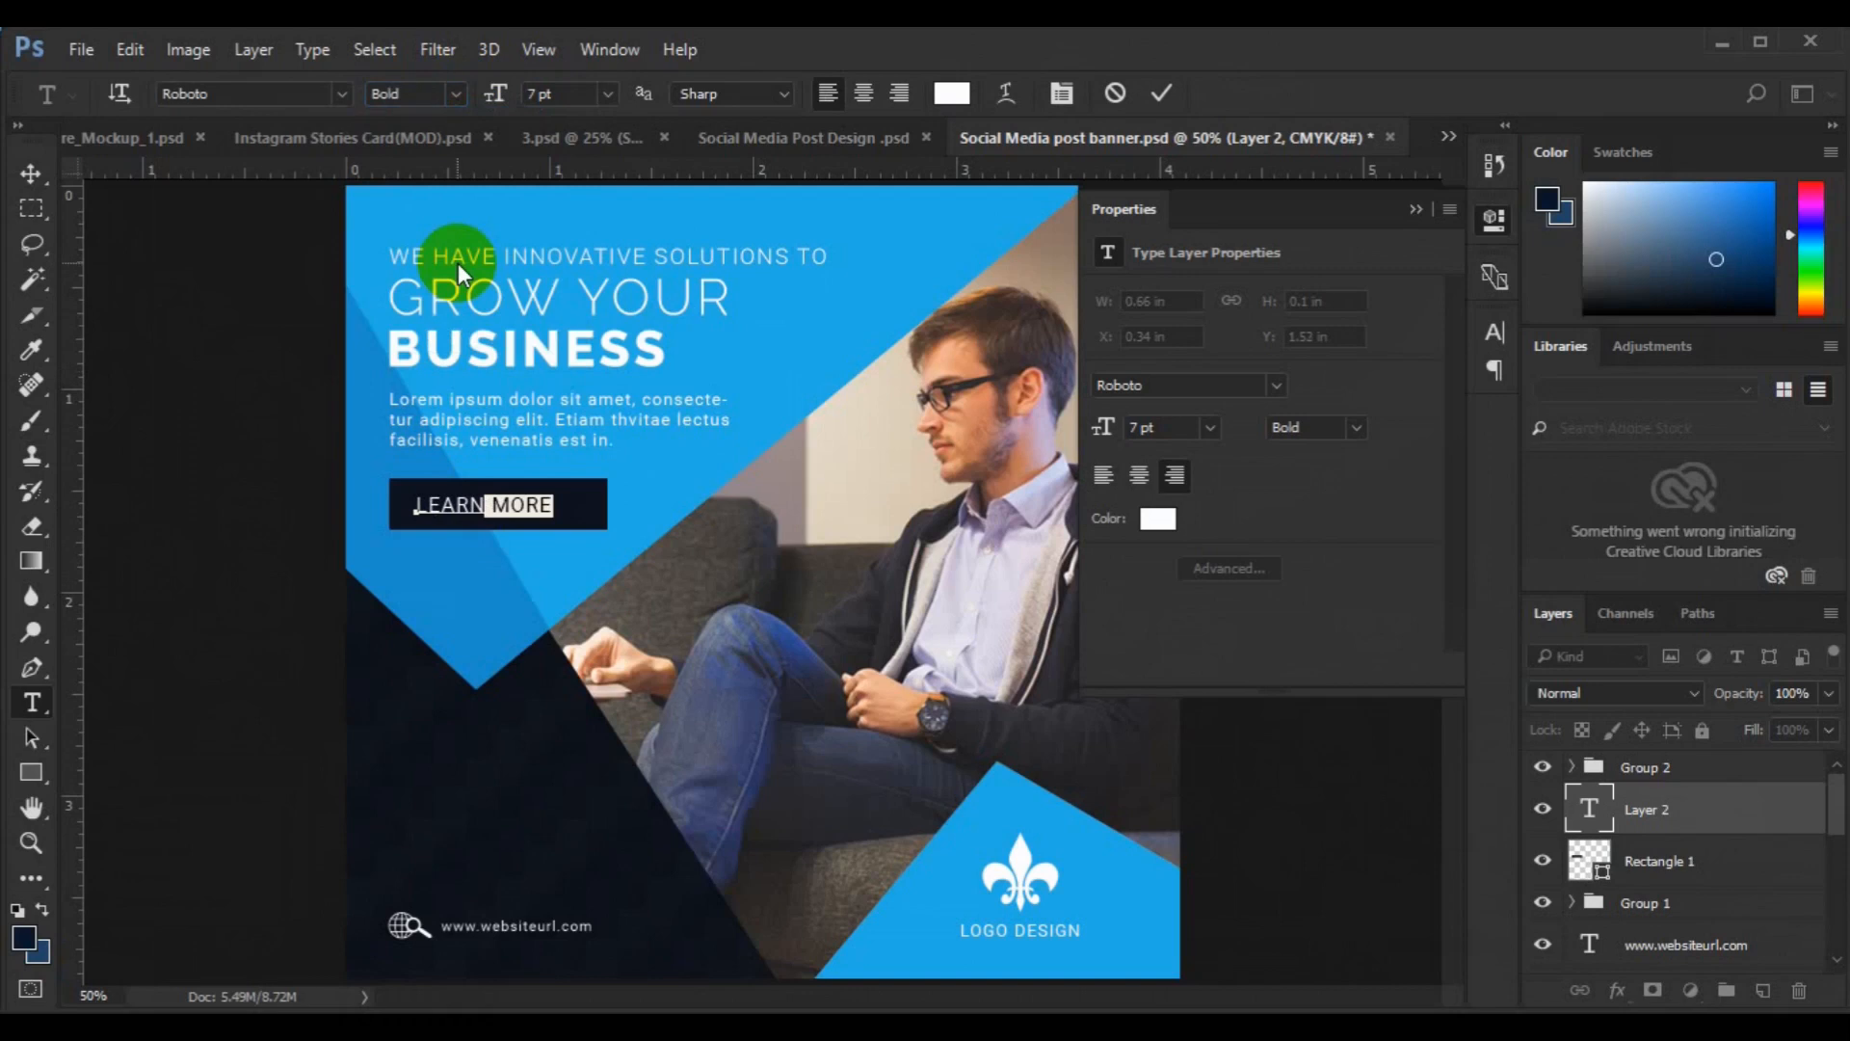
pyautogui.click(32, 174)
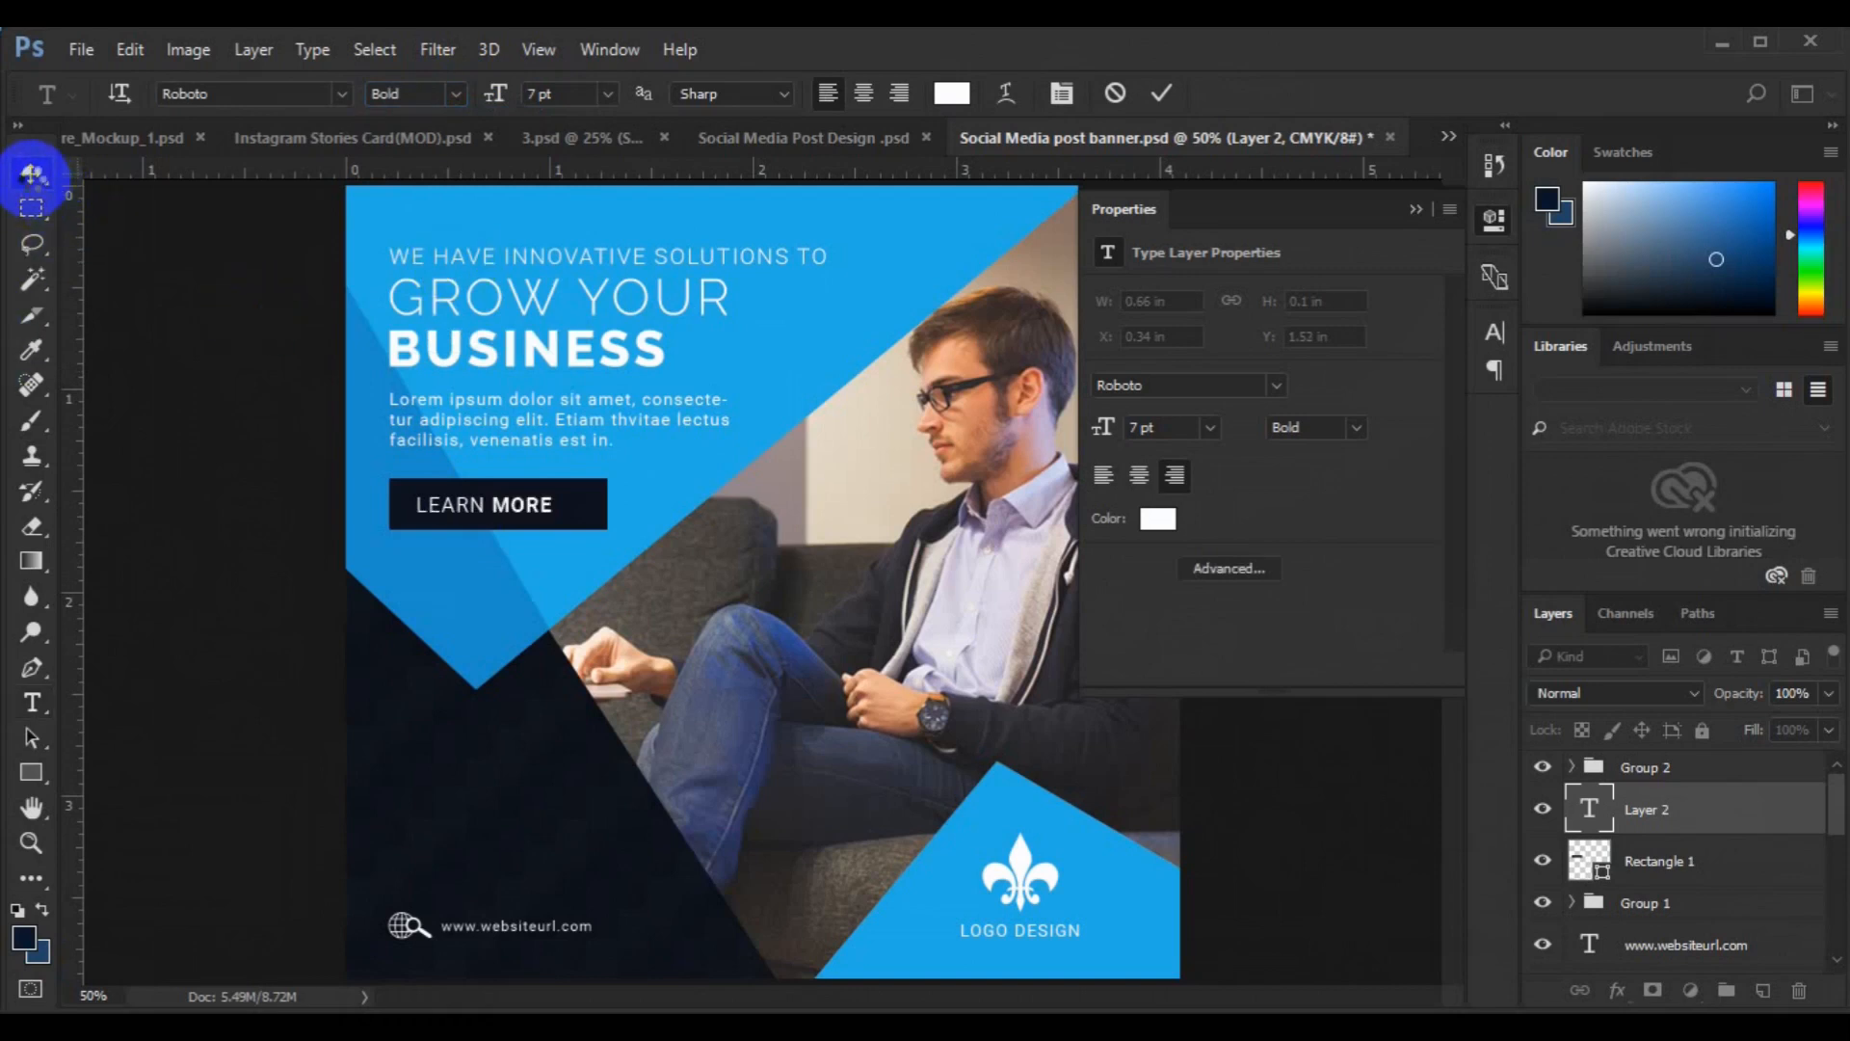
# - Draw a small white 3-sided polygon as a right-pointing arrow directly after the LEARN MORE text
pyautogui.click(38, 777)
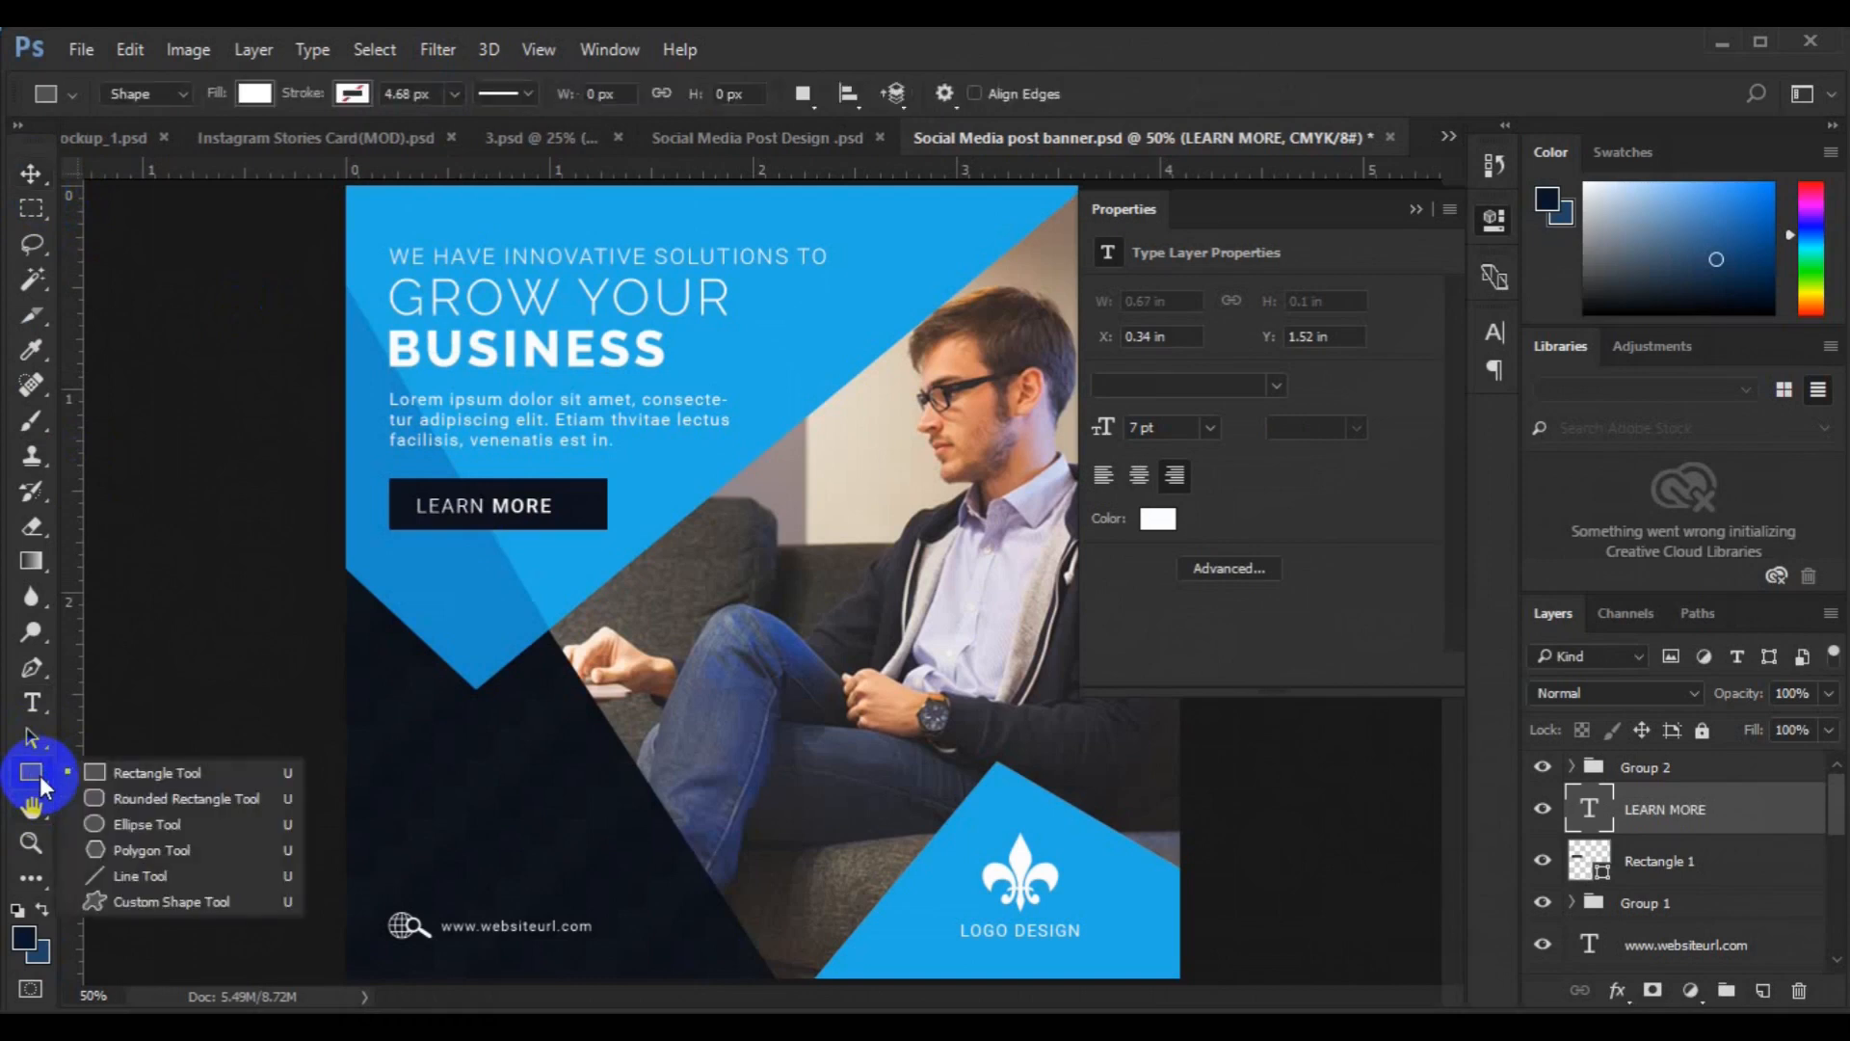
pyautogui.click(144, 852)
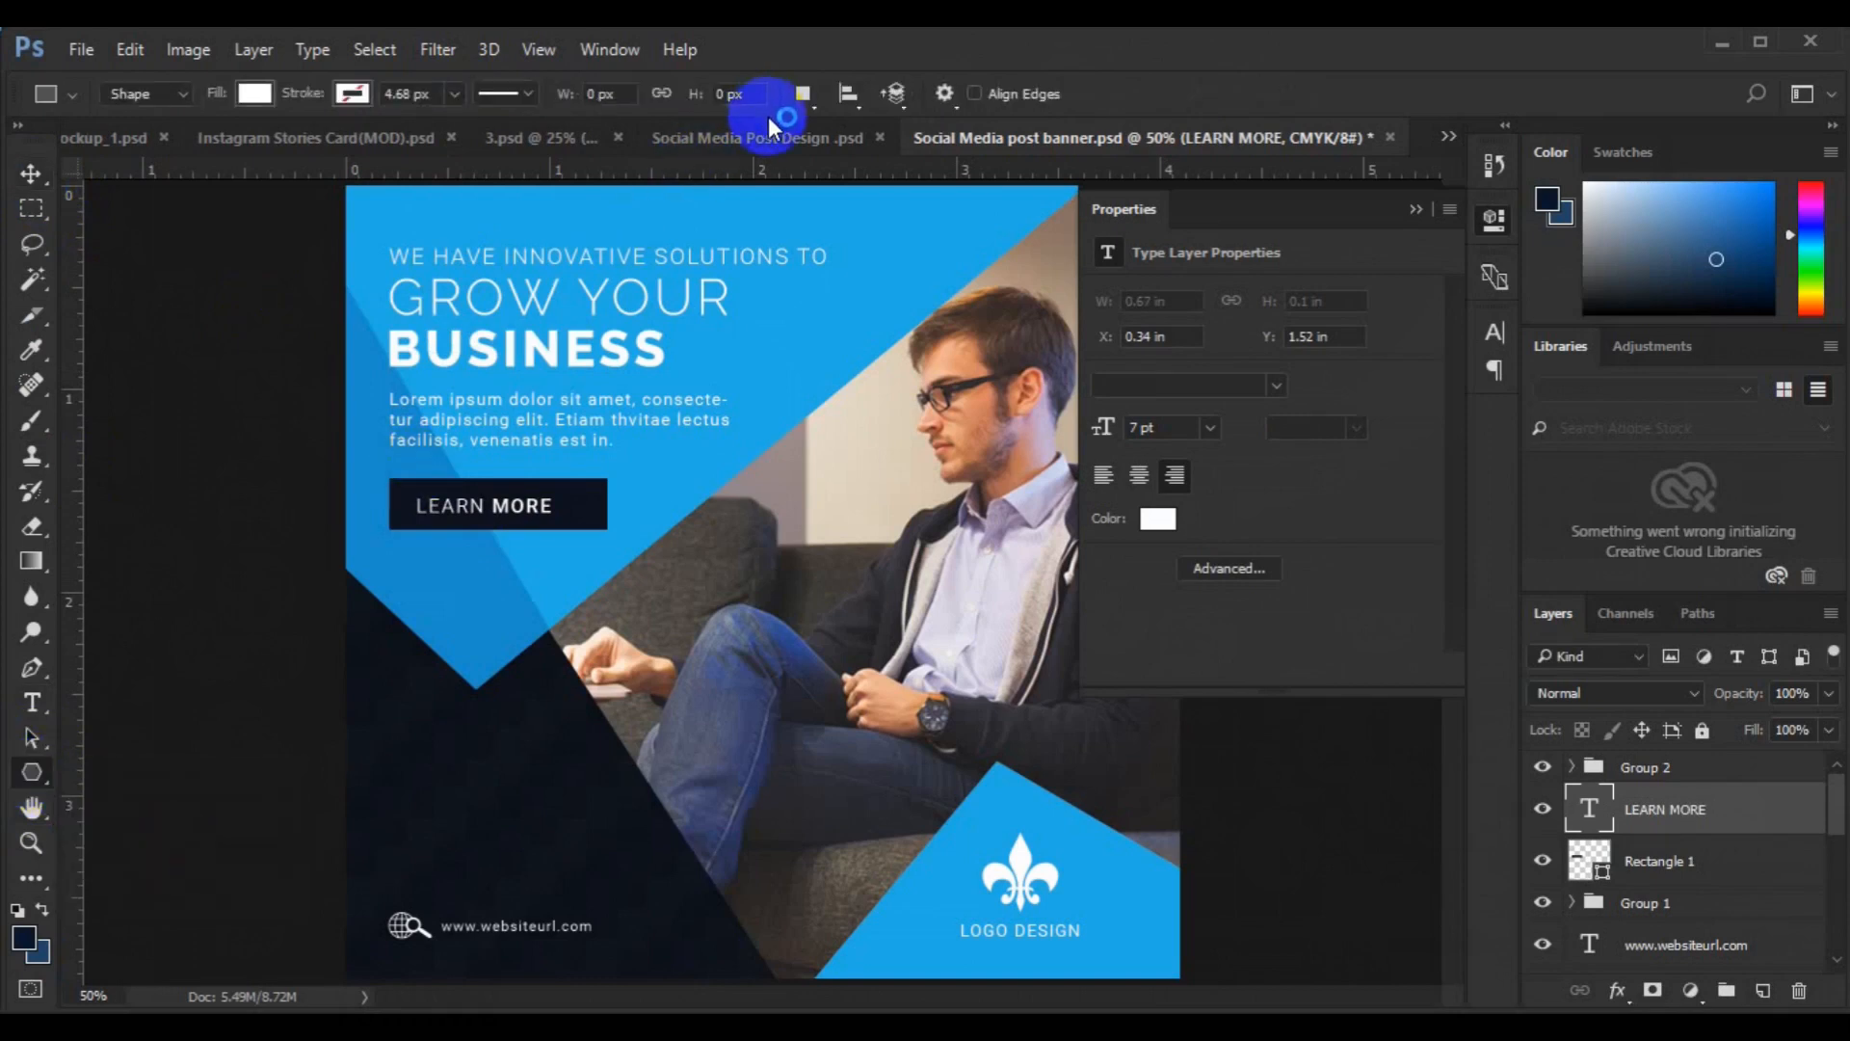
pyautogui.click(1022, 93)
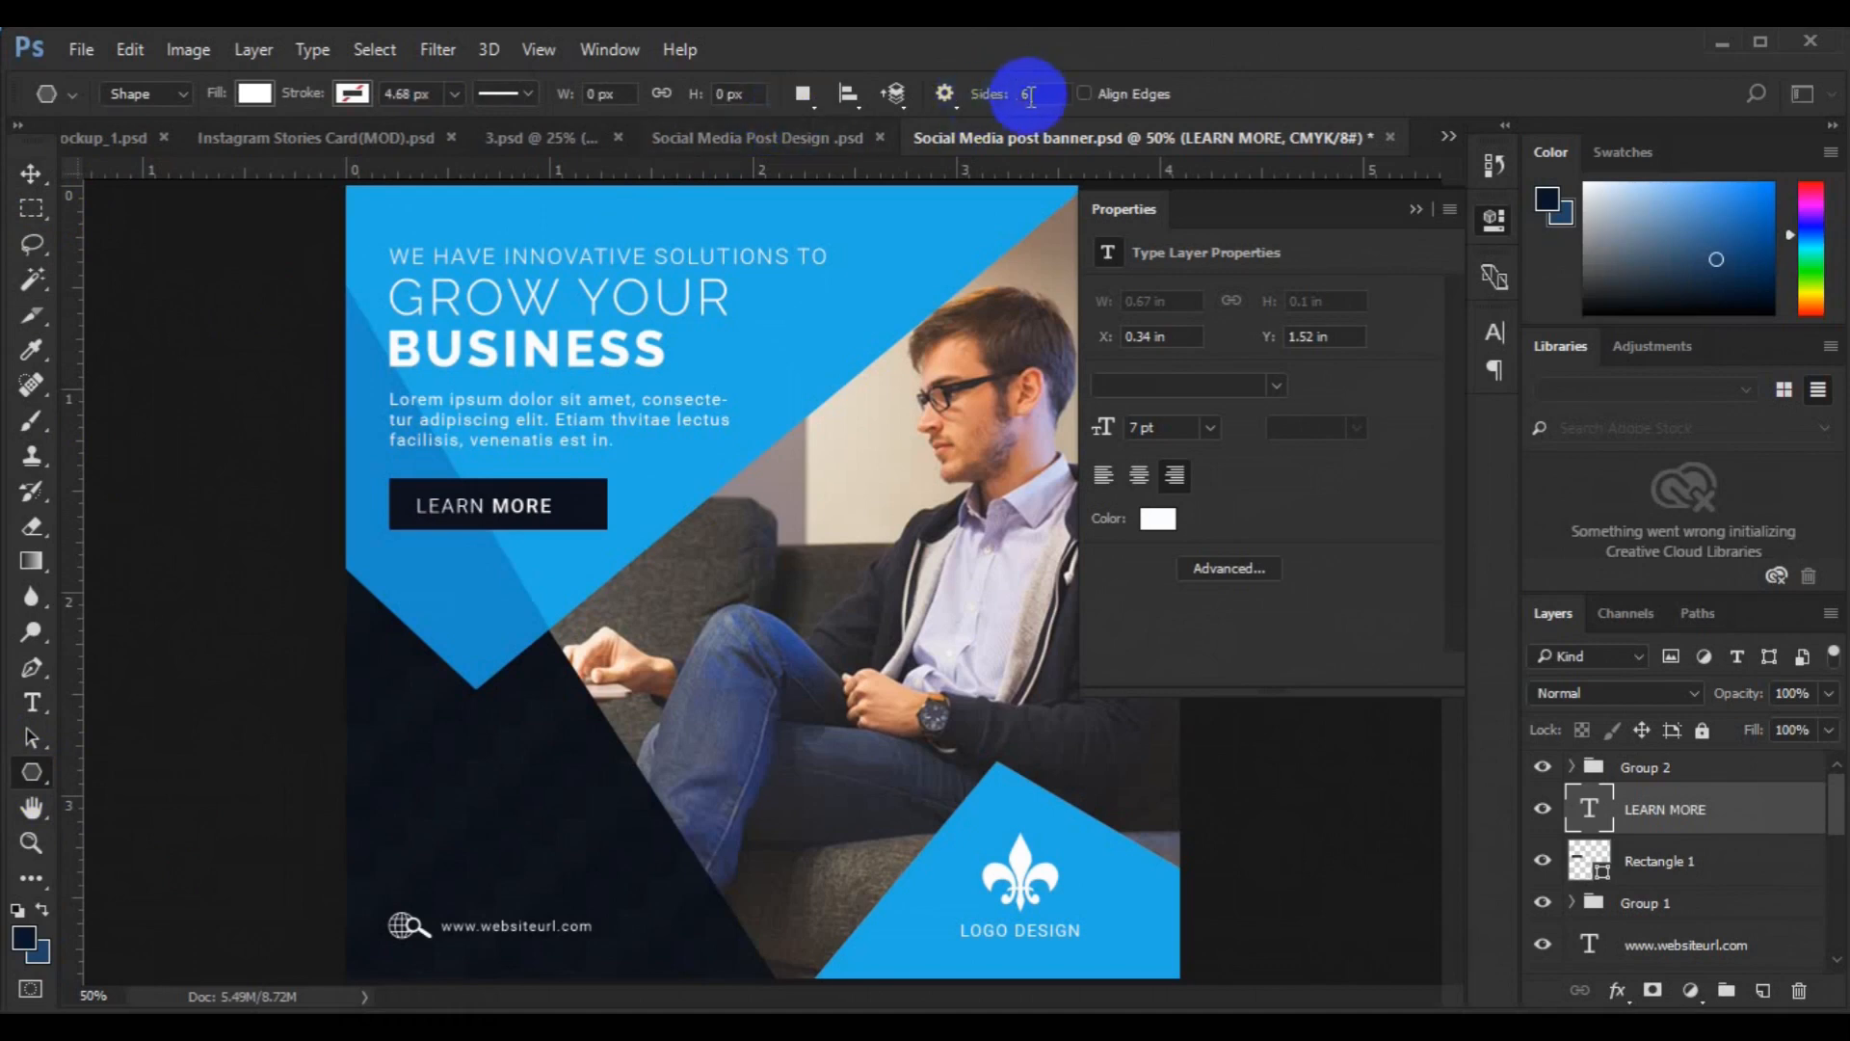
pyautogui.write('3')
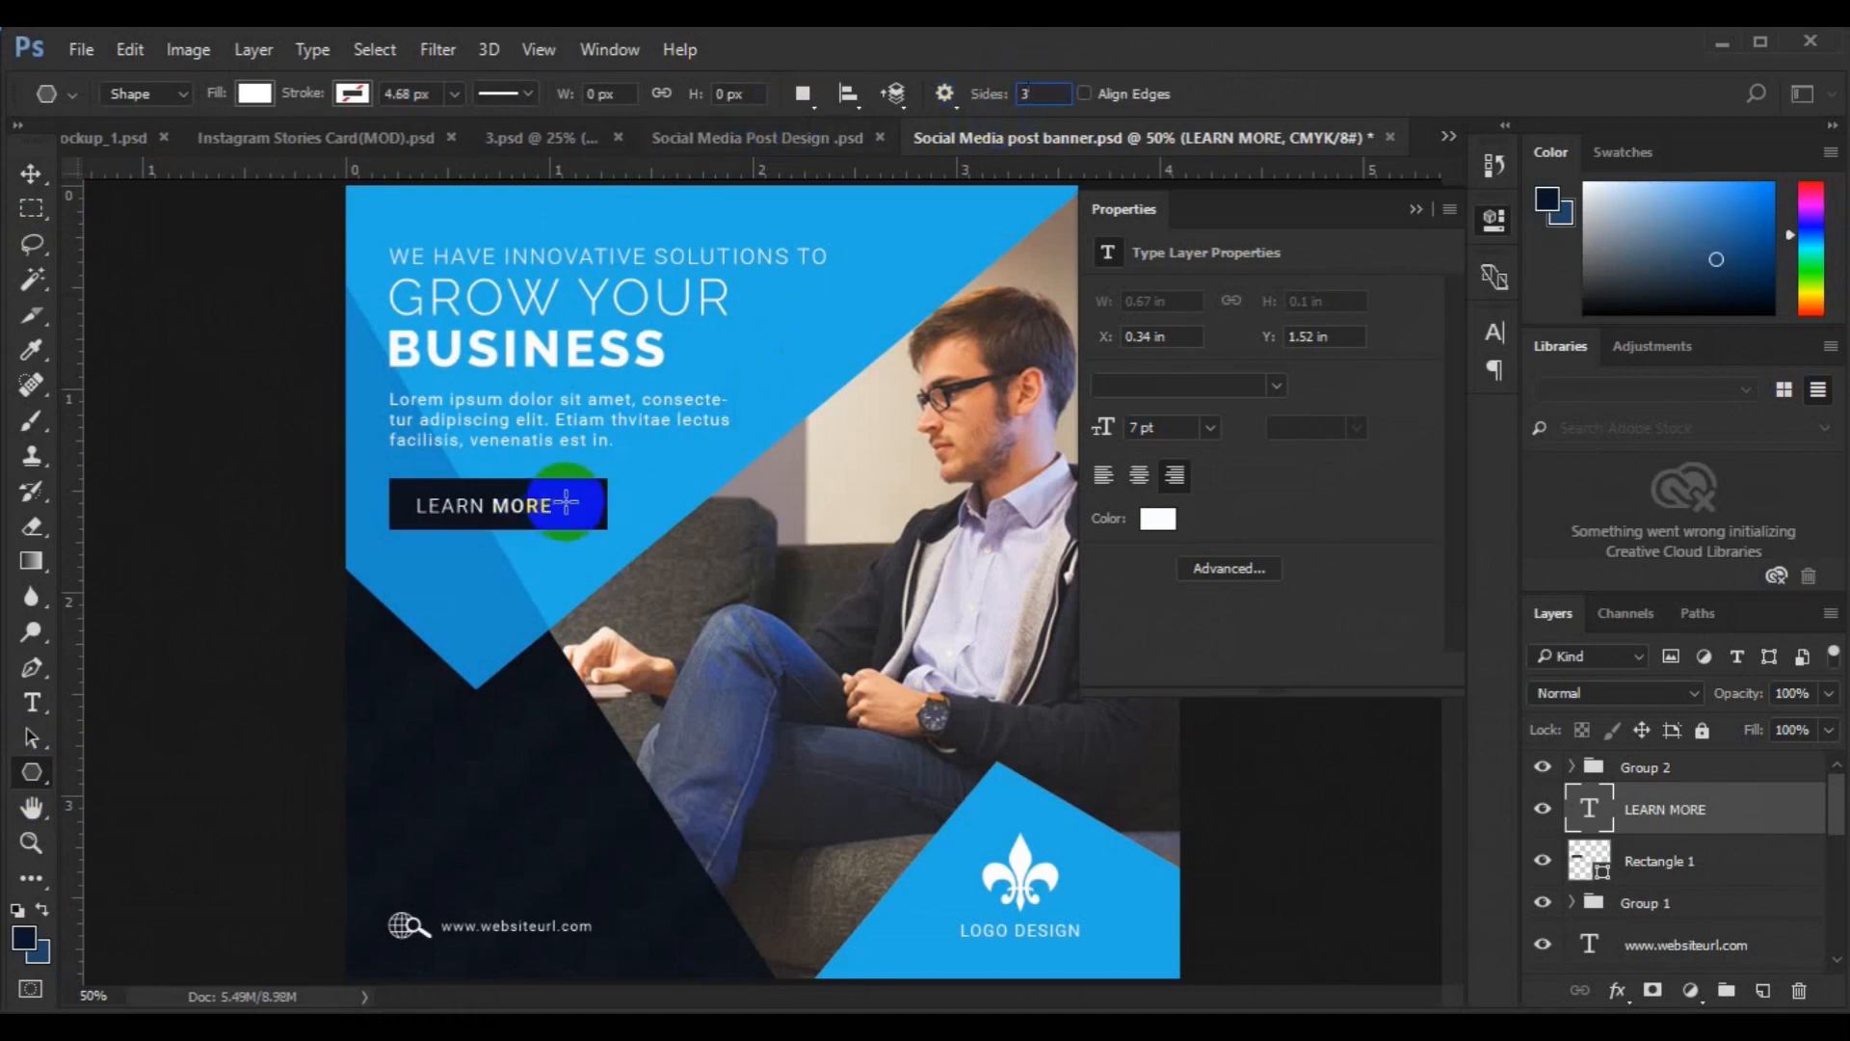
pyautogui.moveTo(567, 502); pyautogui.dragTo(580, 509)
pyautogui.press('v')
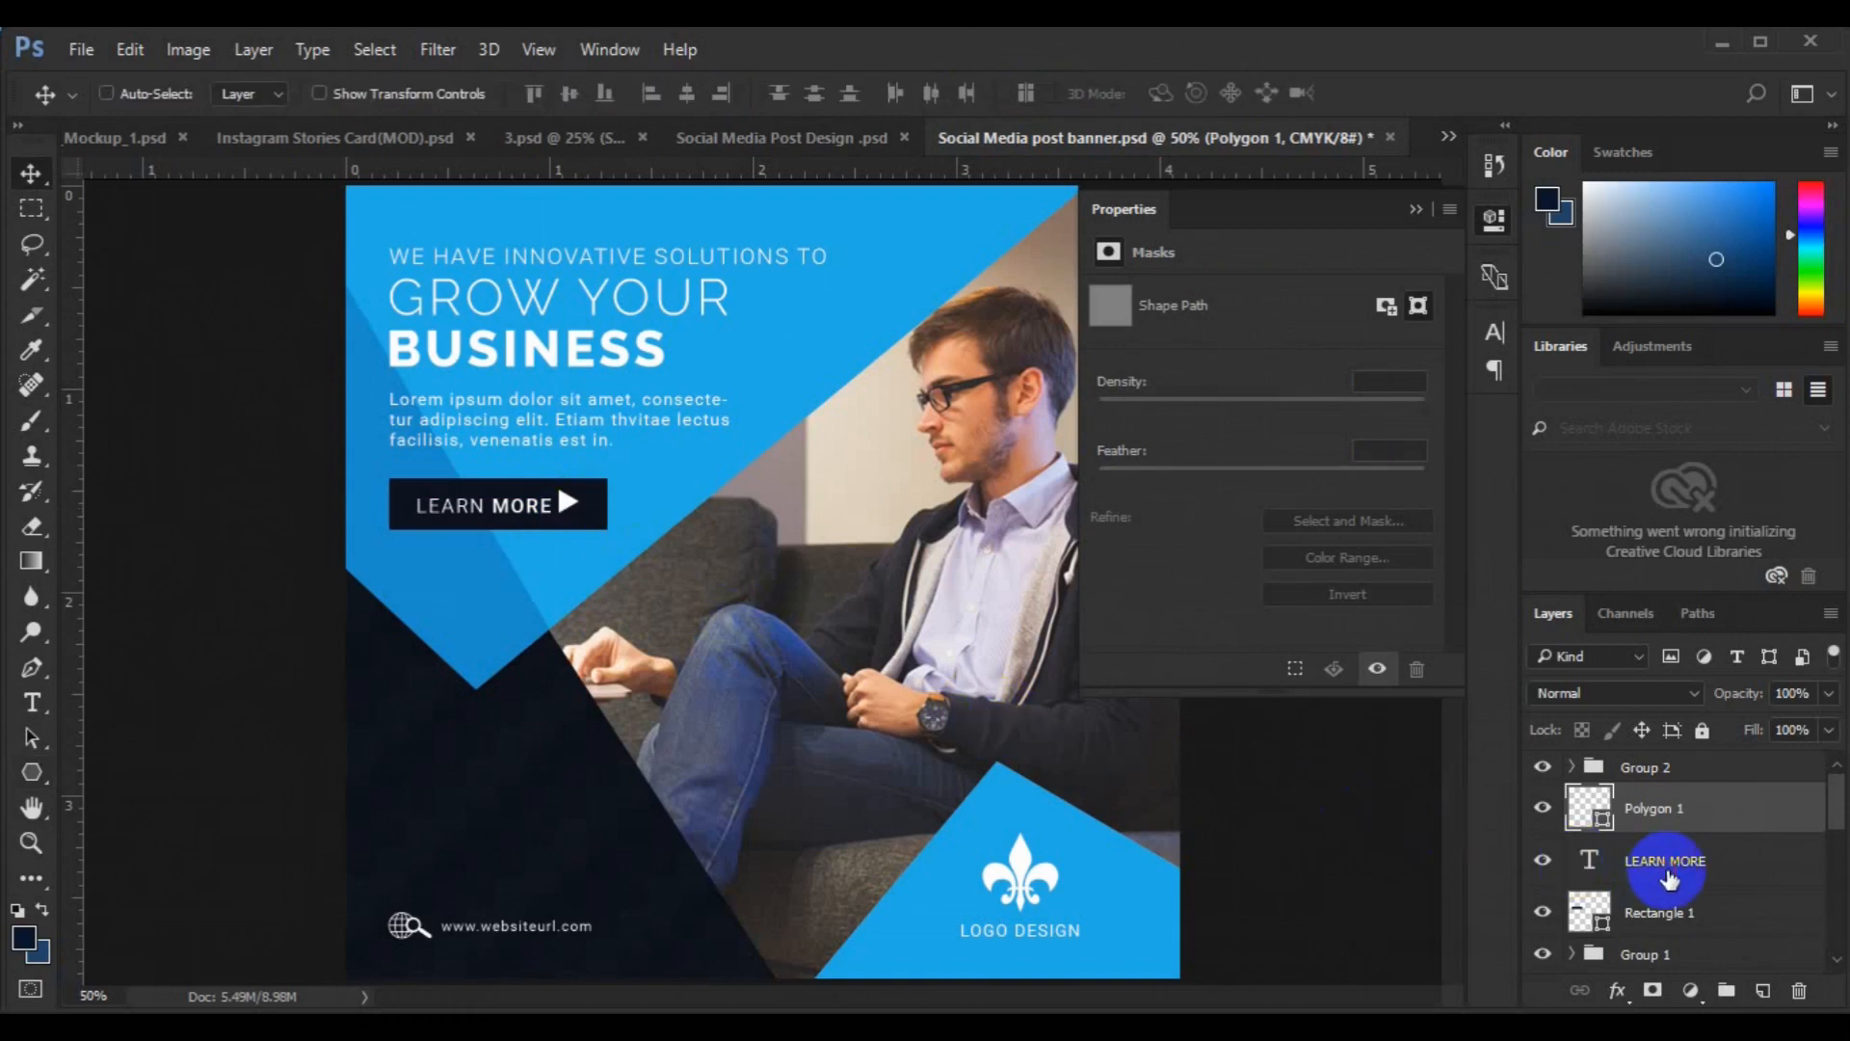
# - Align the vertical centers of the triangle and the LEARN MORE text, and shift the triangle slightly right
pyautogui.keyDown('ctrl'); pyautogui.click(1669, 877); pyautogui.keyUp('ctrl')
pyautogui.click(699, 108)
pyautogui.hotkey('ctrl', 'z')
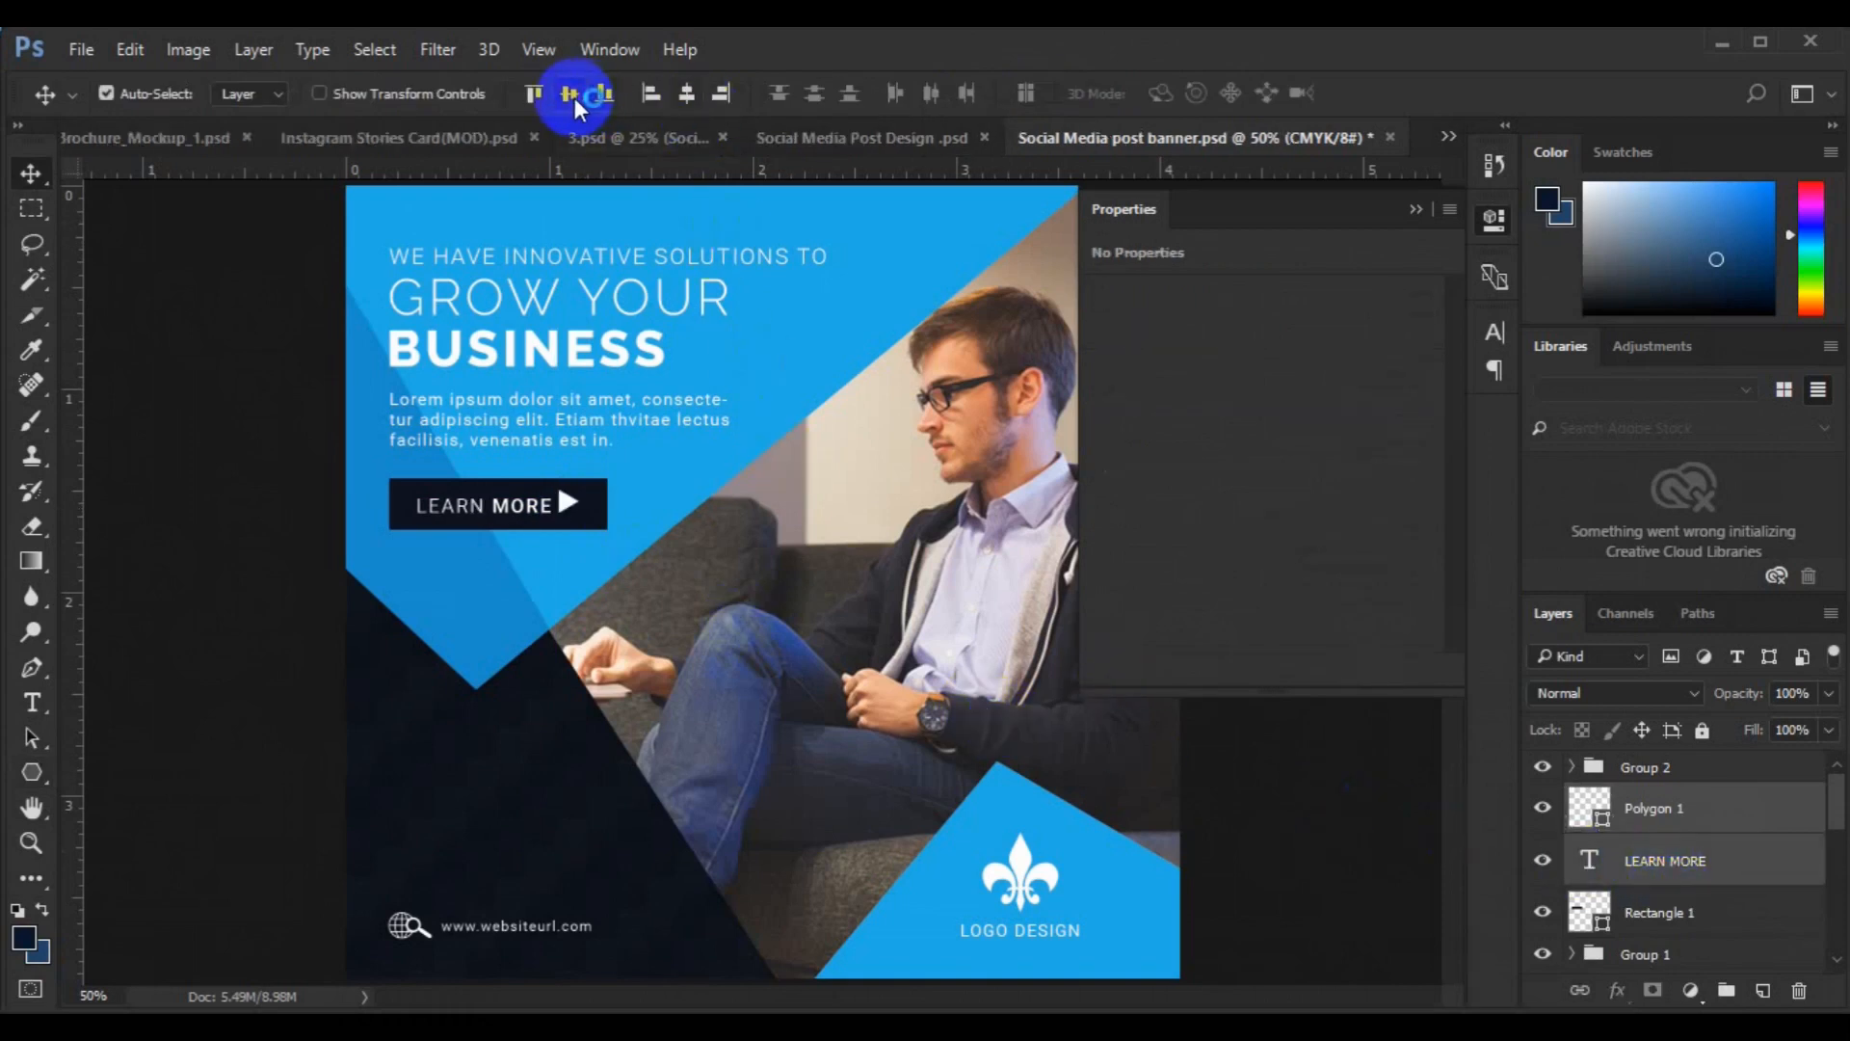
pyautogui.click(1690, 814)
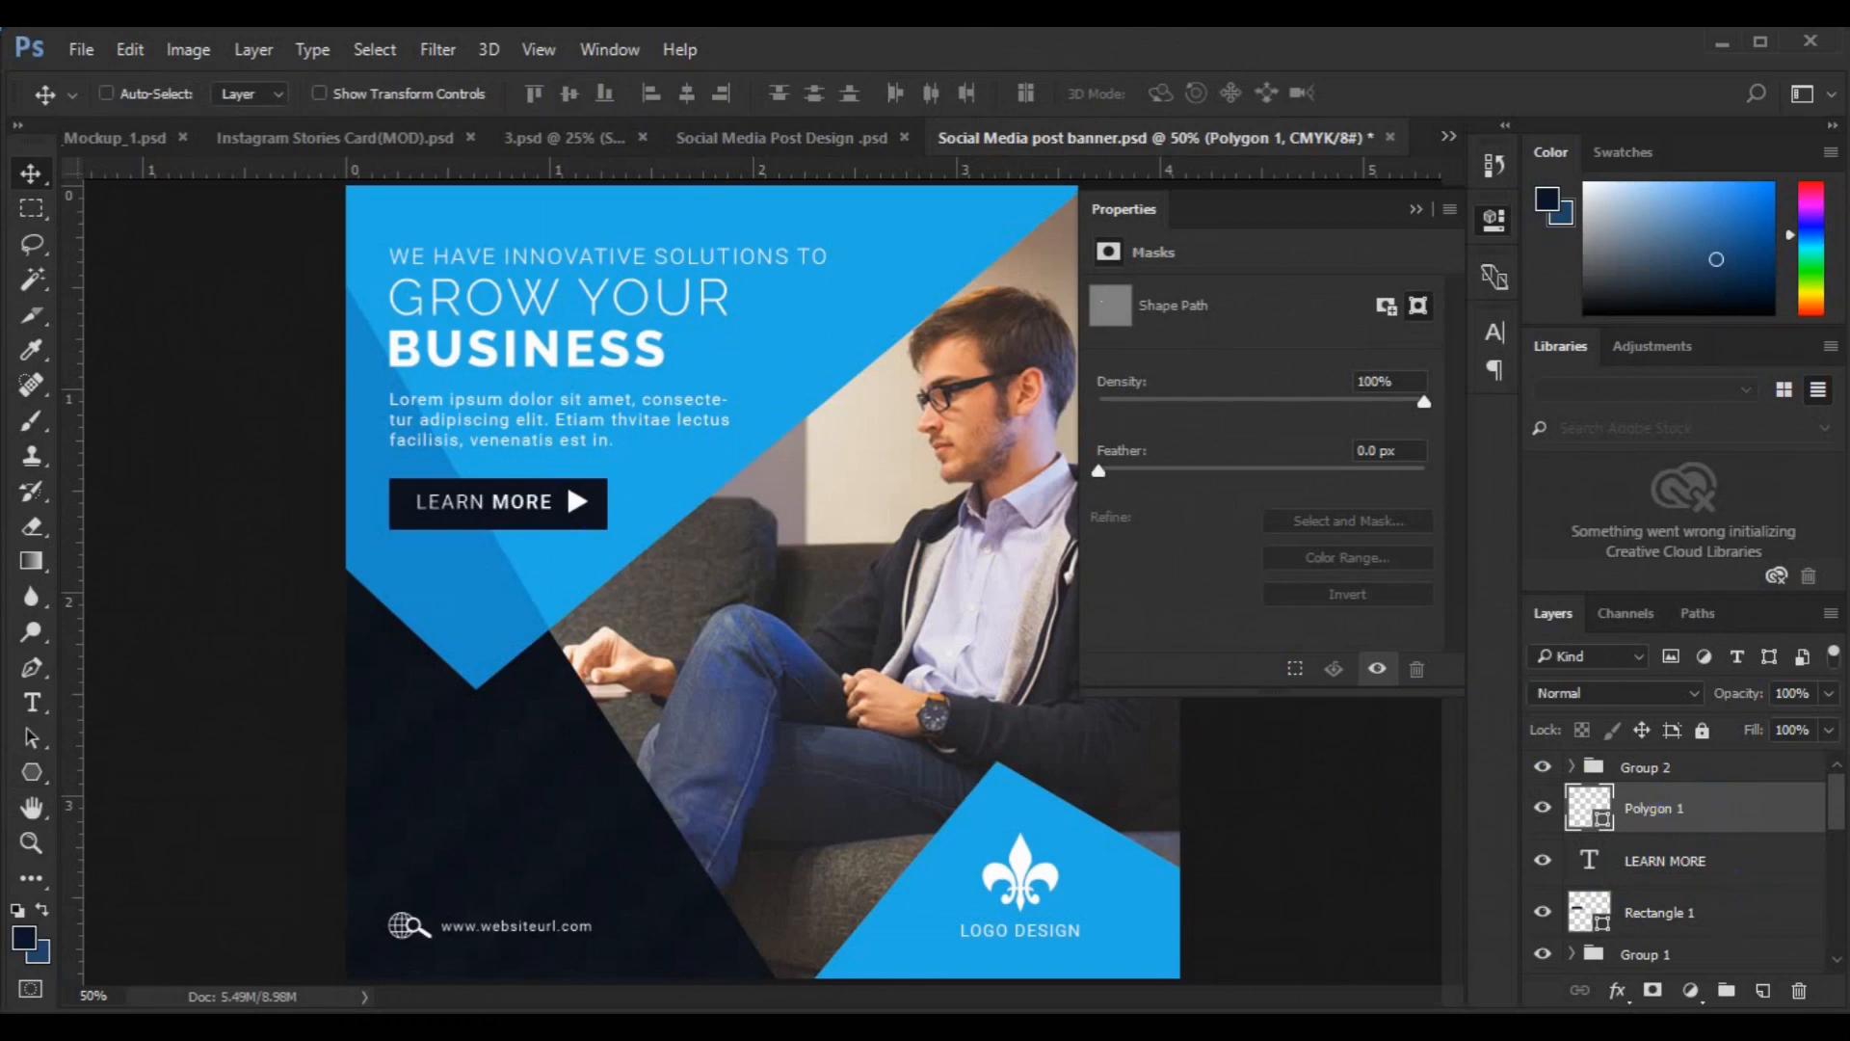
# - Scale the triangle down around its center to about 77% of its size
pyautogui.hotkey('ctrl', 't')
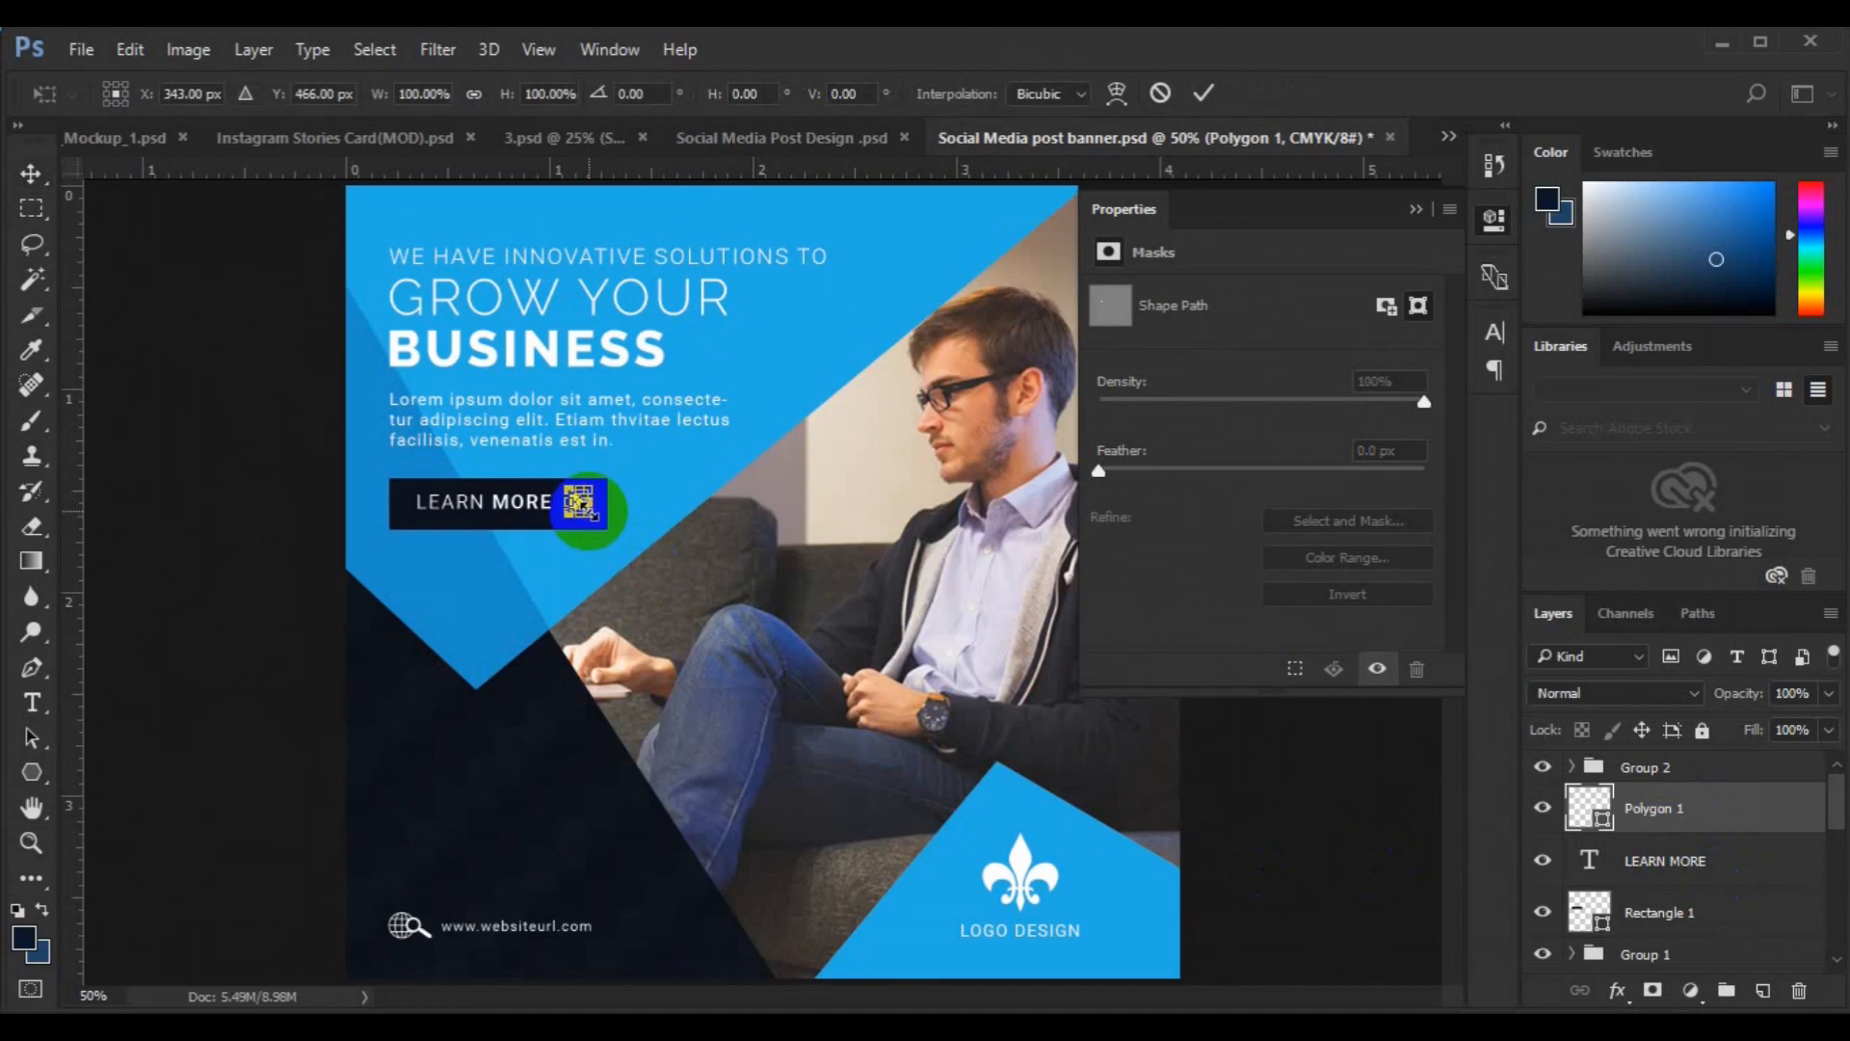
pyautogui.press('Return')
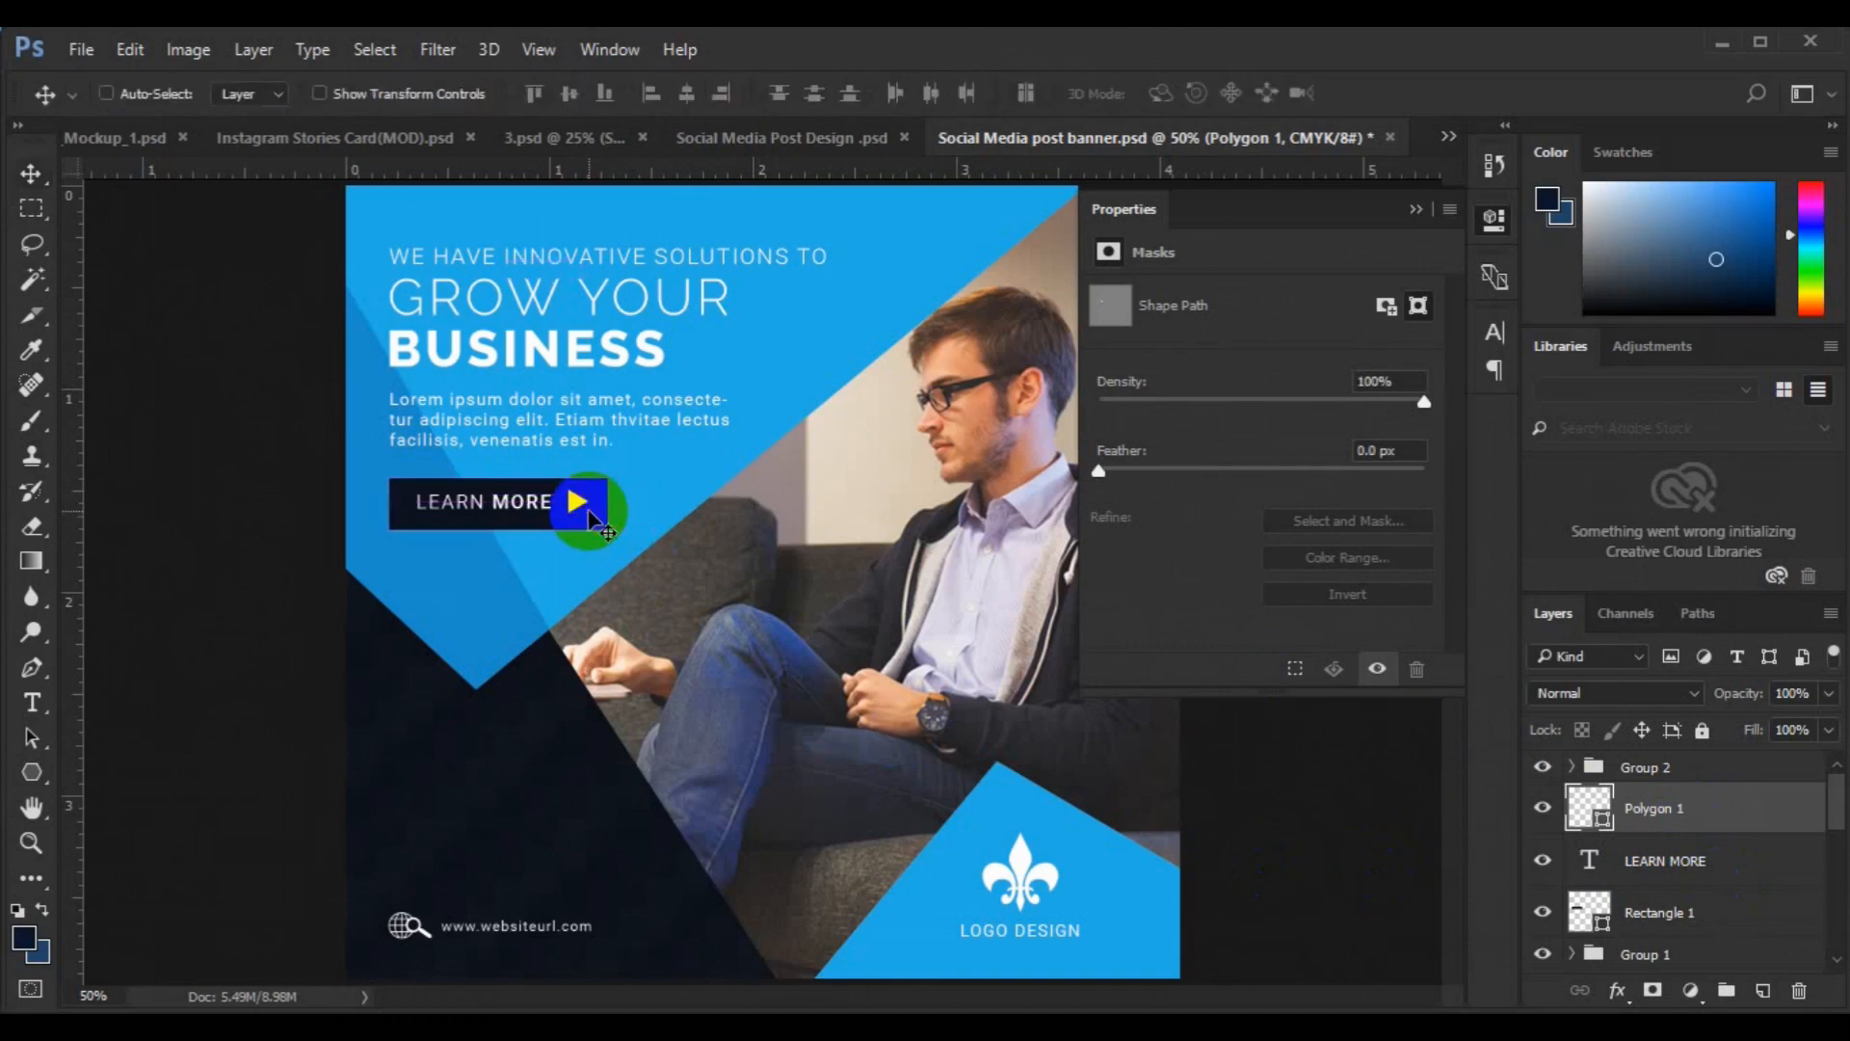
pyautogui.hotkey('ctrl', 't')
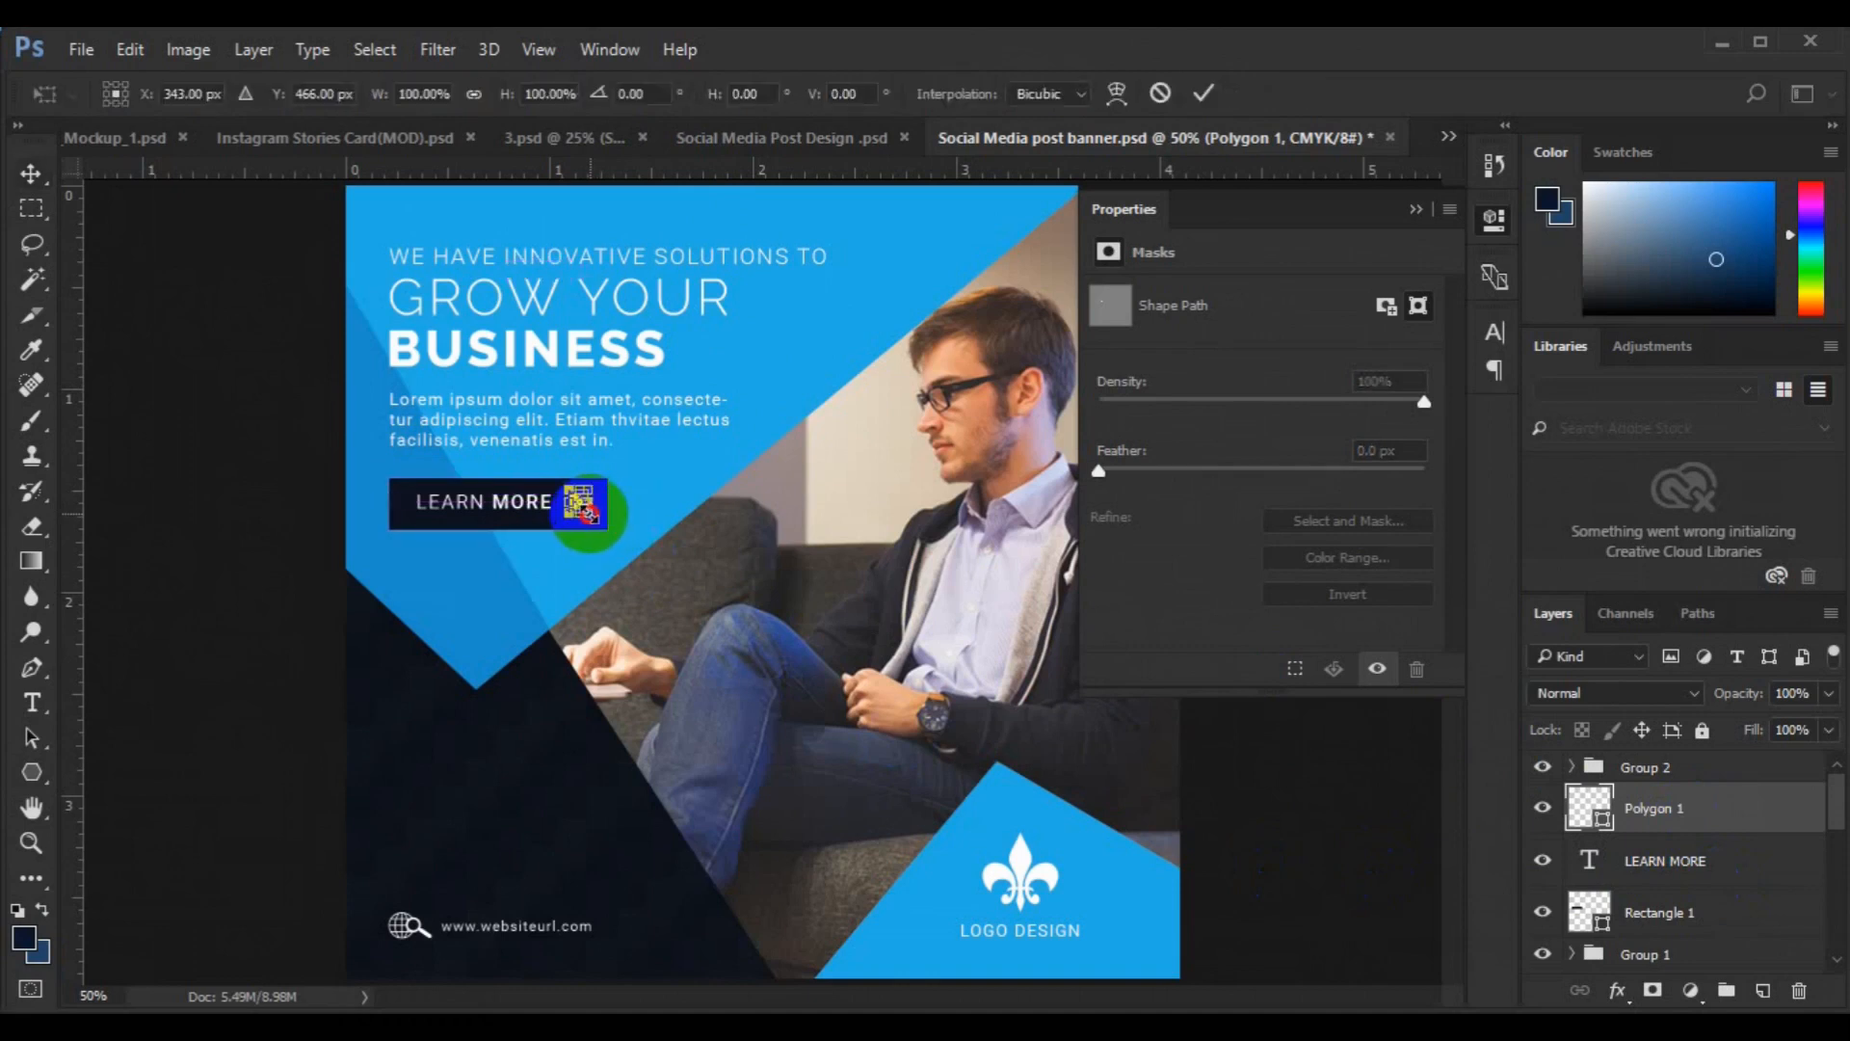
pyautogui.moveTo(578, 502); pyautogui.dragTo(590, 521)
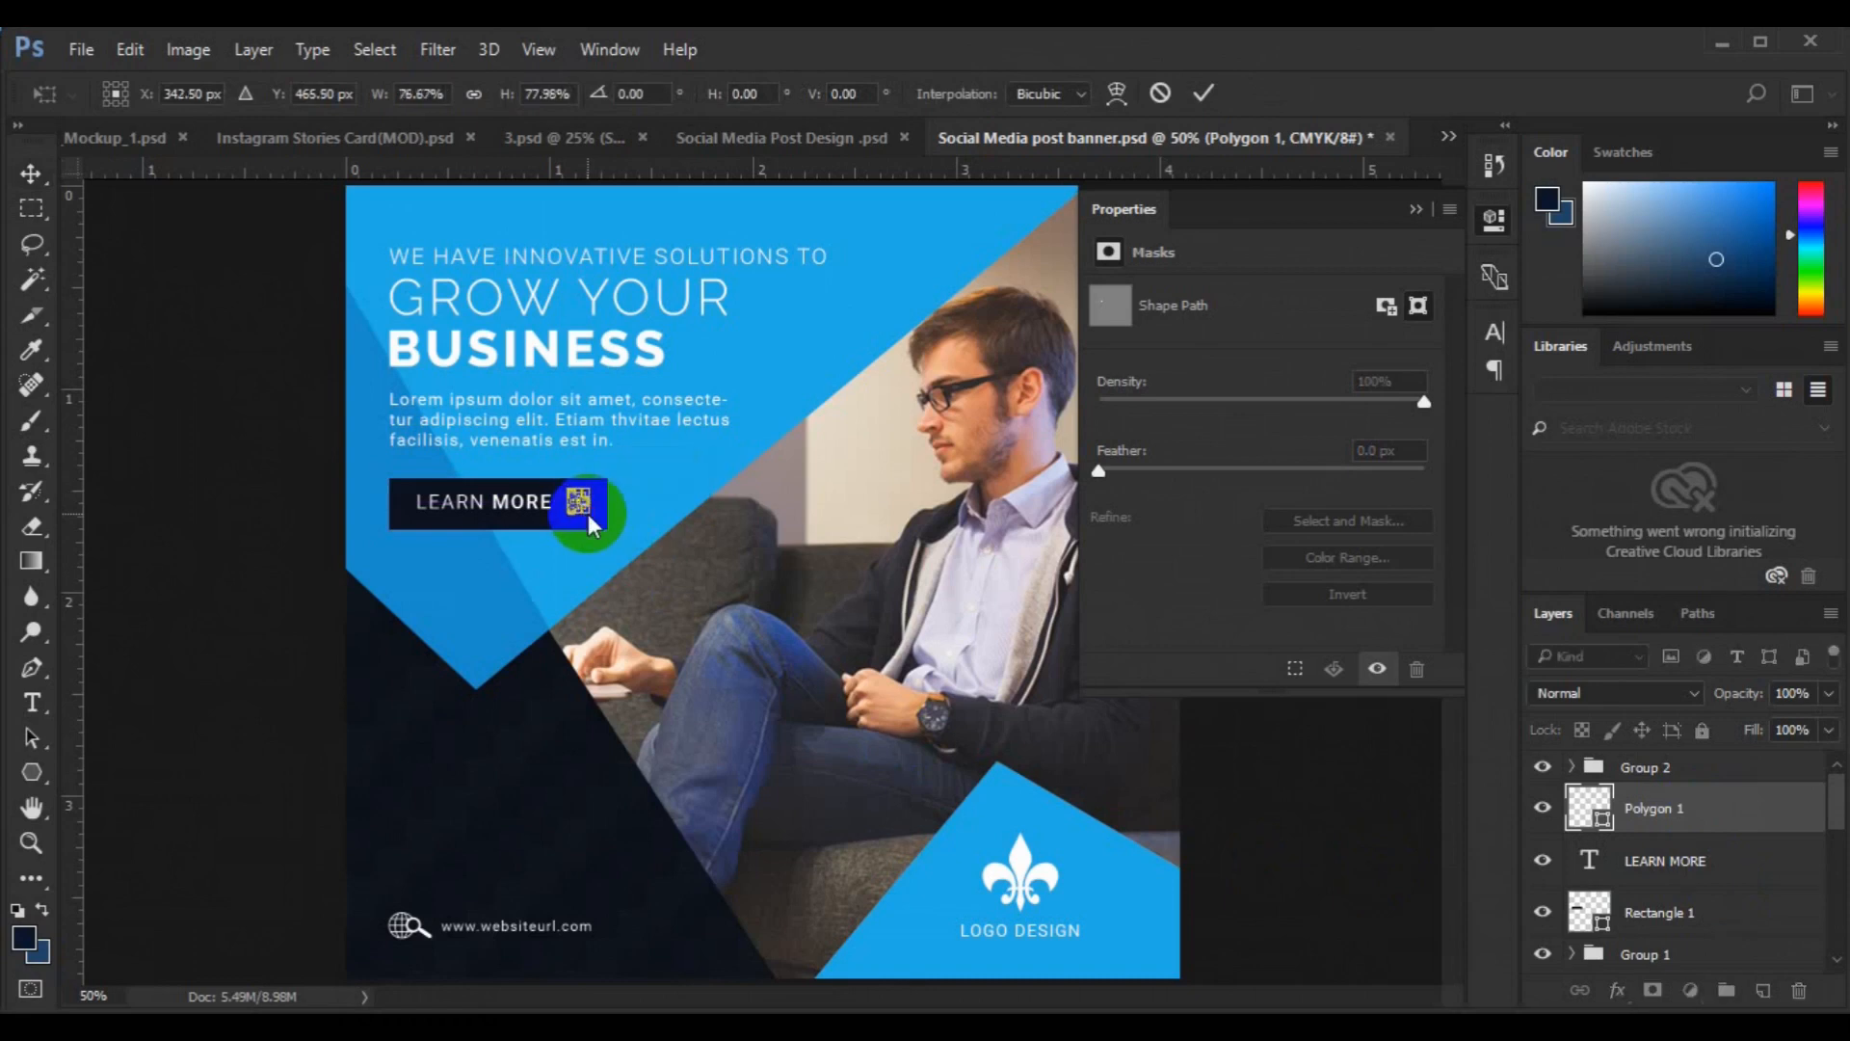
pyautogui.press('Return')
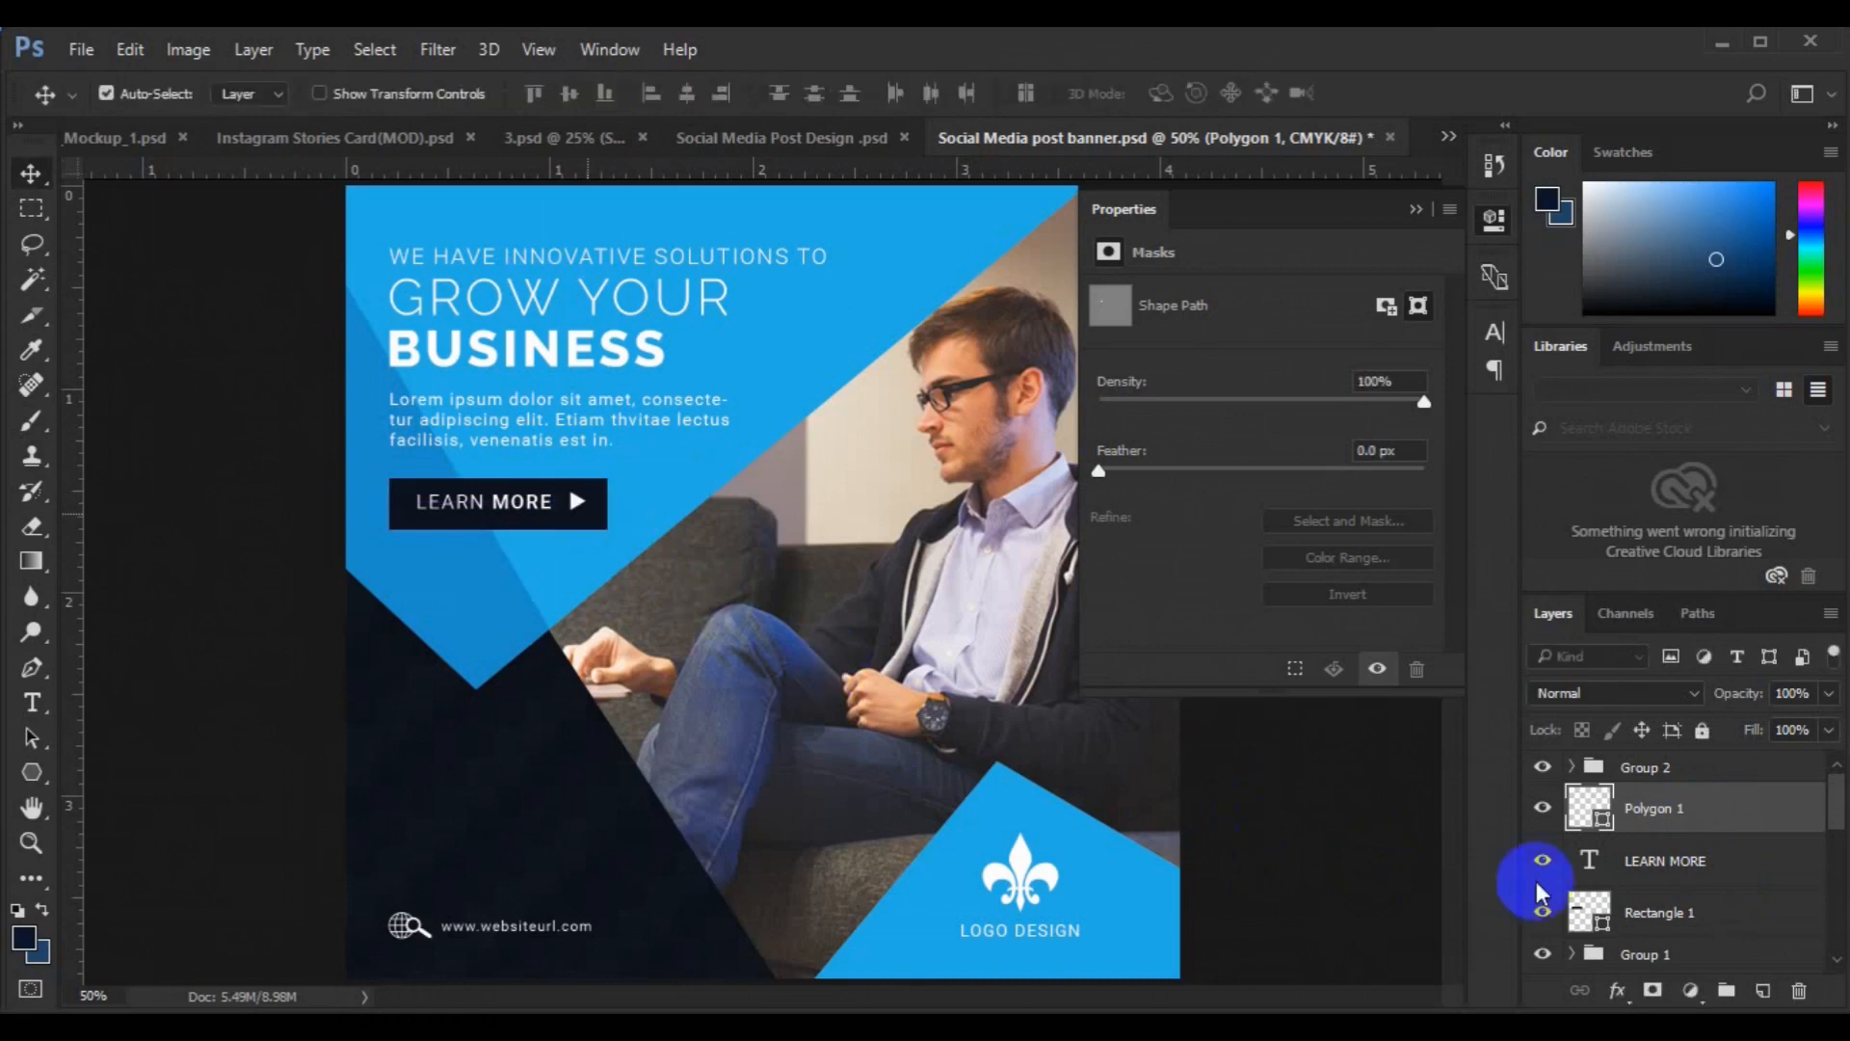
# - Group the triangle with the LEARN MORE text and center that group horizontally and vertically on Rectangle 1
pyautogui.keyDown('shift'); pyautogui.click(1647, 867); pyautogui.keyUp('shift')
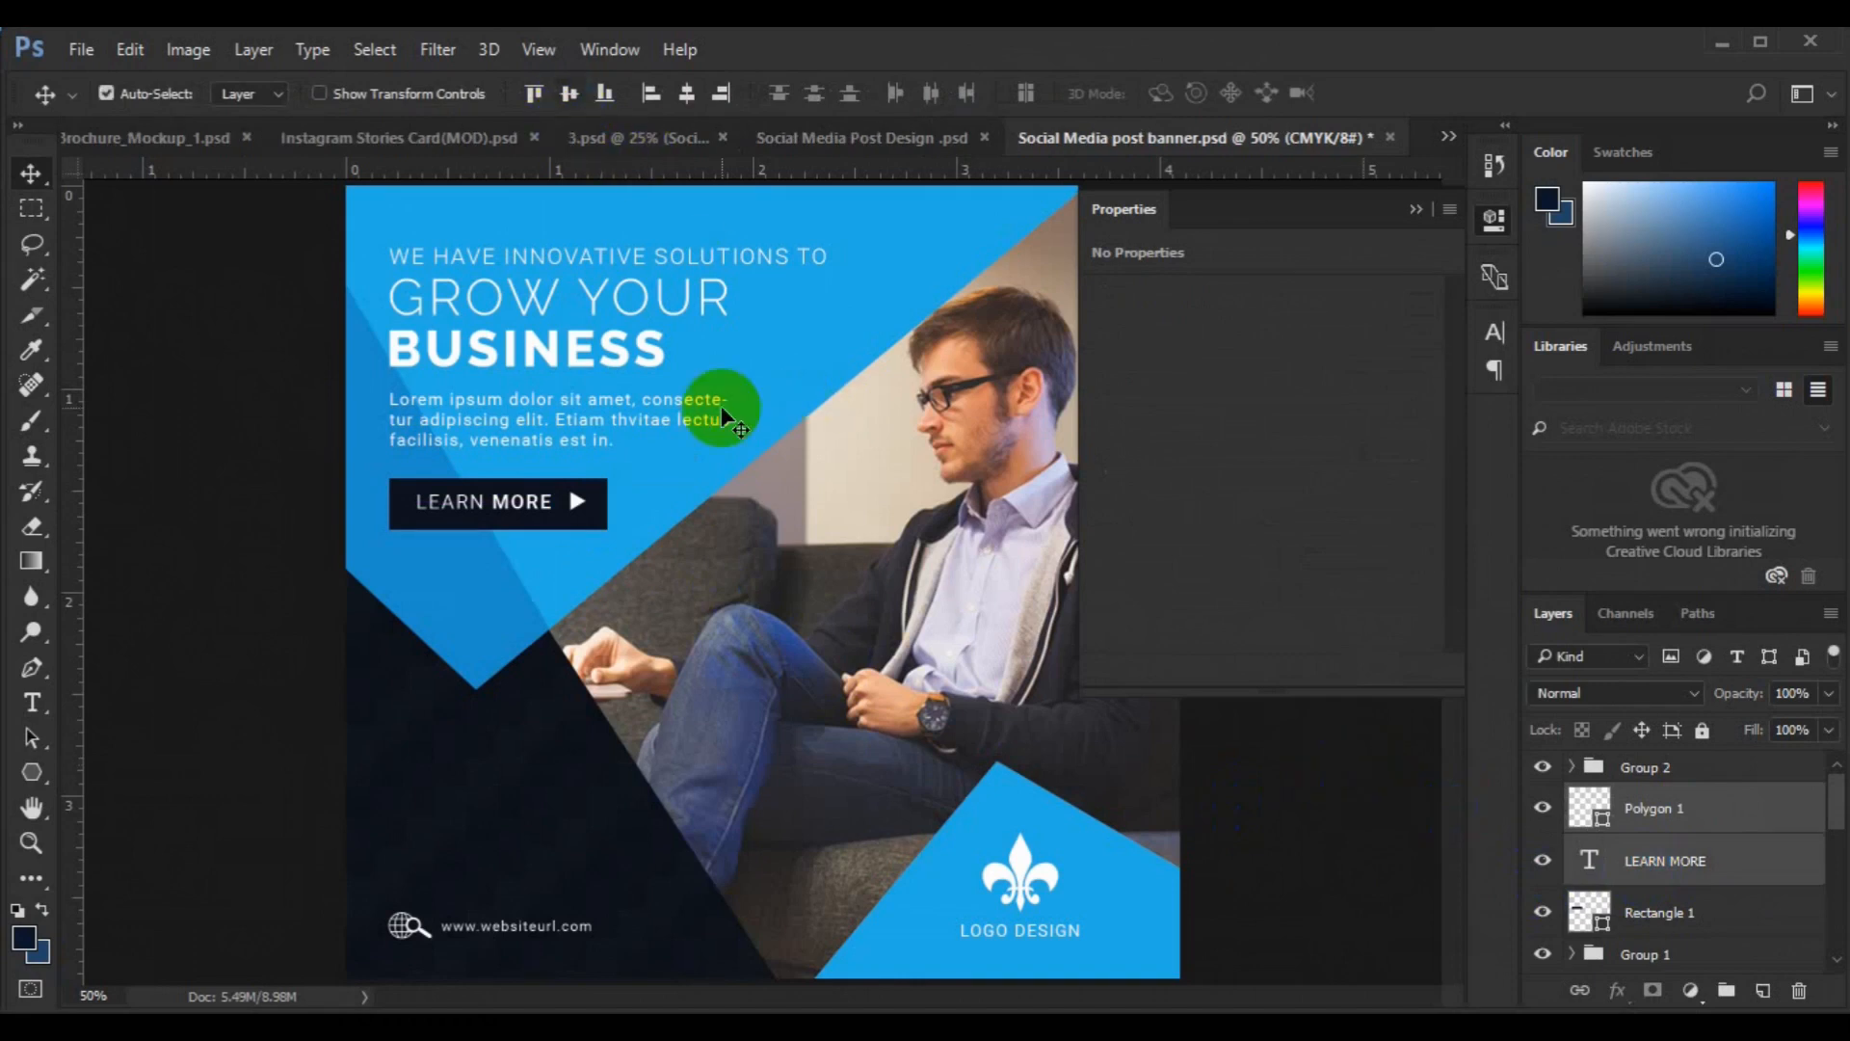
pyautogui.hotkey('ctrl', 'g')
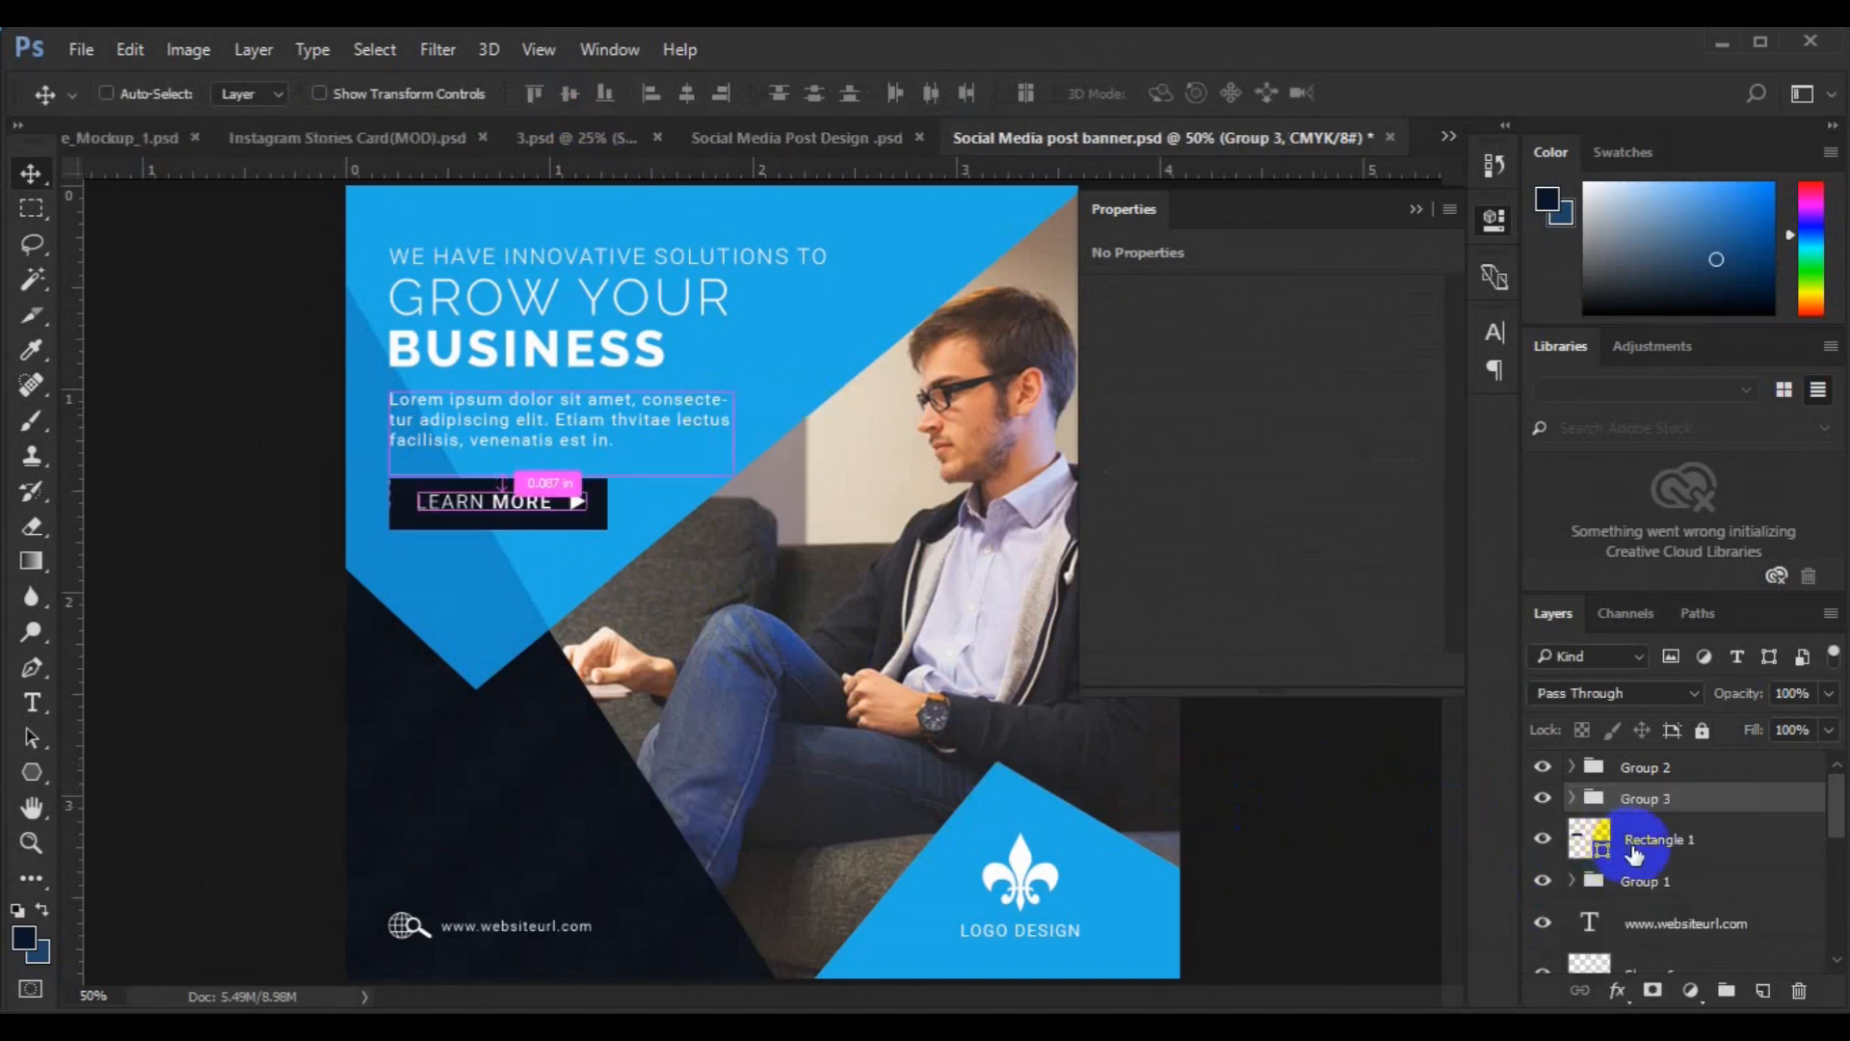
pyautogui.click(1658, 844)
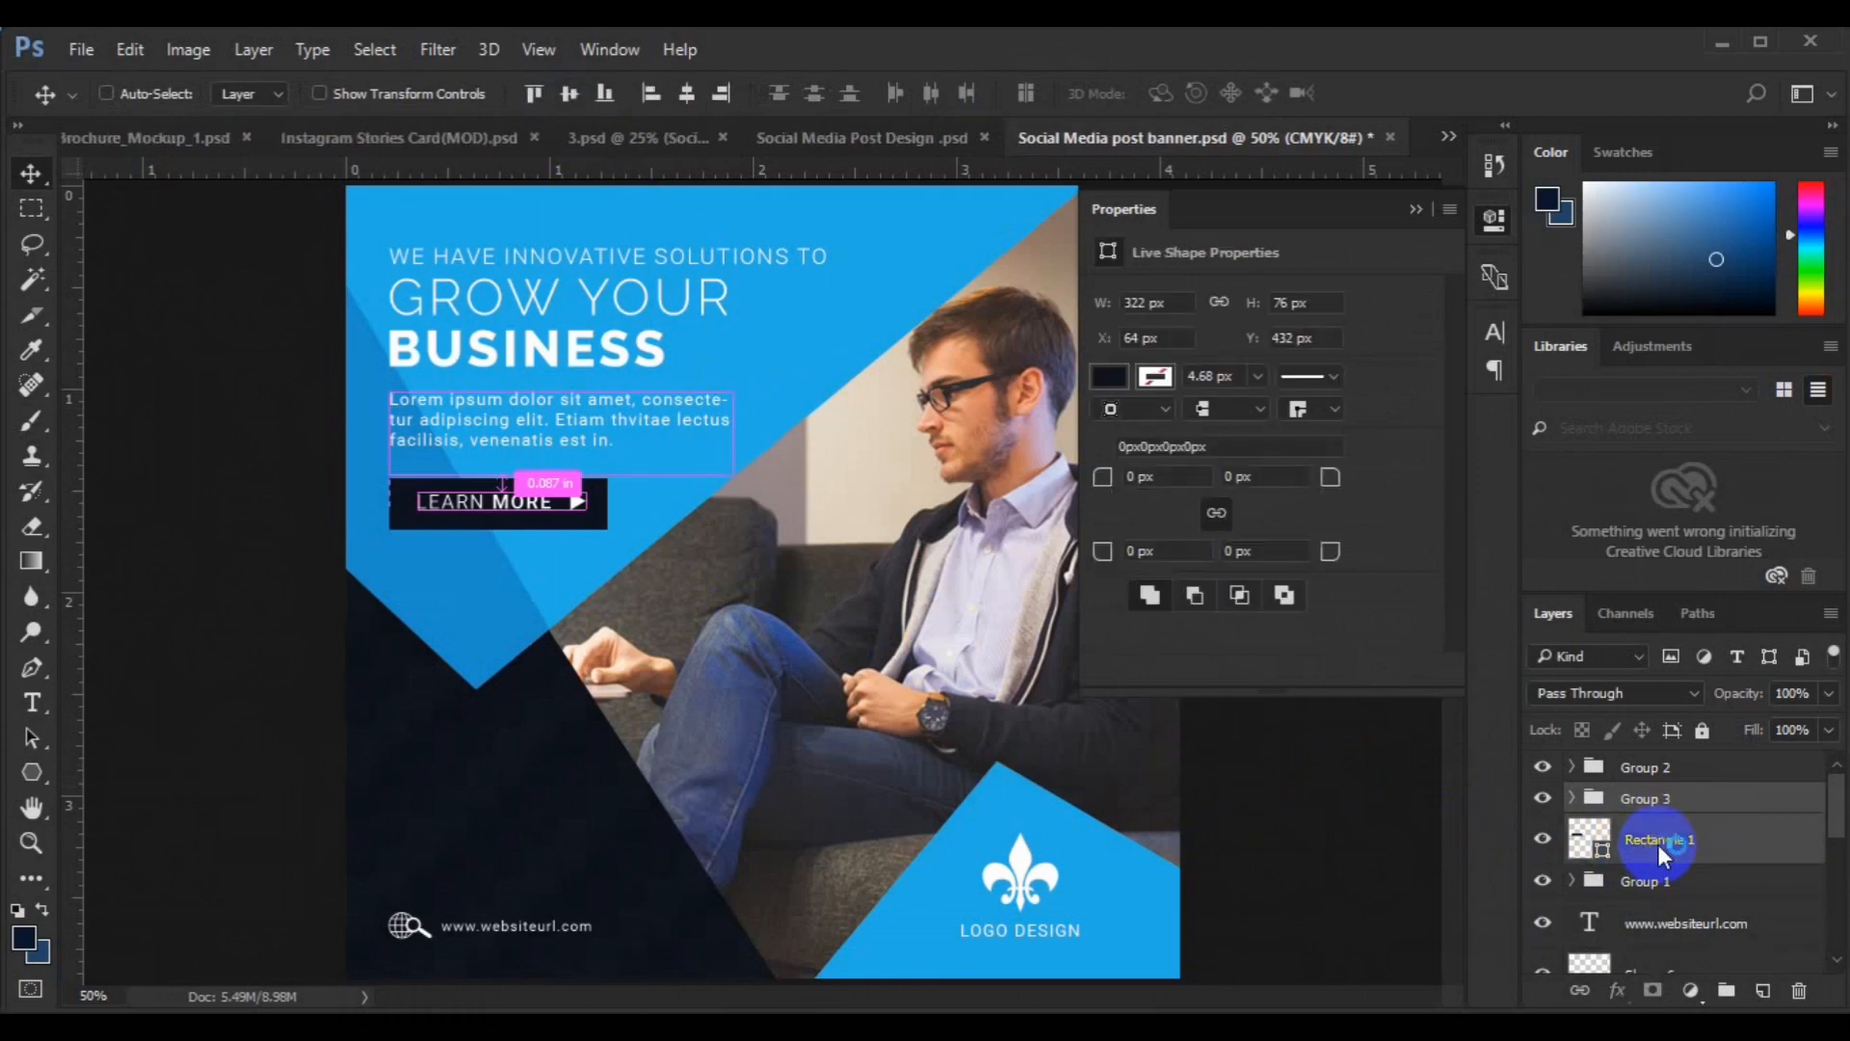
pyautogui.click(572, 97)
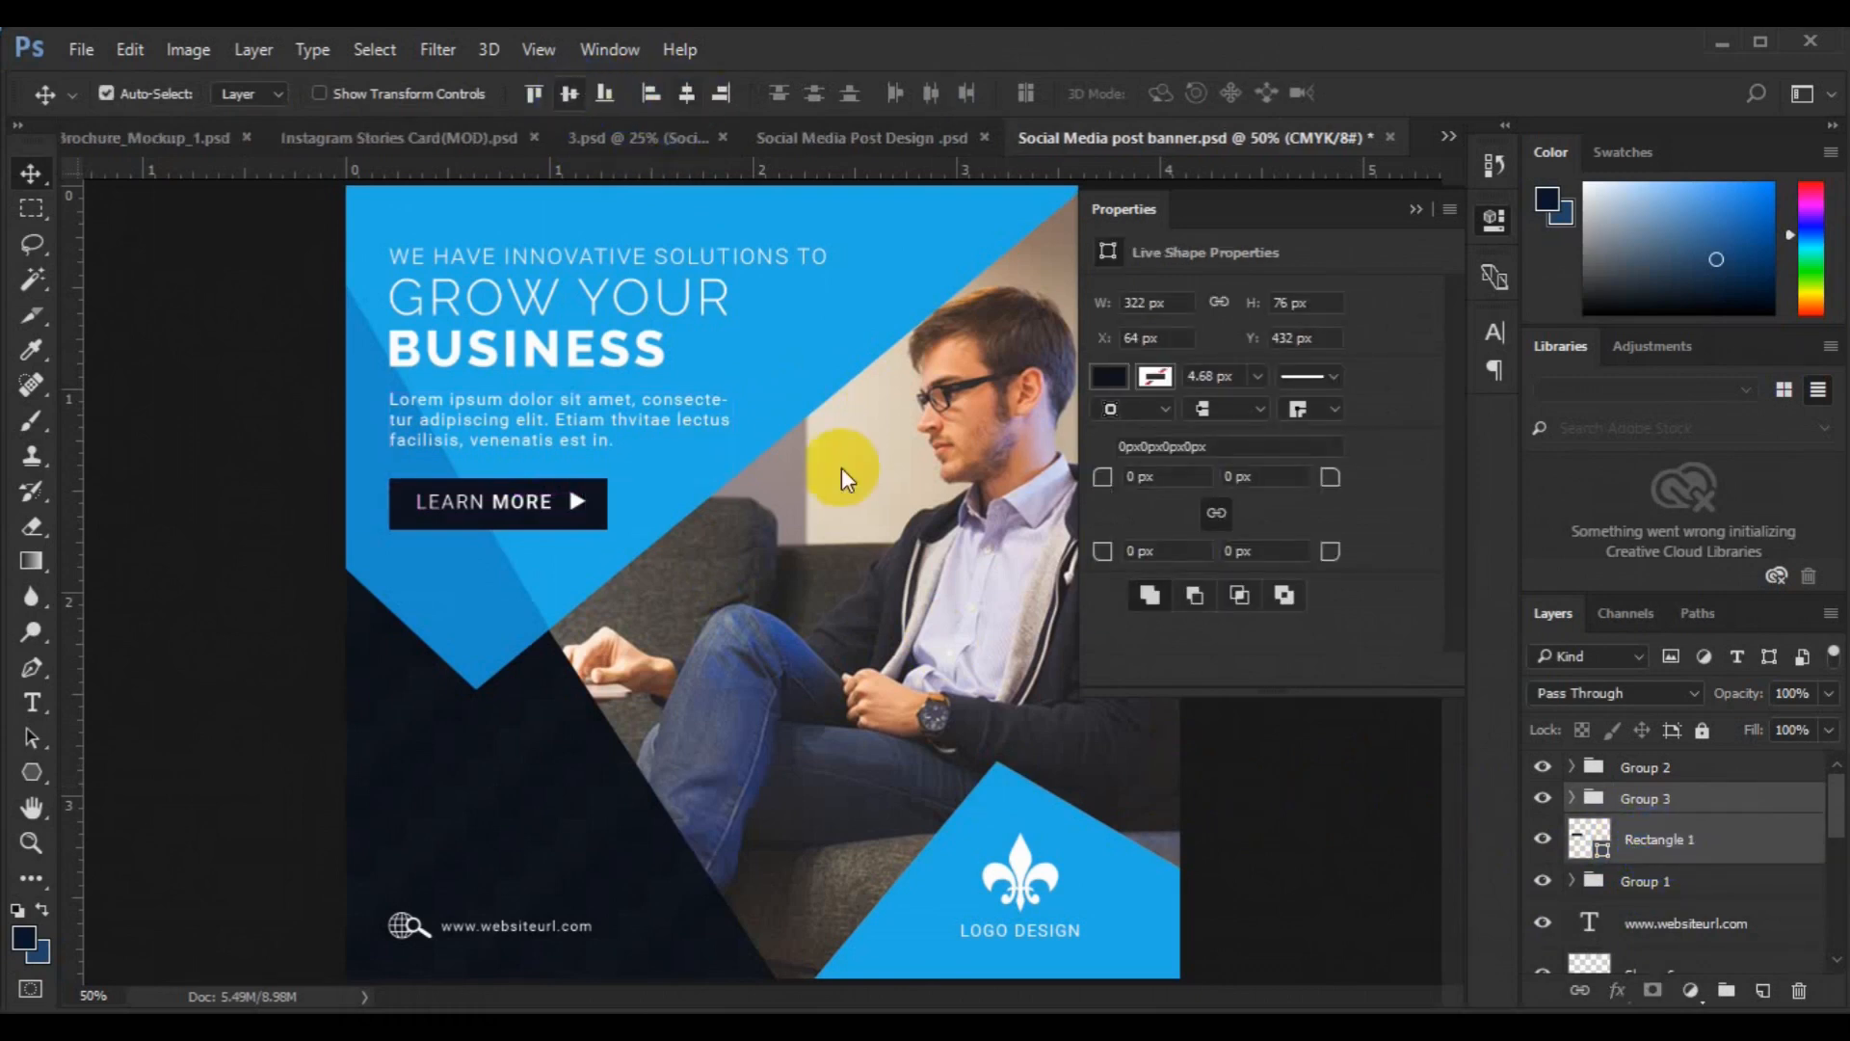
pyautogui.click(1415, 209)
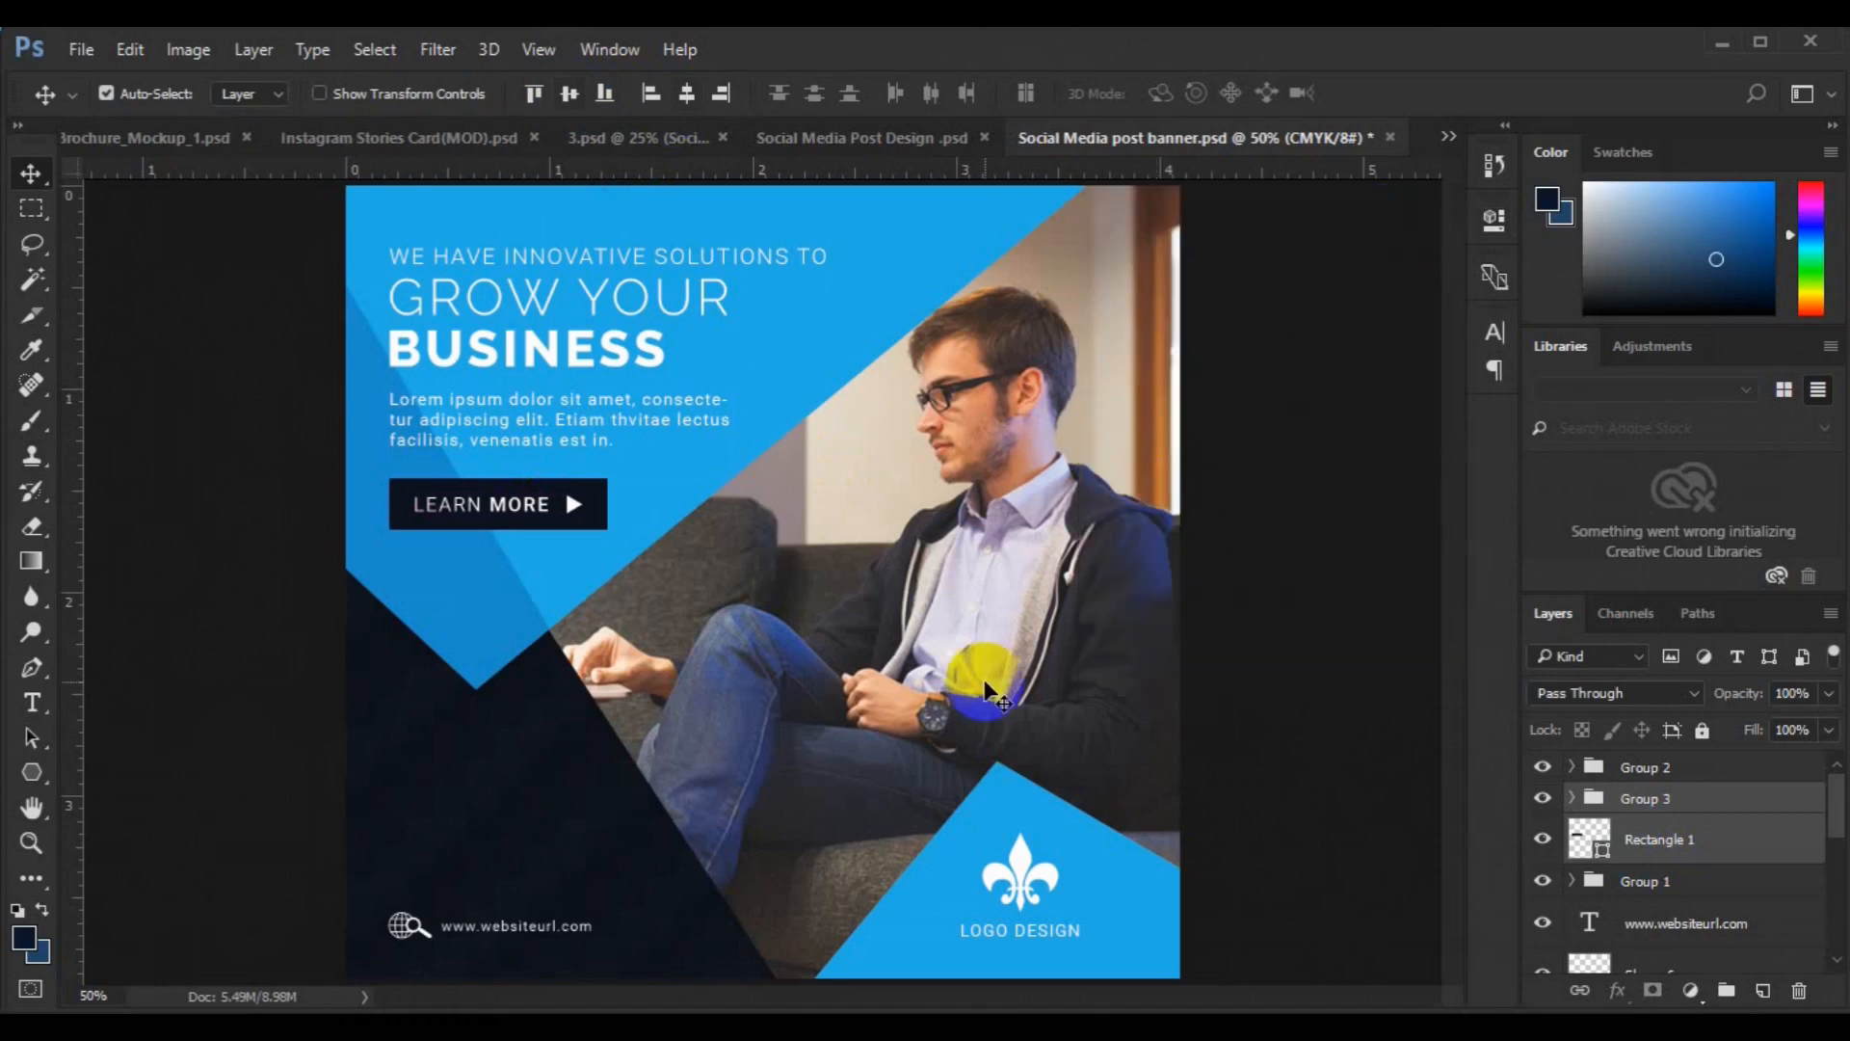
pyautogui.hotkey('ctrl', '0')
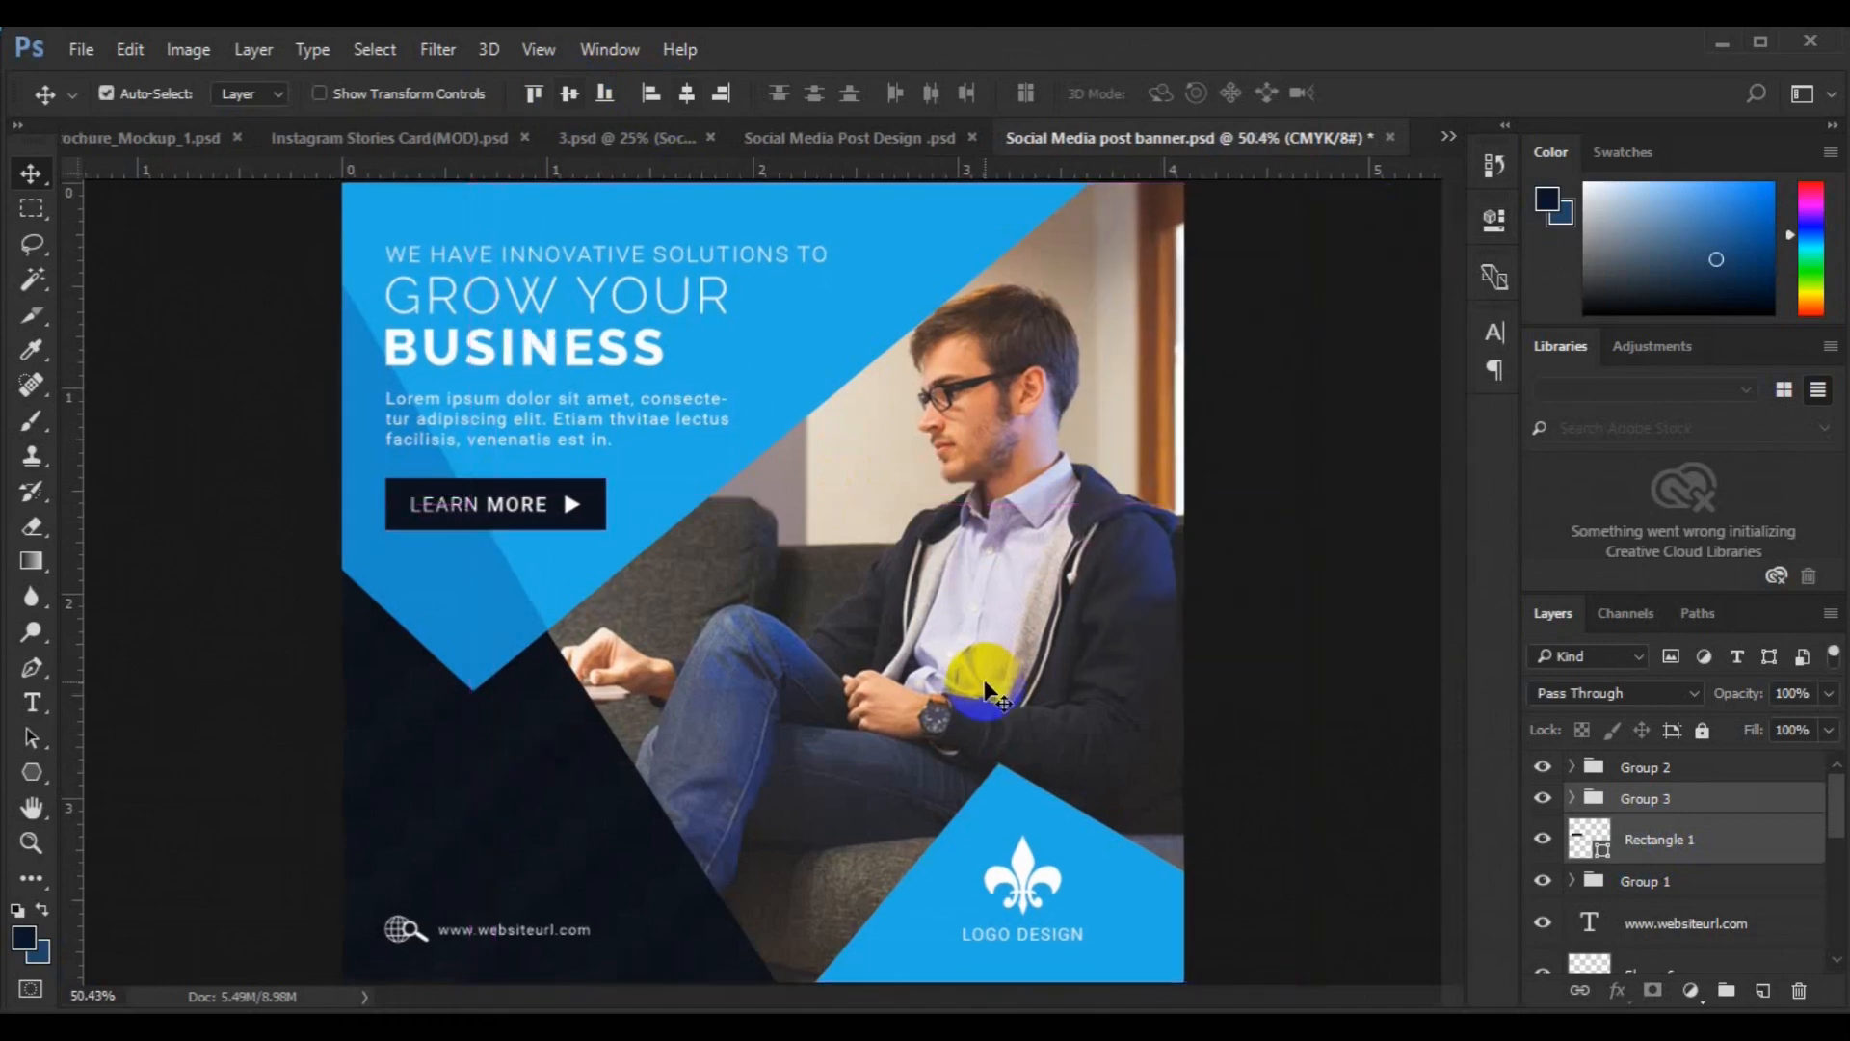
# - Nudge the LEARN MORE button, with its text group and Rectangle 1, slightly down below the paragraph and save the document
pyautogui.hotkey('ctrl', '-')
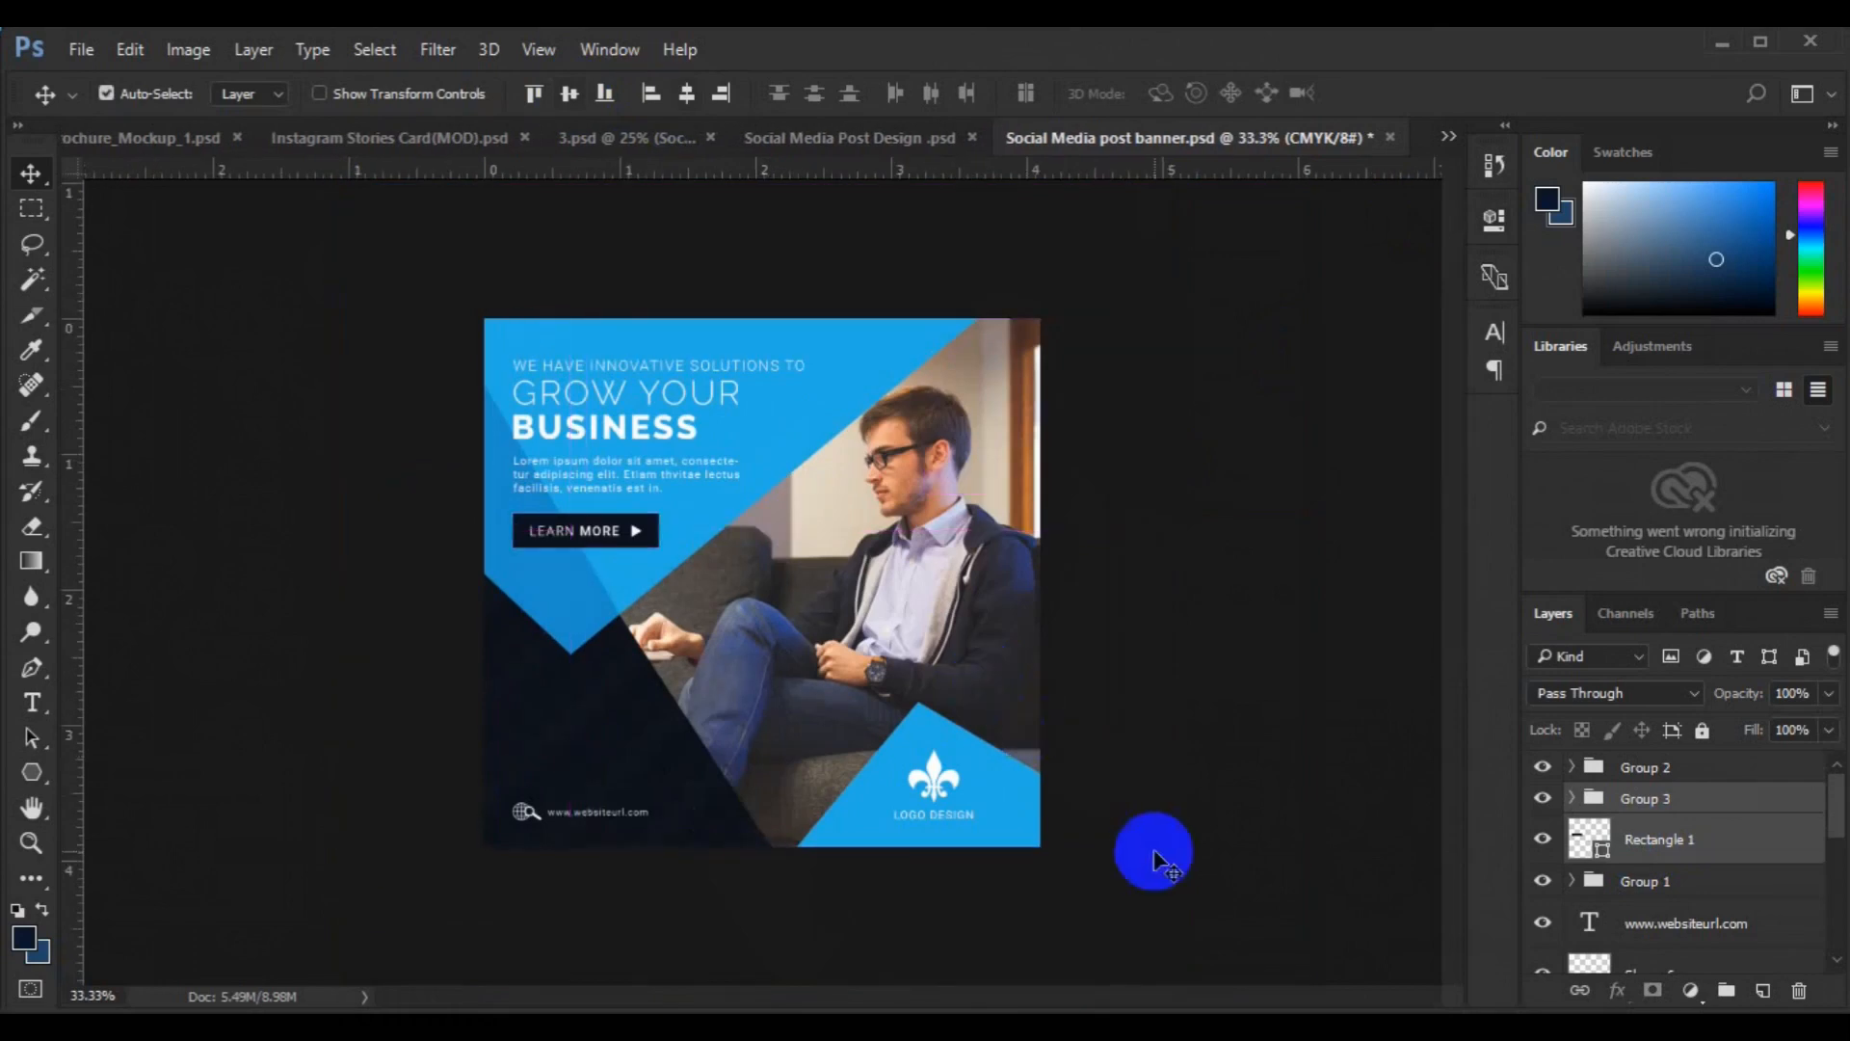
pyautogui.moveTo(1609, 856); pyautogui.dragTo(1568, 833)
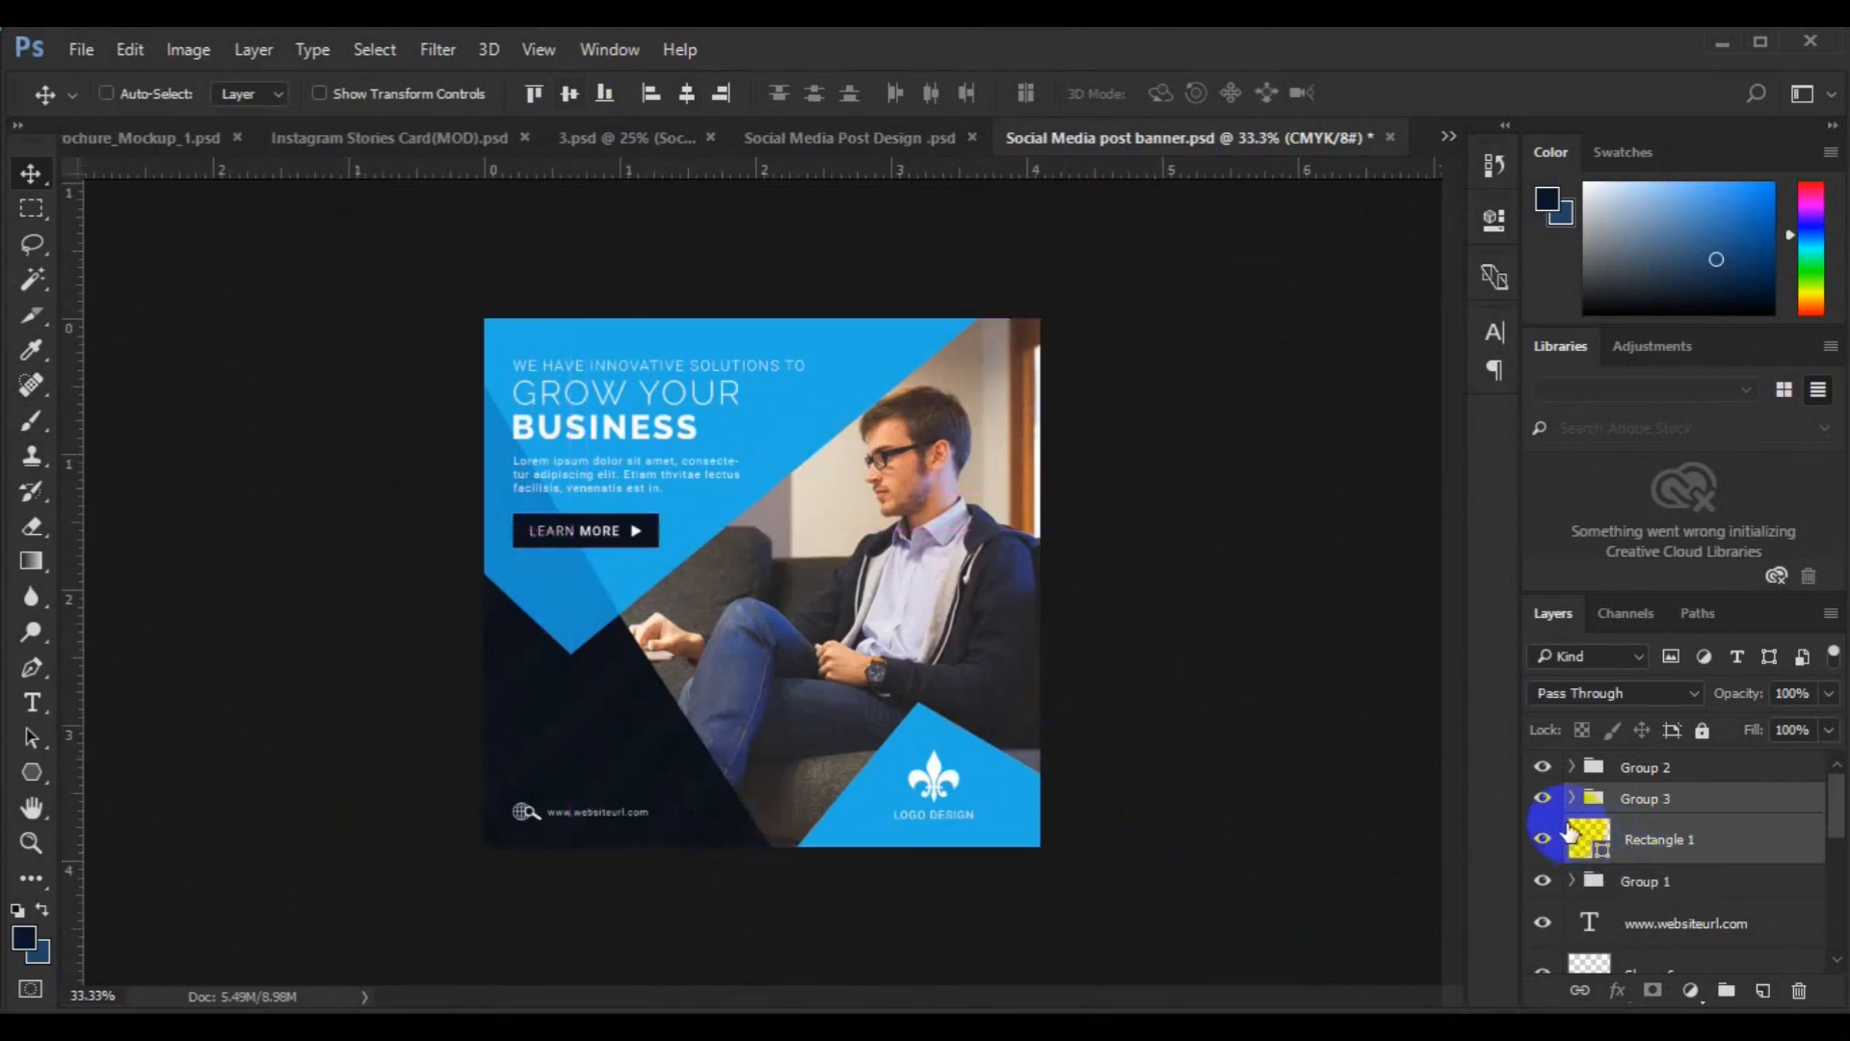
pyautogui.press('Down')
pyautogui.press('Down')
pyautogui.press('Down')
pyautogui.press('Down')
pyautogui.press('Down')
pyautogui.press('Down')
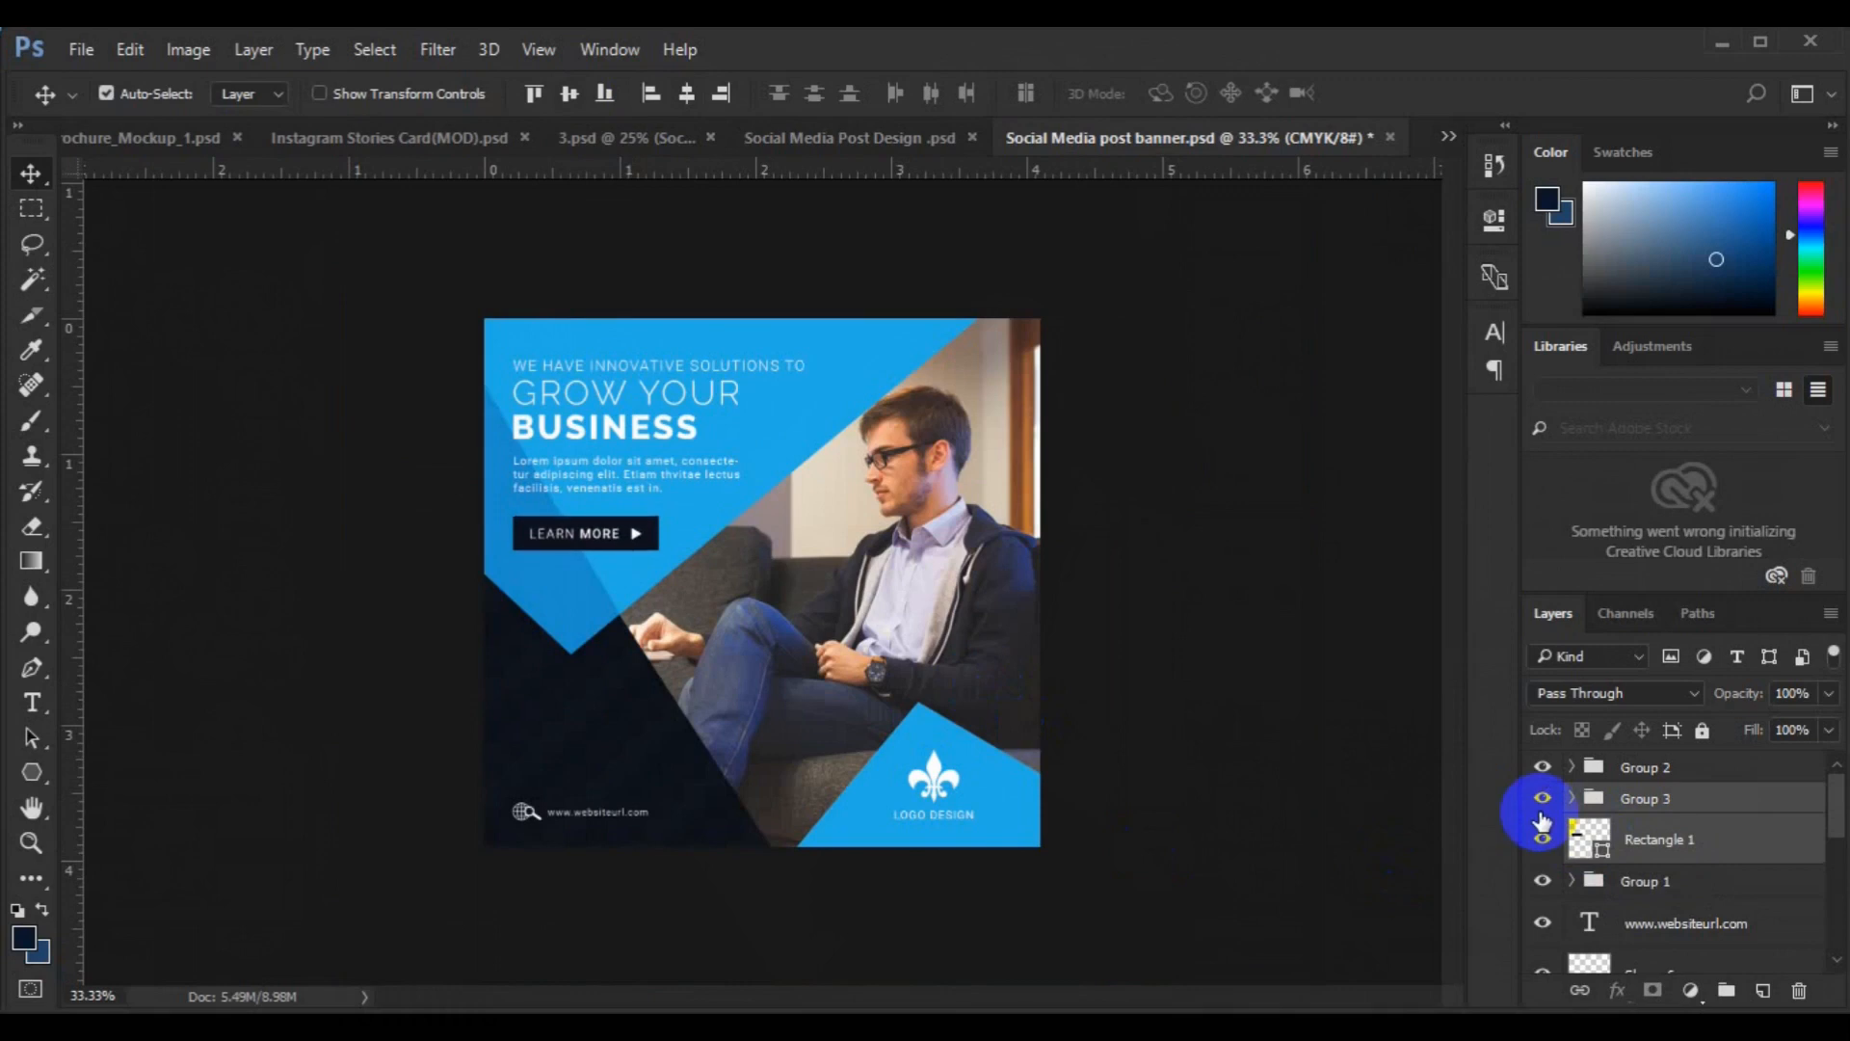
pyautogui.hotkey('ctrl', 's')
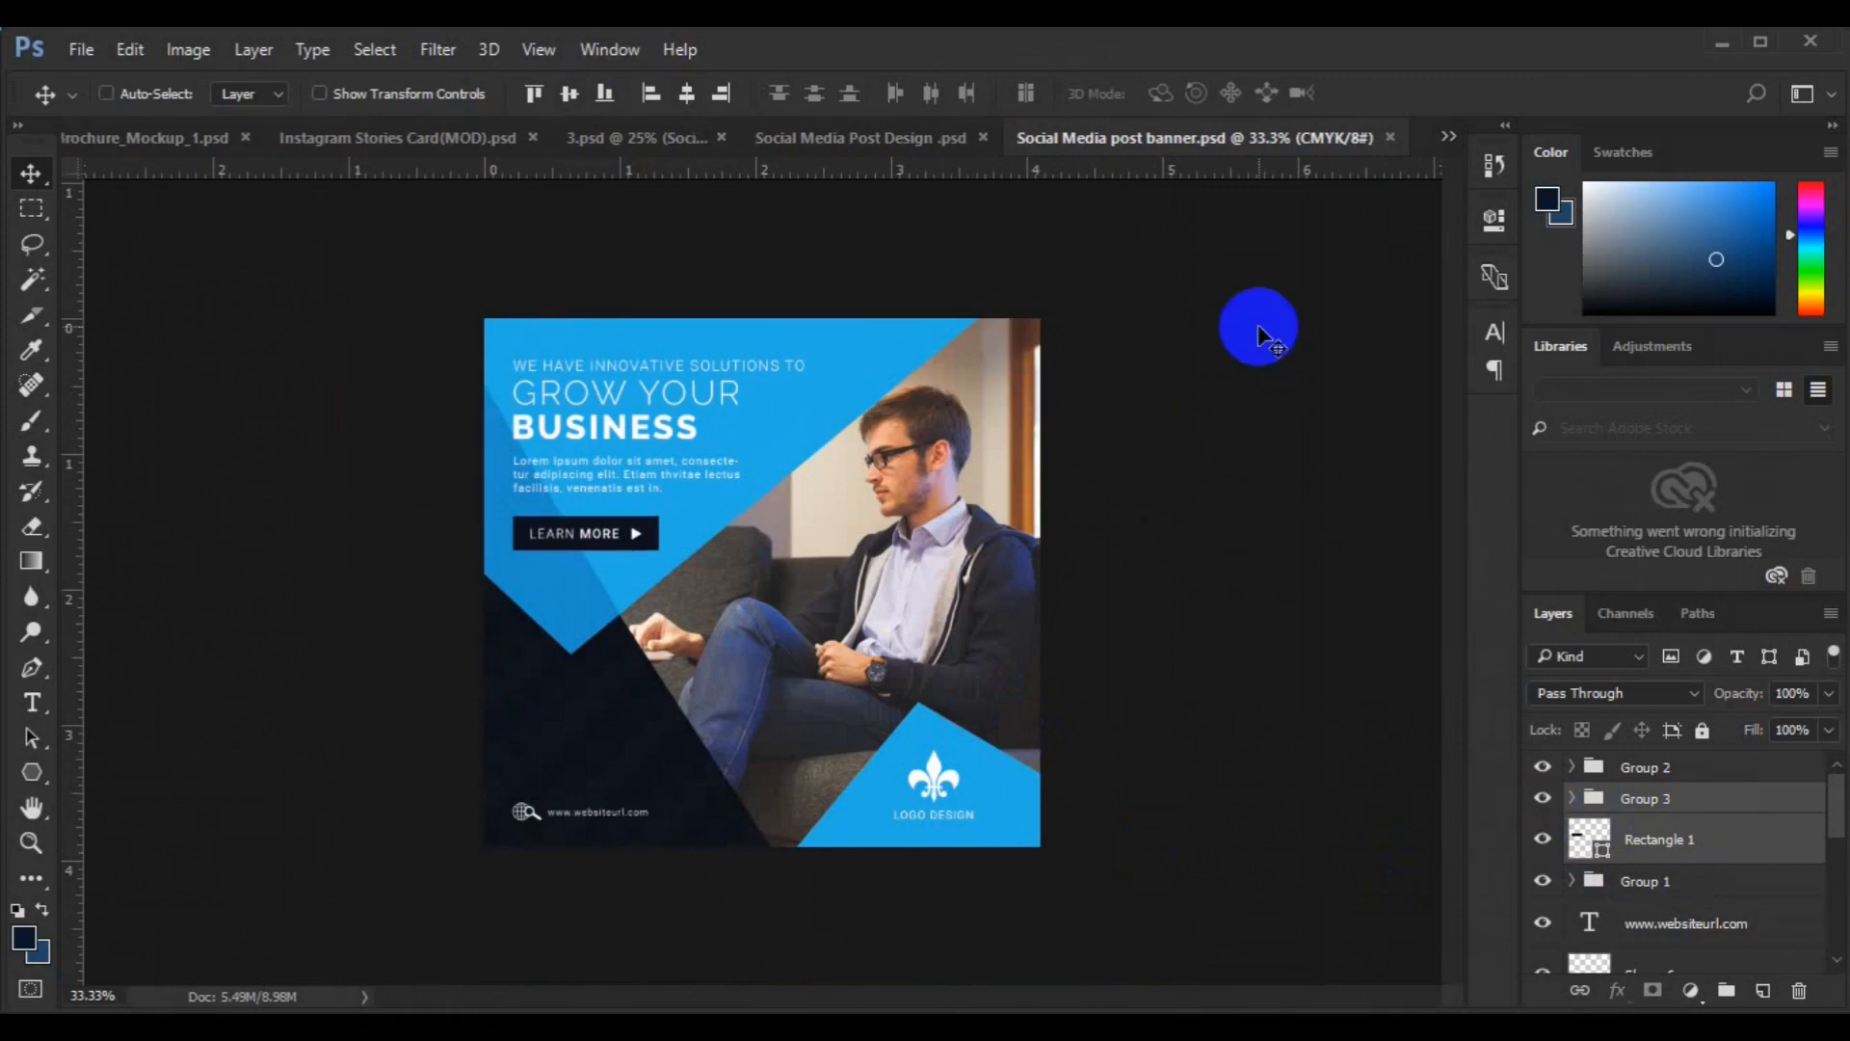
pyautogui.hotkey('ctrl', '-')
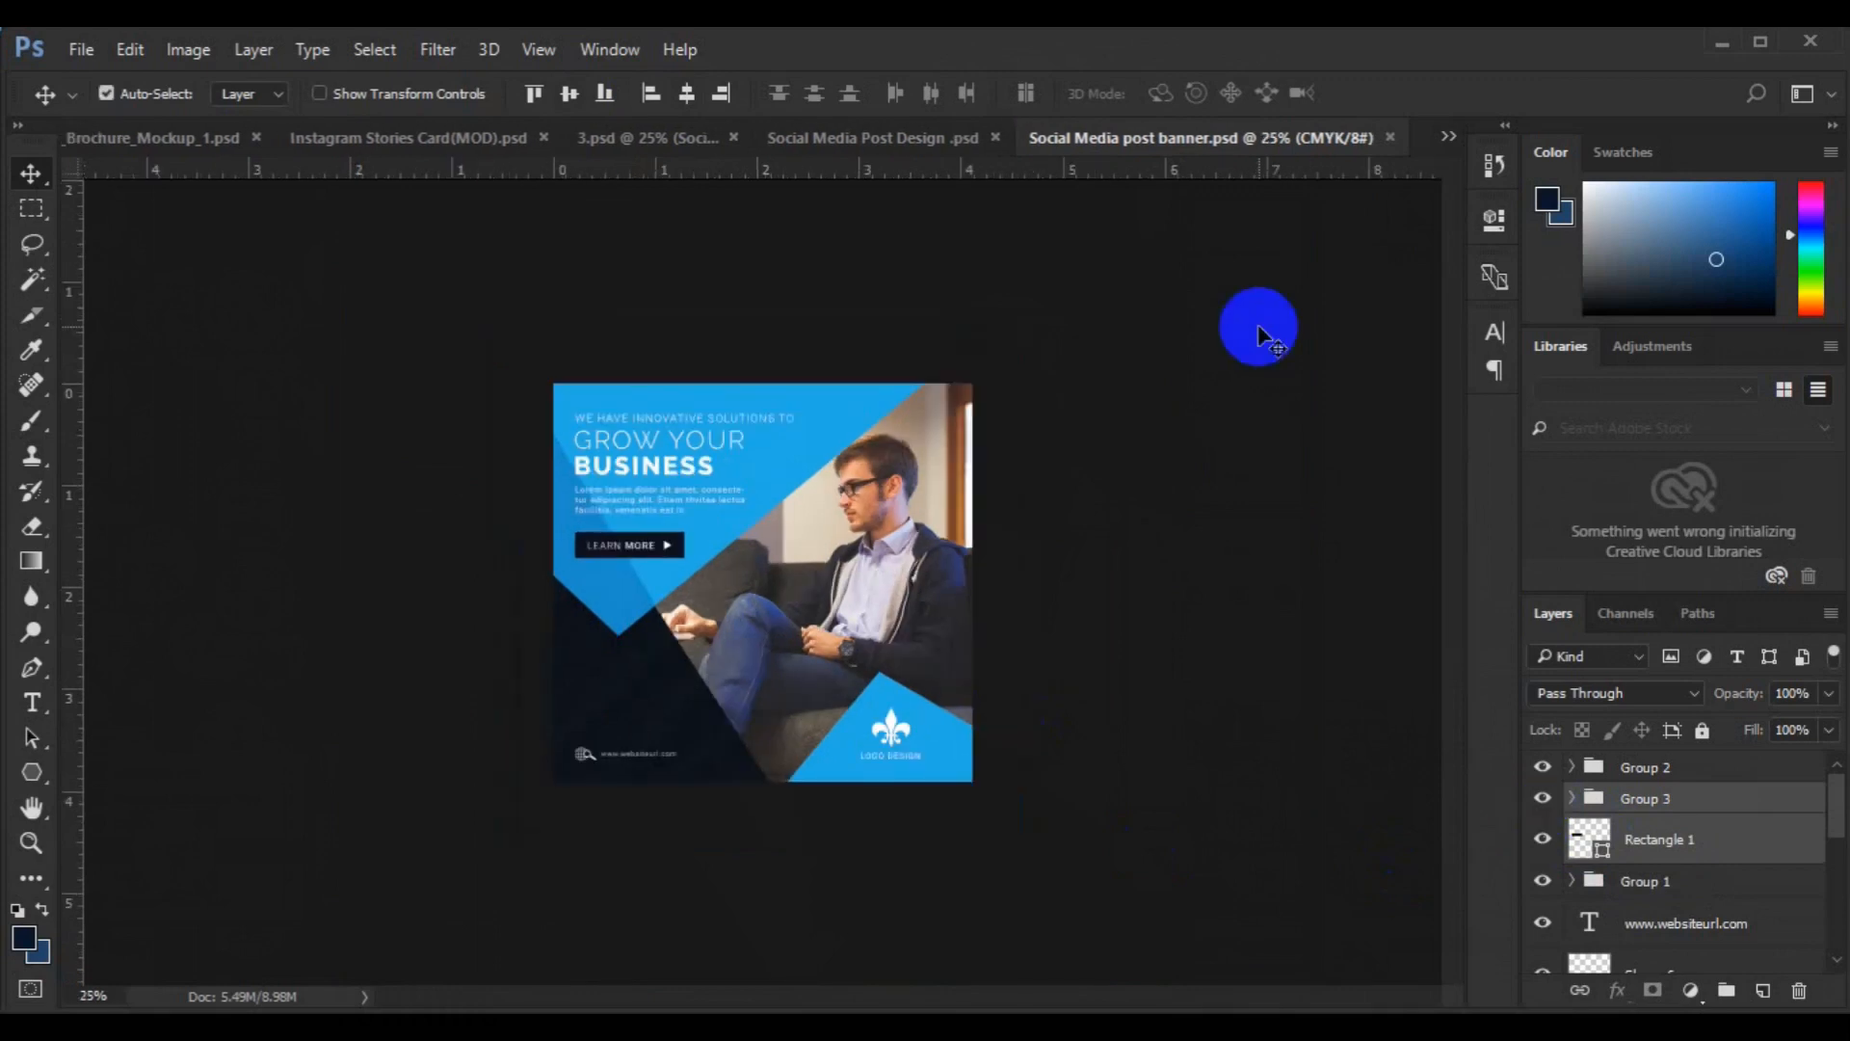
pyautogui.hotkey('ctrl', '+')
pyautogui.hotkey('ctrl', '+')
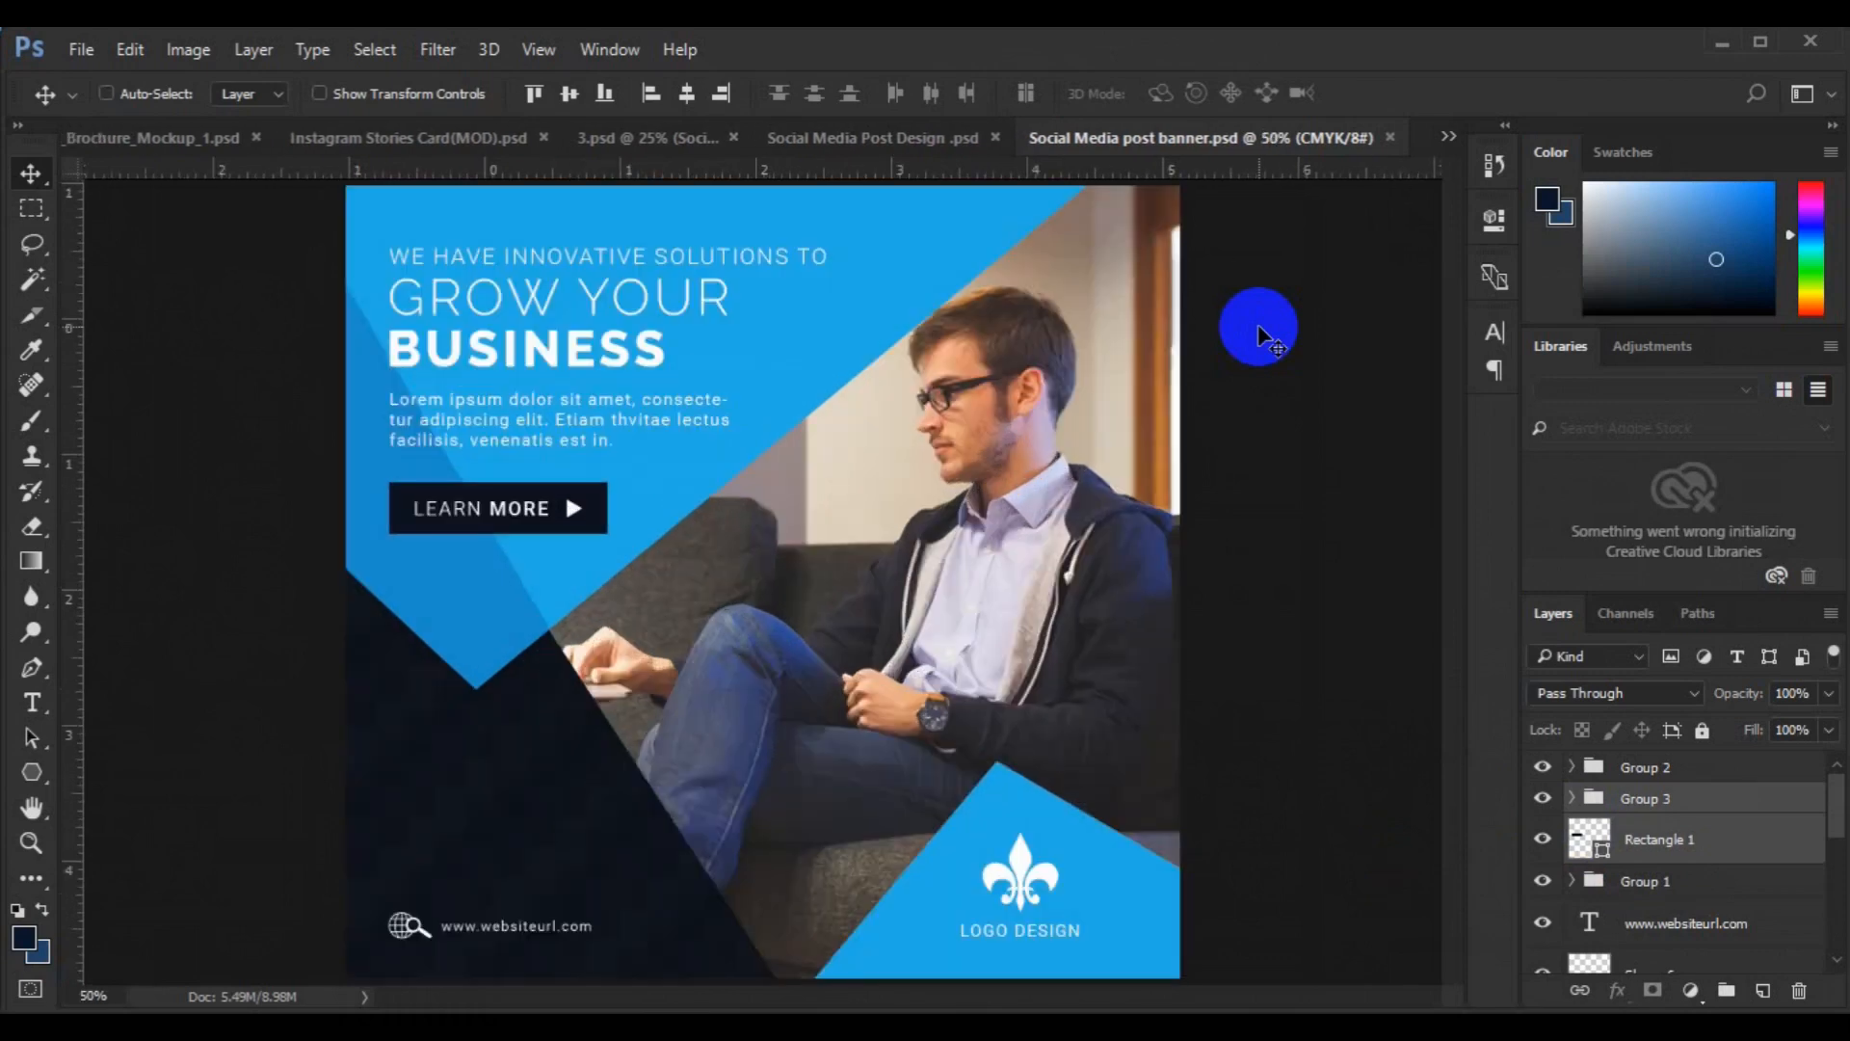
pyautogui.hotkey('ctrl', '-')
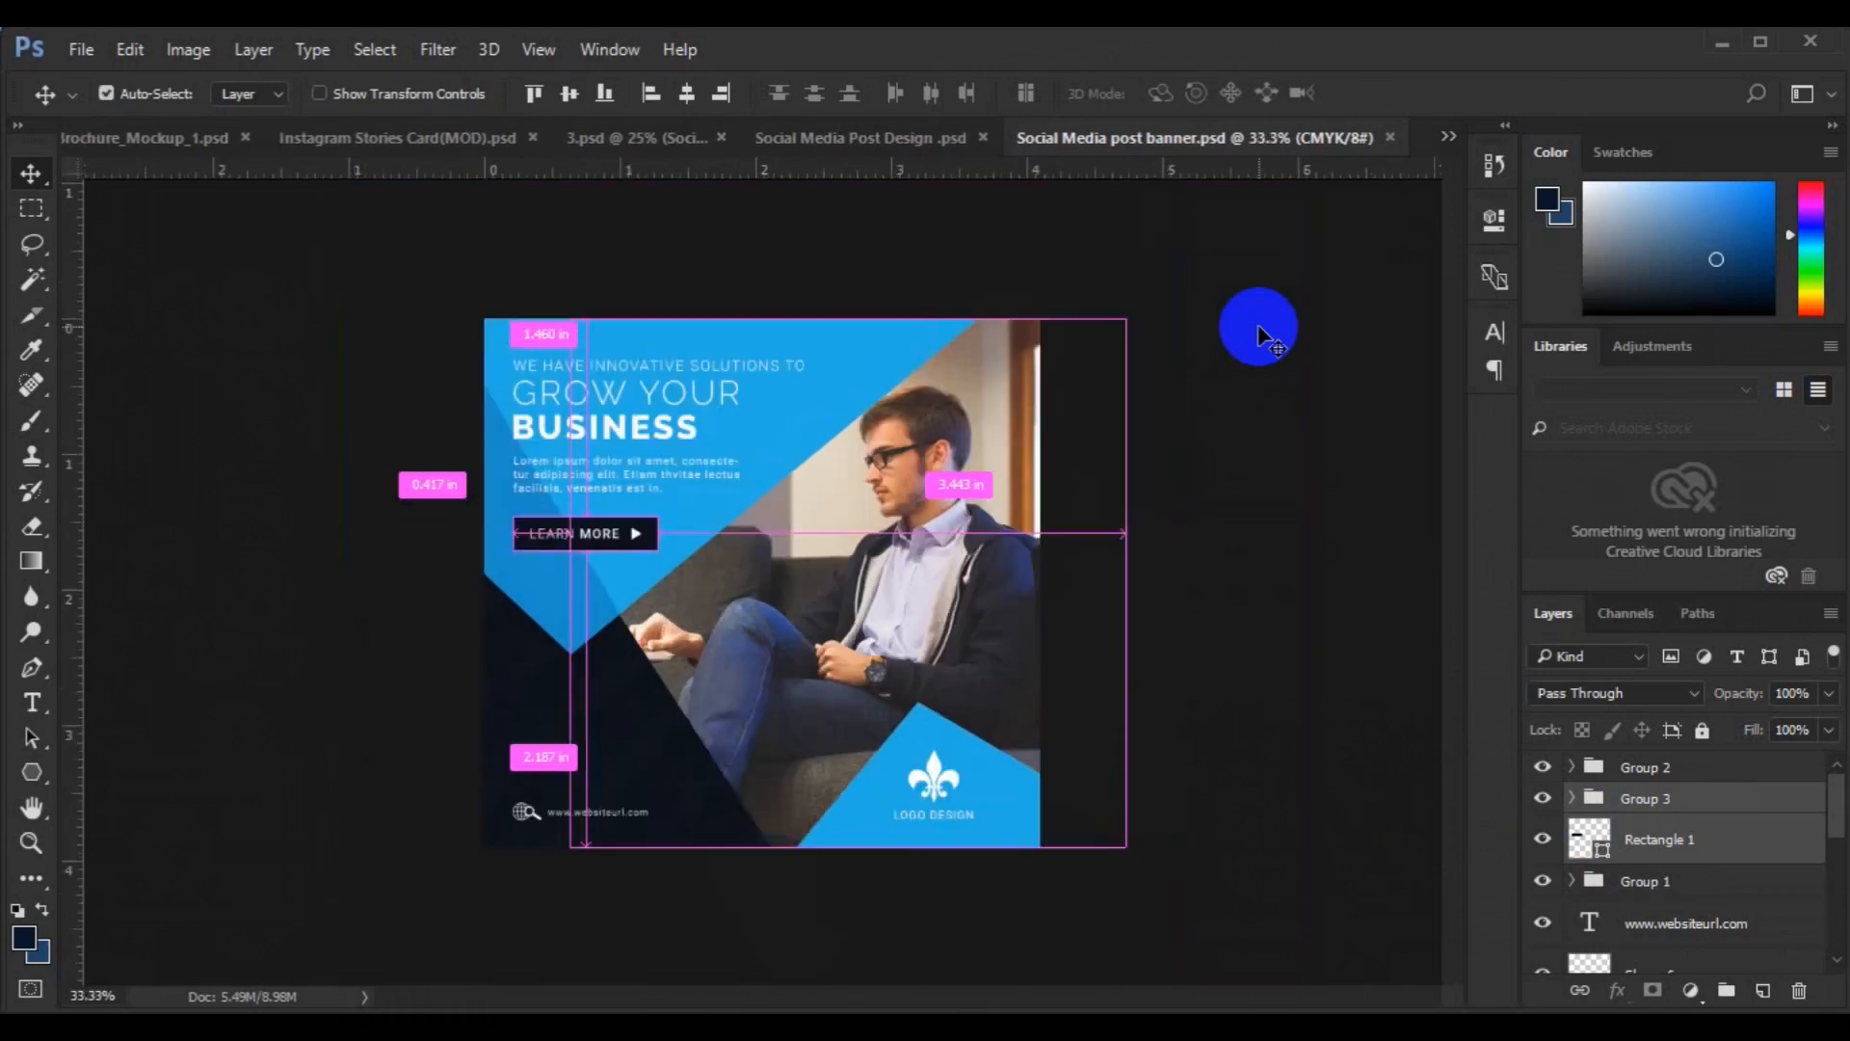